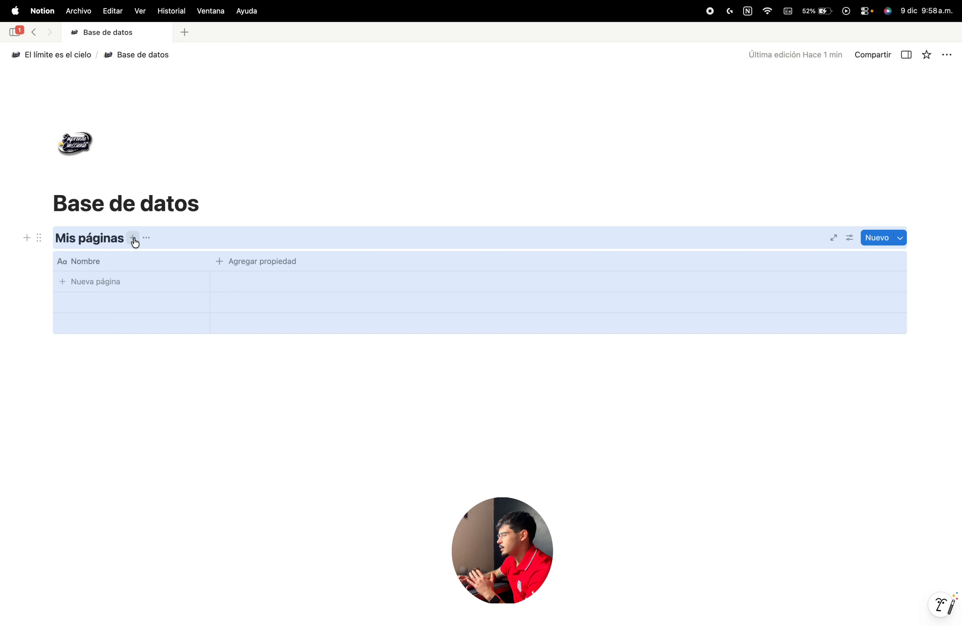
Step: Open the Mis páginas database on its own page and dismiss the new database setup
{"action": "left_click", "coordinate": [144, 239]}
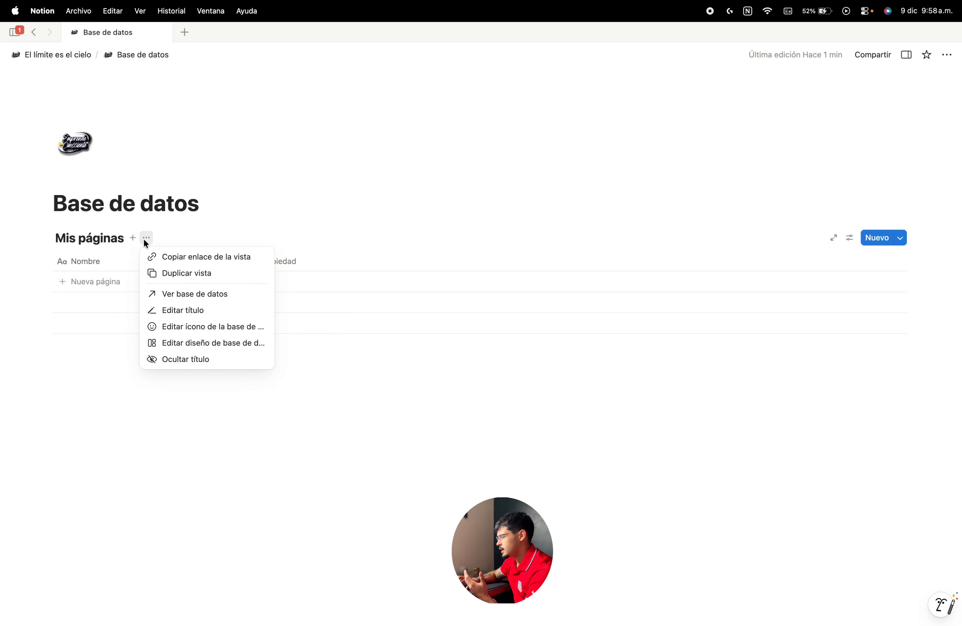
{"action": "left_click", "coordinate": [181, 301]}
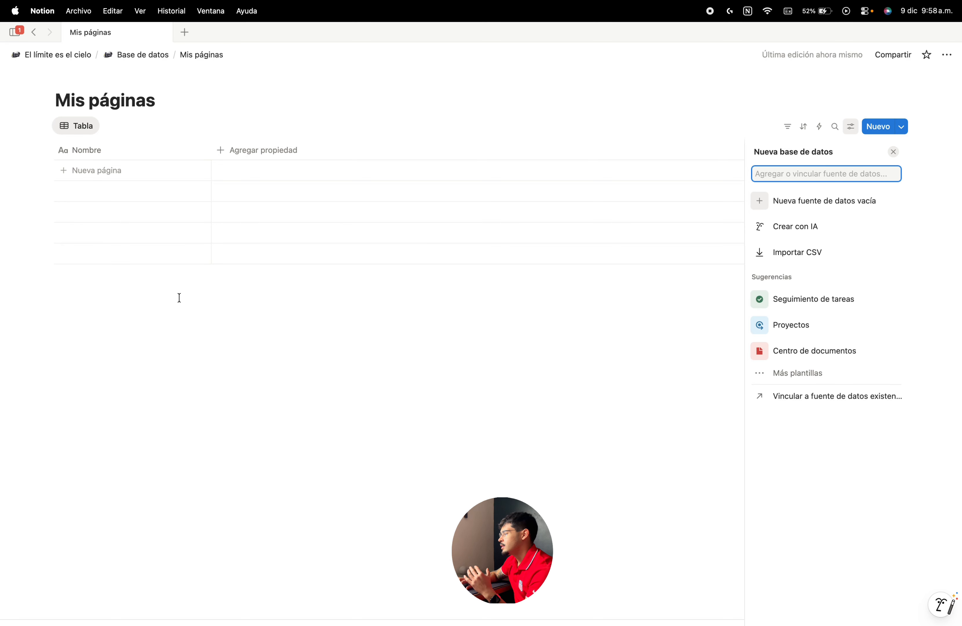
{"action": "left_click", "coordinate": [179, 340]}
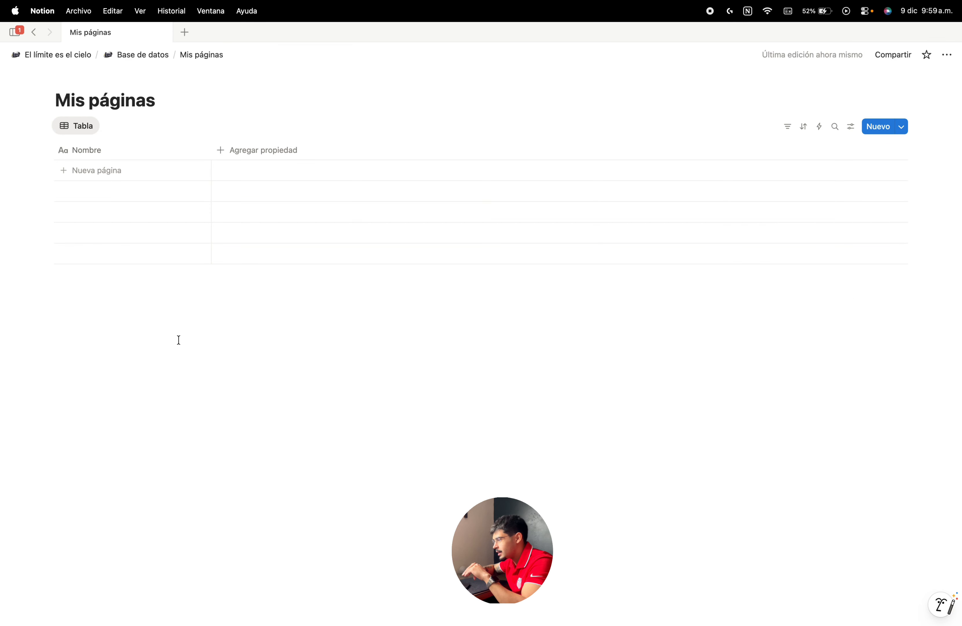
Step: Add the custom black logo icon and a cover to the Mis páginas database, and return to the Base de datos page
{"action": "left_click", "coordinate": [71, 80]}
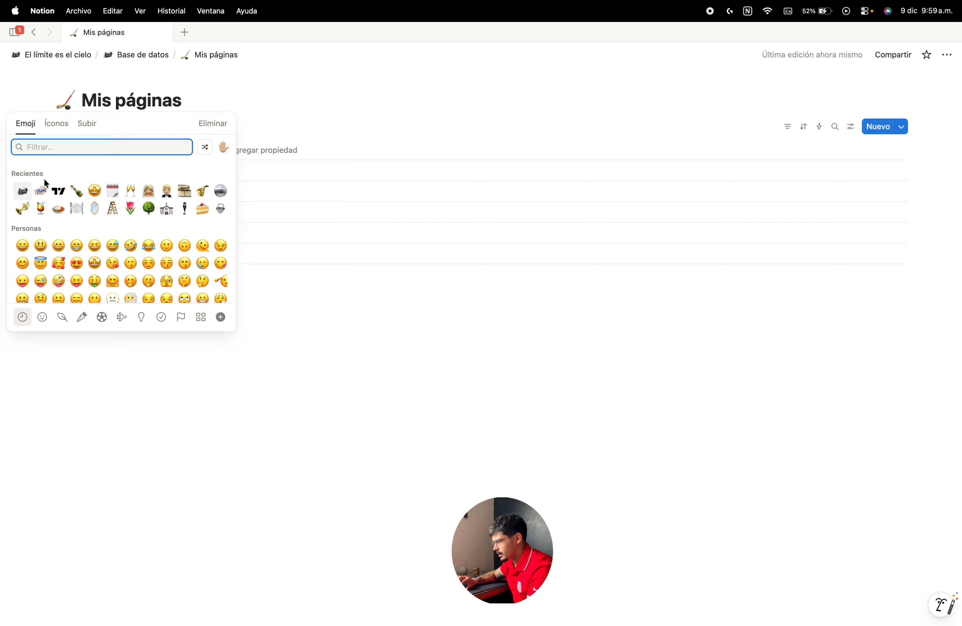
{"action": "left_click", "coordinate": [23, 190]}
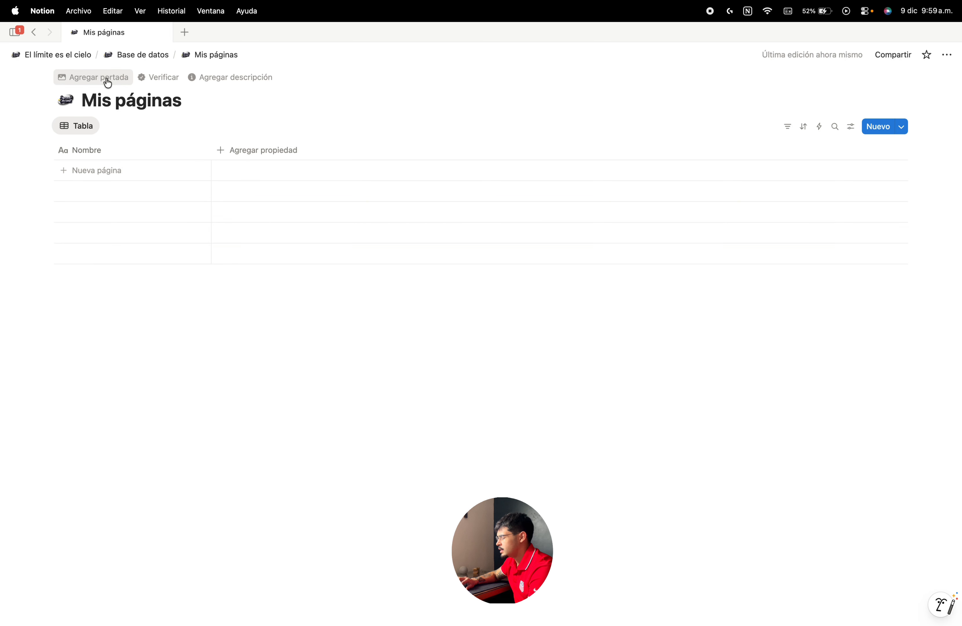
{"action": "left_click", "coordinate": [107, 80]}
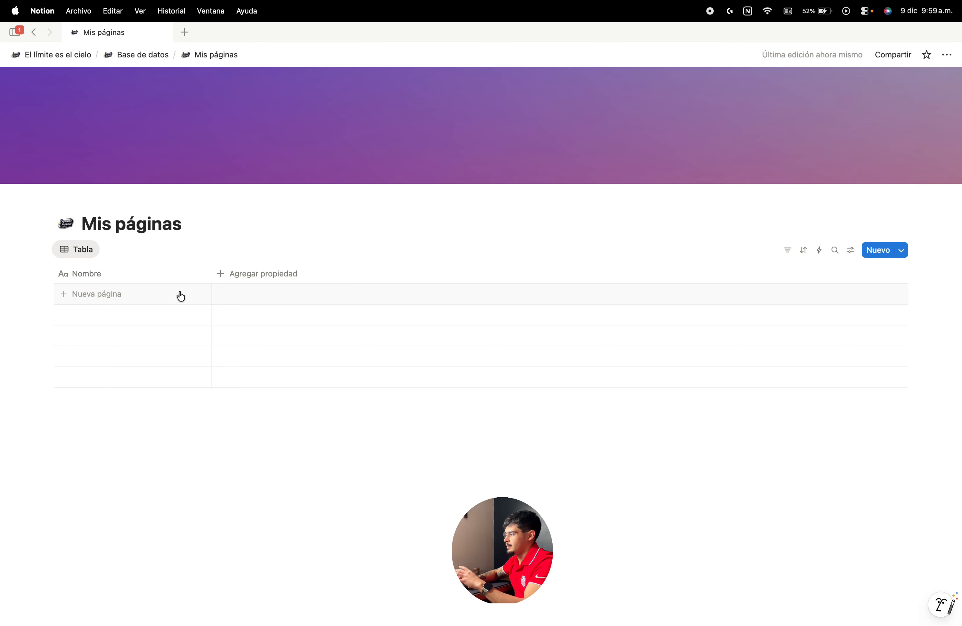
{"action": "left_click", "coordinate": [150, 60]}
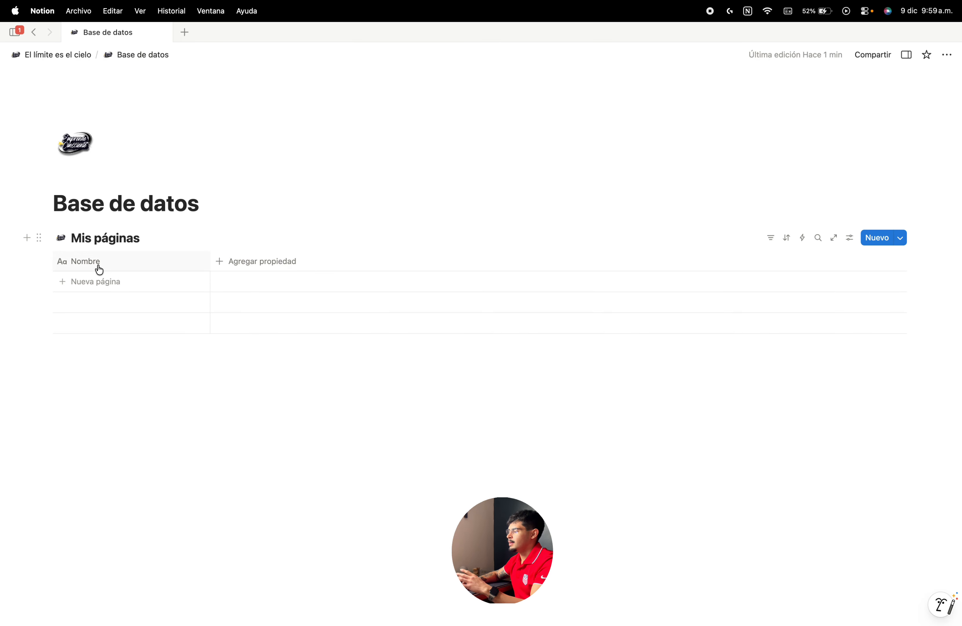
Step: Remove the icon from the Mis páginas database title and review the database's title and view options
{"action": "left_click", "coordinate": [61, 238]}
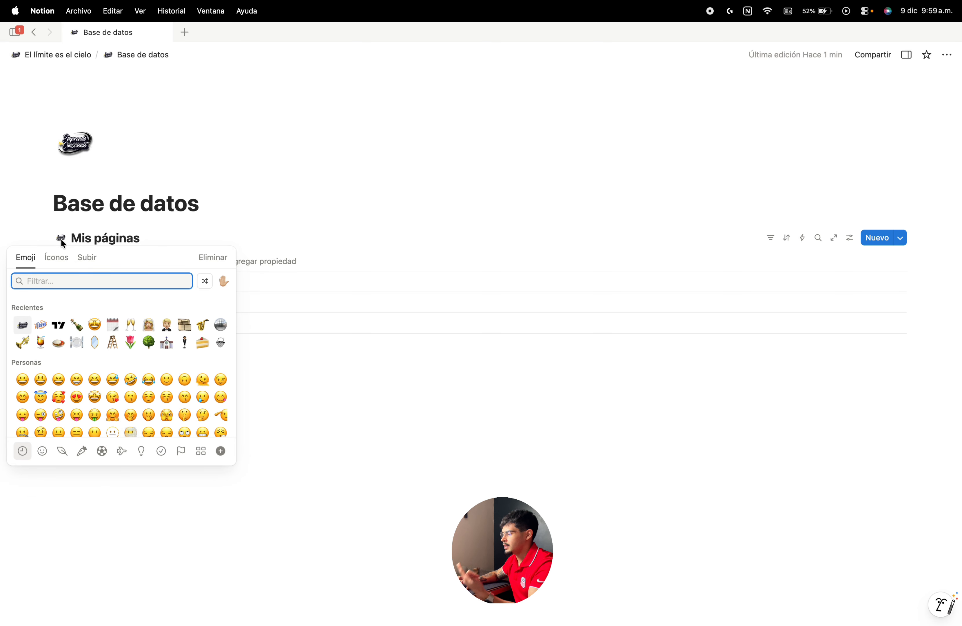
{"action": "left_click", "coordinate": [209, 257]}
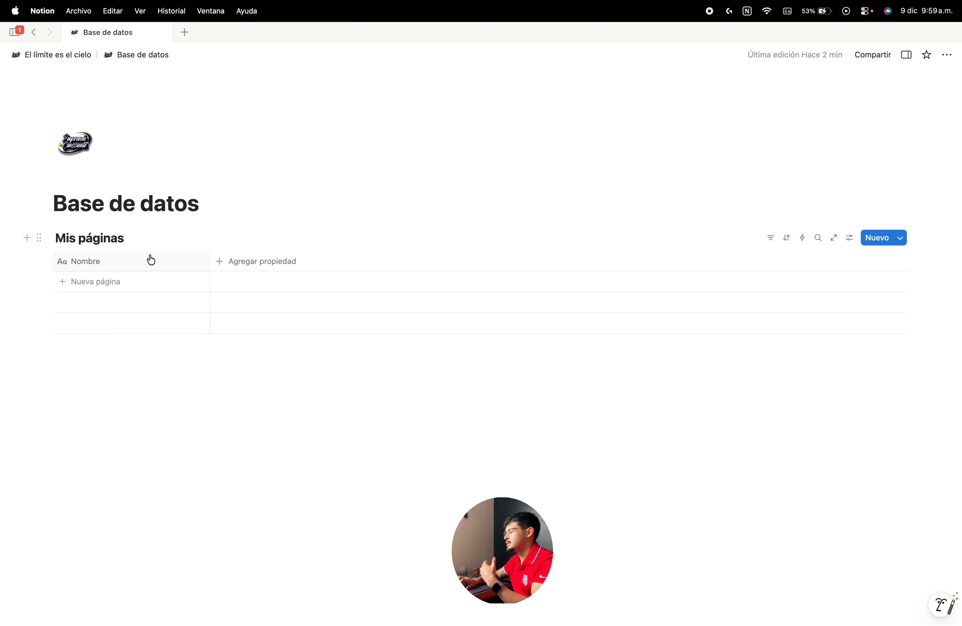
{"action": "left_click", "coordinate": [147, 238]}
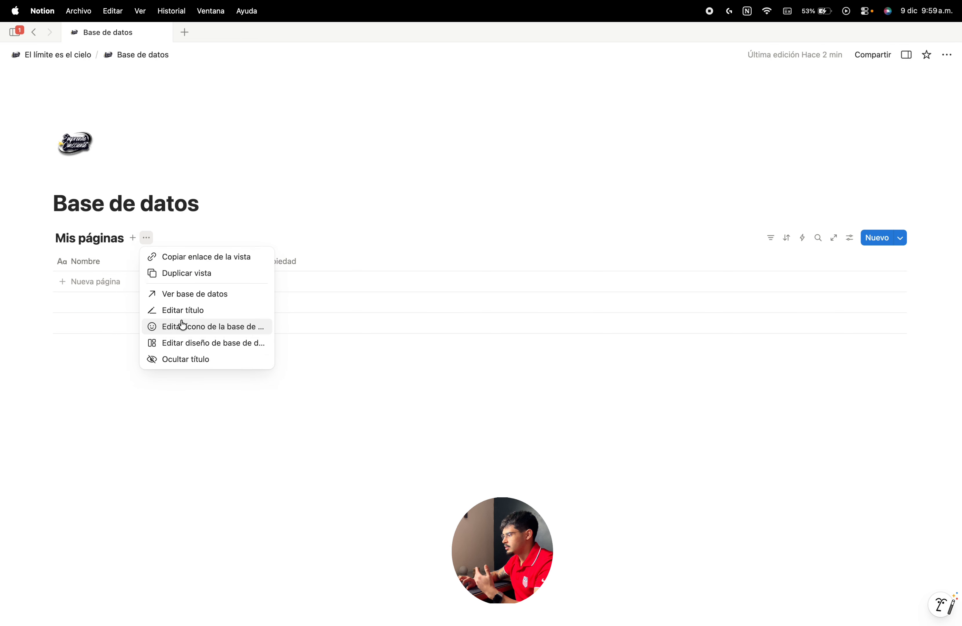
{"action": "left_click", "coordinate": [181, 295]}
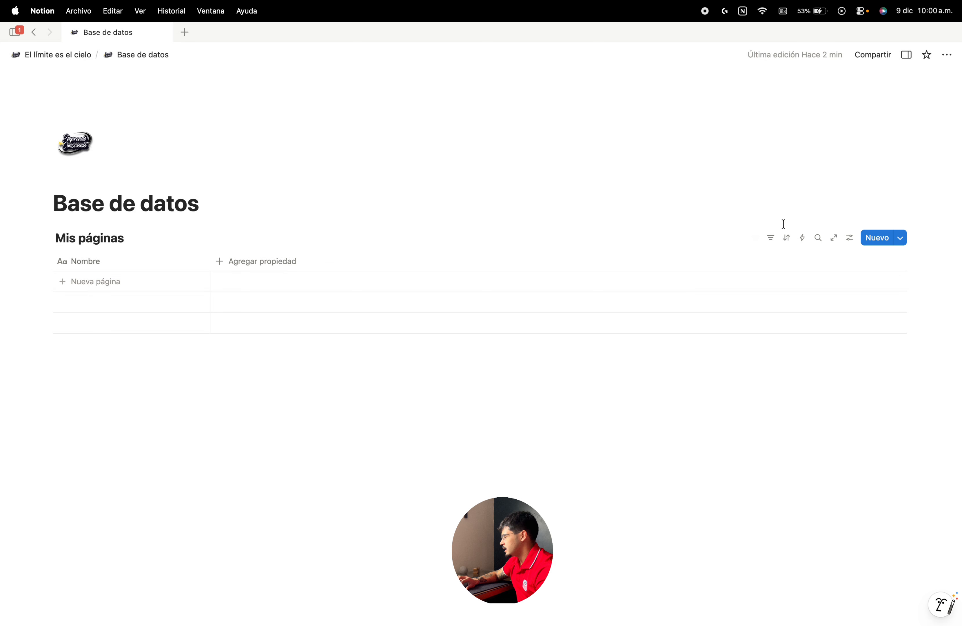
Step: Examine the filter, sort, automation and search options of the Mis páginas database without applying any
{"action": "left_click", "coordinate": [770, 238]}
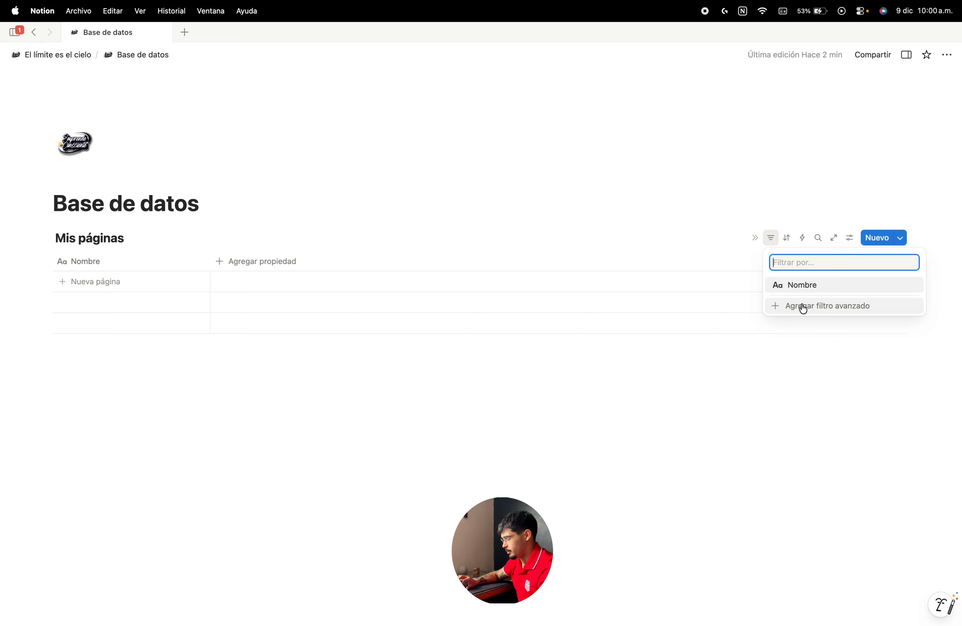
{"action": "left_click", "coordinate": [787, 242]}
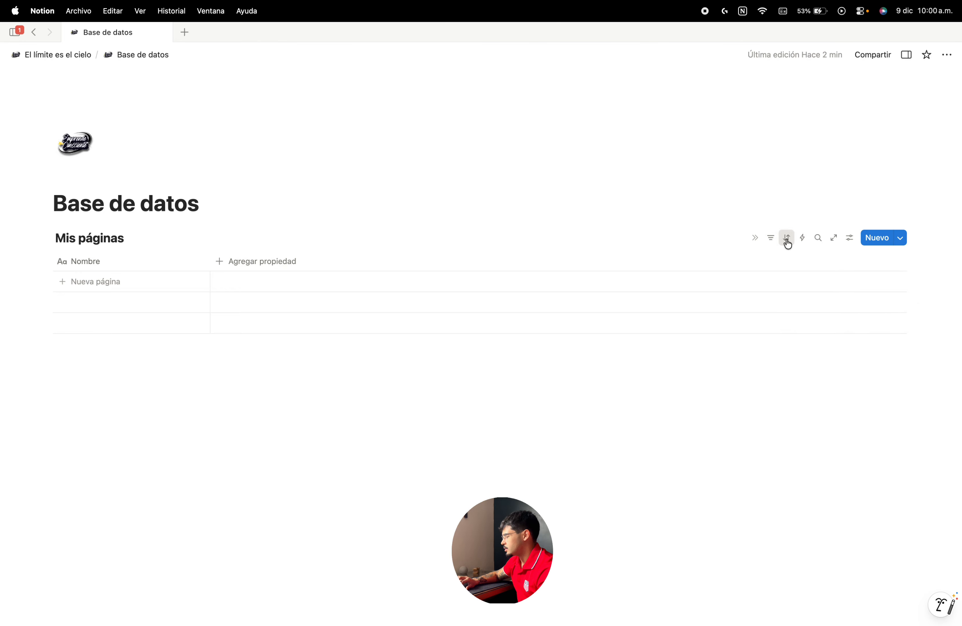
{"action": "left_click", "coordinate": [787, 242]}
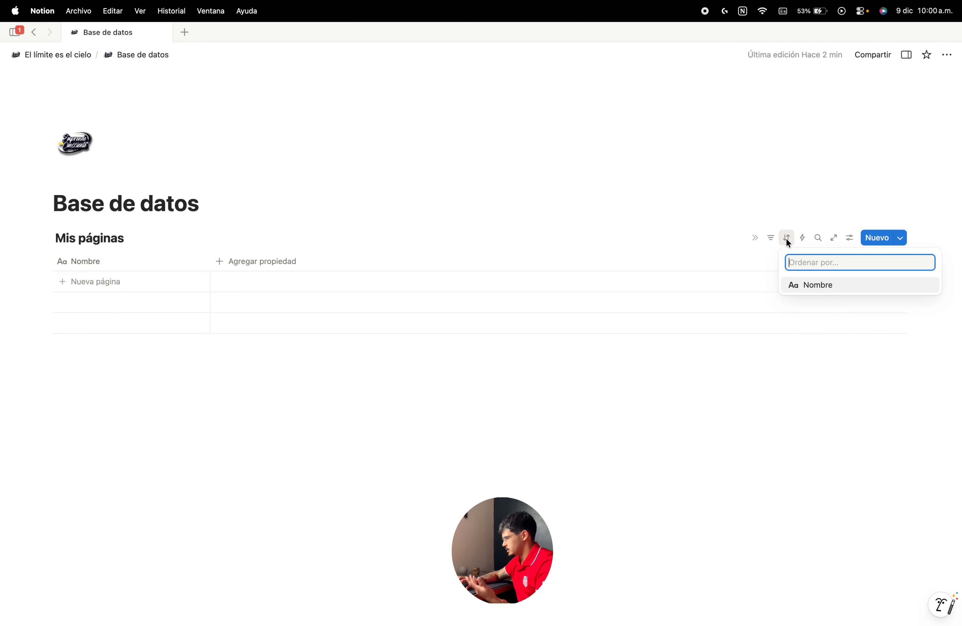
{"action": "left_click", "coordinate": [801, 239]}
{"action": "left_click", "coordinate": [802, 240]}
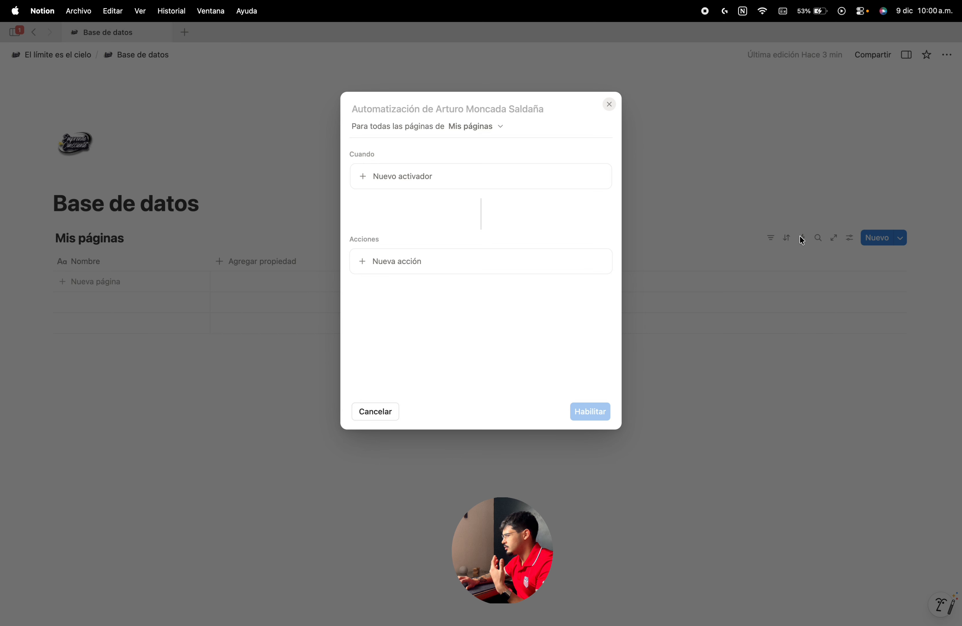
{"action": "left_click", "coordinate": [790, 239]}
{"action": "left_click", "coordinate": [816, 239]}
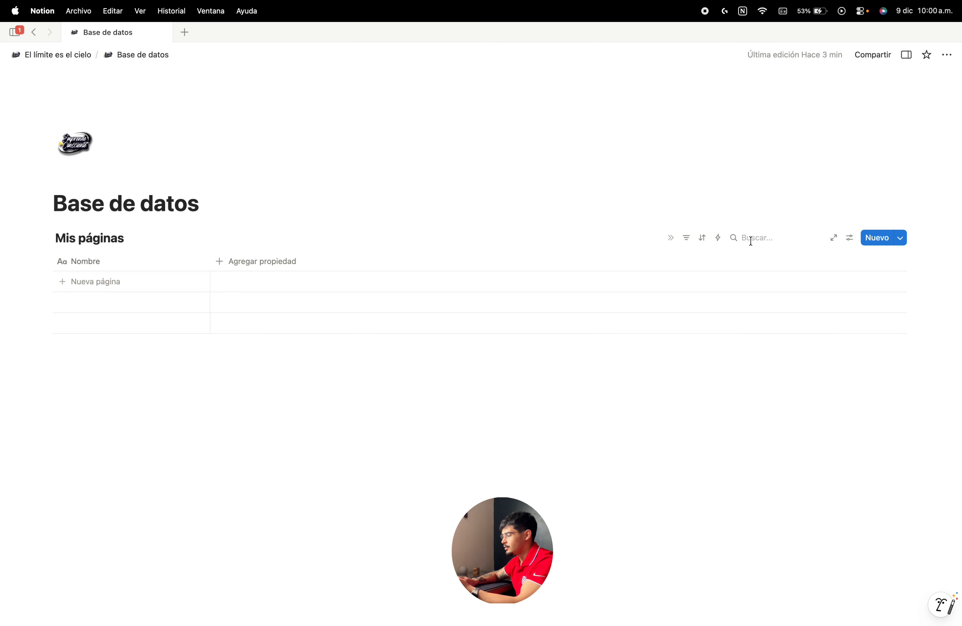
{"action": "left_click", "coordinate": [786, 198]}
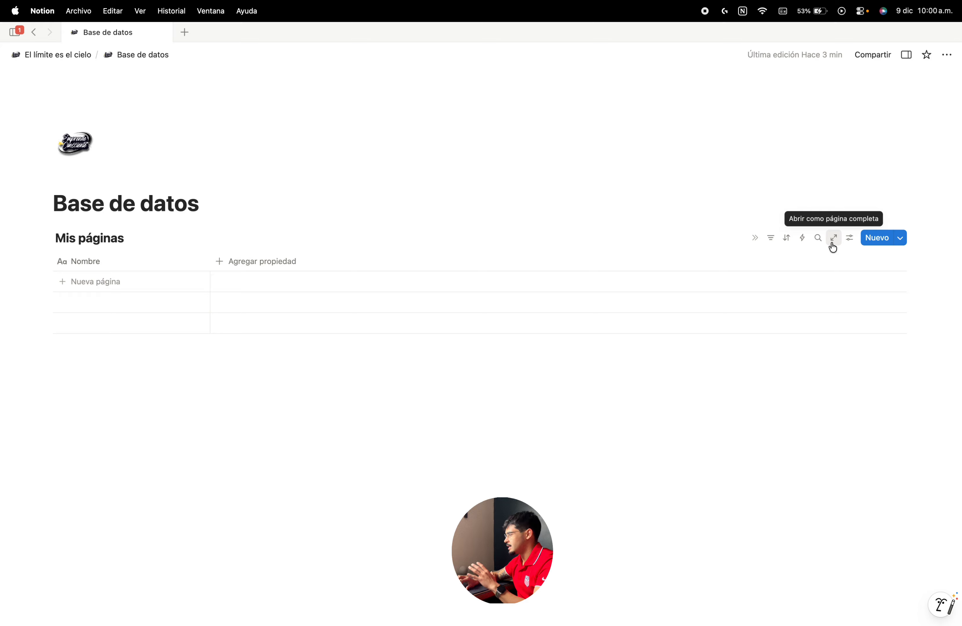
Step: View Mis páginas as a full page, return to Base de datos and review the database's view settings
{"action": "left_click", "coordinate": [834, 238]}
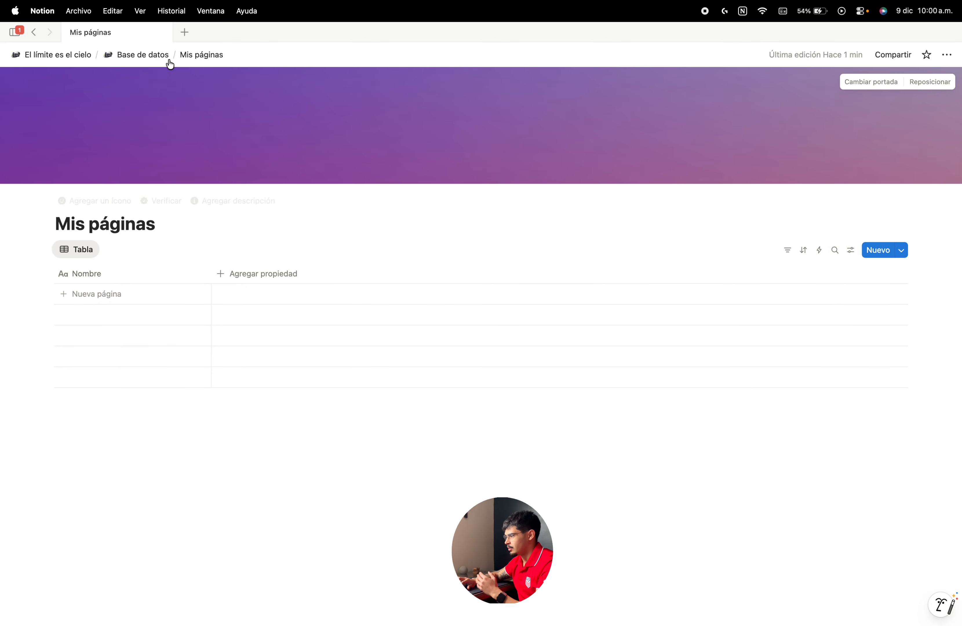
{"action": "left_click", "coordinate": [157, 55]}
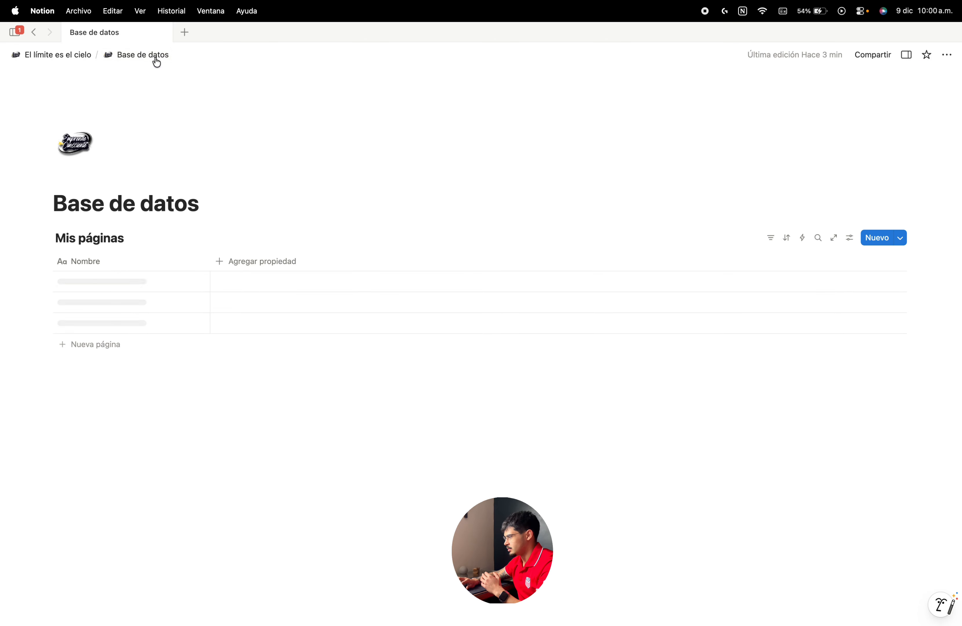
{"action": "left_click", "coordinate": [850, 238]}
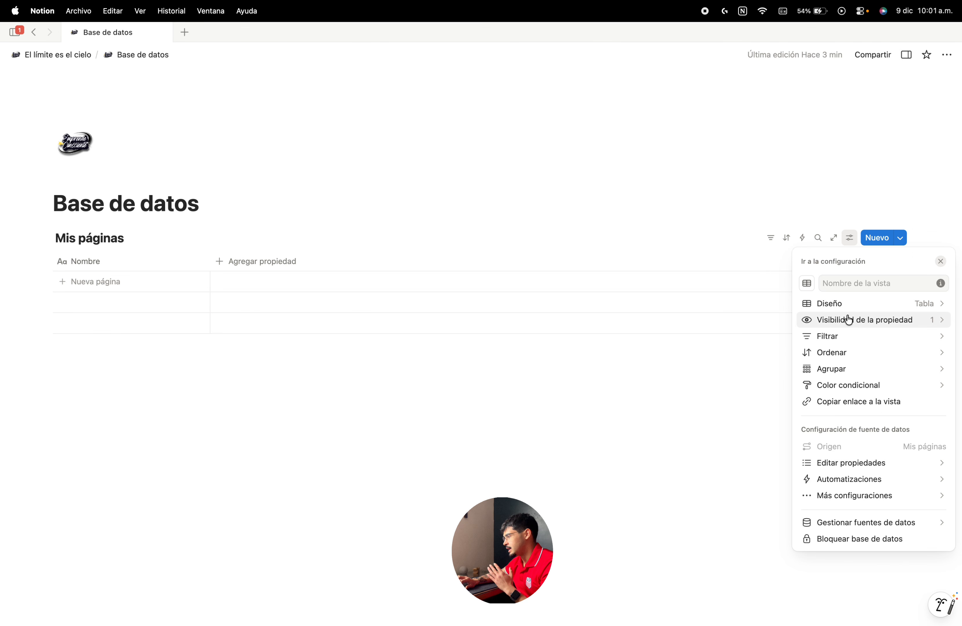
{"action": "left_click", "coordinate": [849, 306]}
{"action": "left_click", "coordinate": [806, 262]}
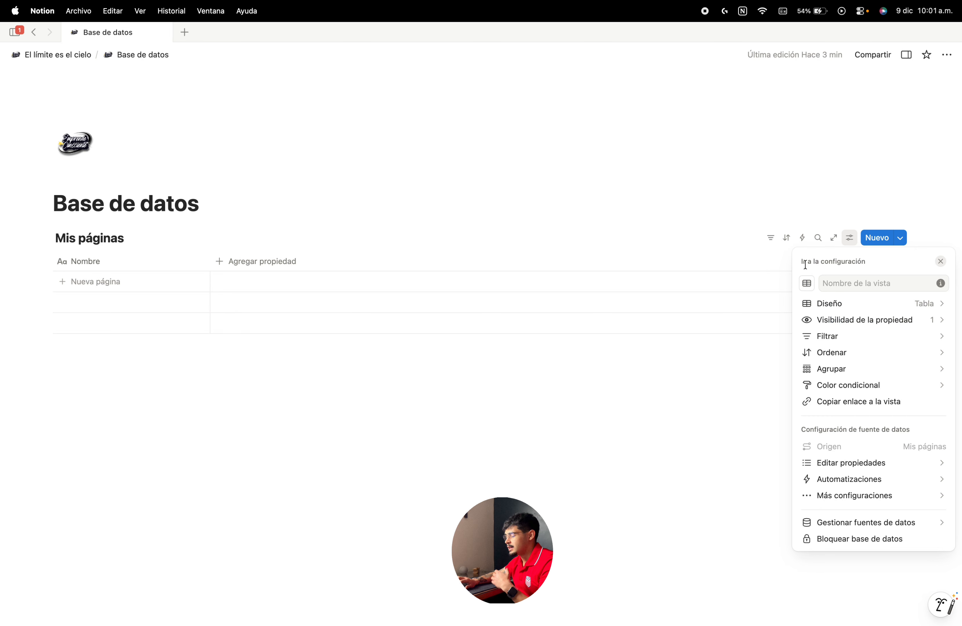
{"action": "left_click", "coordinate": [795, 208]}
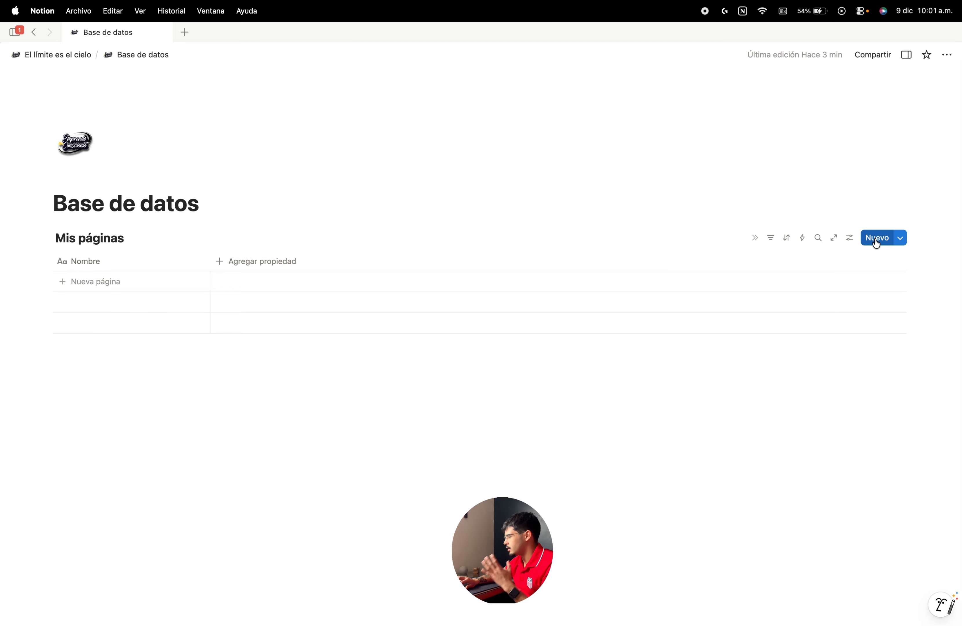
Step: Add two blank, untitled pages to the Mis páginas database, closing each page preview
{"action": "left_click", "coordinate": [876, 241]}
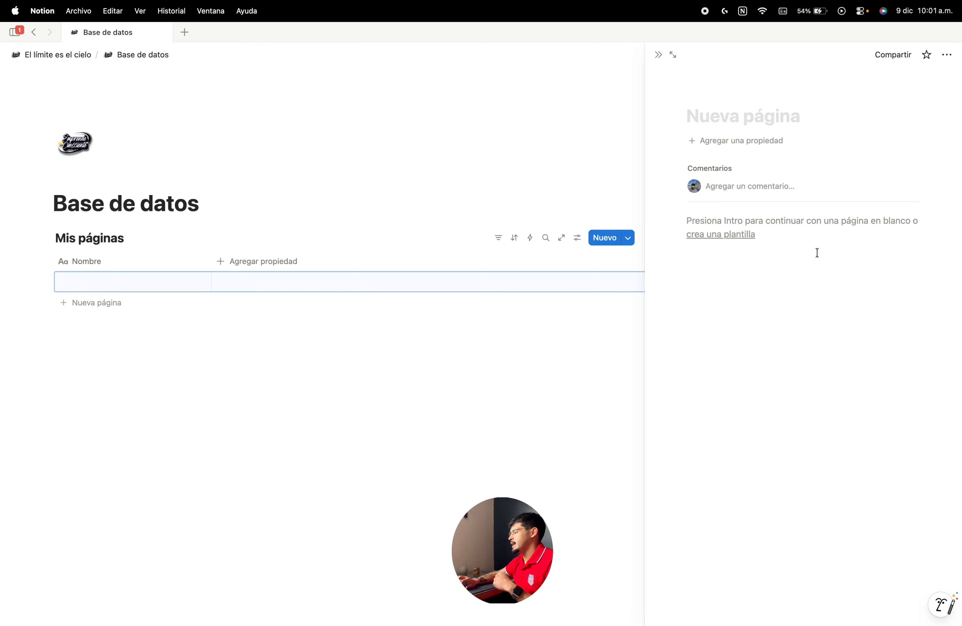
{"action": "left_click", "coordinate": [658, 55]}
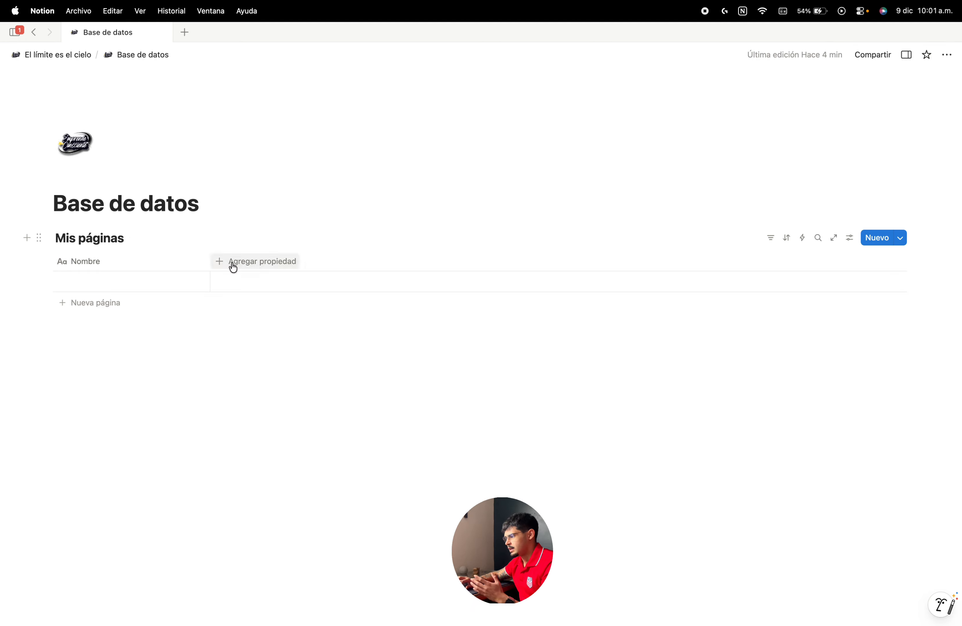
{"action": "left_click", "coordinate": [172, 283]}
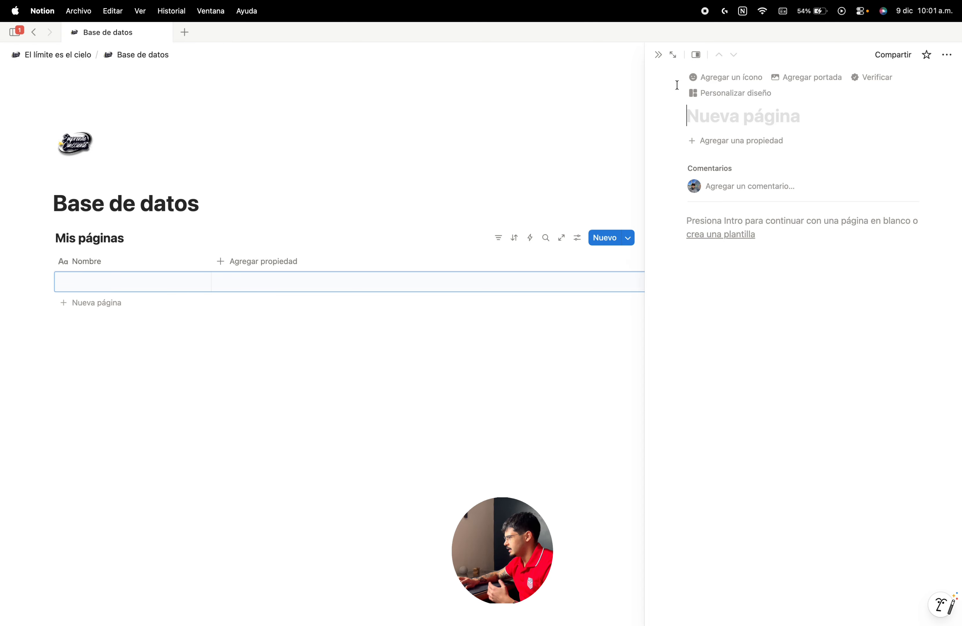
{"action": "left_click", "coordinate": [655, 57]}
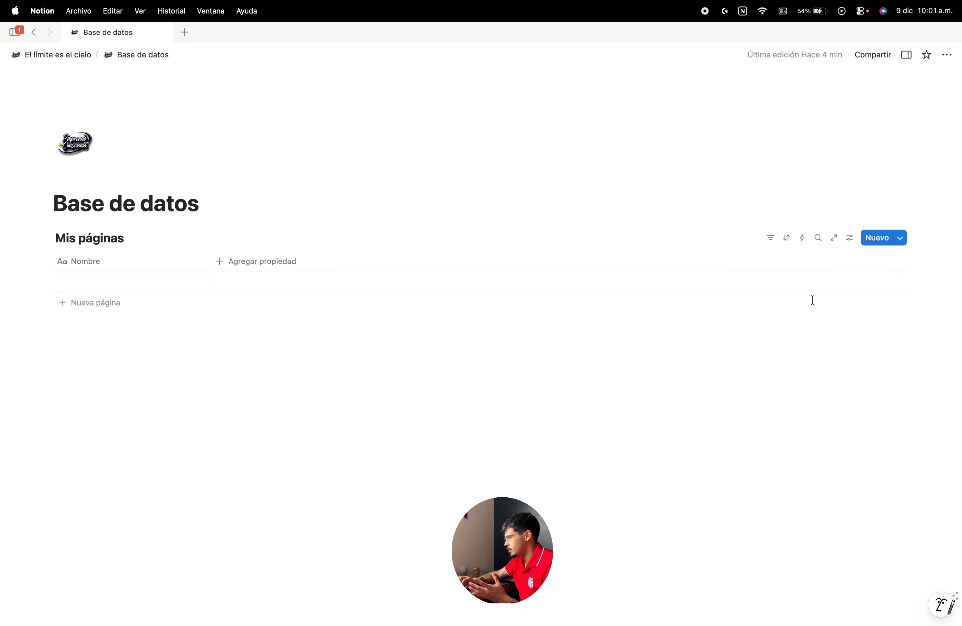
{"action": "left_click", "coordinate": [879, 238]}
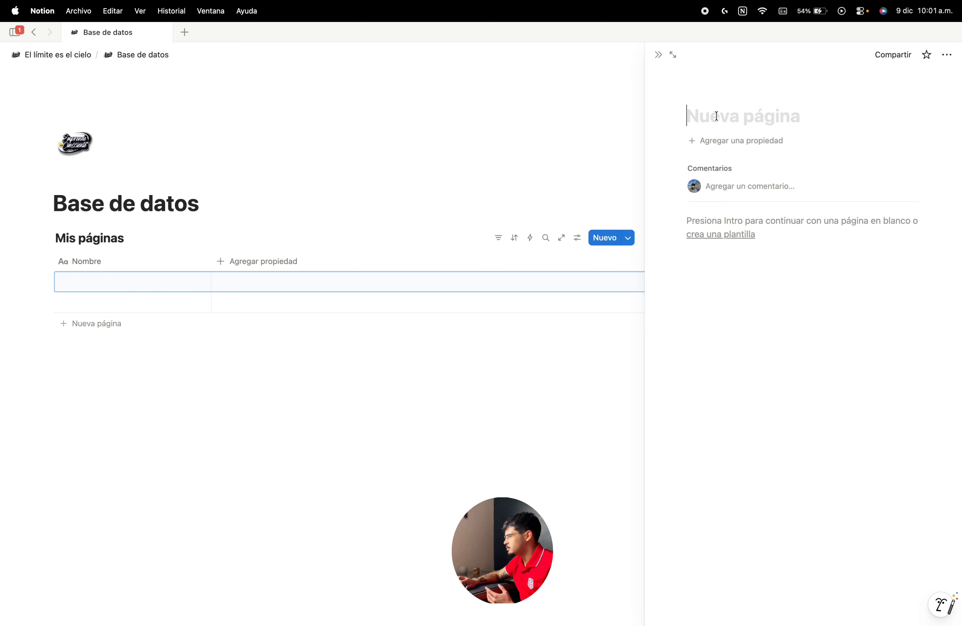
{"action": "left_click", "coordinate": [658, 59]}
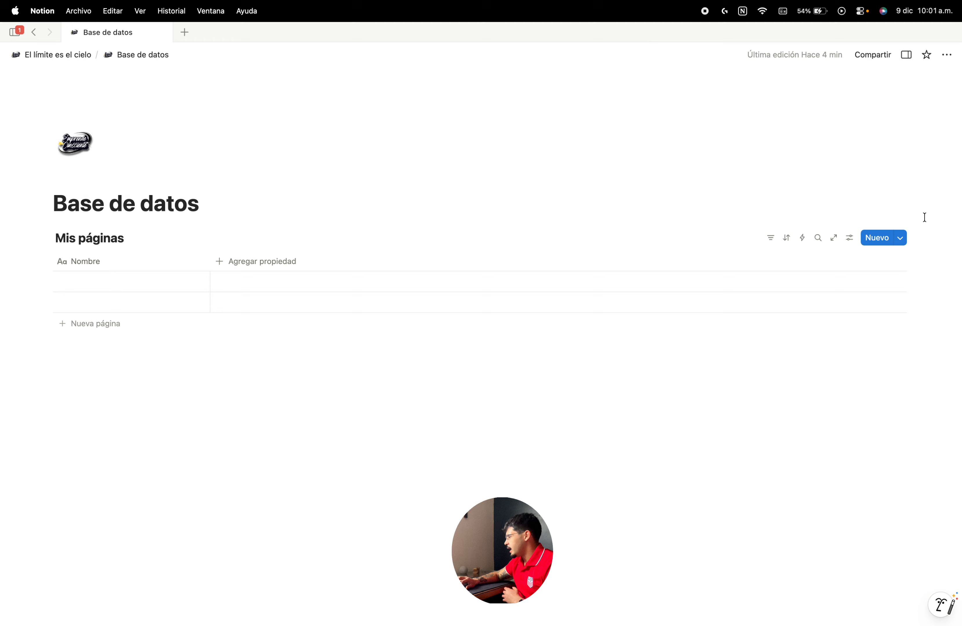
Step: Create a new page template for the Mis páginas database and turn on full width for it
{"action": "left_click", "coordinate": [901, 239]}
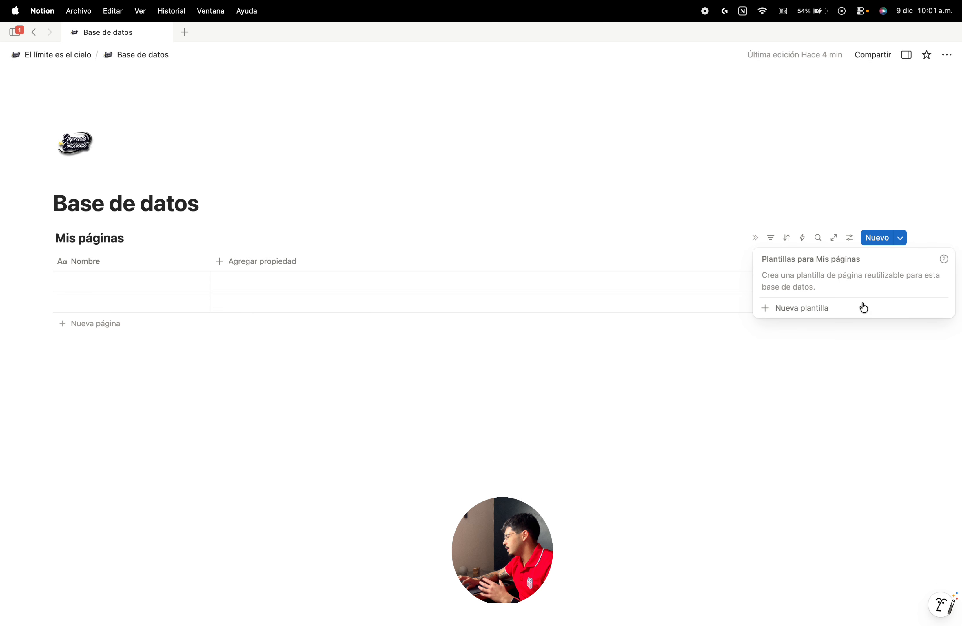
{"action": "left_click", "coordinate": [843, 311]}
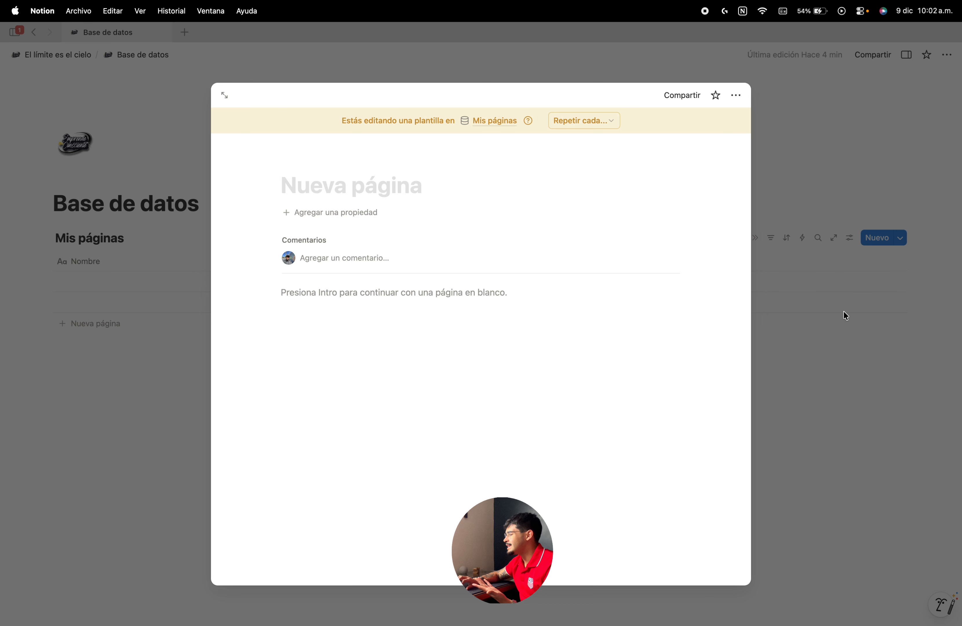
{"action": "left_click", "coordinate": [732, 96]}
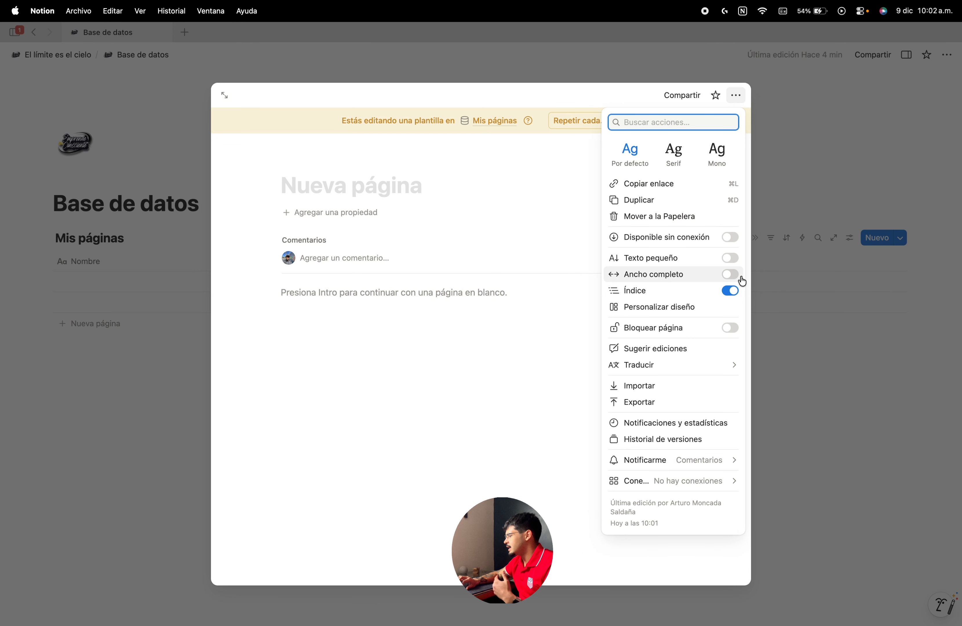
{"action": "left_click", "coordinate": [730, 274]}
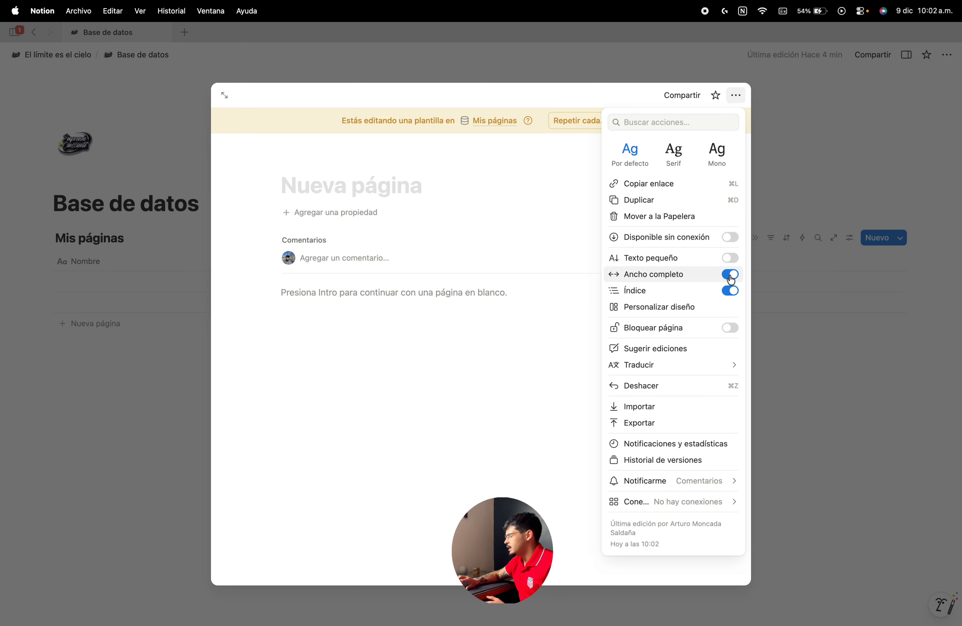
{"action": "left_click", "coordinate": [487, 361]}
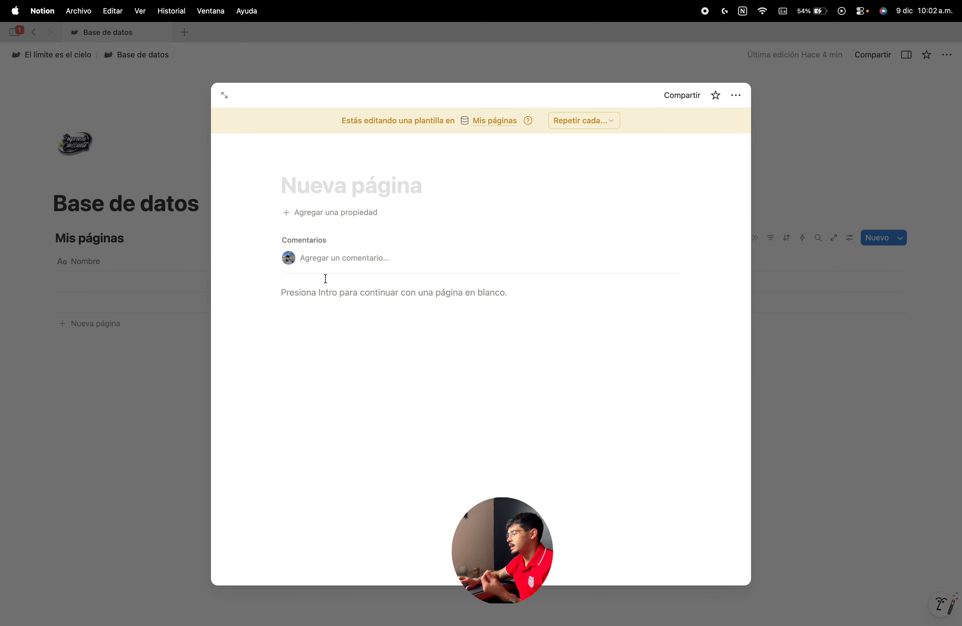
Step: Title the new template Hola, give it the black TradingView logo from the recent icons, and close the template editor
{"action": "left_click", "coordinate": [323, 191]}
{"action": "type", "text": "Hola"}
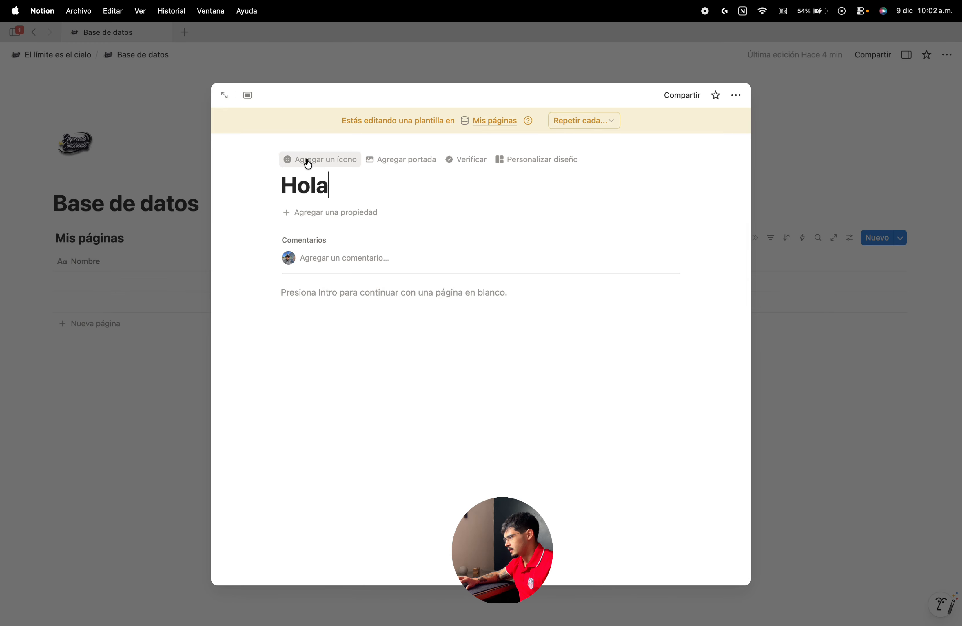
{"action": "left_click", "coordinate": [307, 160]}
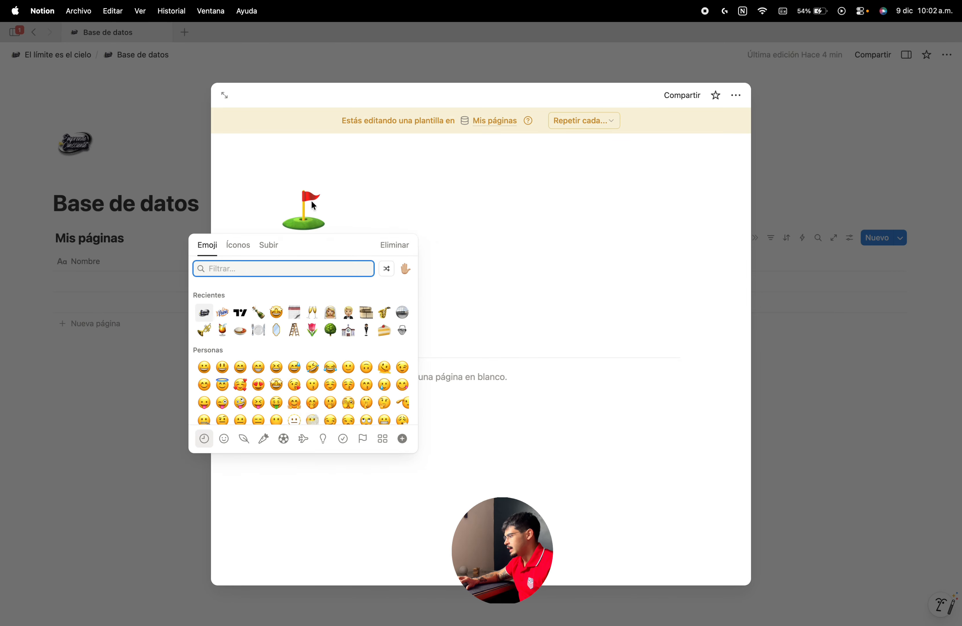
{"action": "left_click", "coordinate": [242, 313]}
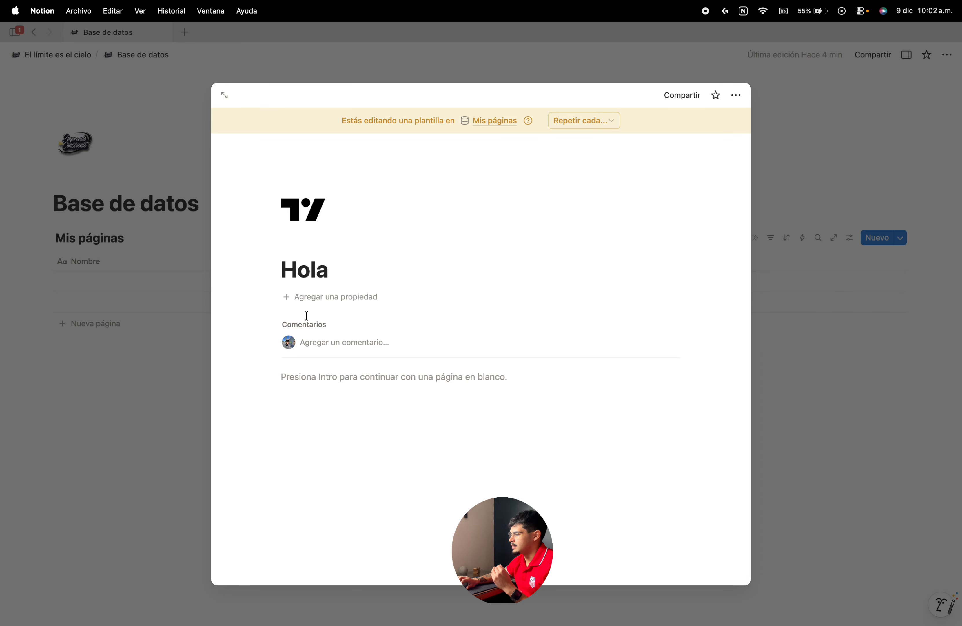
{"action": "double_click", "coordinate": [307, 280]}
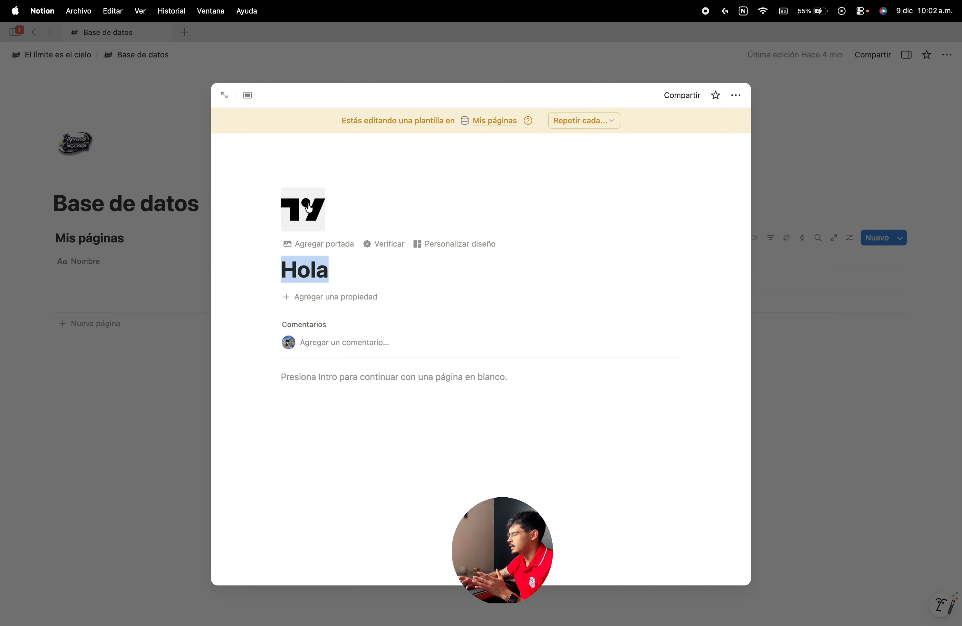
{"action": "left_click", "coordinate": [195, 287]}
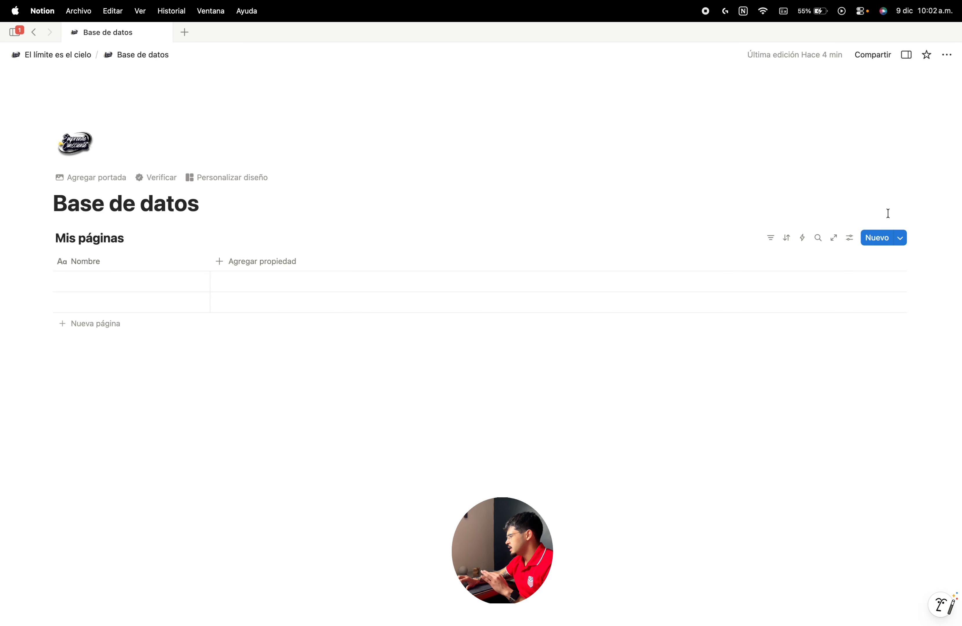
Step: Set the Hola template as the default for new pages in the Mis páginas database
{"action": "left_click", "coordinate": [900, 239]}
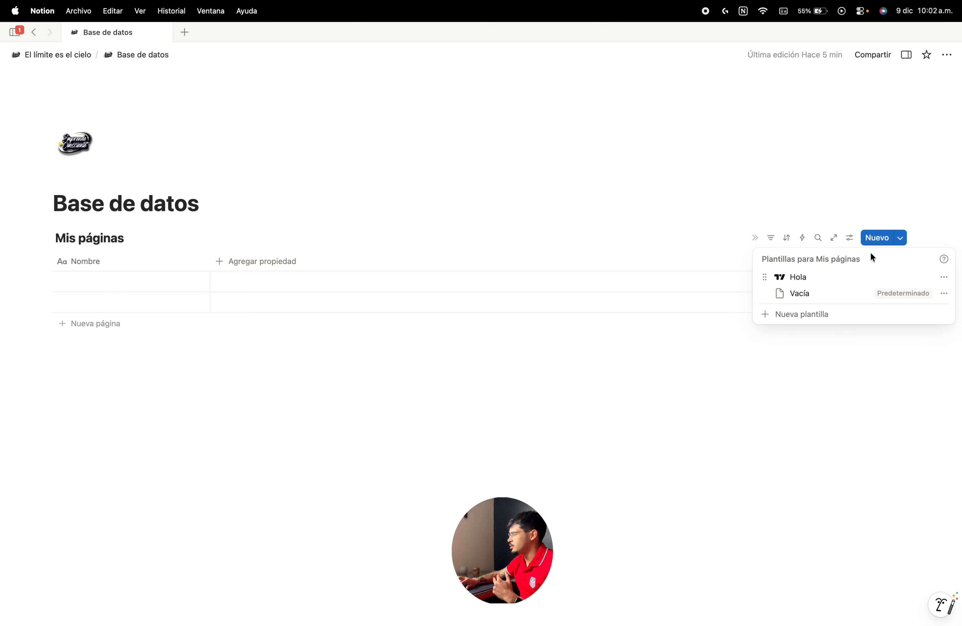
{"action": "left_click", "coordinate": [945, 278]}
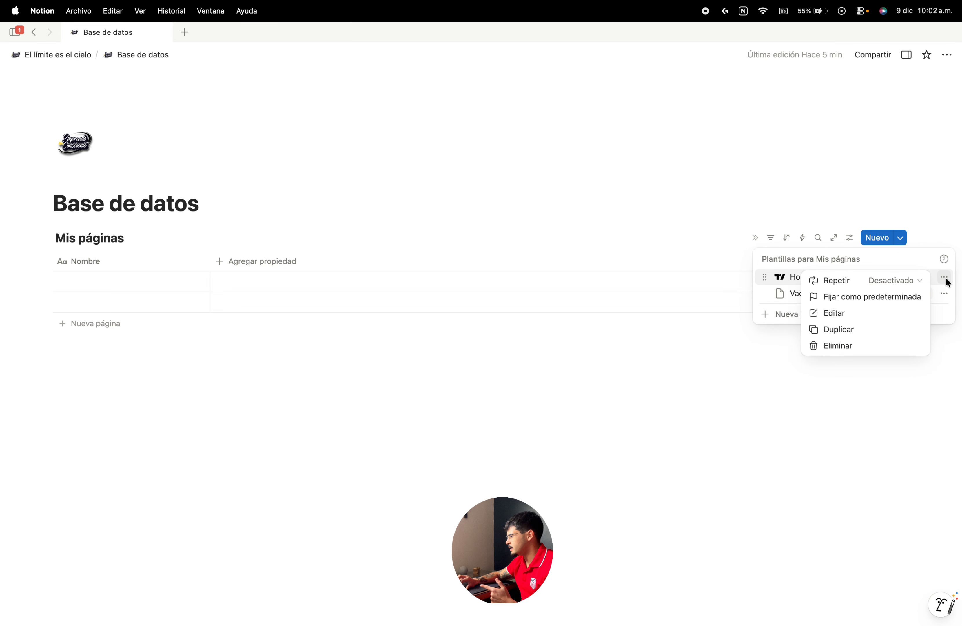
{"action": "left_click", "coordinate": [906, 301]}
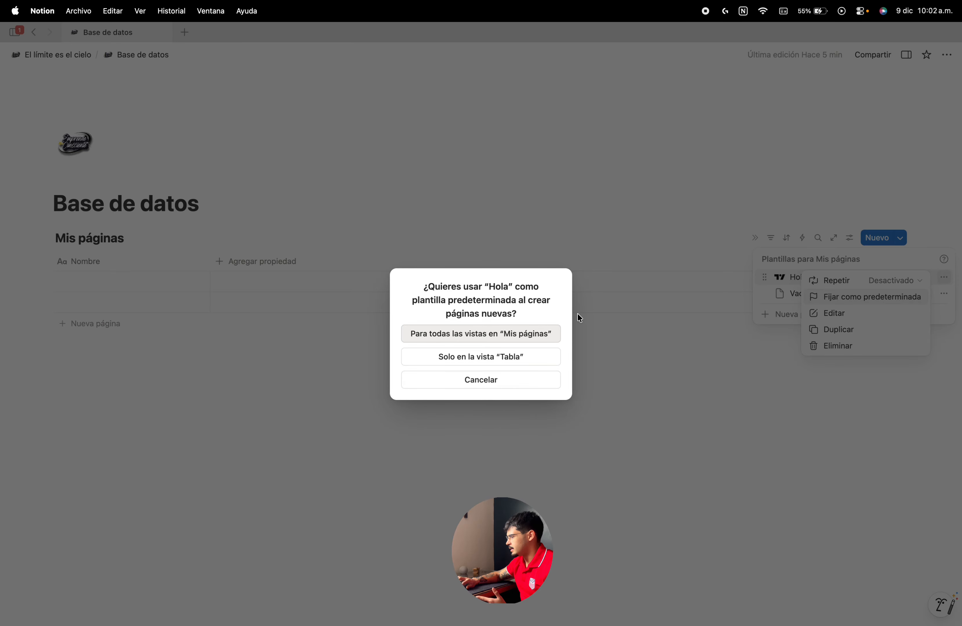
{"action": "left_click", "coordinate": [542, 340]}
{"action": "left_click", "coordinate": [537, 354]}
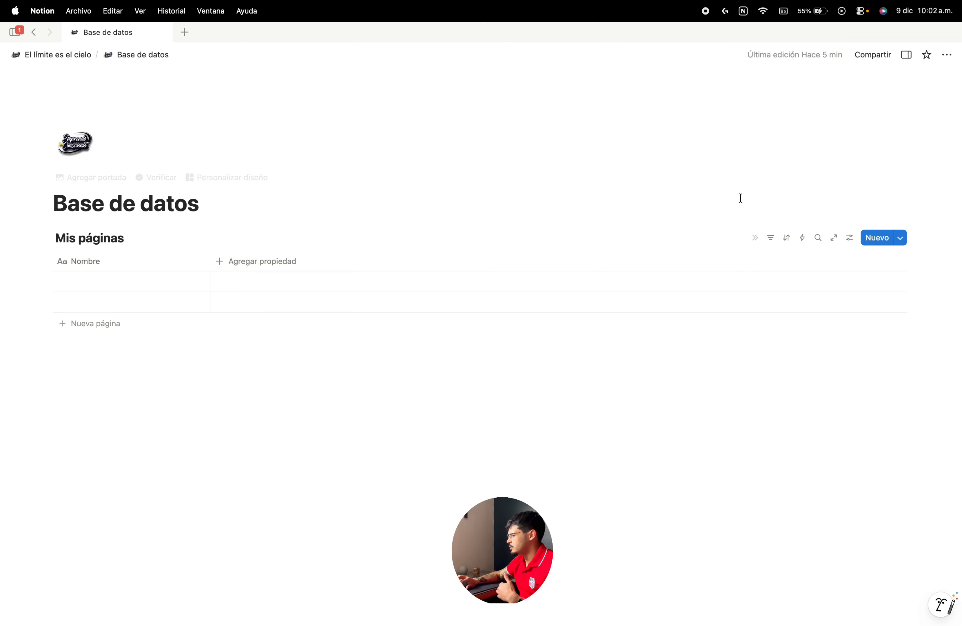
Step: Create a new page in Mis páginas from the default Hola template and close its side preview
{"action": "left_click", "coordinate": [876, 240]}
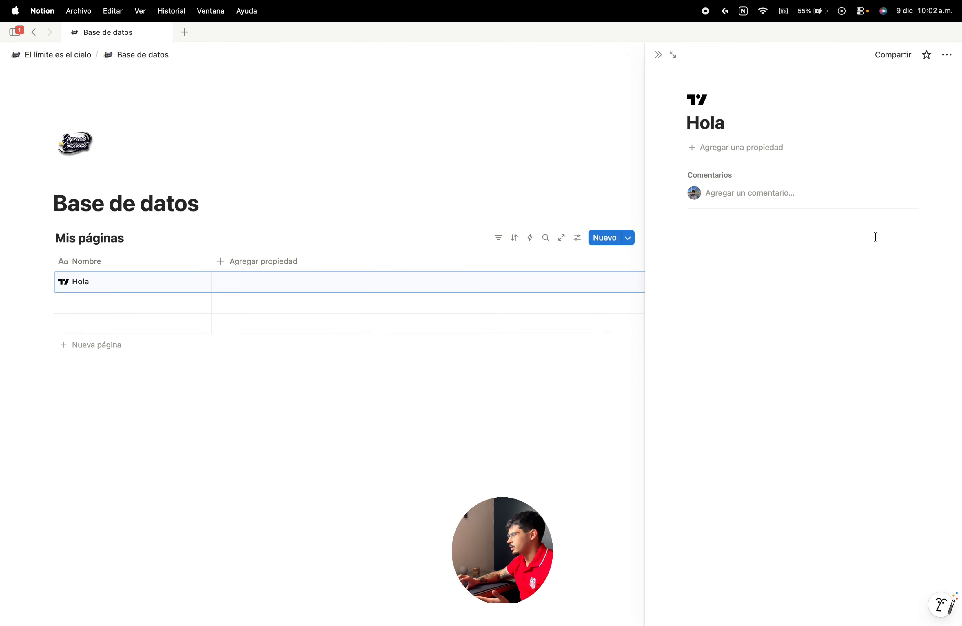
{"action": "double_click", "coordinate": [703, 125]}
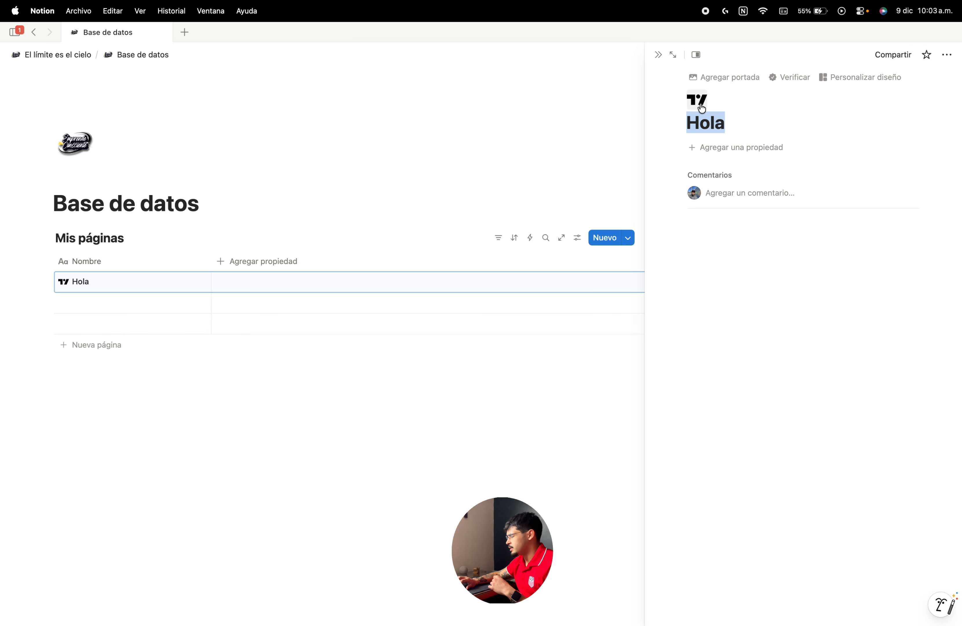
{"action": "left_click", "coordinate": [656, 54]}
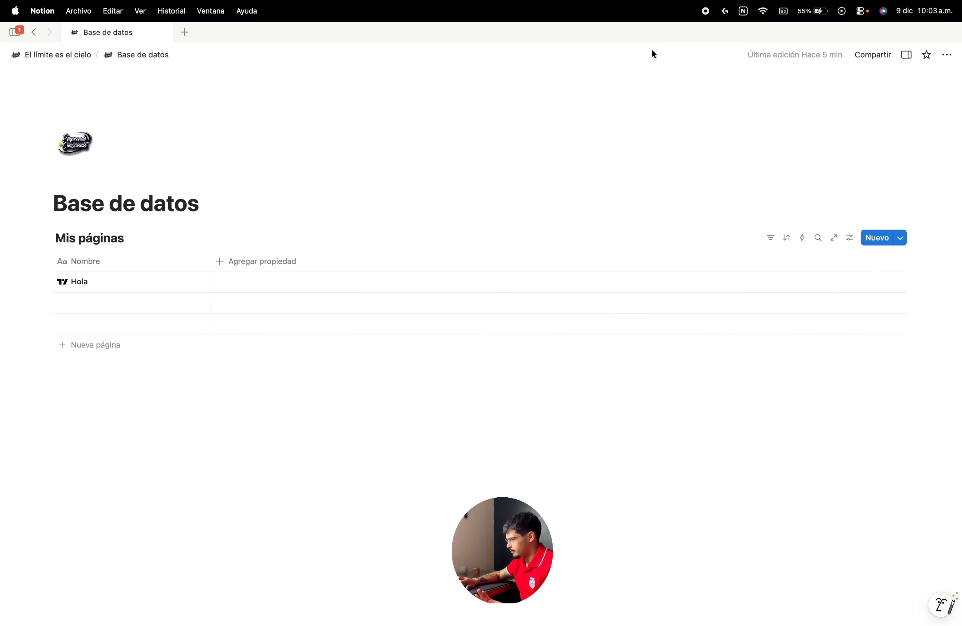
Step: Review the Mis páginas template list and narrow the Nombre column
{"action": "left_click", "coordinate": [904, 236]}
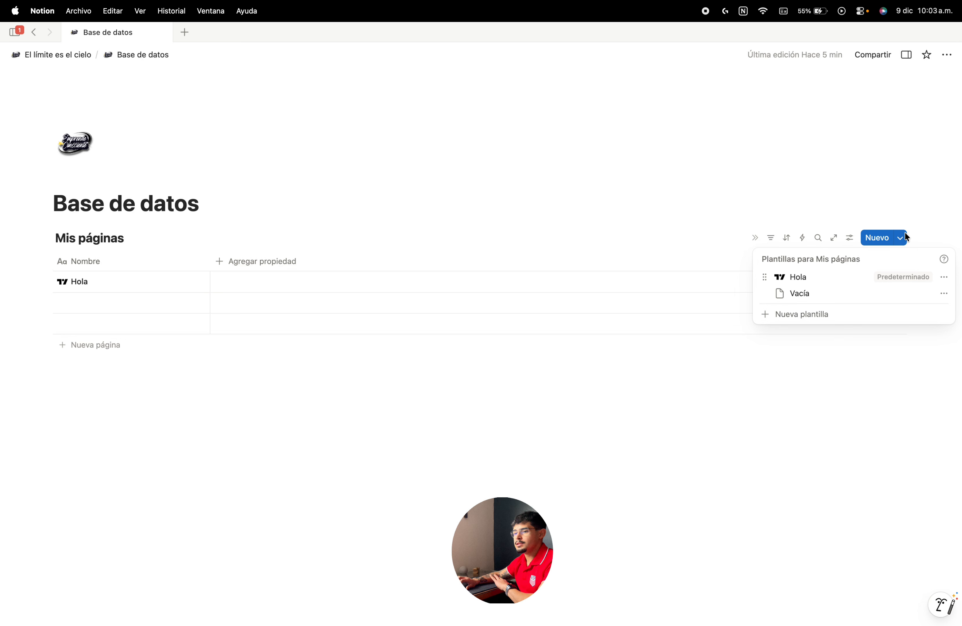
{"action": "left_click", "coordinate": [632, 263]}
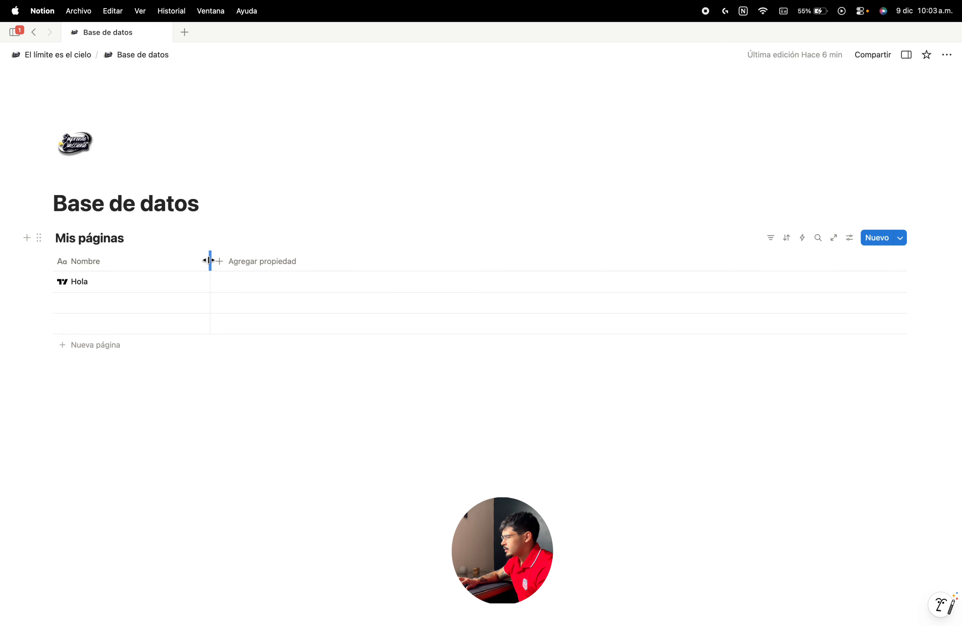
{"action": "left_click_drag", "start_coordinate": [210, 261], "coordinate": [147, 261]}
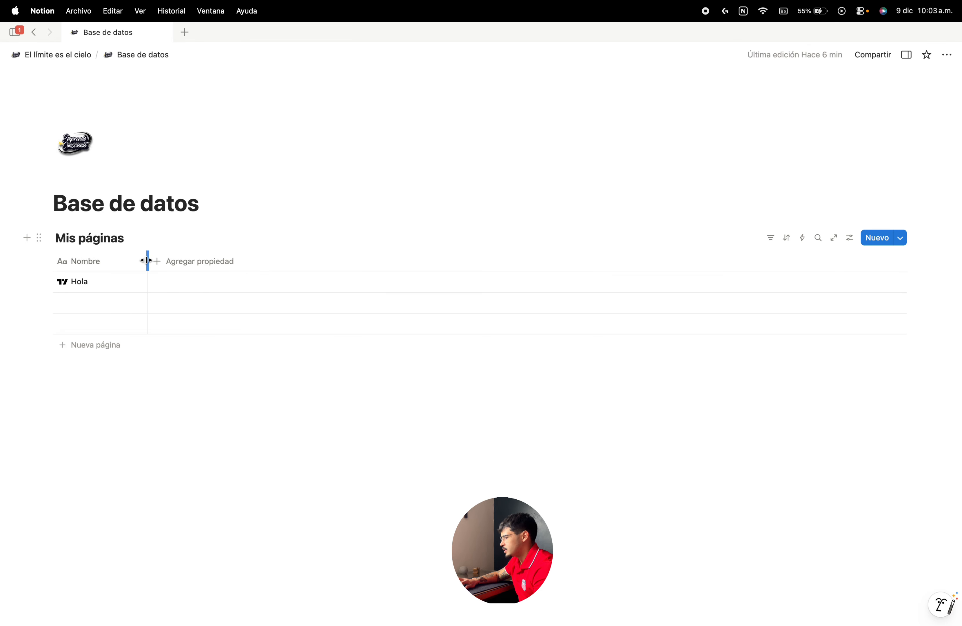
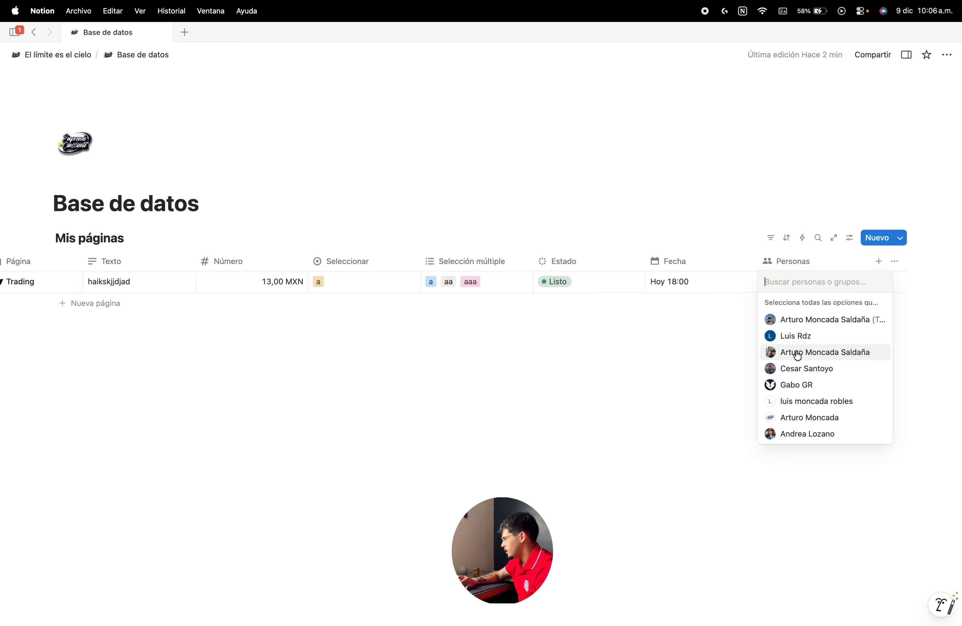
Step: Assign a person in the Trading page's Personas cell and add an Archivos y multimedia property to the database
{"action": "left_click", "coordinate": [797, 368]}
{"action": "key", "text": "Escape"}
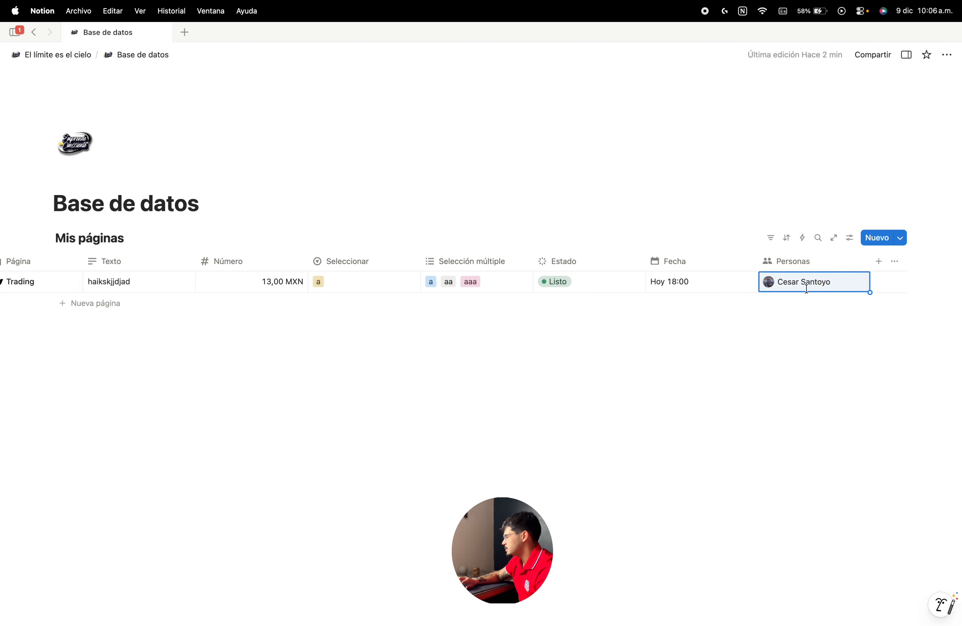
{"action": "left_click", "coordinate": [879, 261]}
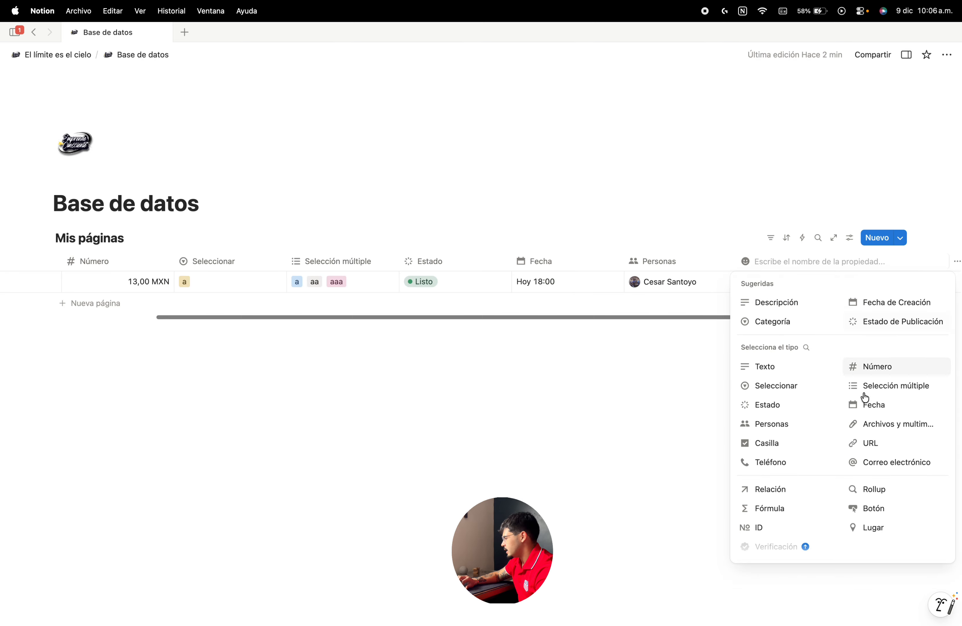
{"action": "left_click", "coordinate": [873, 429]}
Step: Upload boletos.pdf from Descargas to the Trading page's Archivos y multimedia cell
{"action": "left_click", "coordinate": [804, 279]}
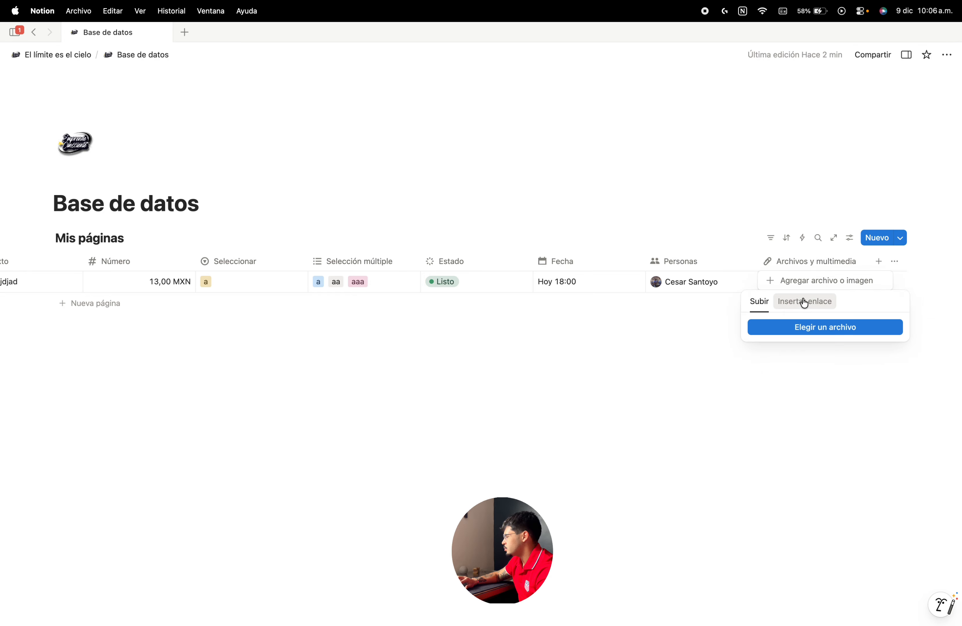
{"action": "left_click", "coordinate": [782, 329]}
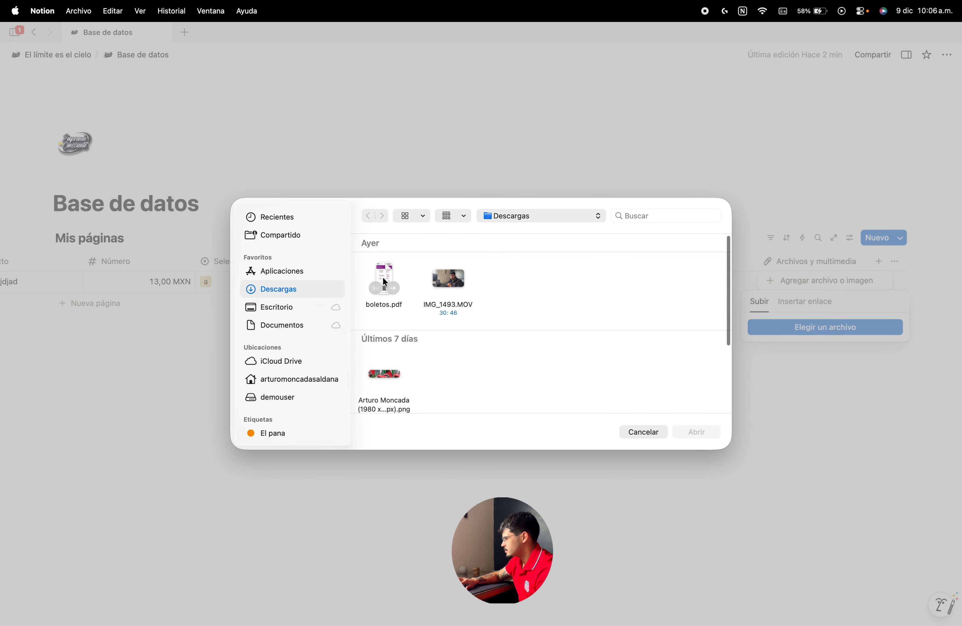
{"action": "double_click", "coordinate": [385, 289]}
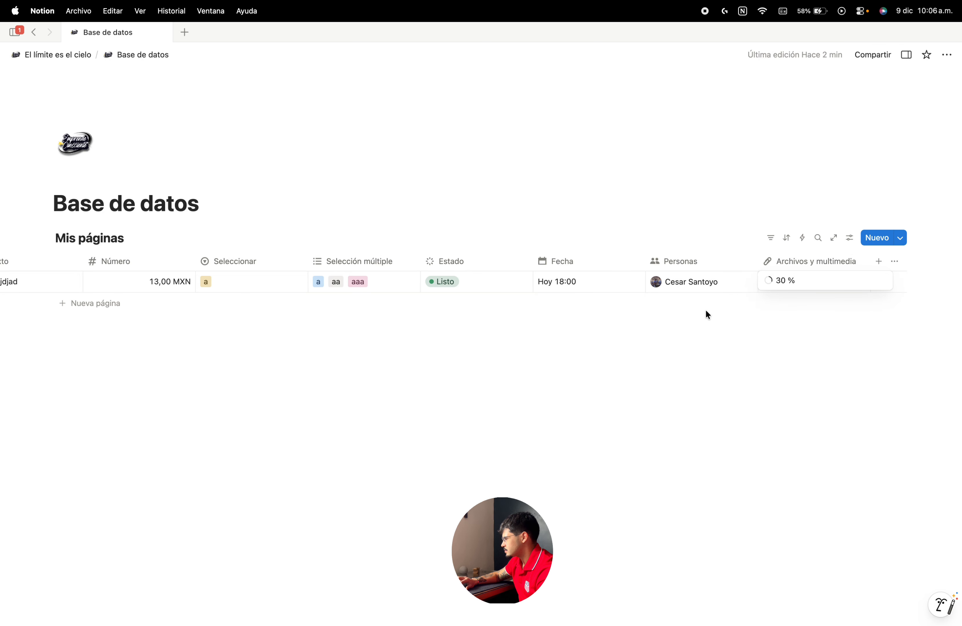
{"action": "key", "text": "Escape"}
{"action": "left_click", "coordinate": [842, 287]}
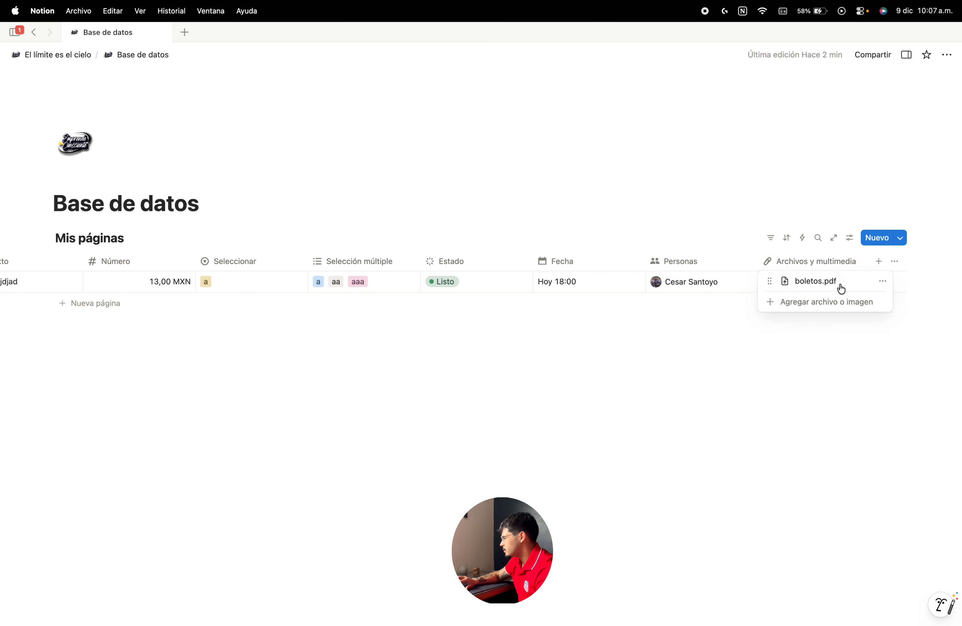
{"action": "left_click", "coordinate": [838, 319]}
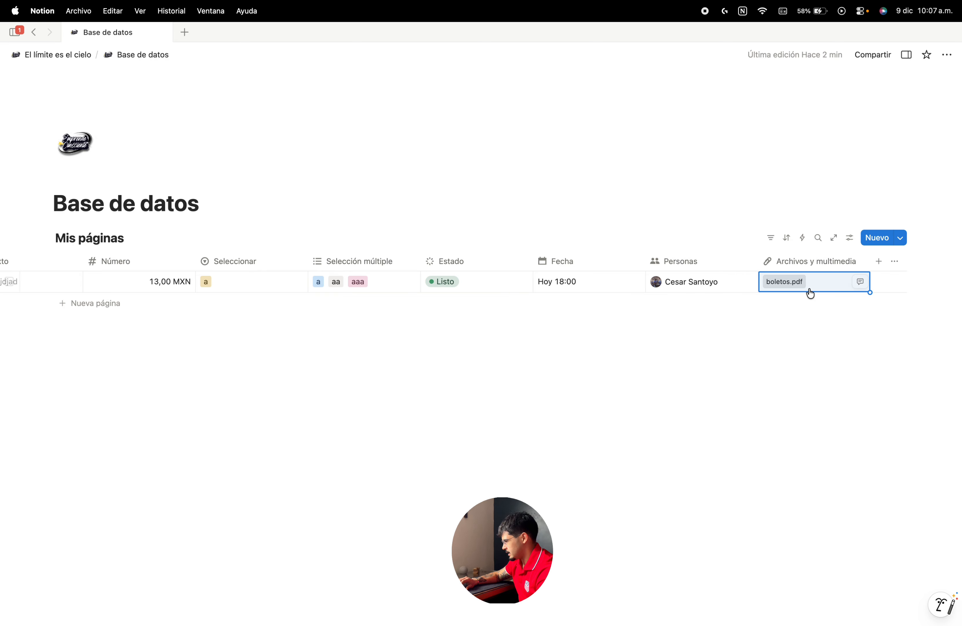
Step: Add a Casilla property to Mis páginas and toggle the Trading page's checkbox on and off
{"action": "left_click", "coordinate": [878, 261]}
{"action": "left_click", "coordinate": [799, 440]}
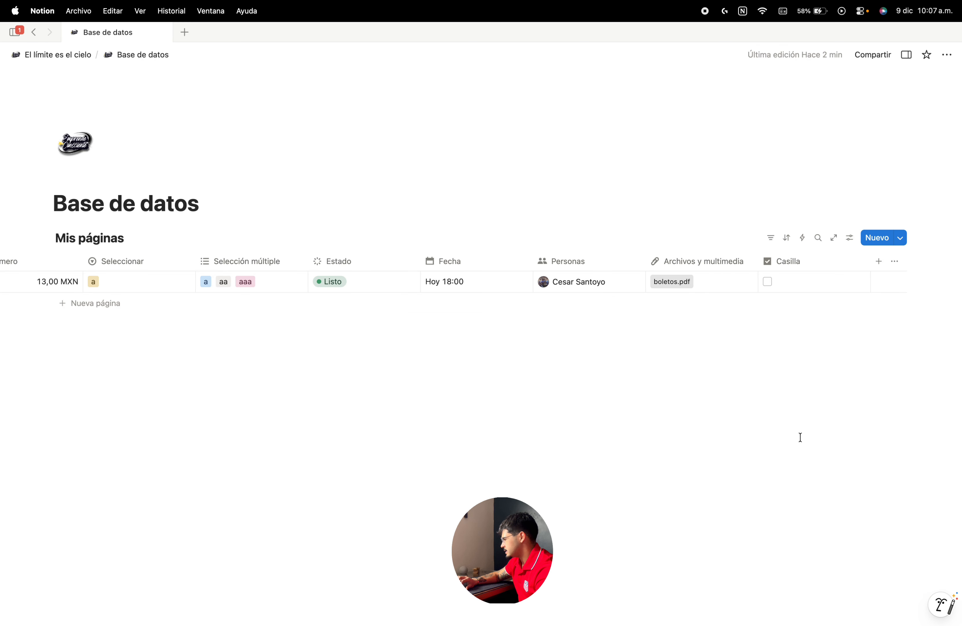
{"action": "left_click", "coordinate": [767, 283]}
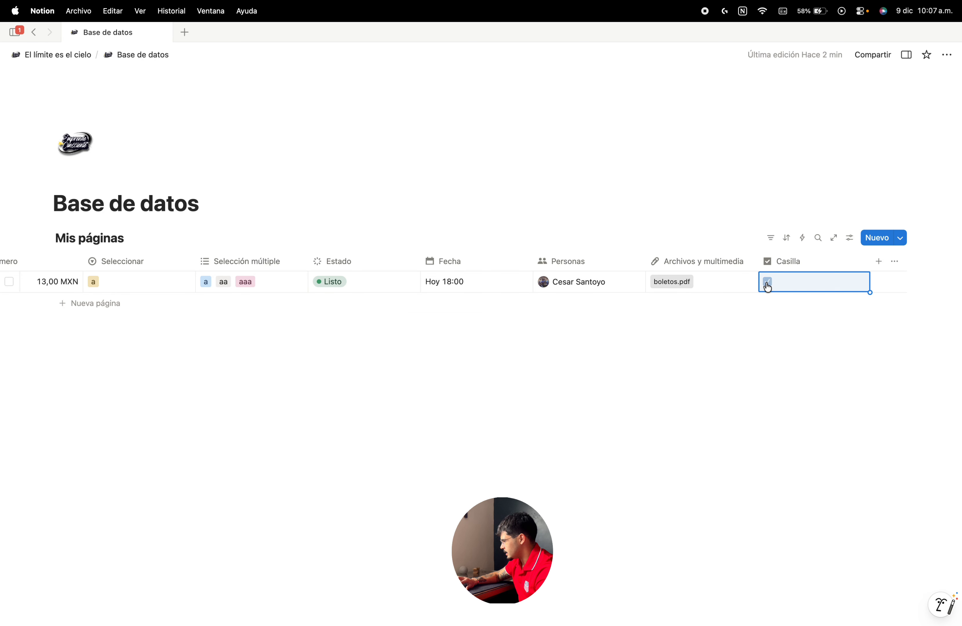
{"action": "left_click", "coordinate": [767, 283]}
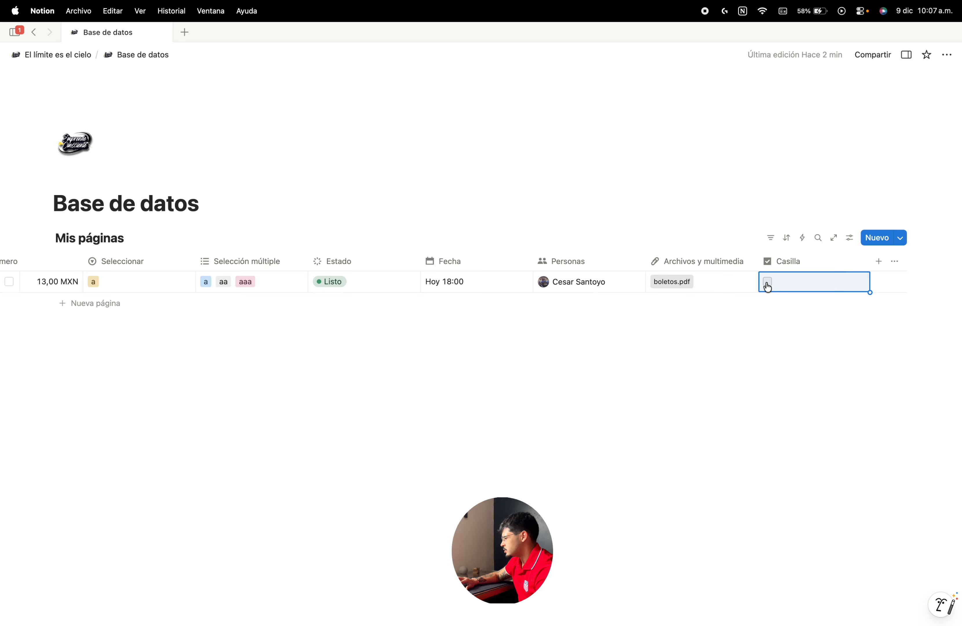
Step: Add a URL property to the Mis páginas database
{"action": "left_click", "coordinate": [878, 261]}
{"action": "left_click", "coordinate": [856, 445]}
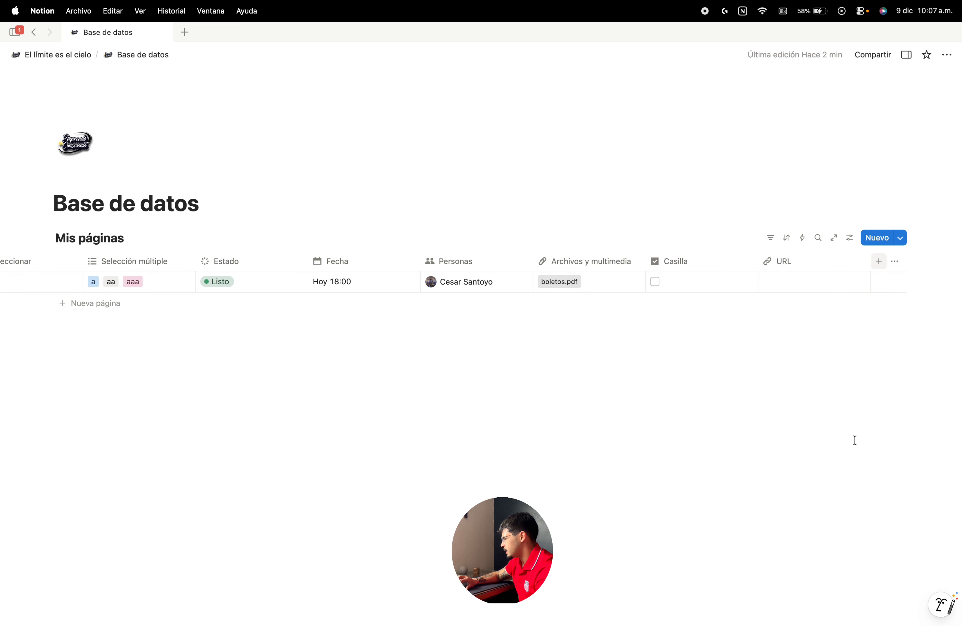
{"action": "left_click", "coordinate": [849, 238]}
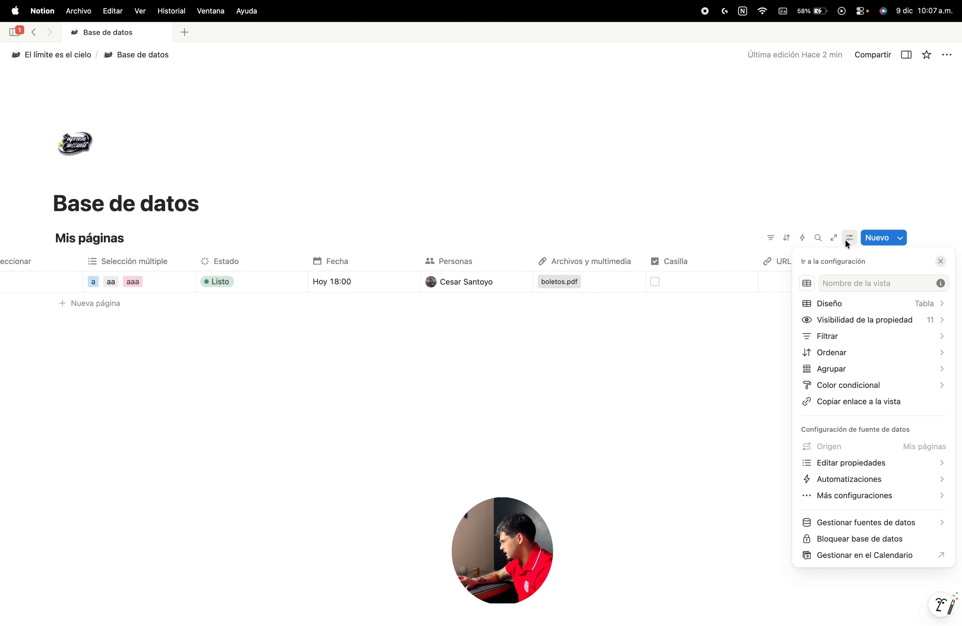
{"action": "left_click", "coordinate": [879, 260]}
Step: Add a Teléfono property to Mis páginas and enter a phone number for the Trading page
{"action": "left_click", "coordinate": [878, 260]}
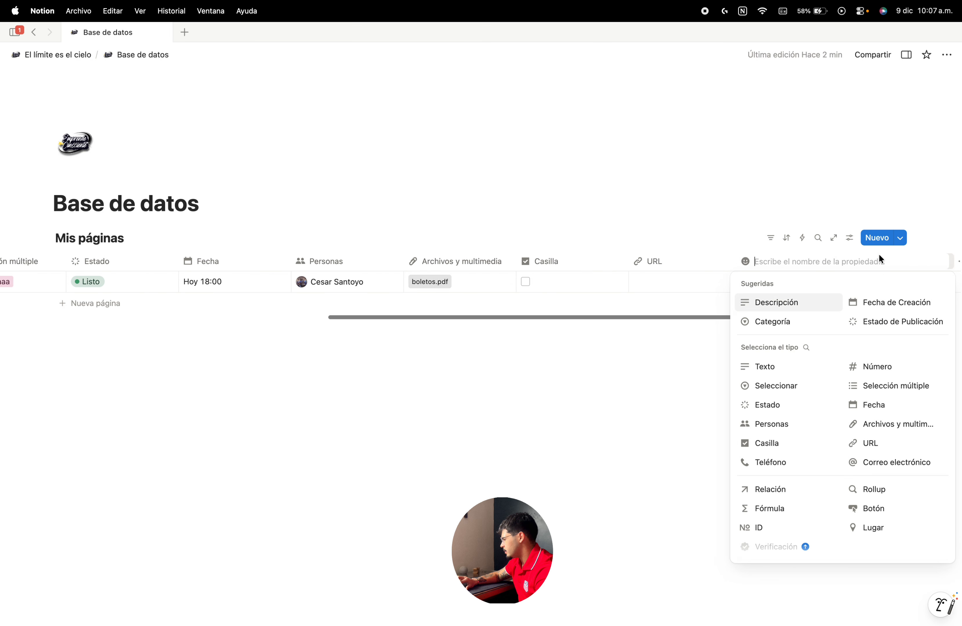
{"action": "left_click", "coordinate": [786, 462]}
{"action": "left_click", "coordinate": [797, 275]}
{"action": "type", "text": "444171888"}
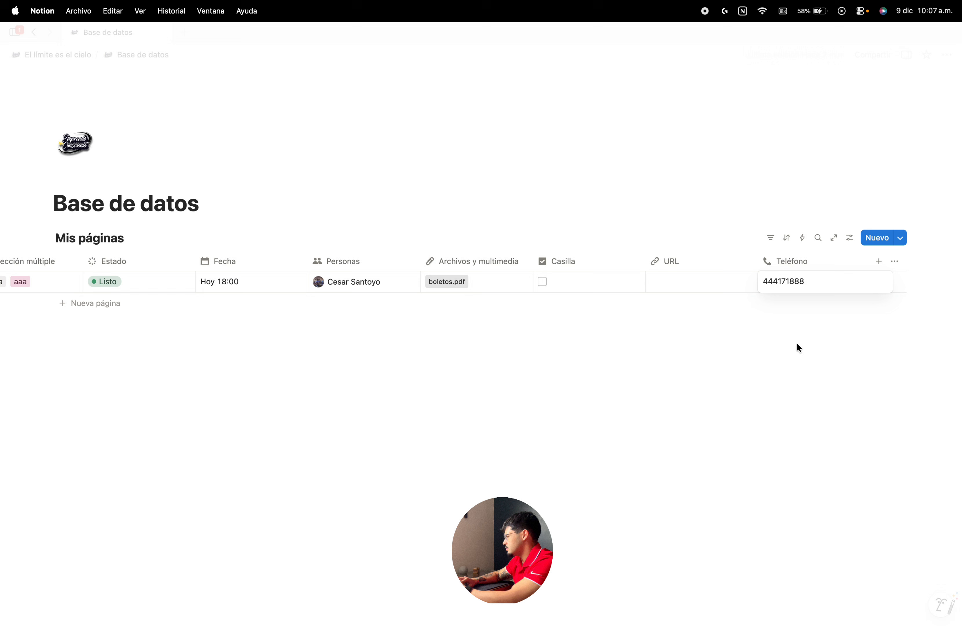
{"action": "key", "text": "Escape"}
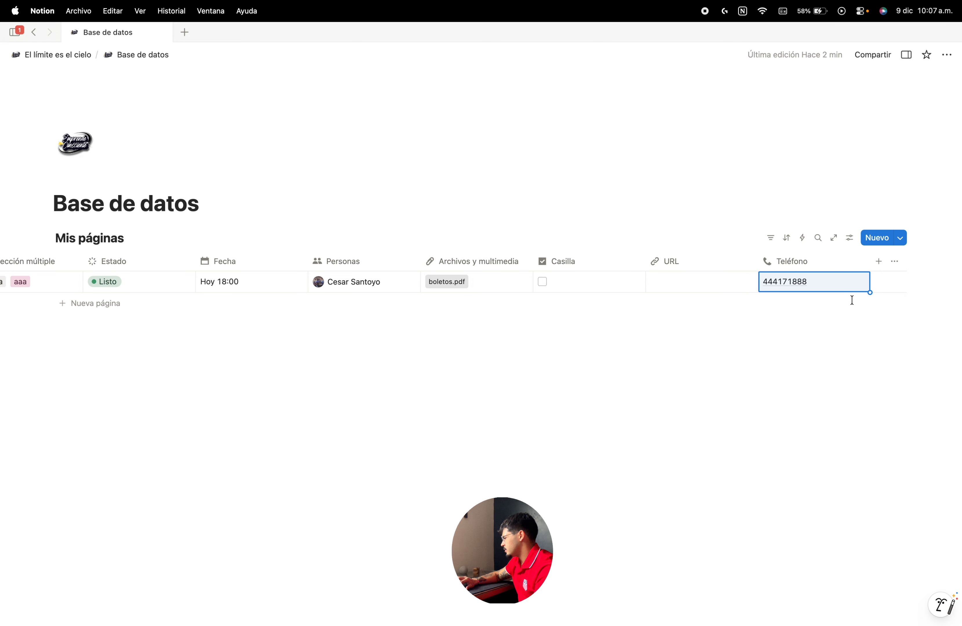
Step: Add a Correo electrónico property to Mis páginas and open the Trading page's cell for it
{"action": "left_click", "coordinate": [878, 261]}
{"action": "left_click", "coordinate": [869, 462]}
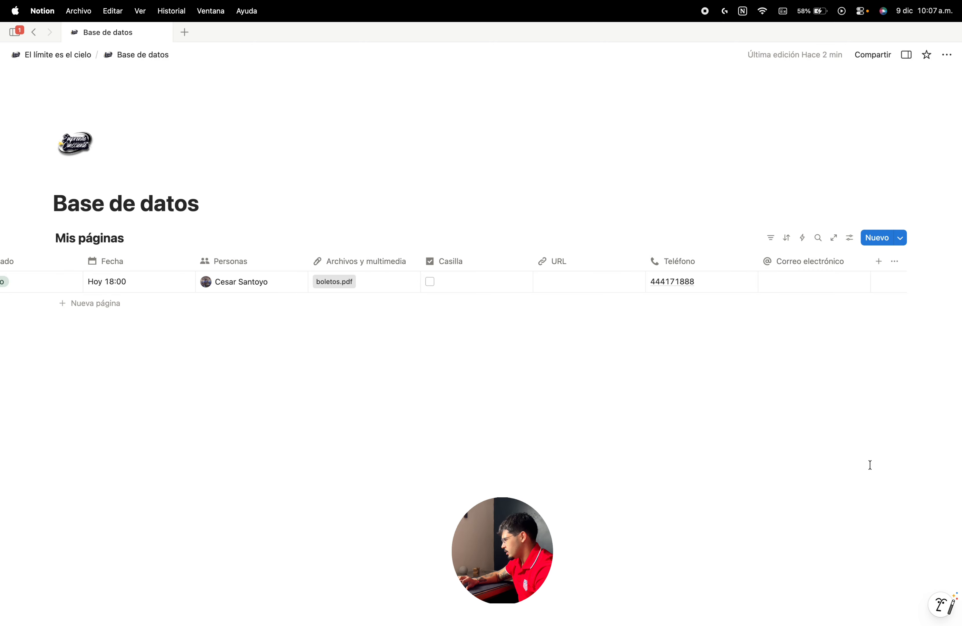
{"action": "left_click", "coordinate": [812, 280]}
Step: Add a Lugar property to the Mis páginas database
{"action": "left_click", "coordinate": [878, 261]}
{"action": "scroll", "coordinate": [825, 400], "scroll_direction": "down", "scroll_amount": 1}
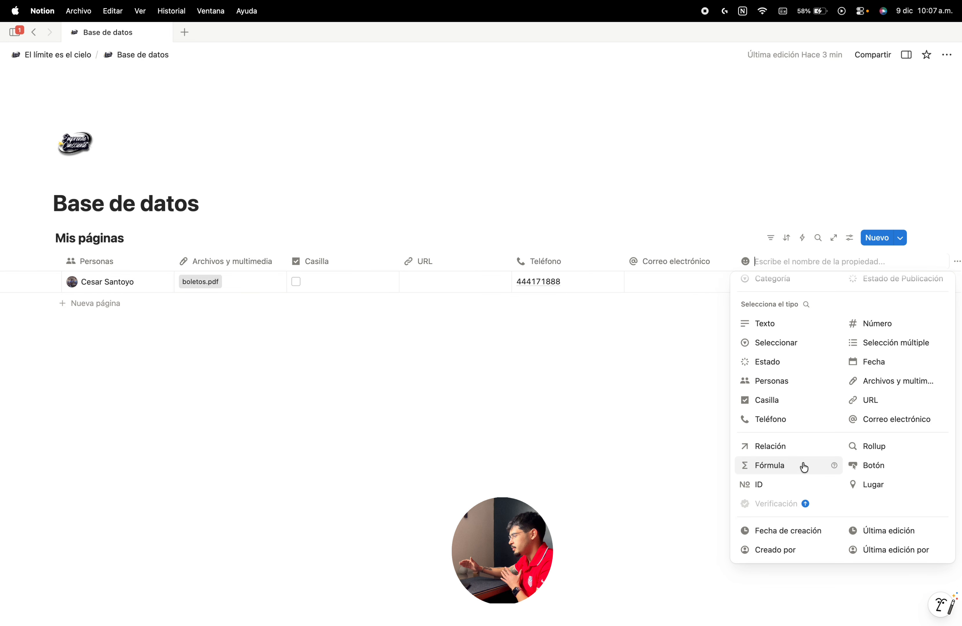
{"action": "left_click", "coordinate": [876, 484]}
Step: Set the Trading page's Lugar to Maxine Hall Health Center, preview it on the map, and clear the location
{"action": "left_click", "coordinate": [804, 282]}
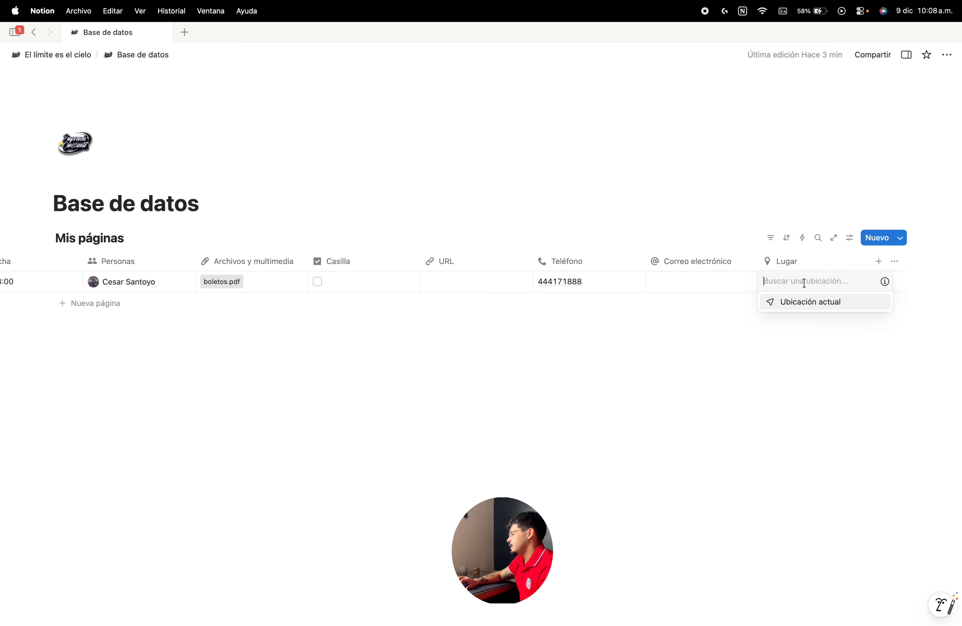
{"action": "type", "text": "maxin"}
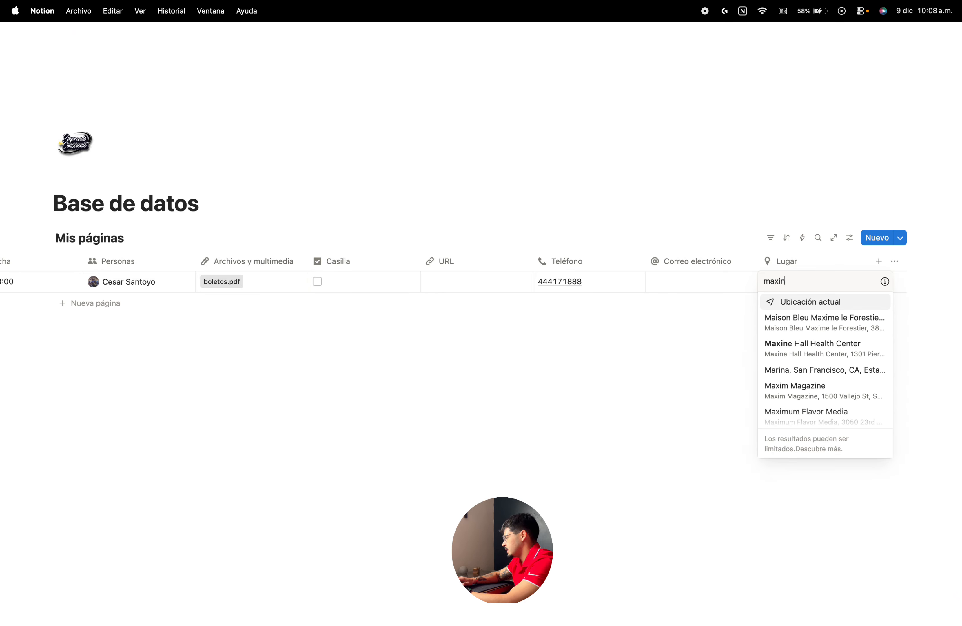
{"action": "left_click", "coordinate": [811, 345]}
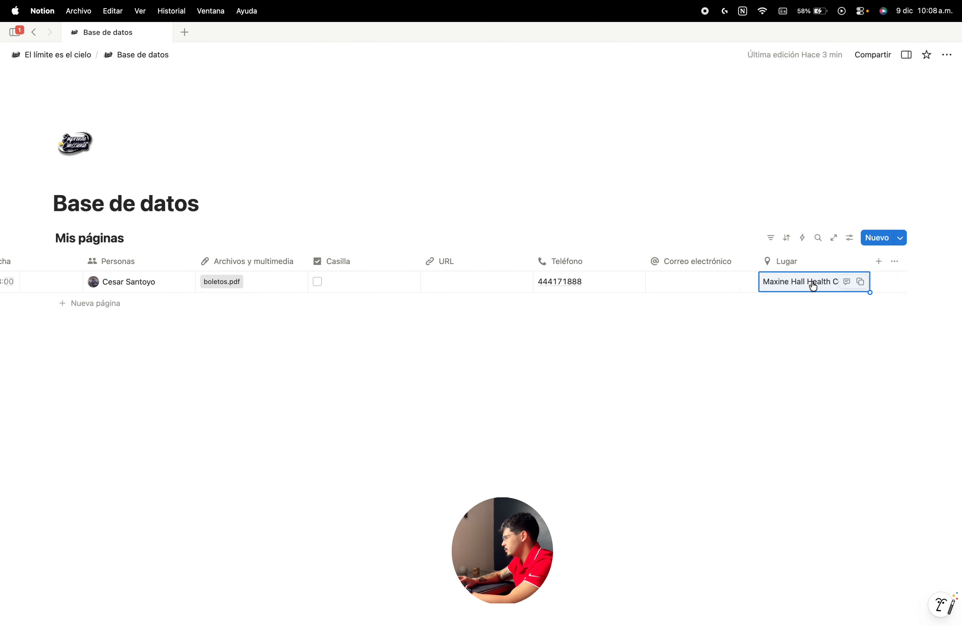
{"action": "left_click", "coordinate": [811, 284]}
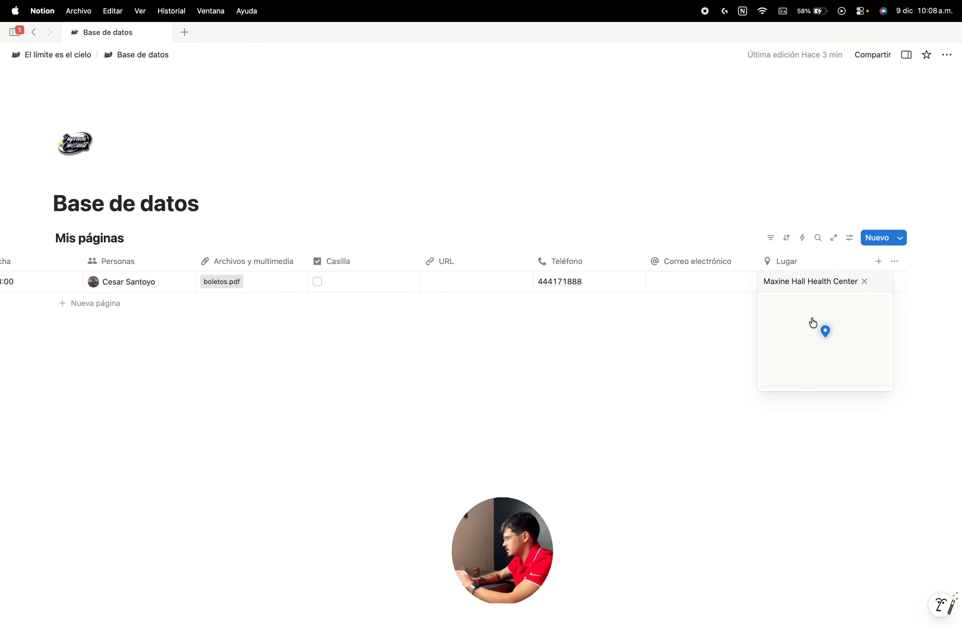
{"action": "key", "text": "Escape"}
Step: Pin the Página column of the Mis páginas table
{"action": "scroll", "coordinate": [681, 307], "scroll_direction": "left", "scroll_amount": 15}
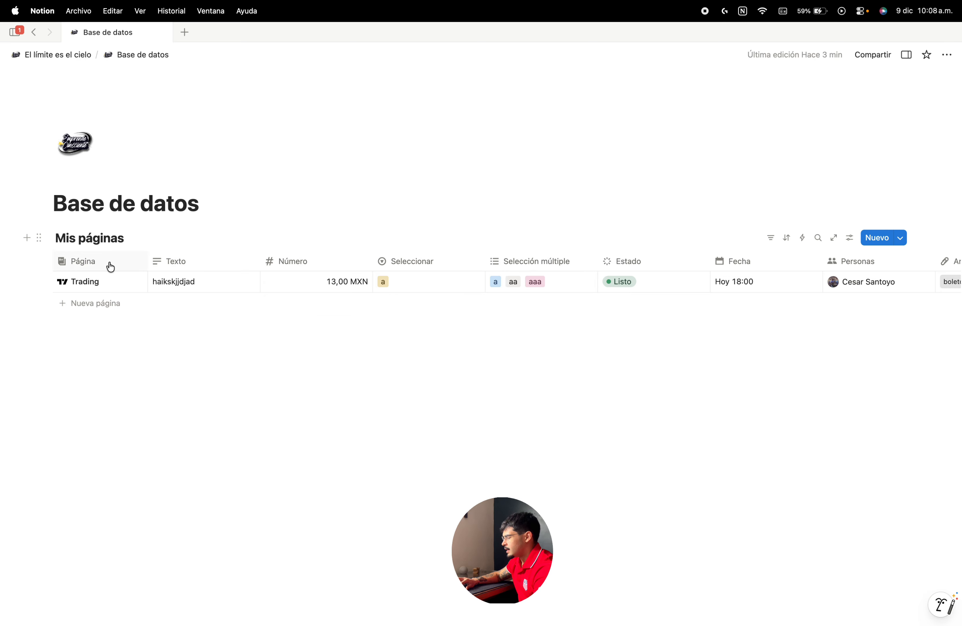
{"action": "left_click", "coordinate": [110, 266]}
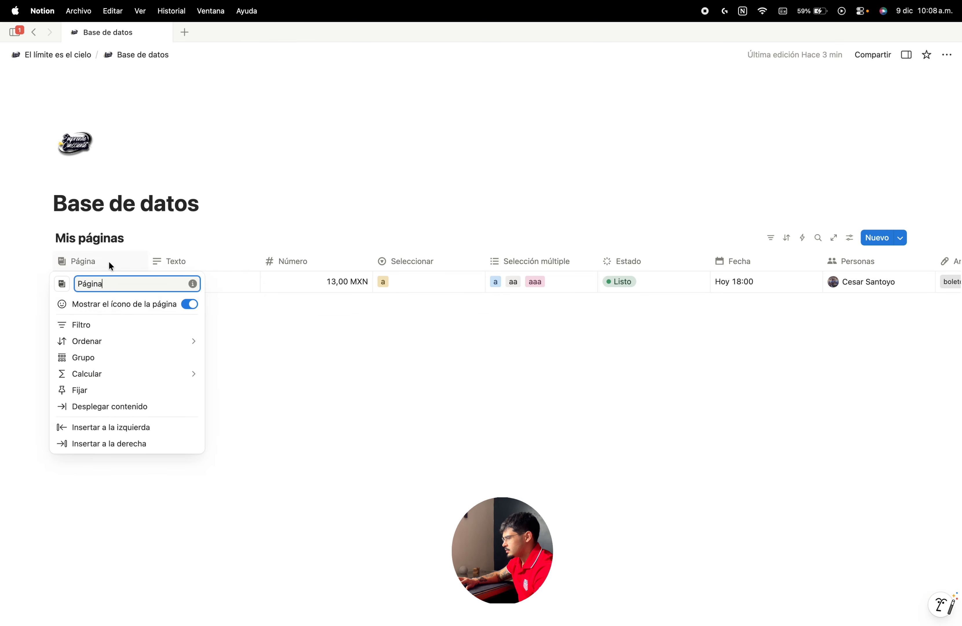
{"action": "left_click", "coordinate": [125, 391]}
Step: Examine how the pinned Página column behaves across the full width of the Mis páginas table
{"action": "scroll", "coordinate": [268, 273], "scroll_direction": "right", "scroll_amount": 10}
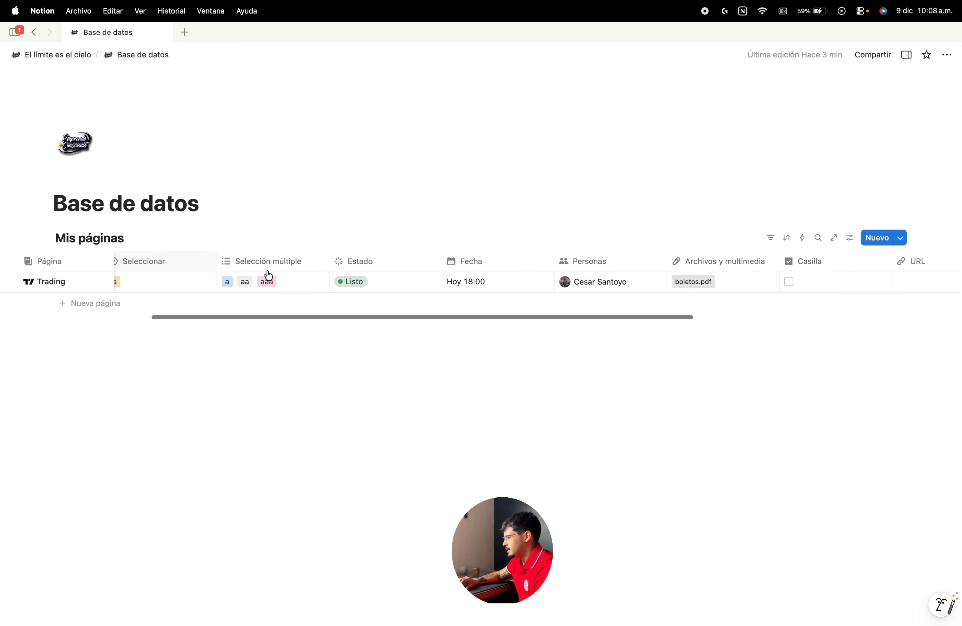
{"action": "scroll", "coordinate": [268, 275], "scroll_direction": "right", "scroll_amount": 5}
{"action": "scroll", "coordinate": [268, 276], "scroll_direction": "left", "scroll_amount": 10}
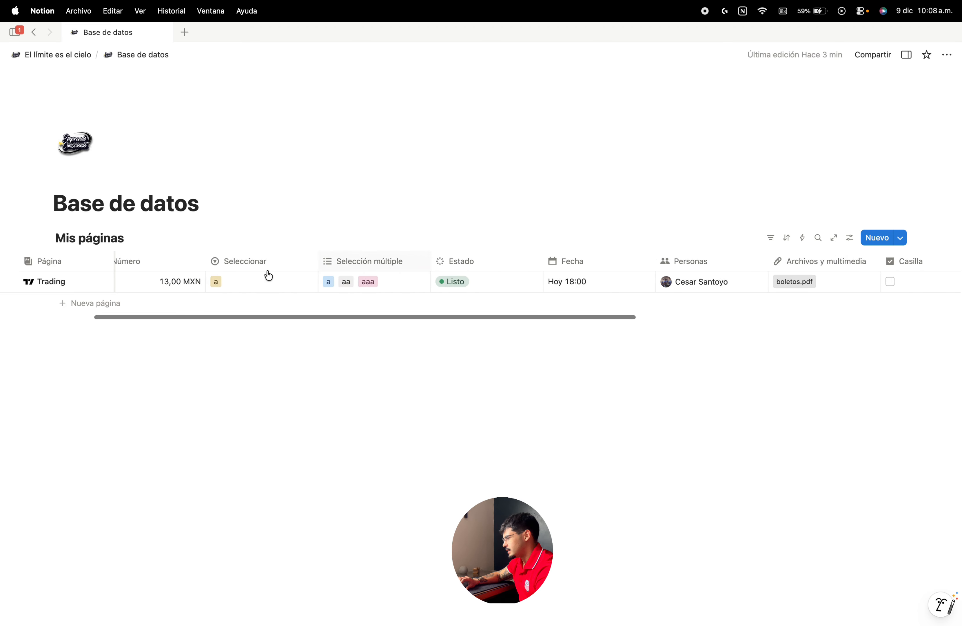
{"action": "scroll", "coordinate": [268, 275], "scroll_direction": "left", "scroll_amount": 5}
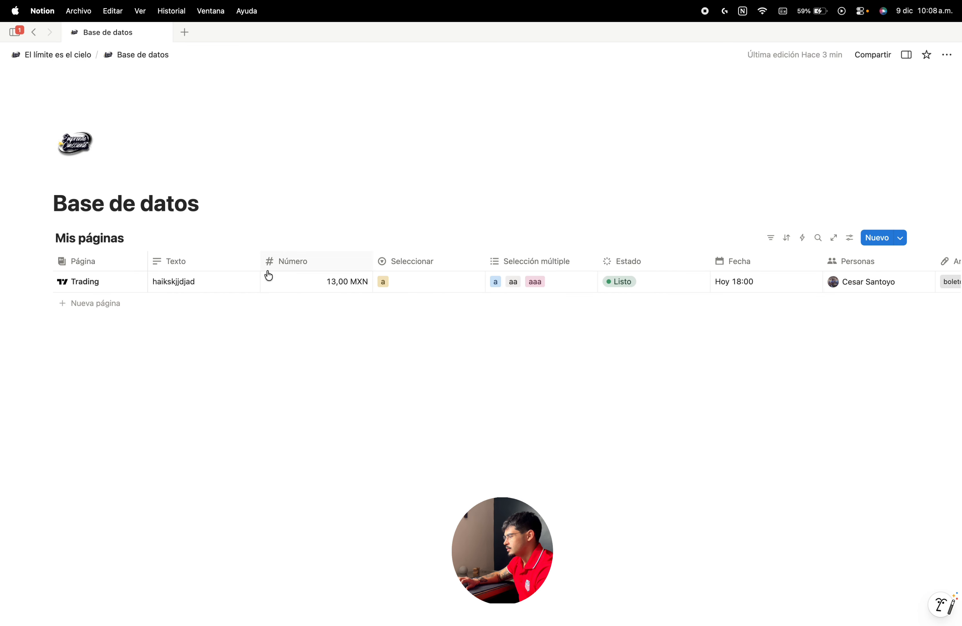
{"action": "scroll", "coordinate": [268, 275], "scroll_direction": "right", "scroll_amount": 15}
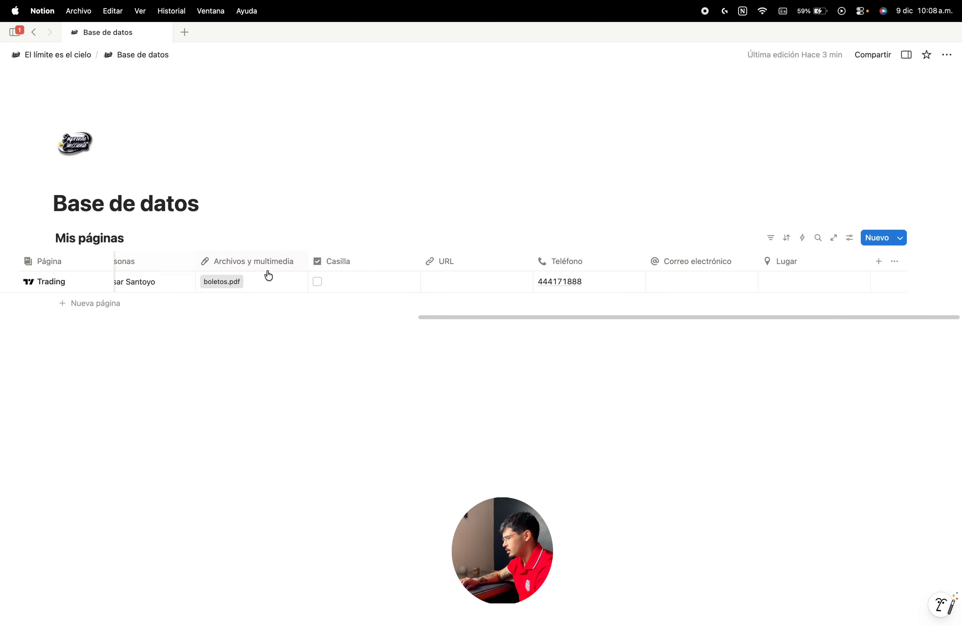
{"action": "scroll", "coordinate": [268, 276], "scroll_direction": "left", "scroll_amount": 15}
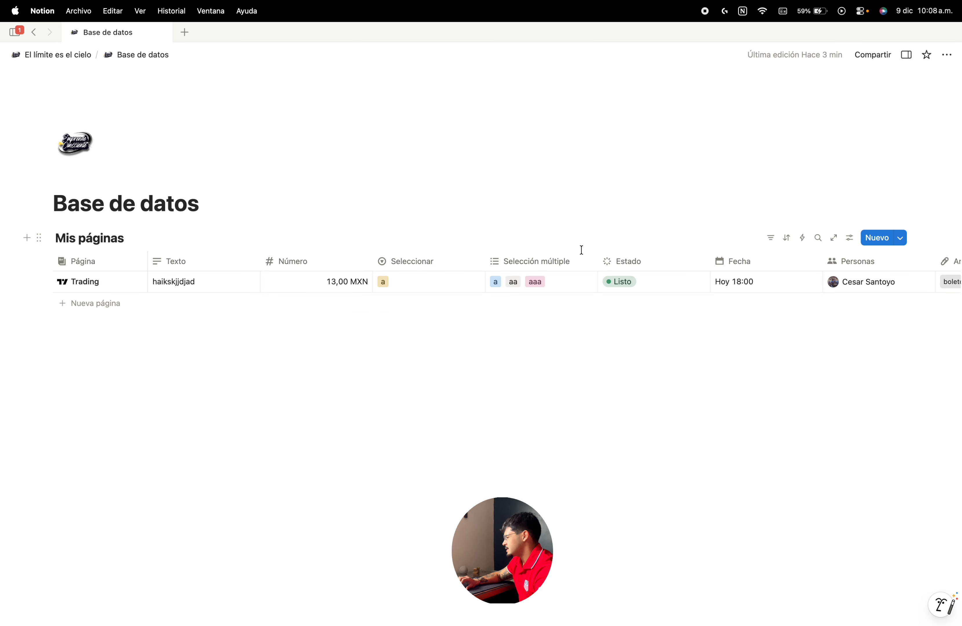
{"action": "scroll", "coordinate": [581, 249], "scroll_direction": "right", "scroll_amount": 15}
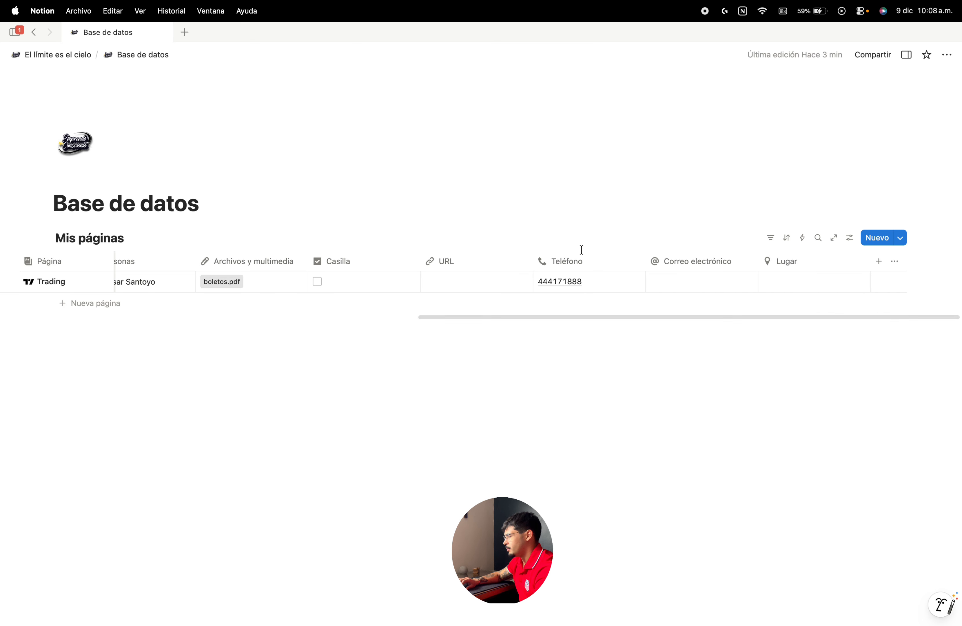
{"action": "scroll", "coordinate": [582, 250], "scroll_direction": "left", "scroll_amount": 15}
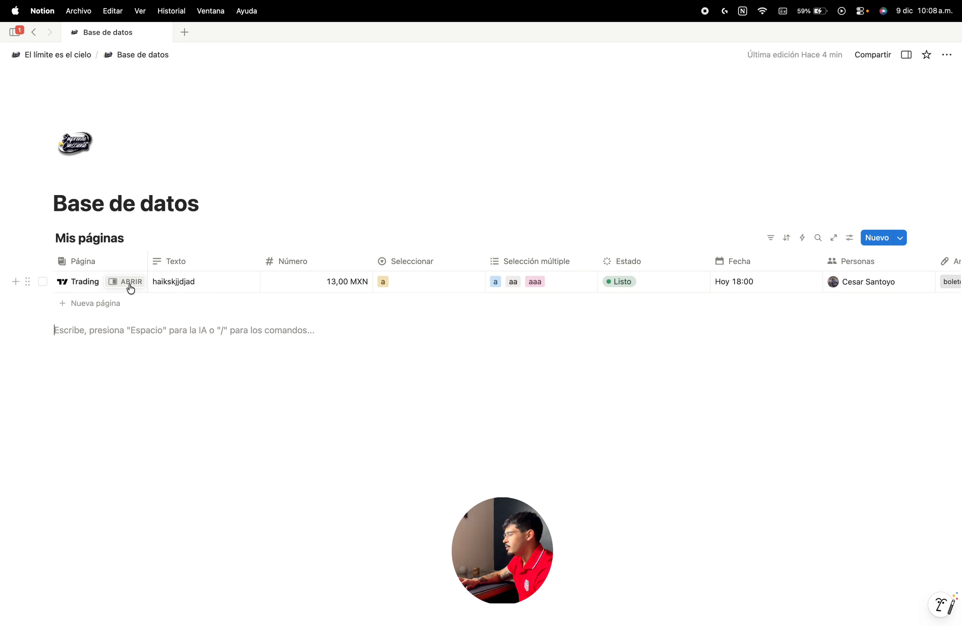
Step: Open the Trading page and reorder its properties: Casilla, Correo electrónico and Fecha first, Lugar above Estado, Personas and Seleccionar above Número
{"action": "left_click", "coordinate": [128, 287]}
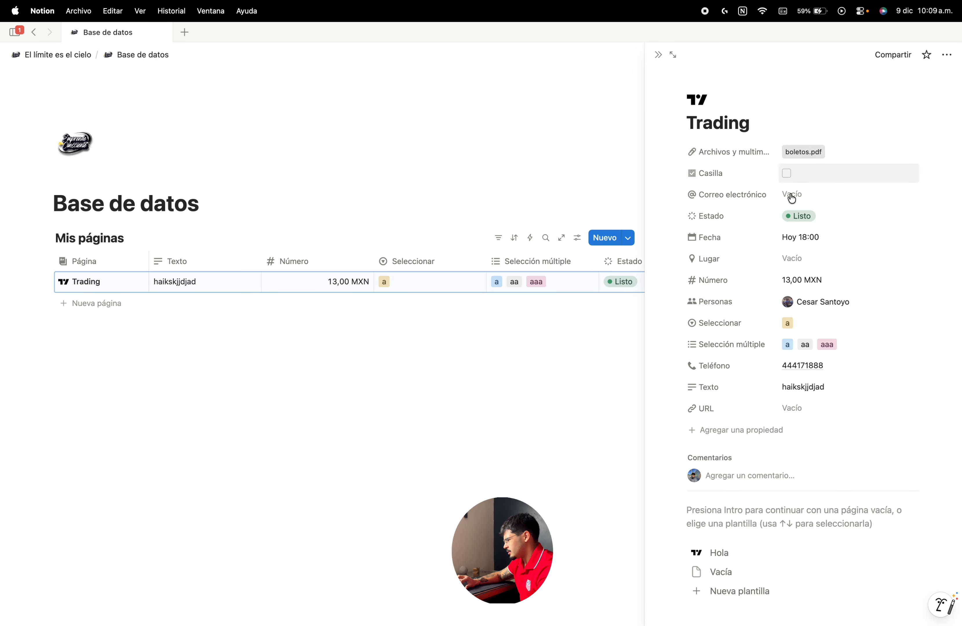
{"action": "left_click_drag", "start_coordinate": [699, 173], "coordinate": [698, 147]}
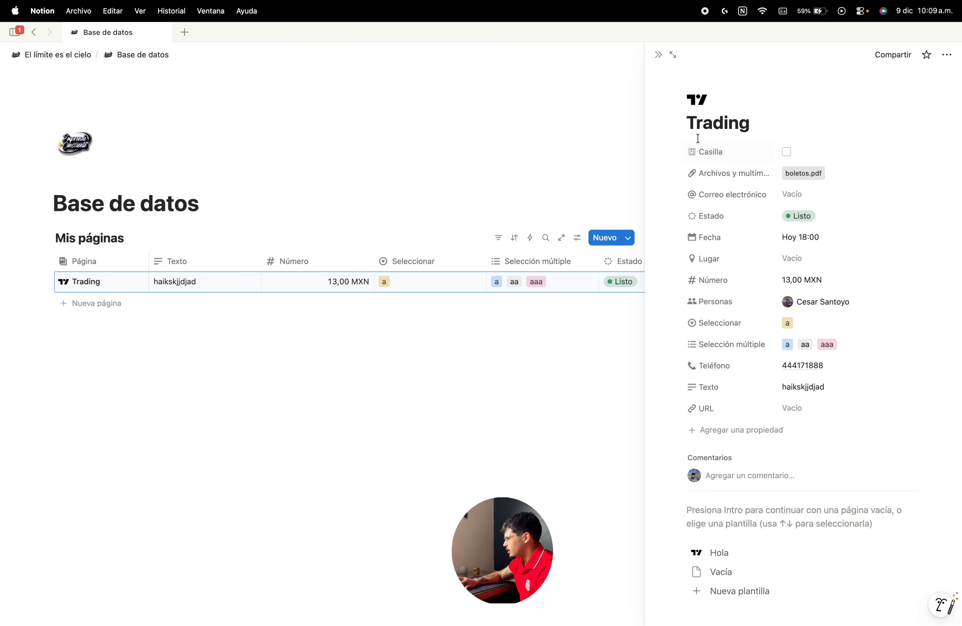
{"action": "left_click_drag", "start_coordinate": [703, 195], "coordinate": [704, 178]}
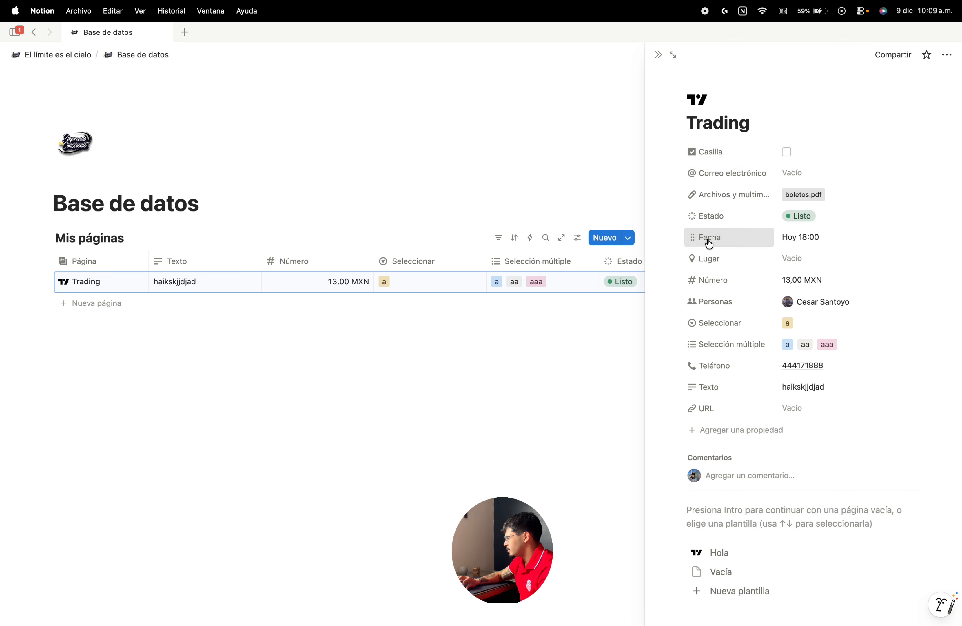
{"action": "left_click_drag", "start_coordinate": [707, 240], "coordinate": [709, 197]}
{"action": "left_click_drag", "start_coordinate": [716, 261], "coordinate": [715, 236]}
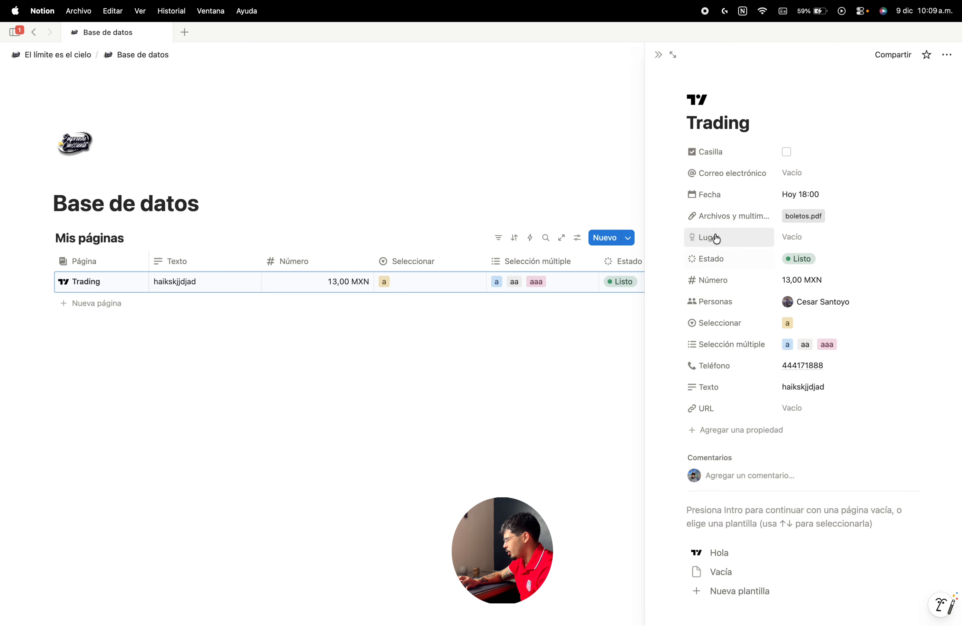
{"action": "left_click_drag", "start_coordinate": [715, 300], "coordinate": [713, 280]}
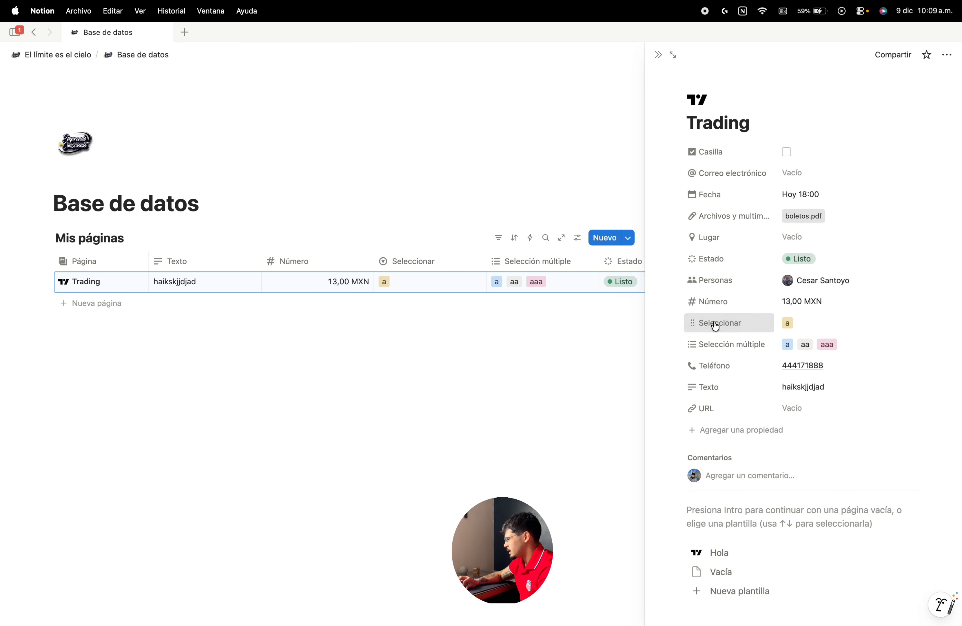
{"action": "left_click_drag", "start_coordinate": [713, 322], "coordinate": [713, 303]}
Step: Rename the Correo electrónico property to Correo and close the Trading page's side view
{"action": "left_click", "coordinate": [722, 178]}
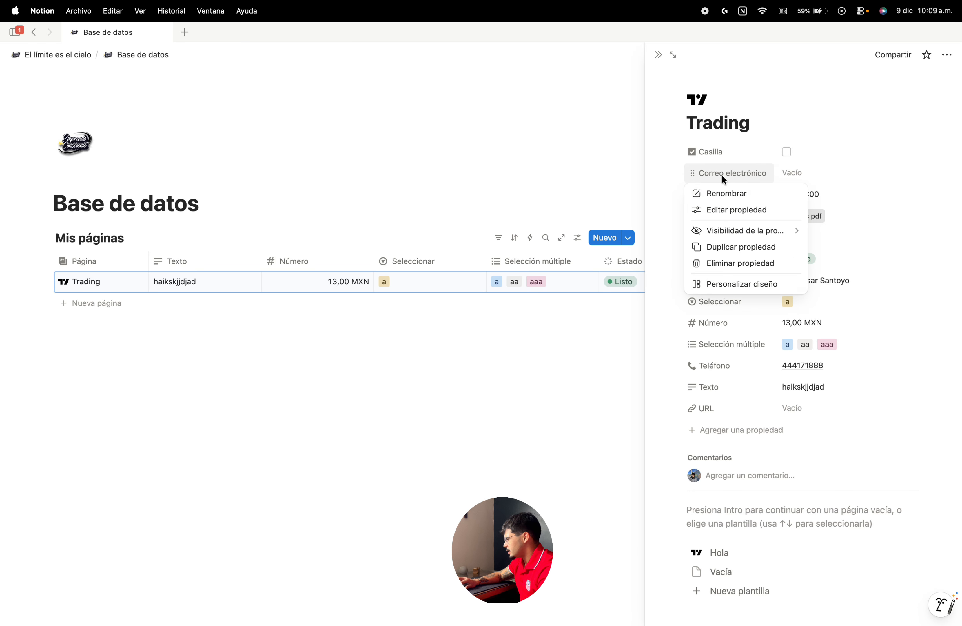
{"action": "left_click", "coordinate": [732, 194]}
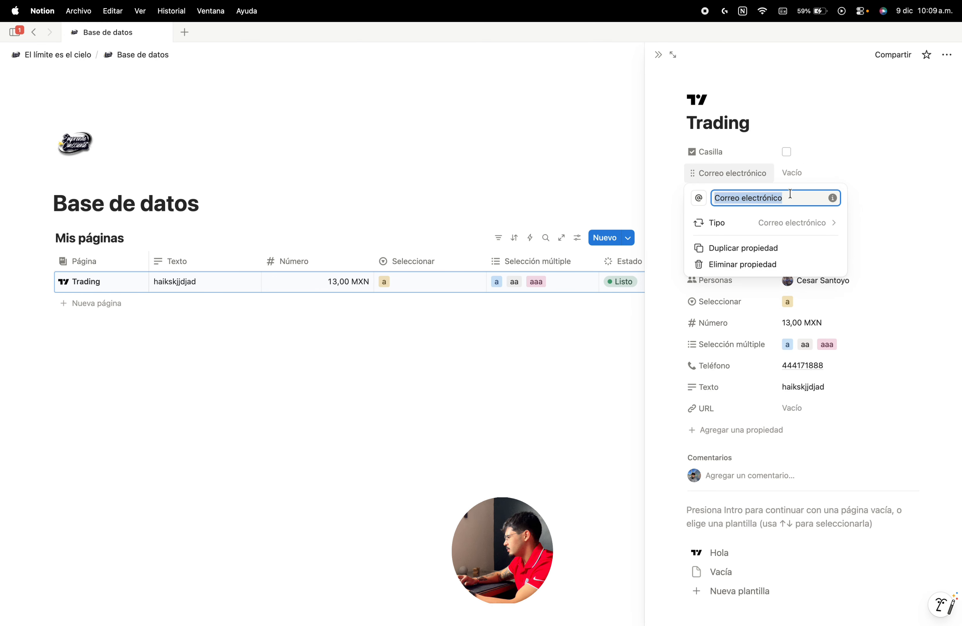
{"action": "double_click", "coordinate": [774, 195]}
{"action": "key", "text": "BackSpace"}
{"action": "key", "text": "BackSpace"}
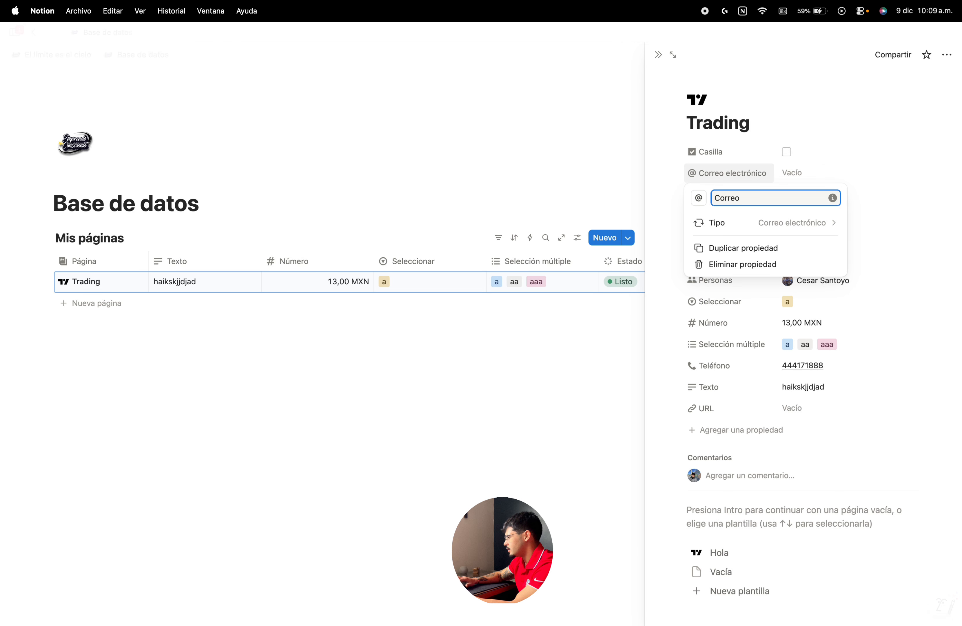
{"action": "key", "text": "Return"}
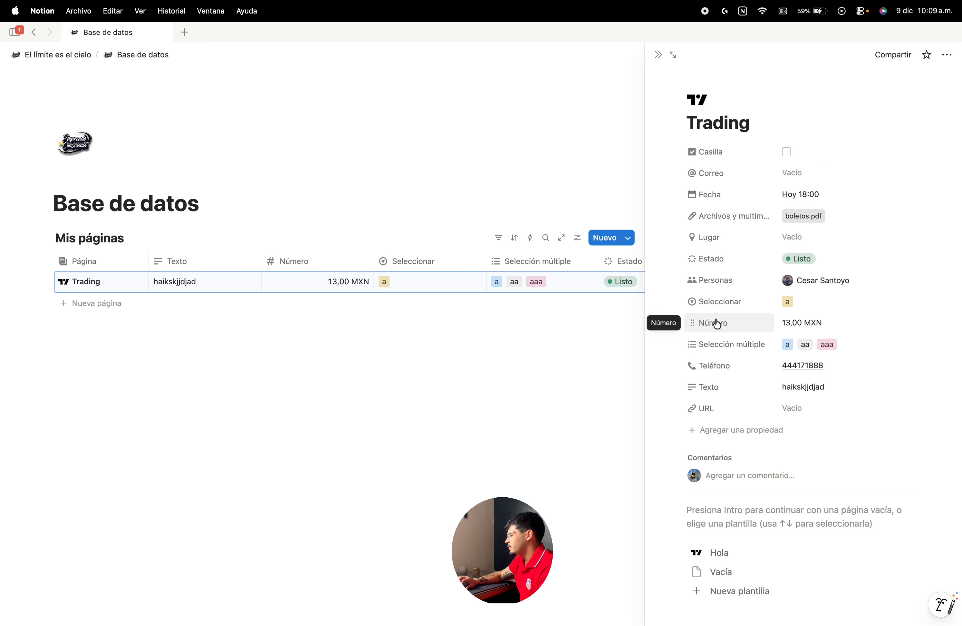
{"action": "left_click", "coordinate": [655, 56]}
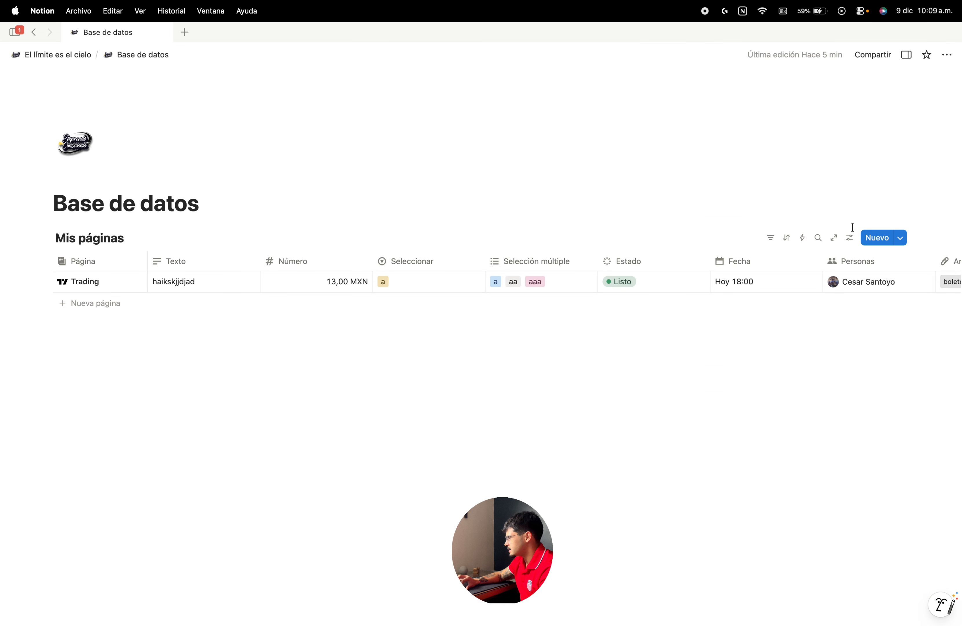
Step: Set Mis páginas to open its pages in Ventana central and preview the Trading page that way
{"action": "left_click", "coordinate": [851, 238]}
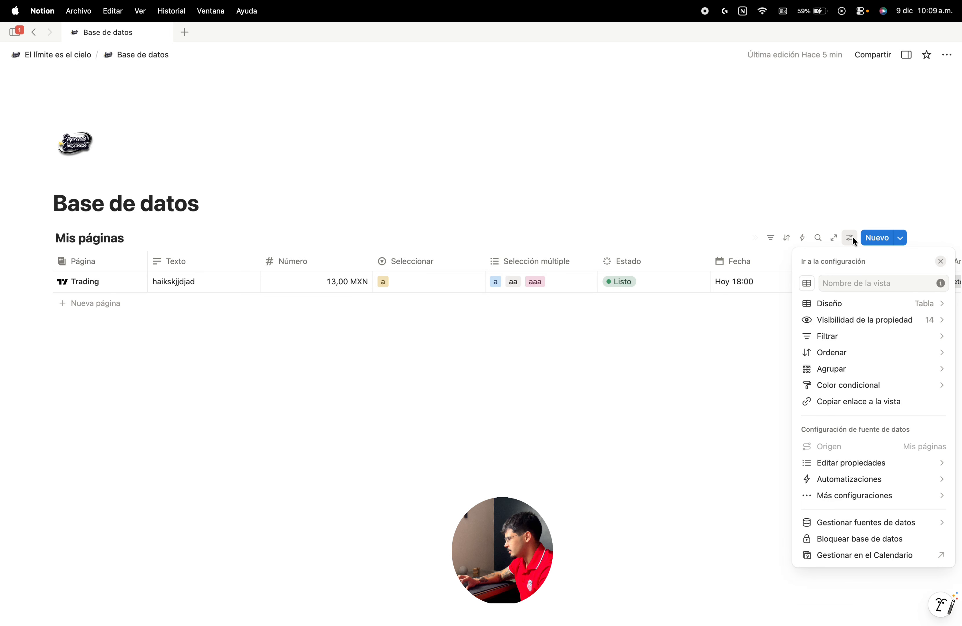
{"action": "left_click", "coordinate": [849, 305]}
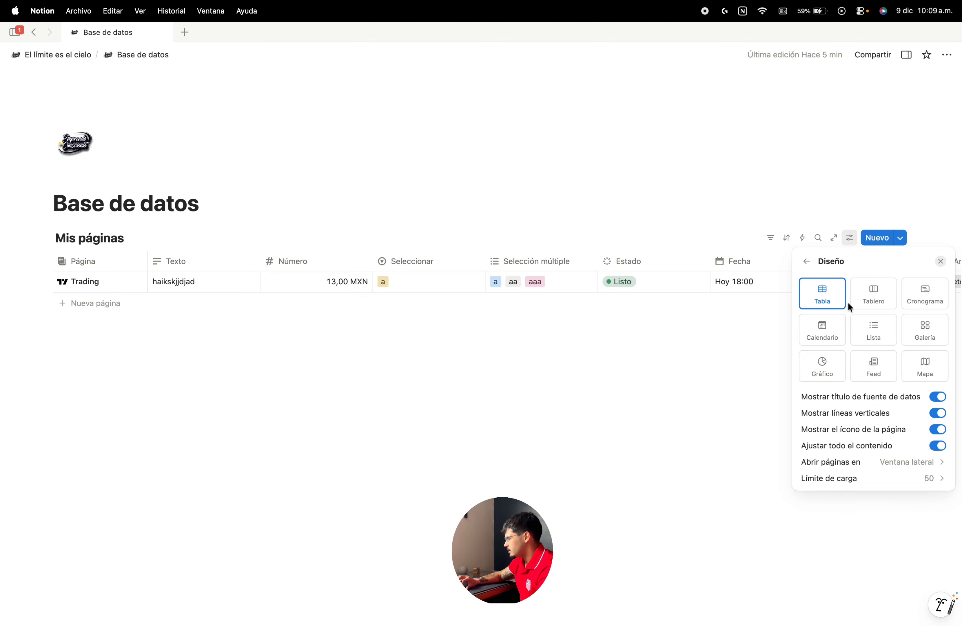
{"action": "left_click", "coordinate": [889, 462]}
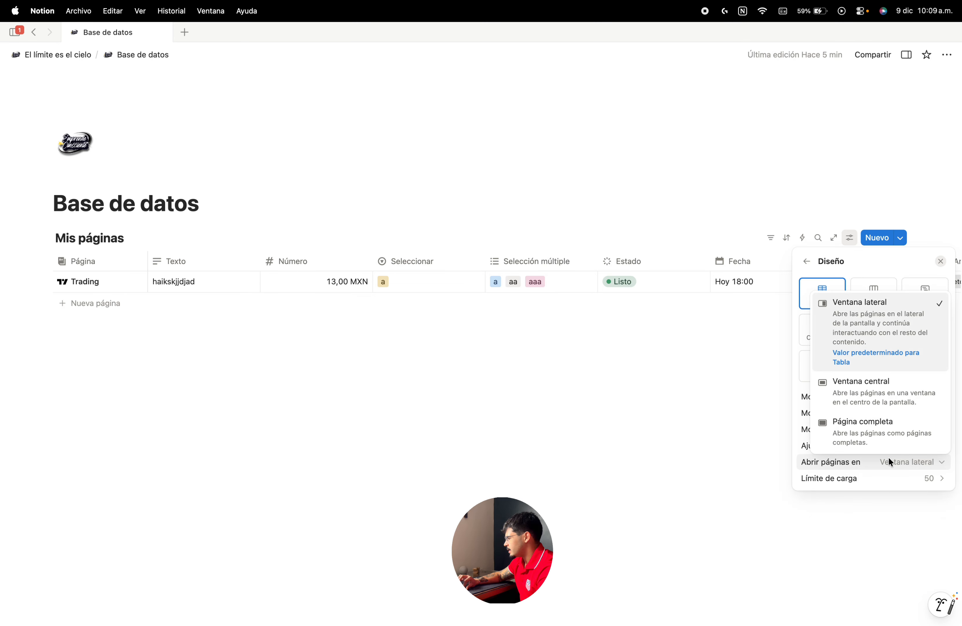
{"action": "left_click", "coordinate": [873, 405]}
{"action": "left_click", "coordinate": [664, 420]}
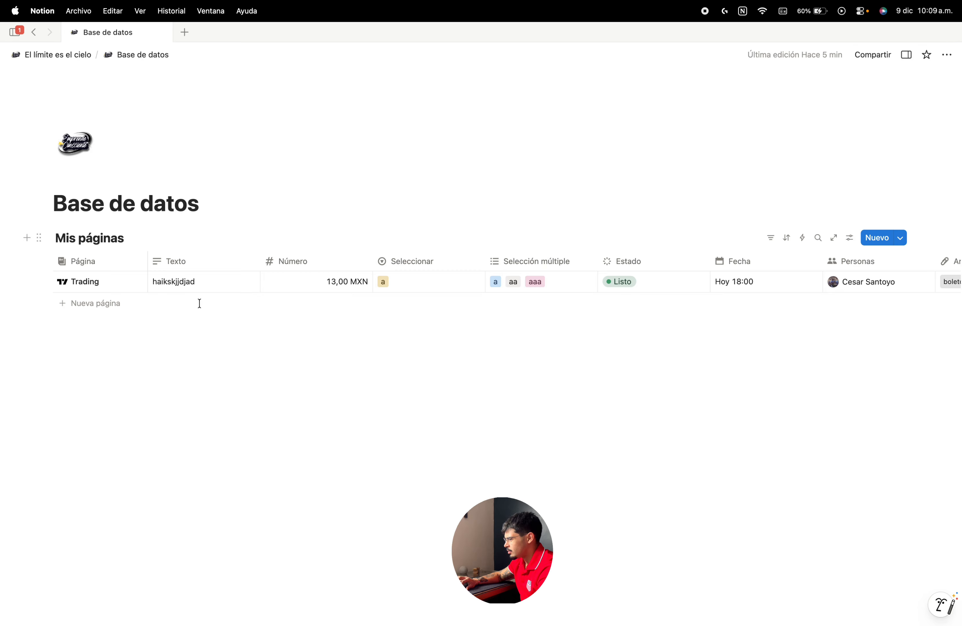
{"action": "left_click", "coordinate": [128, 285]}
{"action": "scroll", "coordinate": [463, 409], "scroll_direction": "down", "scroll_amount": 3}
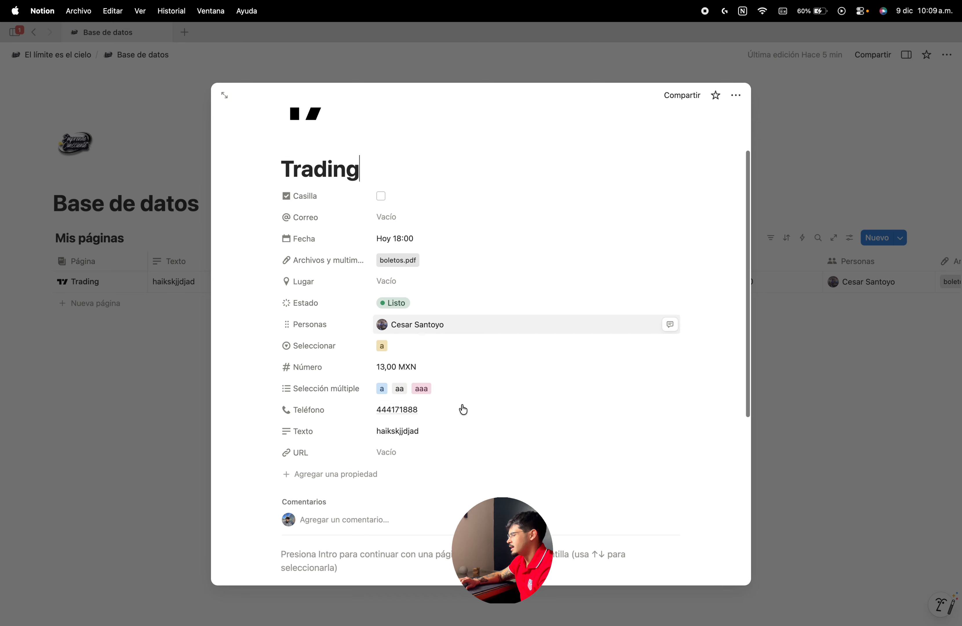
{"action": "key", "text": "Escape"}
Step: Set Mis páginas to open its pages in Página completa
{"action": "left_click", "coordinate": [849, 237]}
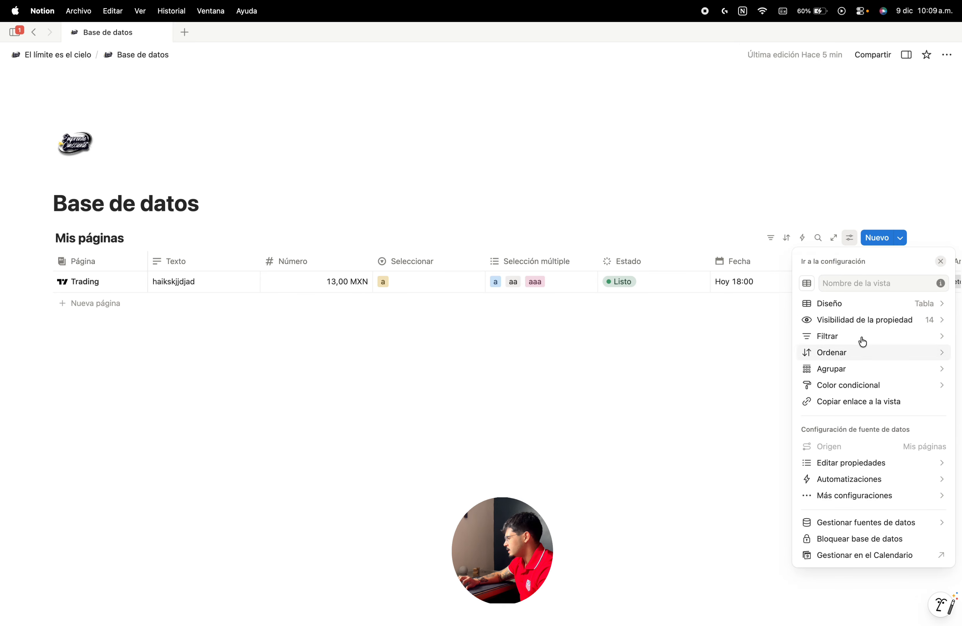
{"action": "left_click", "coordinate": [858, 303]}
{"action": "left_click", "coordinate": [924, 463]}
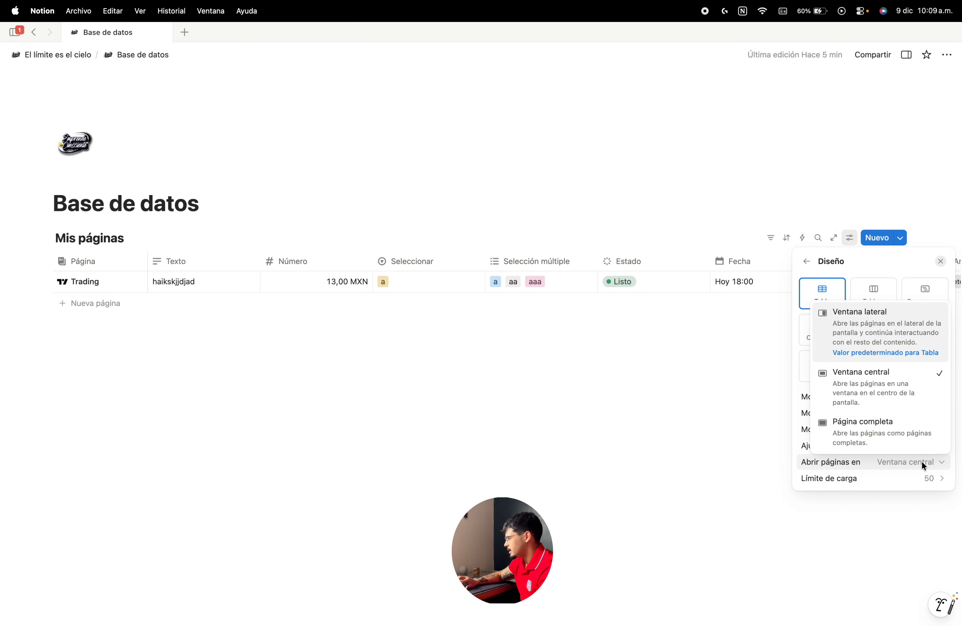
{"action": "left_click", "coordinate": [900, 431]}
{"action": "key", "text": "Escape"}
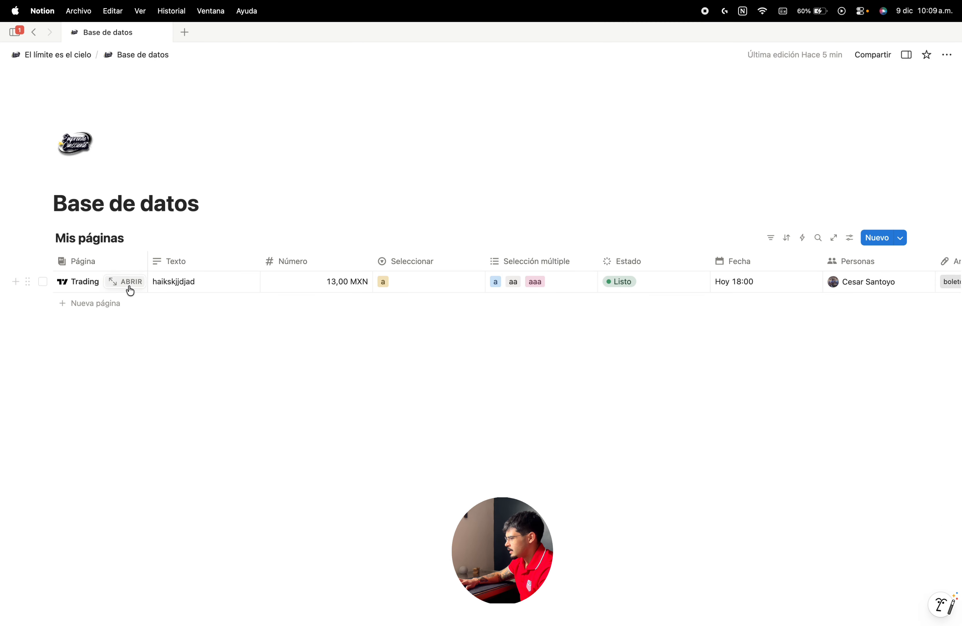
Step: Open the Trading page at full size, start its empty body, and enter several lines of "a"
{"action": "left_click", "coordinate": [129, 290]}
{"action": "scroll", "coordinate": [275, 317], "scroll_direction": "down", "scroll_amount": 10}
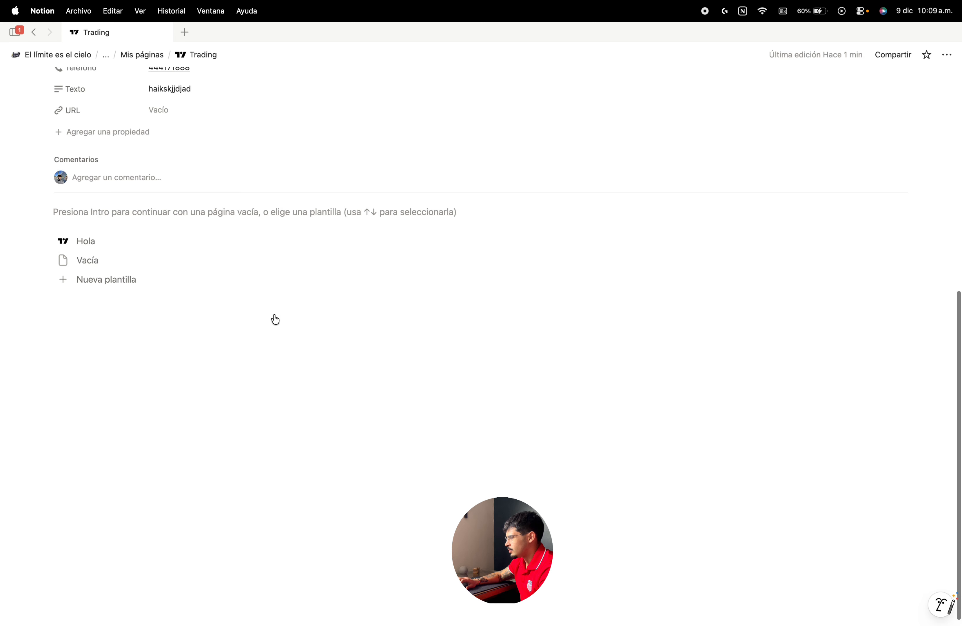
{"action": "left_click", "coordinate": [236, 202]}
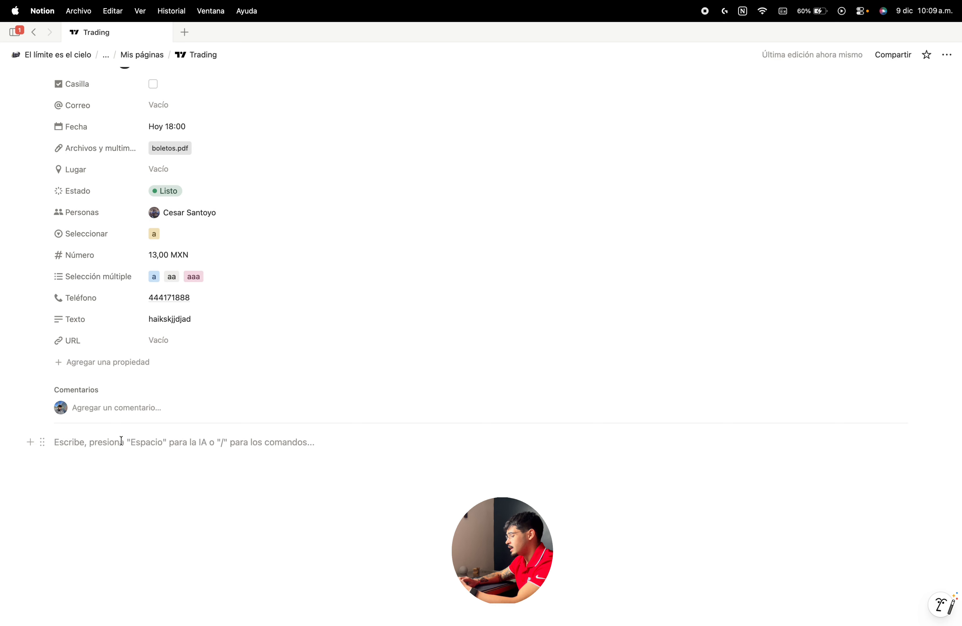
{"action": "type", "text": "a"}
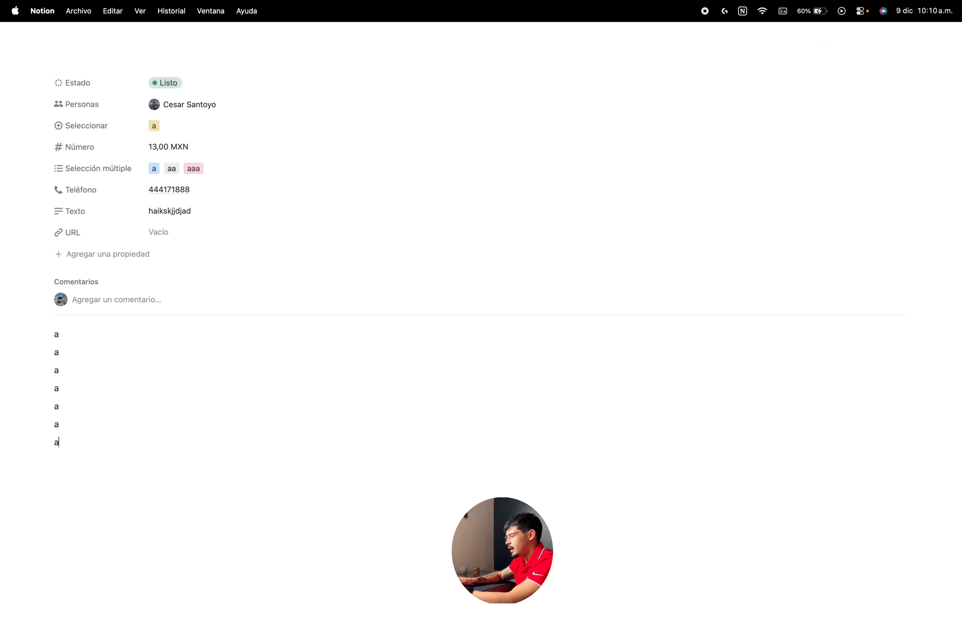
Step: Add more lines of "a" to the Trading page's body and insert an empty Destacado block below them
{"action": "type", "text": " a a a a a a a a a a"}
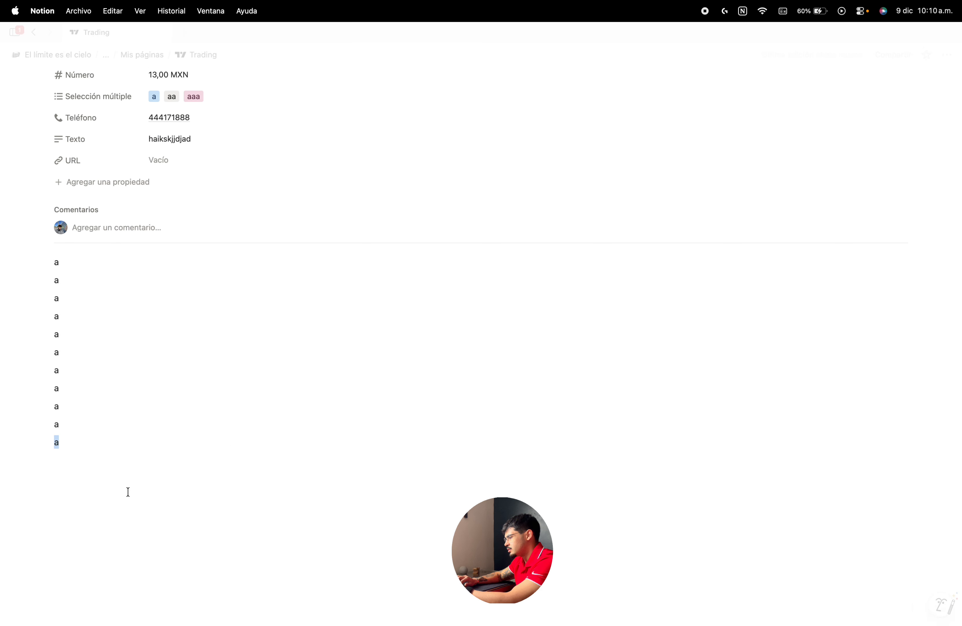
{"action": "key", "text": "Return"}
{"action": "type", "text": "/"}
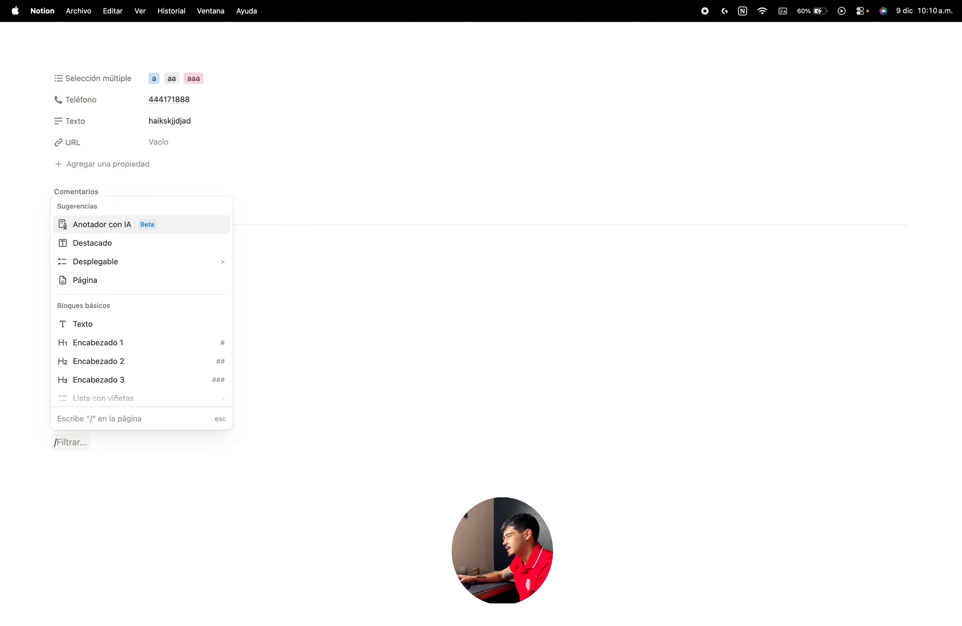
{"action": "key", "text": "Down"}
{"action": "key", "text": "Return"}
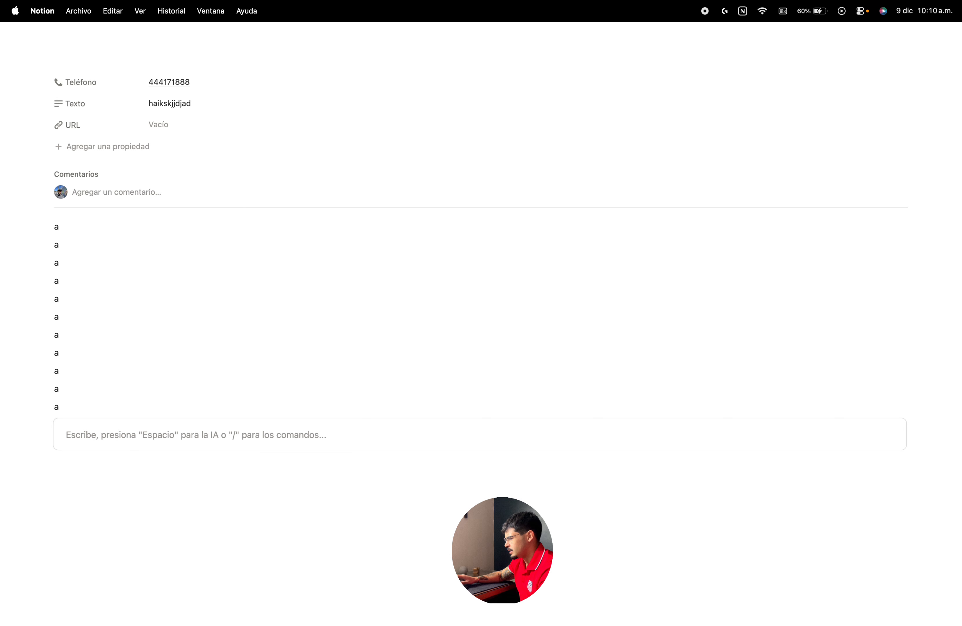
Step: Go back to Mis páginas, reopen the Trading page, and review its property list and body content
{"action": "scroll", "coordinate": [135, 529], "scroll_direction": "up", "scroll_amount": 10}
{"action": "key", "text": "cmd+["}
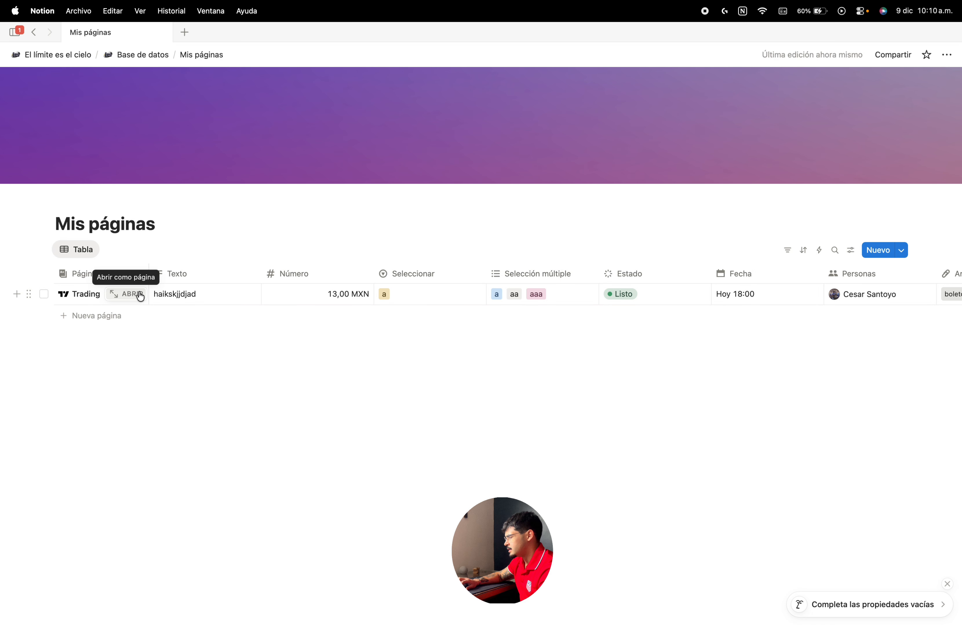
{"action": "left_click", "coordinate": [140, 297]}
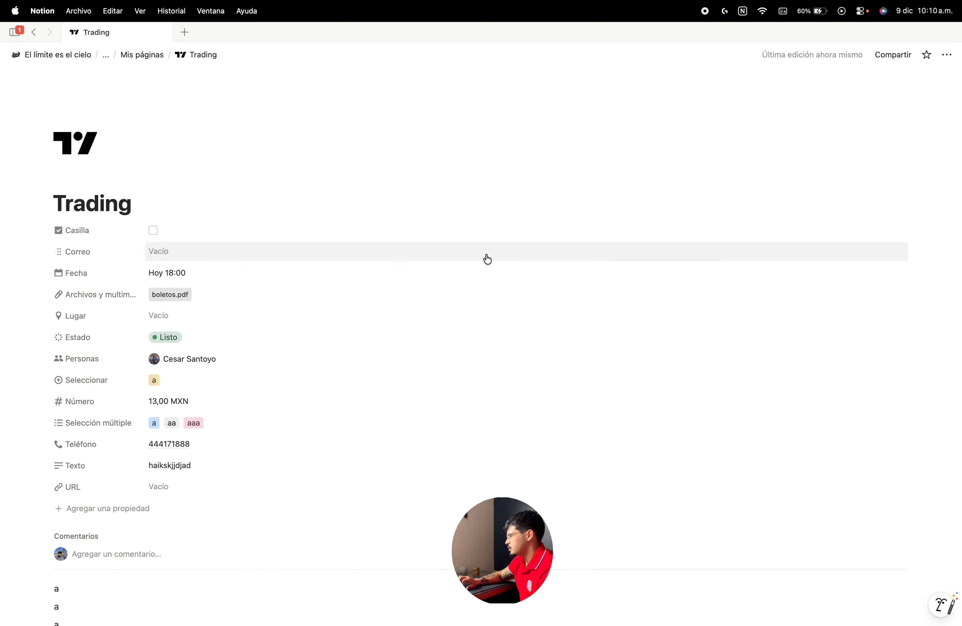
{"action": "scroll", "coordinate": [591, 231], "scroll_direction": "down", "scroll_amount": 10}
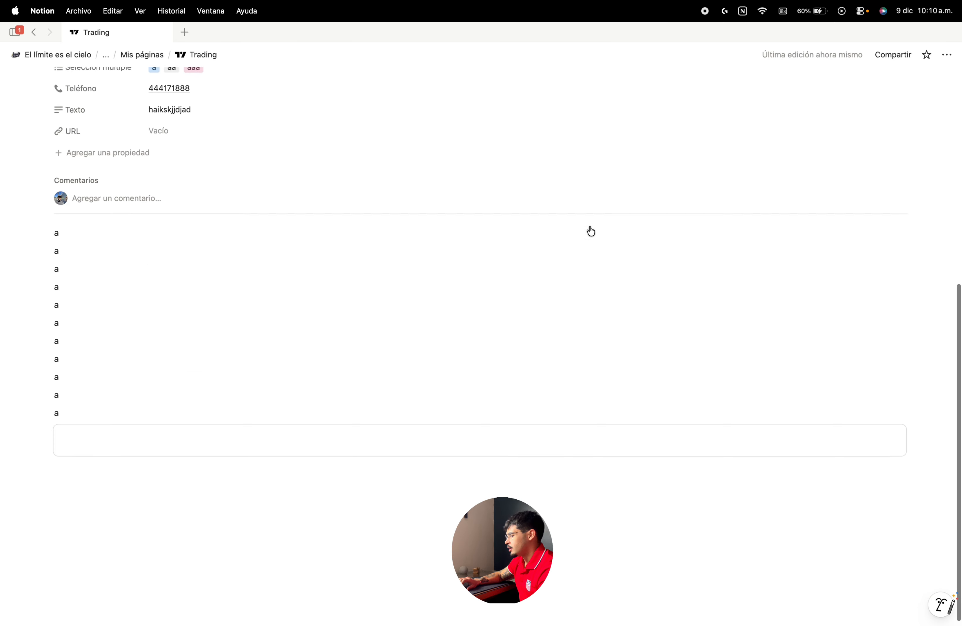
{"action": "scroll", "coordinate": [590, 231], "scroll_direction": "up", "scroll_amount": 10}
{"action": "scroll", "coordinate": [591, 231], "scroll_direction": "down", "scroll_amount": 2}
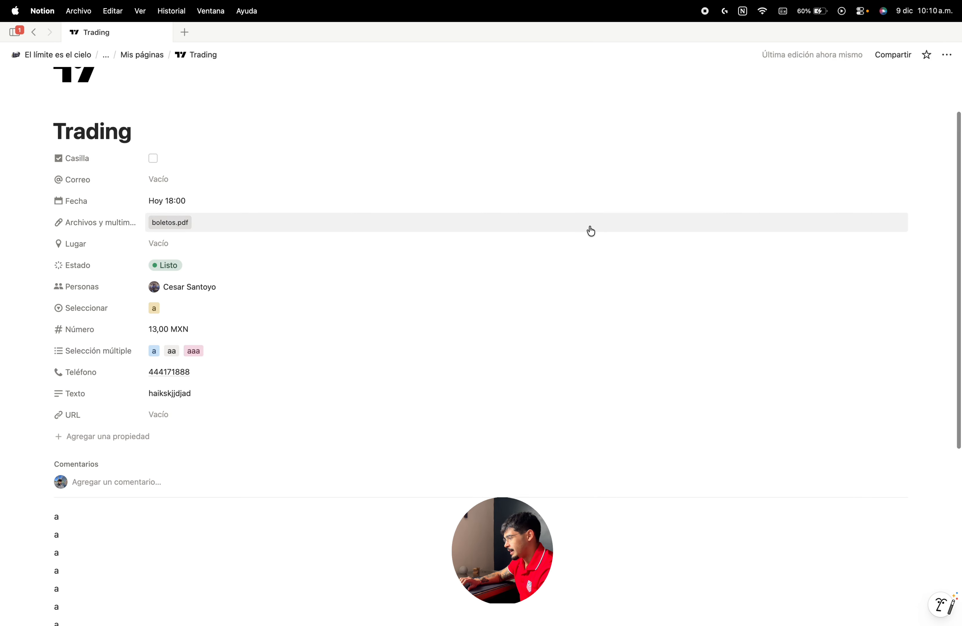
{"action": "scroll", "coordinate": [591, 231], "scroll_direction": "up", "scroll_amount": 2}
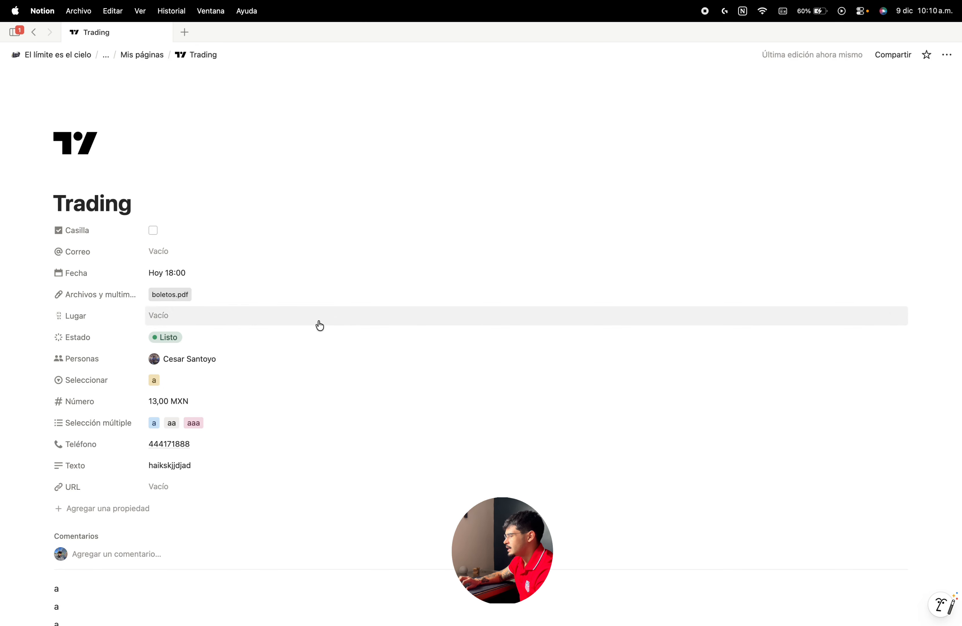
{"action": "scroll", "coordinate": [309, 383], "scroll_direction": "down", "scroll_amount": 1}
{"action": "scroll", "coordinate": [310, 384], "scroll_direction": "down", "scroll_amount": 1}
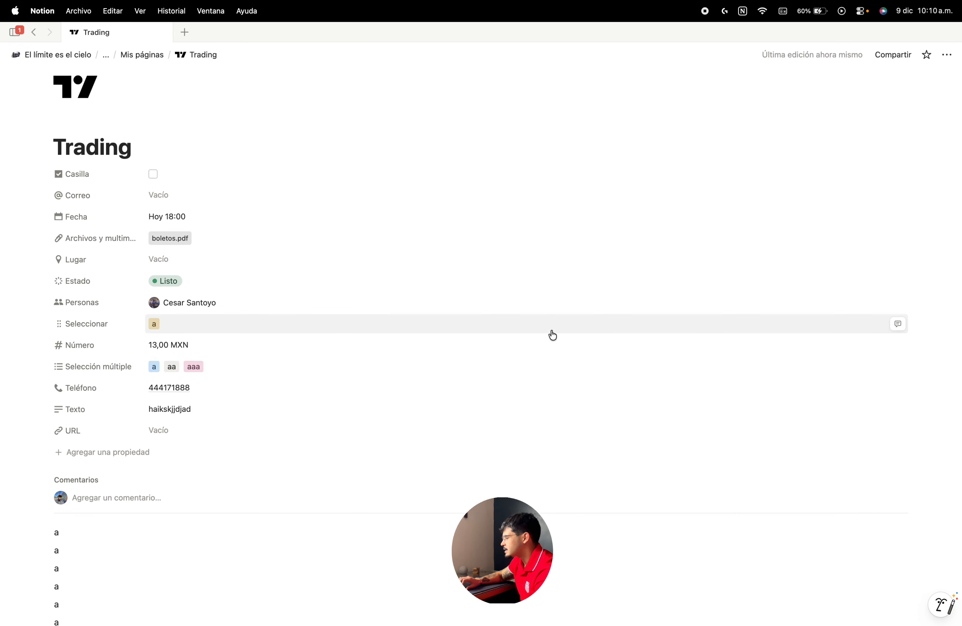
{"action": "scroll", "coordinate": [551, 333], "scroll_direction": "up", "scroll_amount": 3}
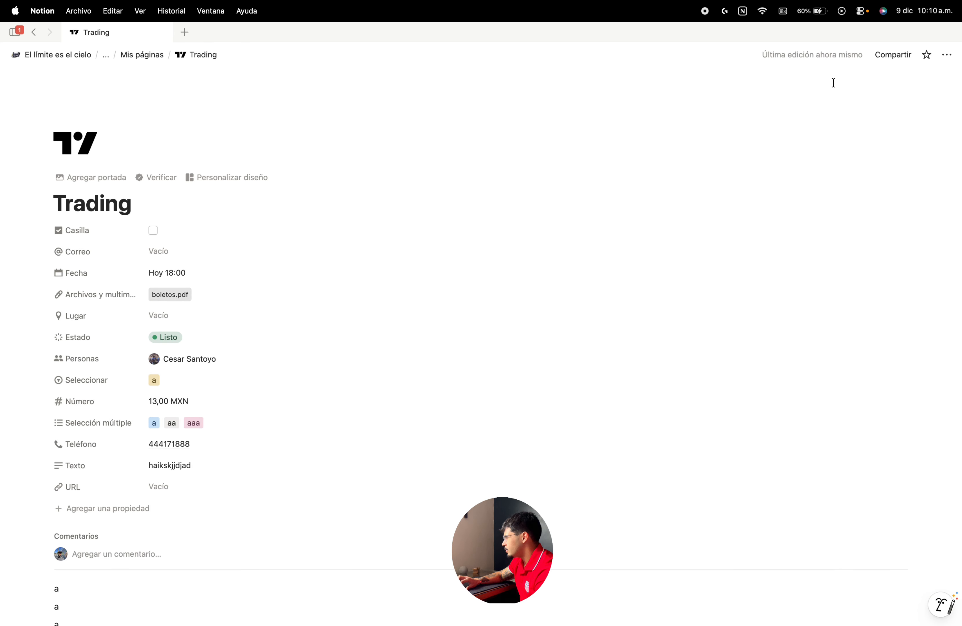
Step: Customize the Trading page's layout by pinning Casilla, Correo, Fecha and Archivos y multimedia to the Encabezado
{"action": "left_click", "coordinate": [948, 57]}
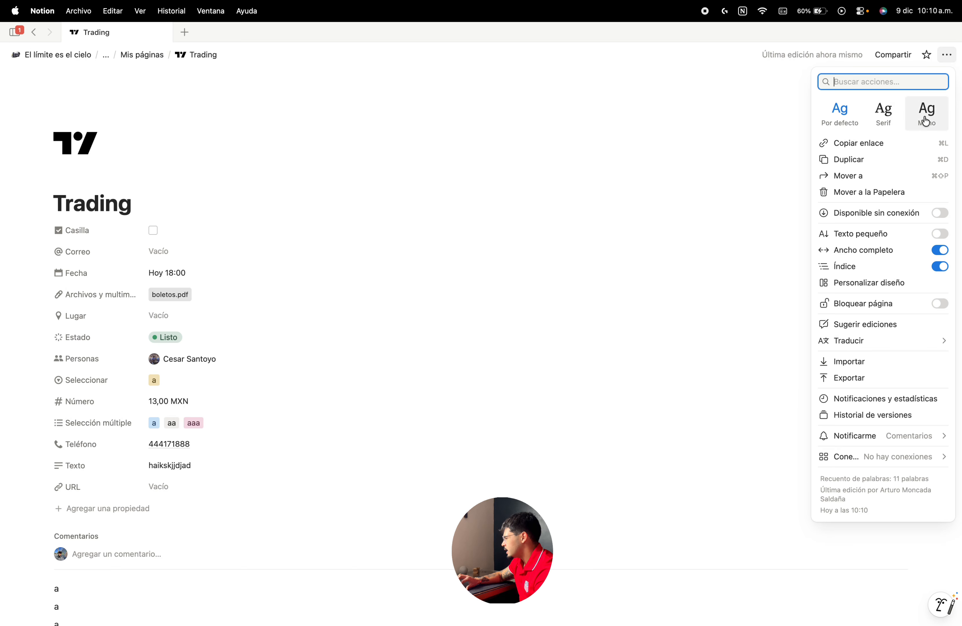
{"action": "left_click", "coordinate": [885, 284]}
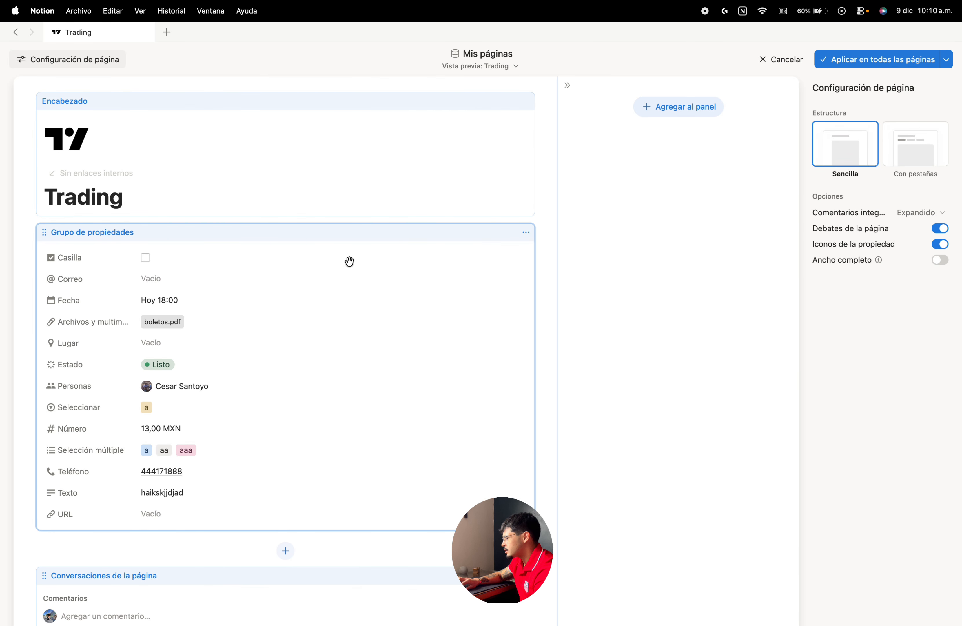
{"action": "left_click", "coordinate": [364, 191]}
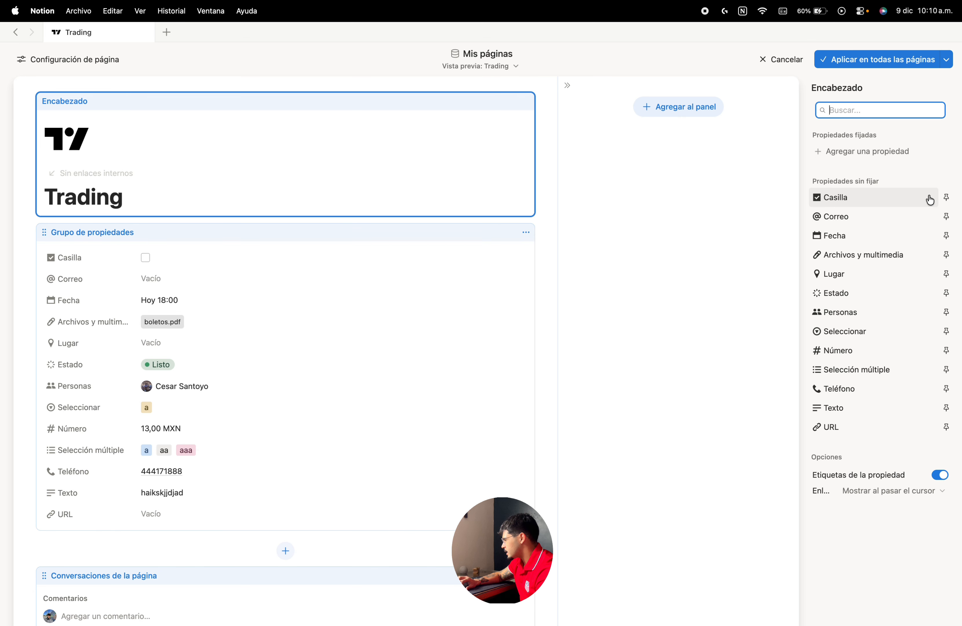
{"action": "left_click", "coordinate": [946, 199]}
{"action": "left_click", "coordinate": [946, 216]}
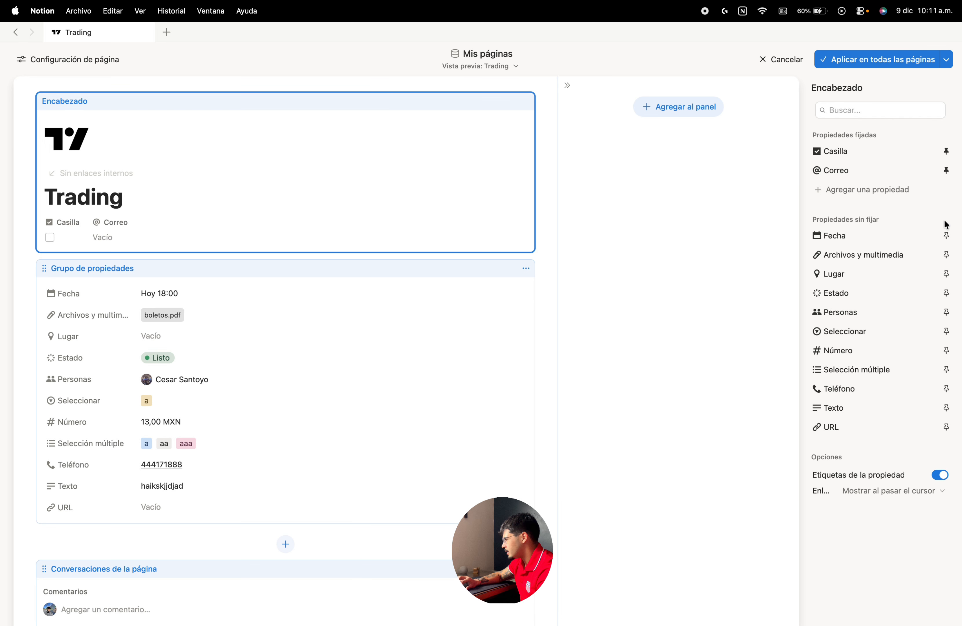
{"action": "left_click", "coordinate": [946, 235]}
{"action": "left_click", "coordinate": [946, 255]}
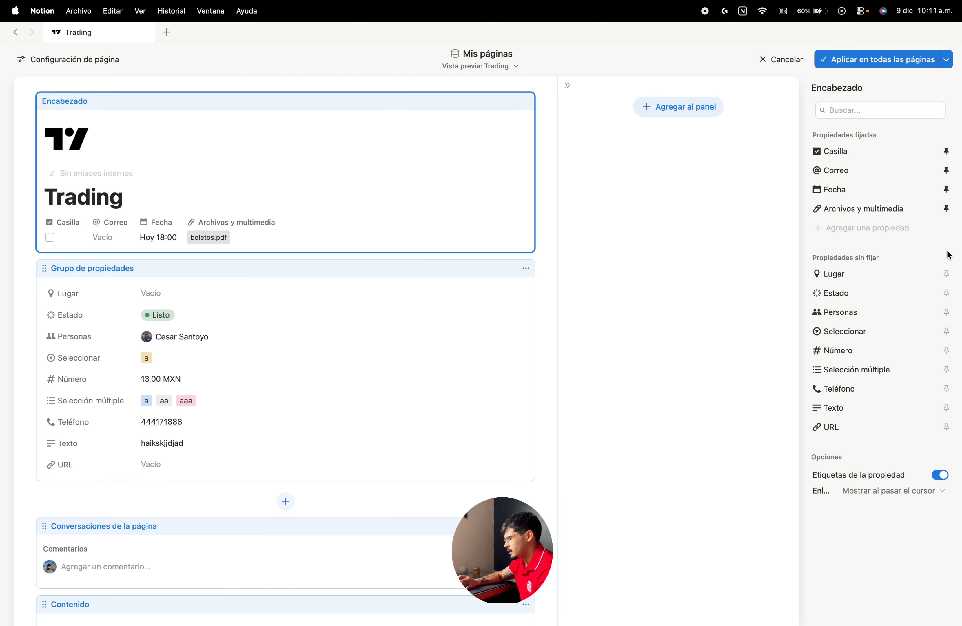
Step: Move the Grupo de propiedades into the layout's side panel and turn off Debates de la página and Iconos de la propiedad
{"action": "scroll", "coordinate": [423, 413], "scroll_direction": "down", "scroll_amount": 2}
{"action": "left_click", "coordinate": [424, 413]}
{"action": "left_click_drag", "start_coordinate": [518, 320], "coordinate": [630, 240]}
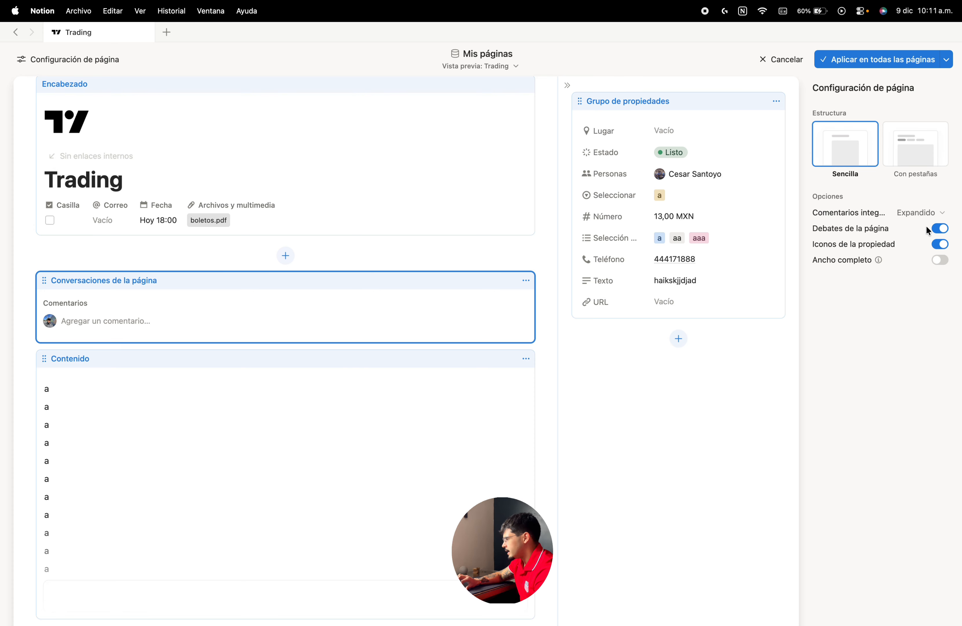
{"action": "left_click", "coordinate": [940, 228]}
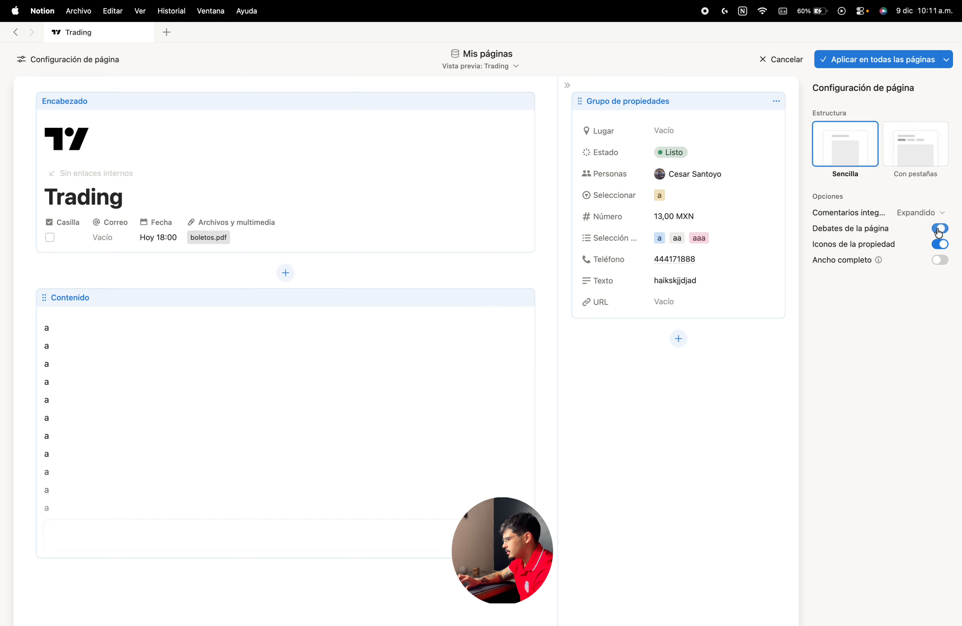
{"action": "left_click", "coordinate": [940, 244]}
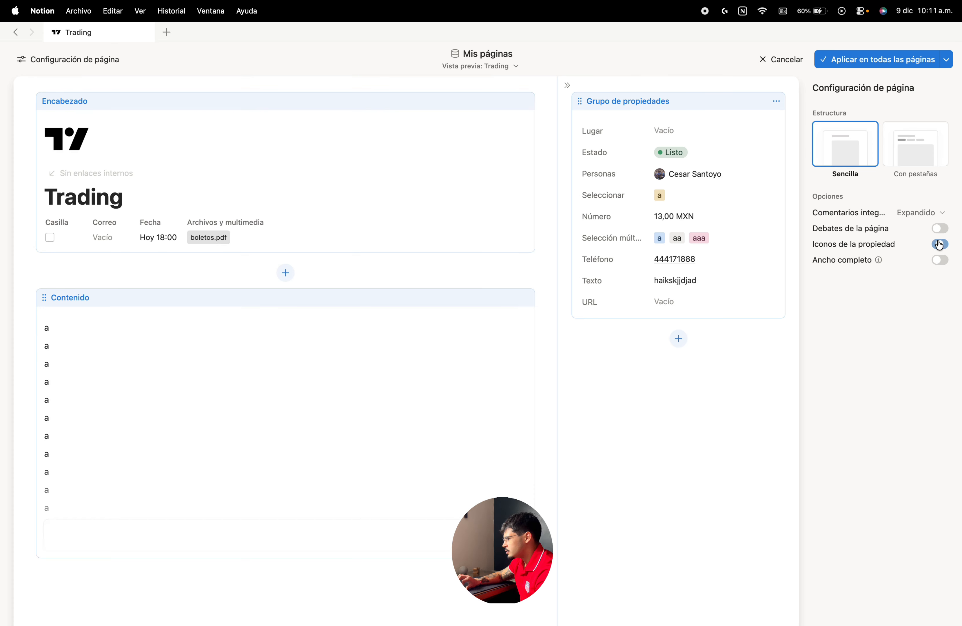
Step: Set Lugar, Estado and Personas in the property group to Ocultar siempre and apply the layout to all pages
{"action": "left_click", "coordinate": [665, 210]}
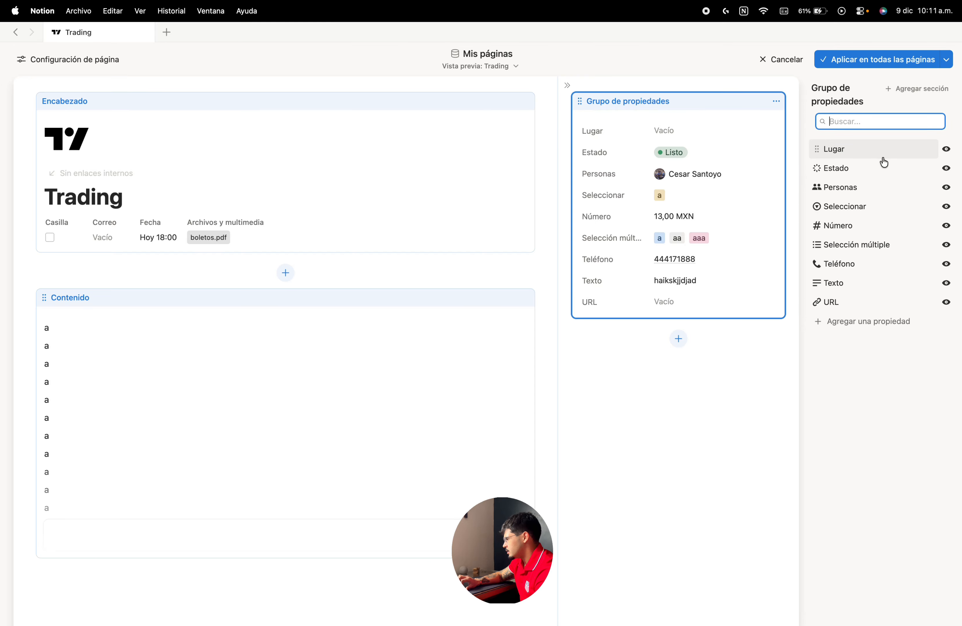
{"action": "left_click", "coordinate": [946, 149]}
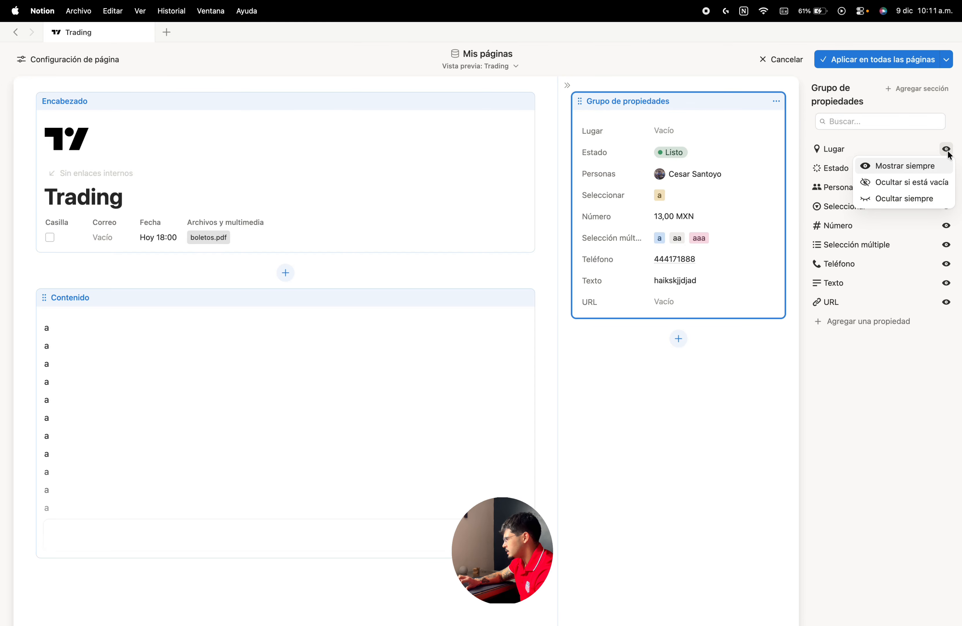
{"action": "left_click", "coordinate": [910, 199]}
{"action": "left_click", "coordinate": [946, 169]}
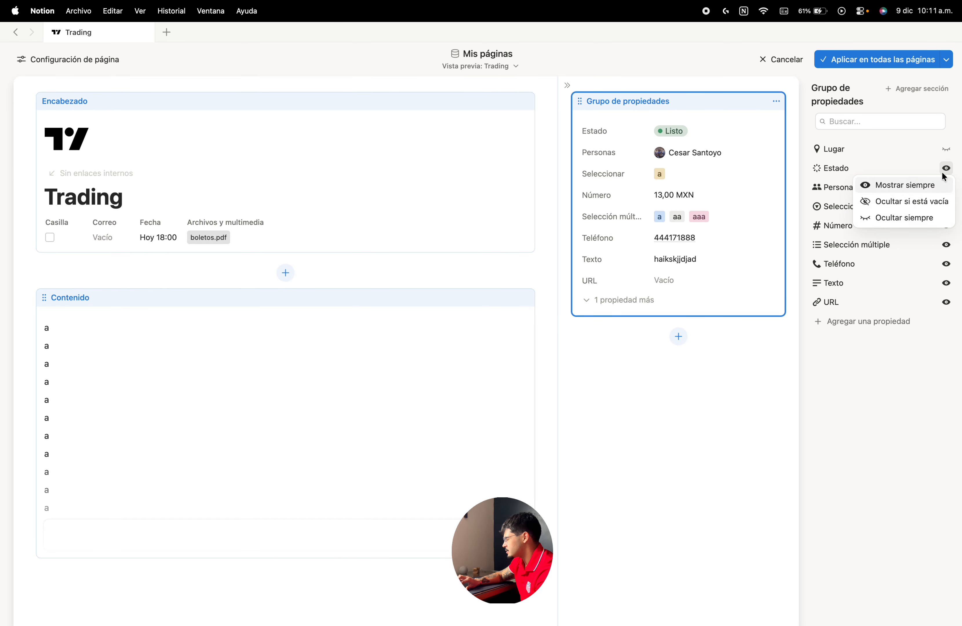
{"action": "left_click", "coordinate": [911, 217]}
{"action": "left_click", "coordinate": [946, 187]}
{"action": "left_click", "coordinate": [923, 234]}
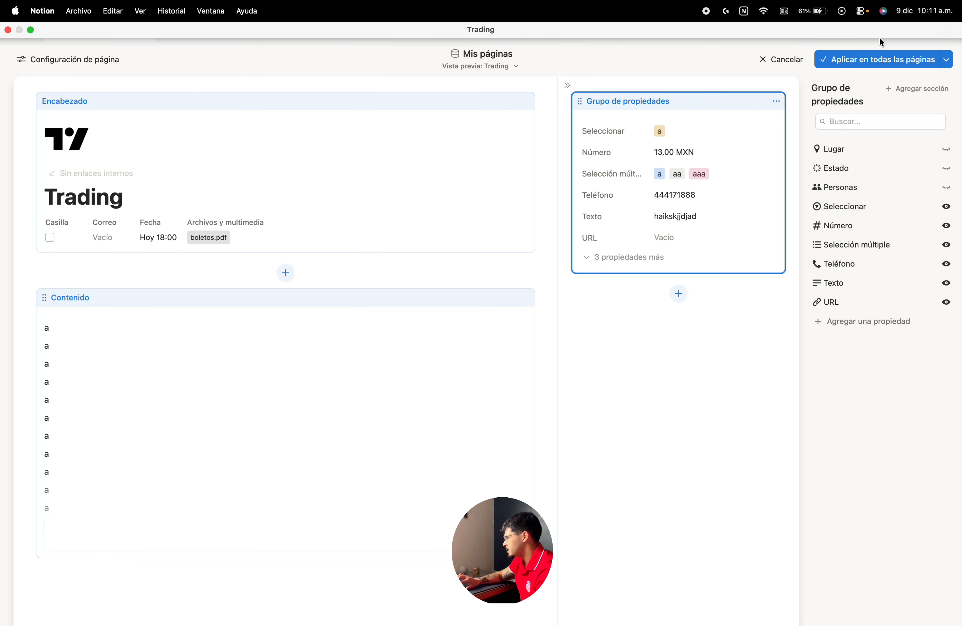
{"action": "left_click", "coordinate": [863, 65]}
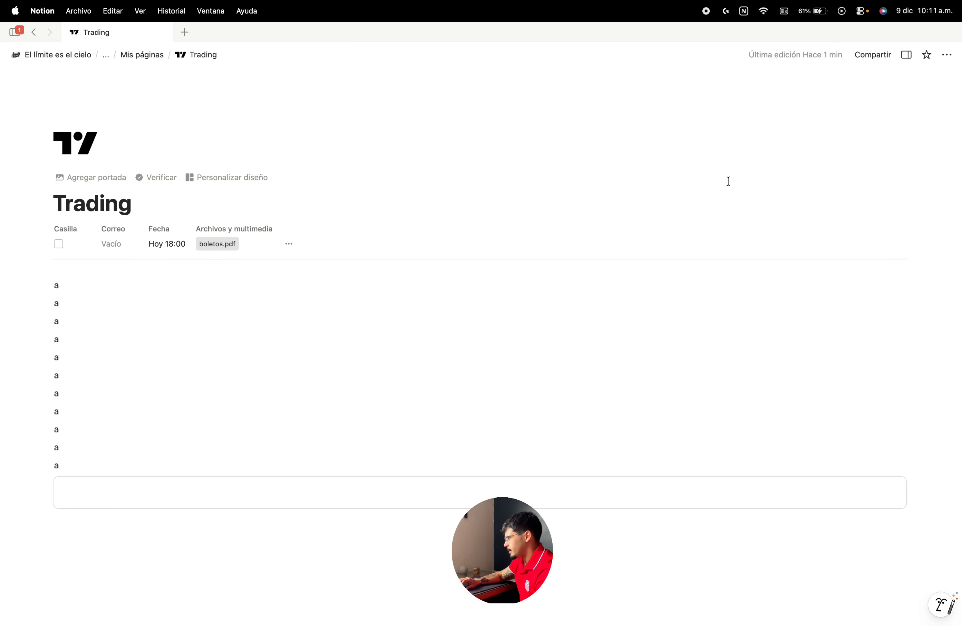
Step: Return to Mis páginas, reopen the Trading page, and delete all of its body content
{"action": "left_click", "coordinate": [152, 55]}
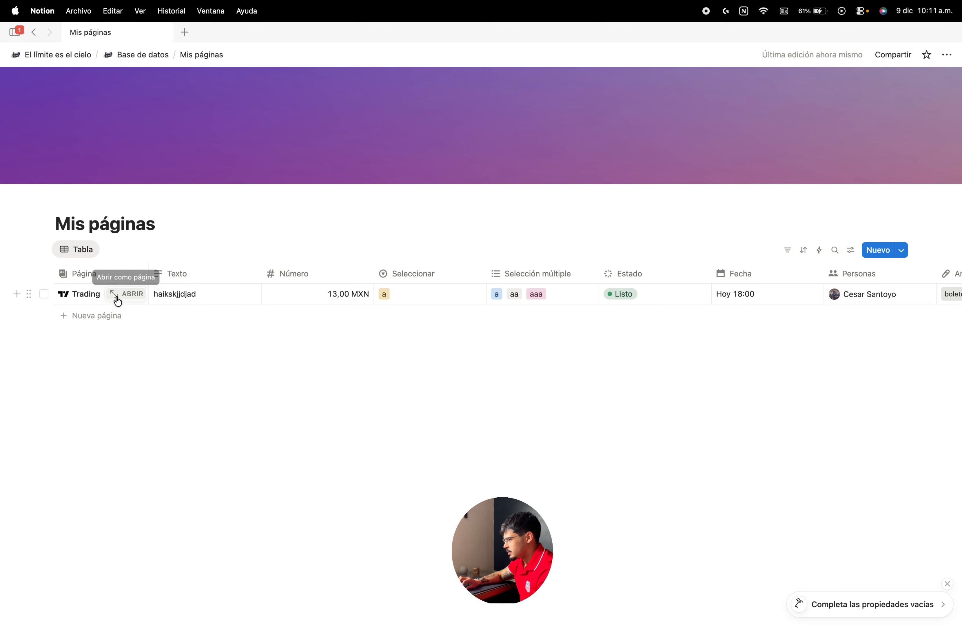
{"action": "left_click", "coordinate": [126, 294]}
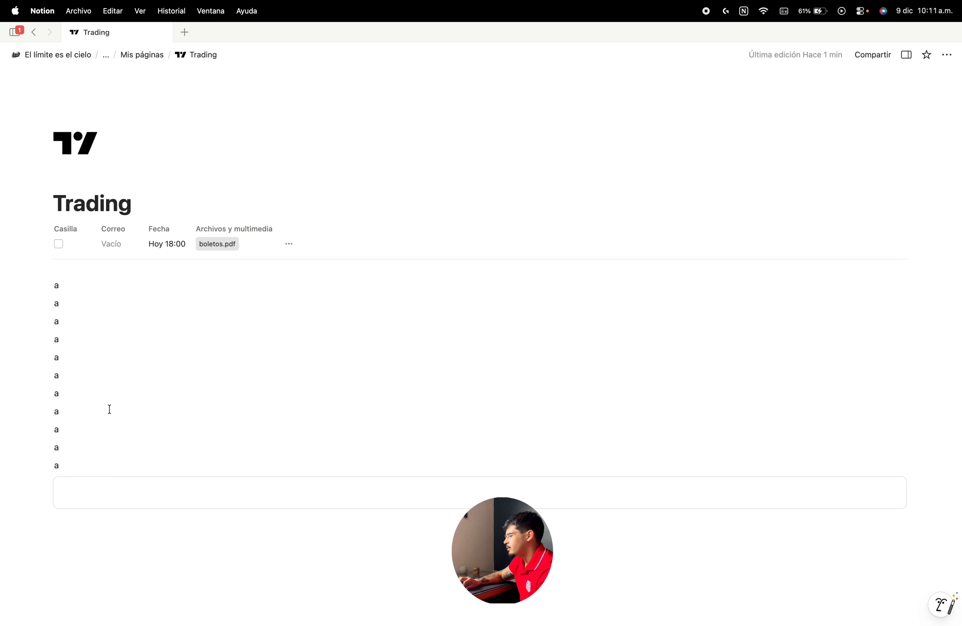
{"action": "left_click_drag", "start_coordinate": [130, 514], "coordinate": [36, 260]}
{"action": "key", "text": "BackSpace"}
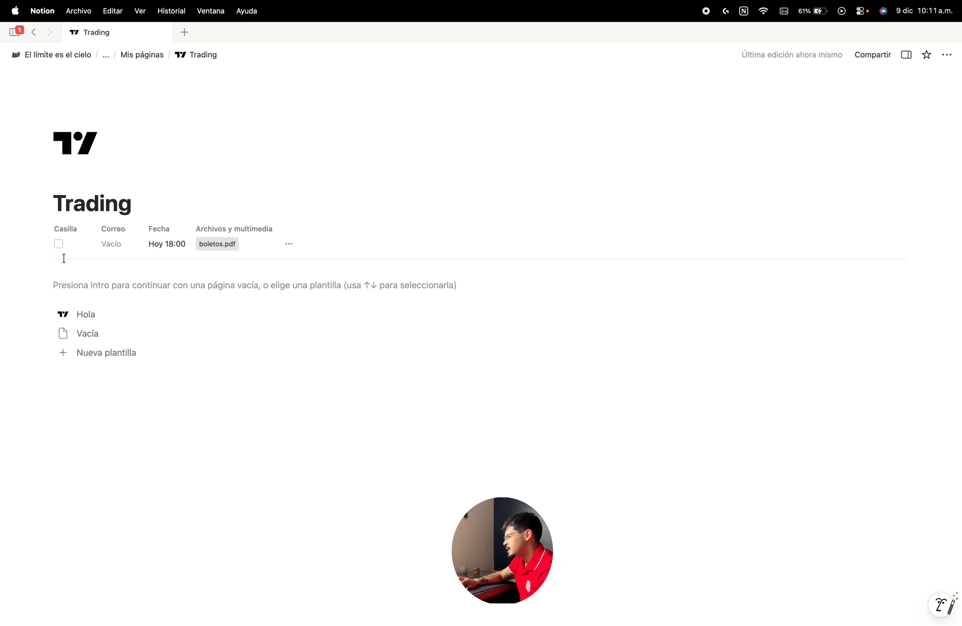
Step: Check the Casilla property in the Trading page's header and enter "jjjjj" as its Correo
{"action": "left_click", "coordinate": [57, 246]}
{"action": "left_click", "coordinate": [110, 246]}
{"action": "type", "text": "jjjjj"}
{"action": "key", "text": "Return"}
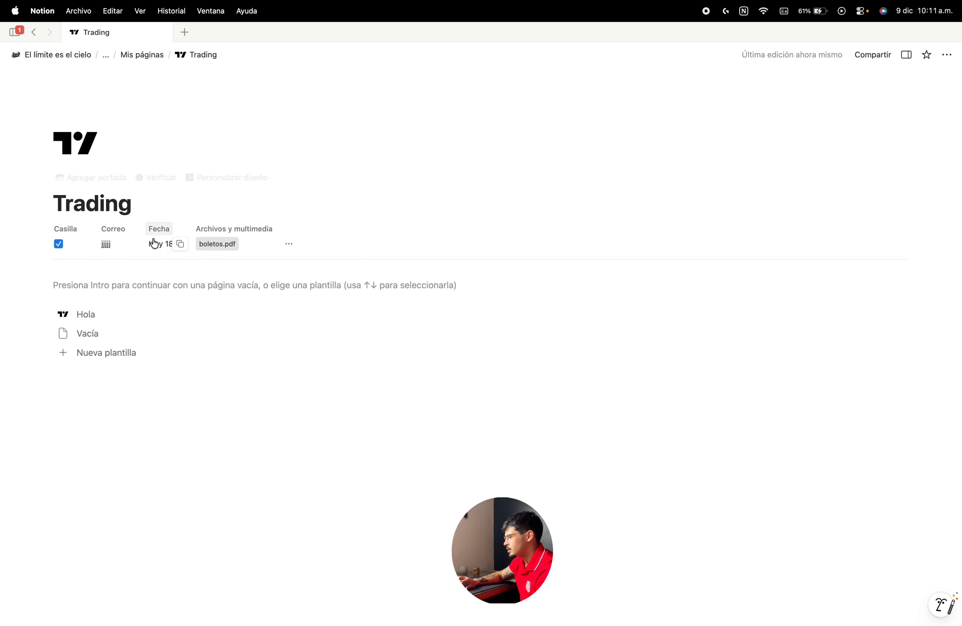
Step: Show the Trading page's side properties, expand and collapse the three hidden ones, and close the side view
{"action": "left_click", "coordinate": [907, 62]}
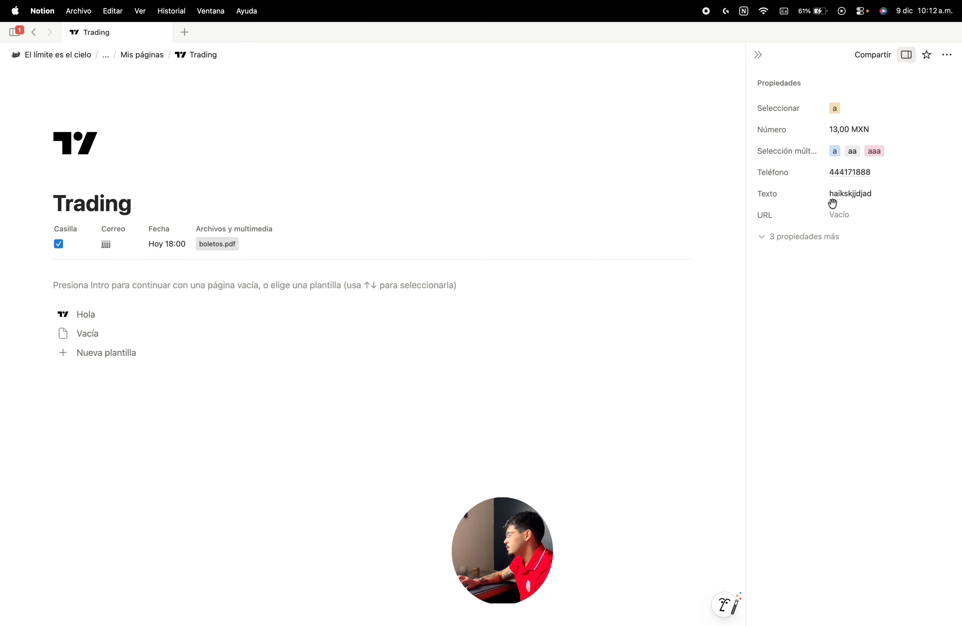
{"action": "left_click", "coordinate": [773, 239]}
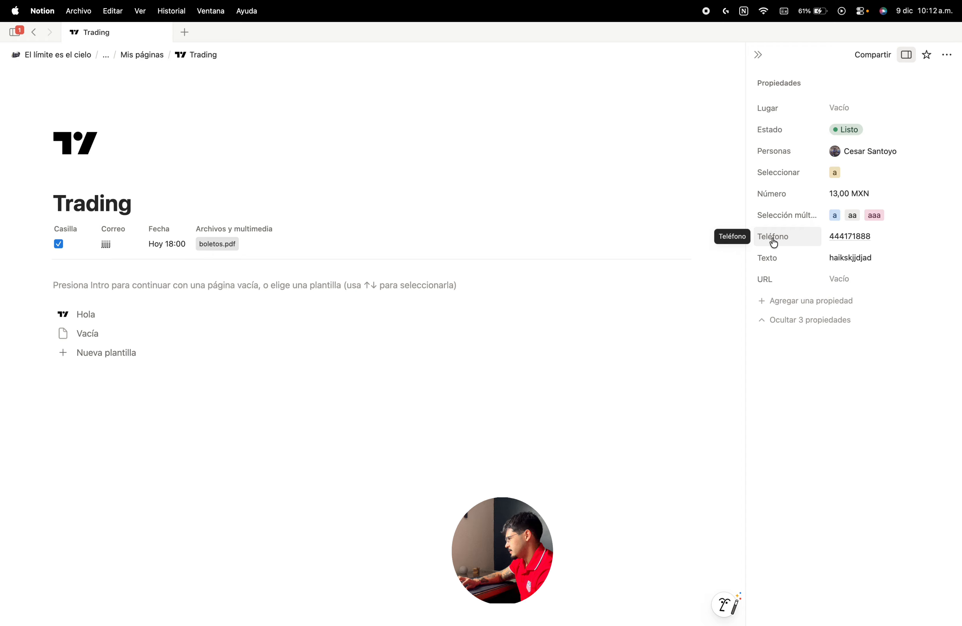
{"action": "left_click", "coordinate": [785, 326]}
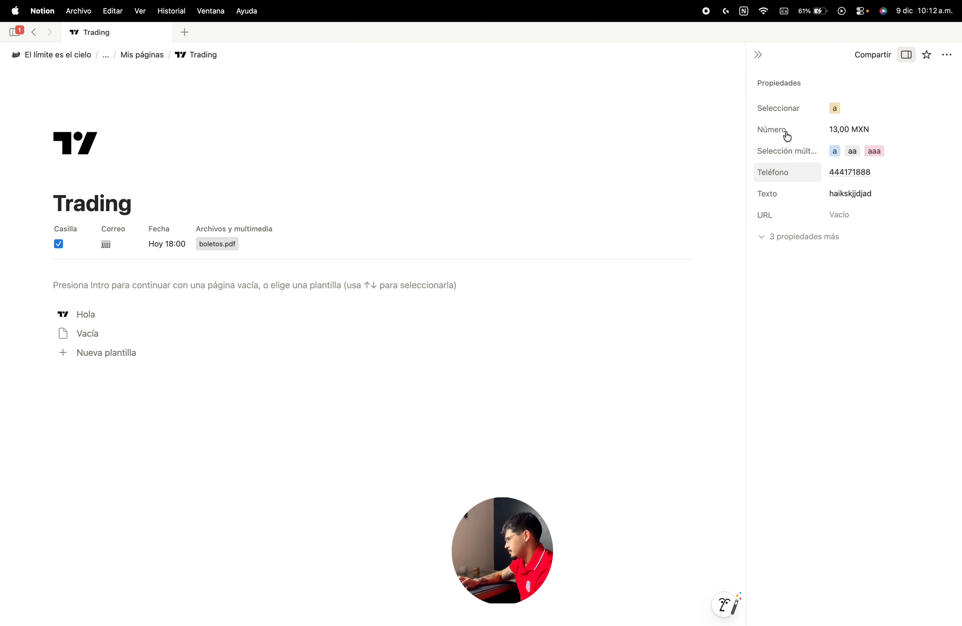
{"action": "left_click", "coordinate": [758, 54]}
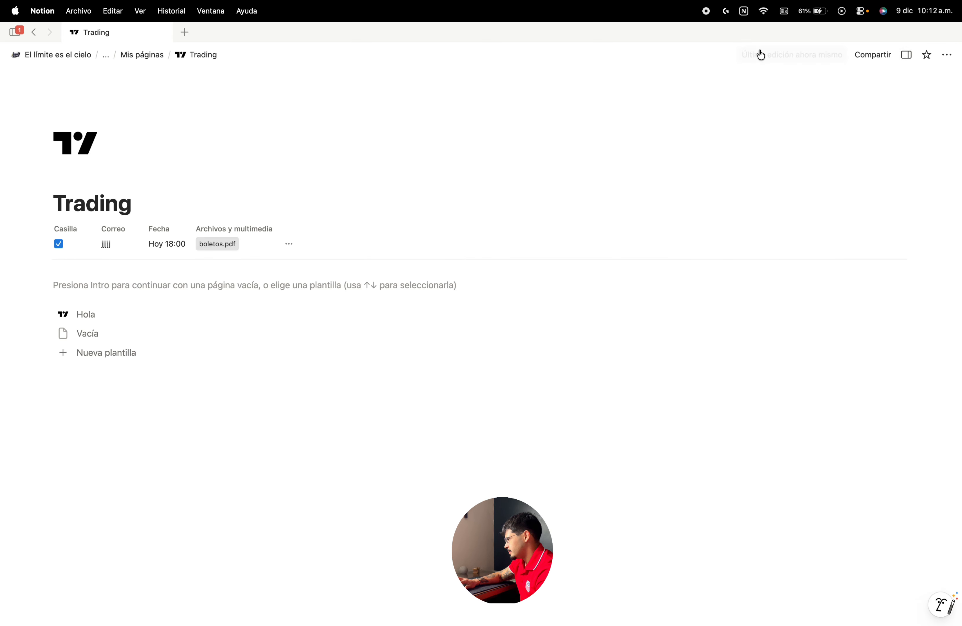
Step: Go to Mis páginas, reopen the Trading page, and return to the Base de datos page
{"action": "left_click", "coordinate": [142, 57]}
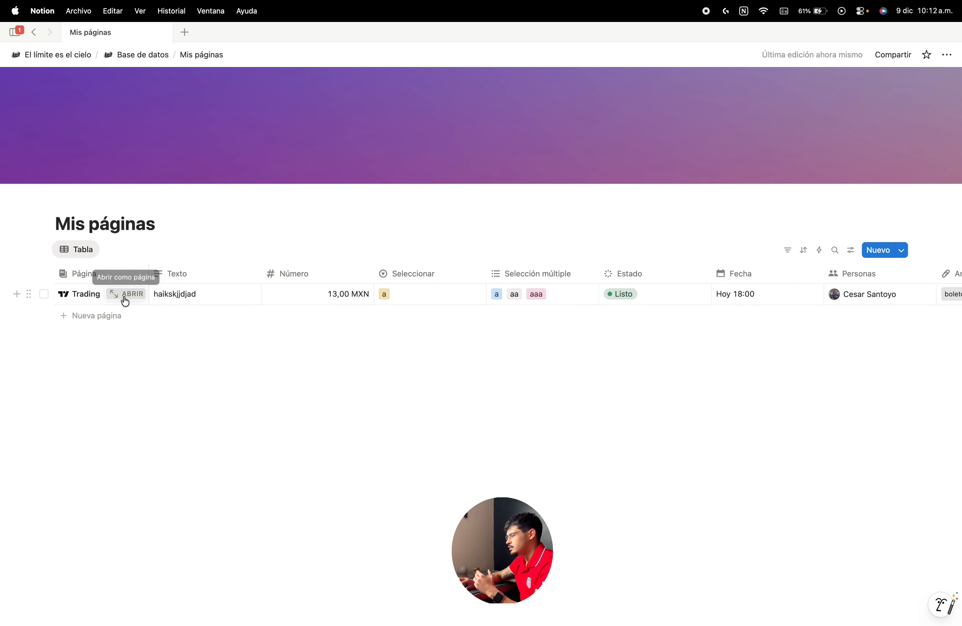
{"action": "left_click", "coordinate": [124, 296]}
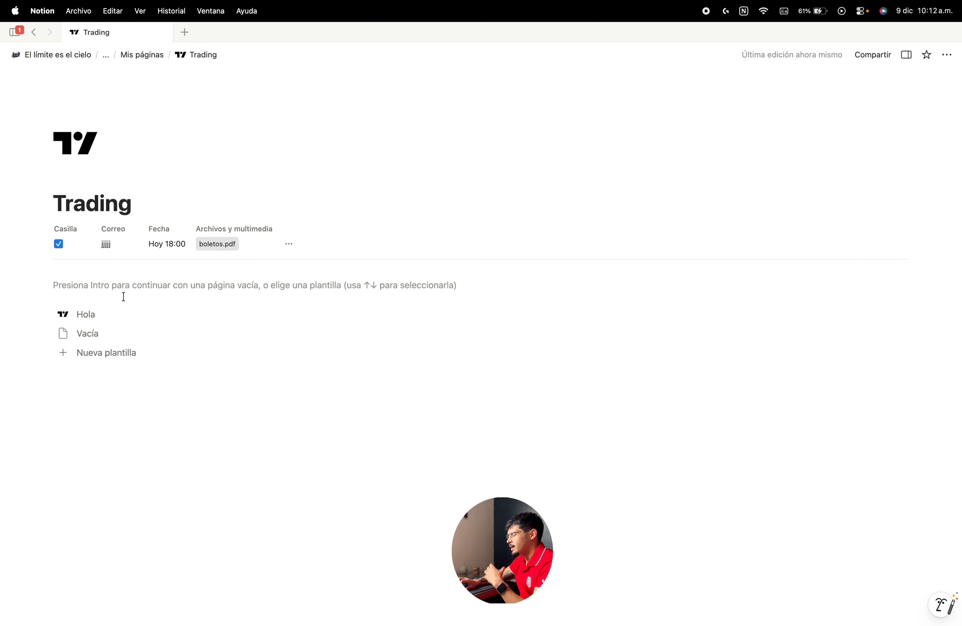
{"action": "left_click", "coordinate": [140, 62]}
{"action": "left_click", "coordinate": [140, 57]}
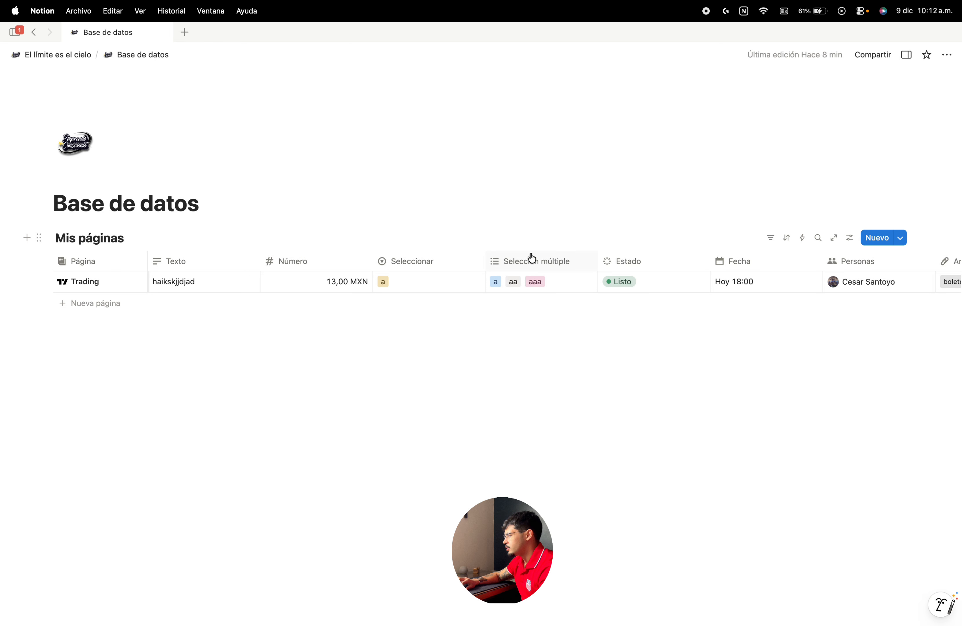
Step: Hide the data source title and the vertical lines in the layout of the Mis páginas table
{"action": "left_click", "coordinate": [849, 238]}
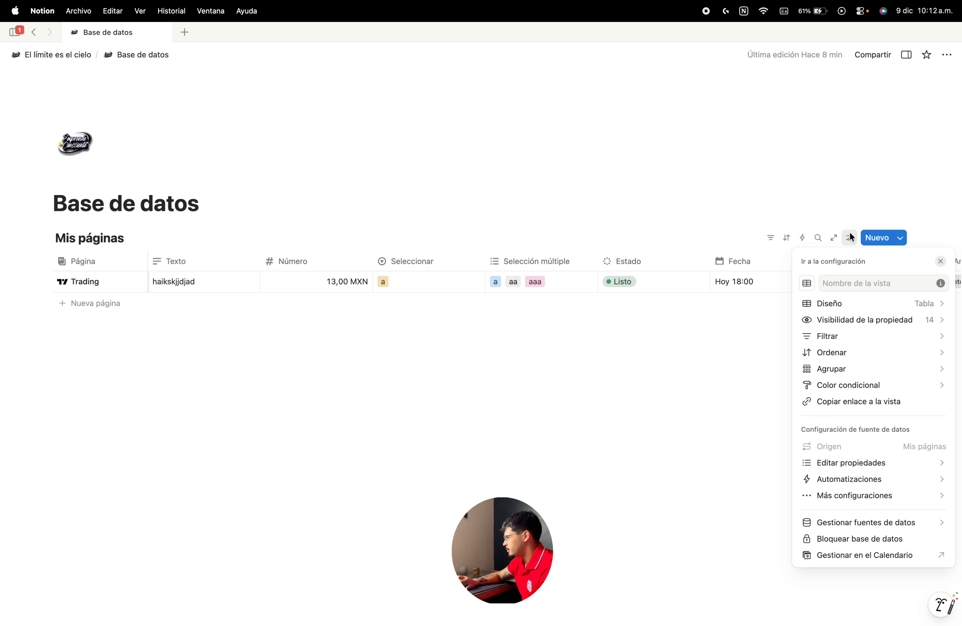
{"action": "left_click", "coordinate": [834, 305]}
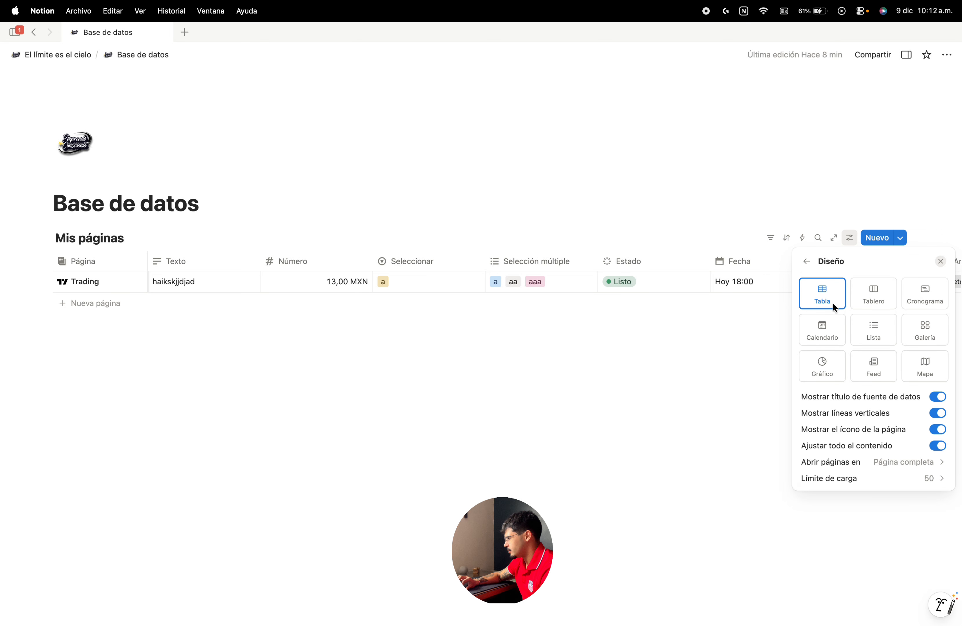
{"action": "left_click", "coordinate": [936, 398]}
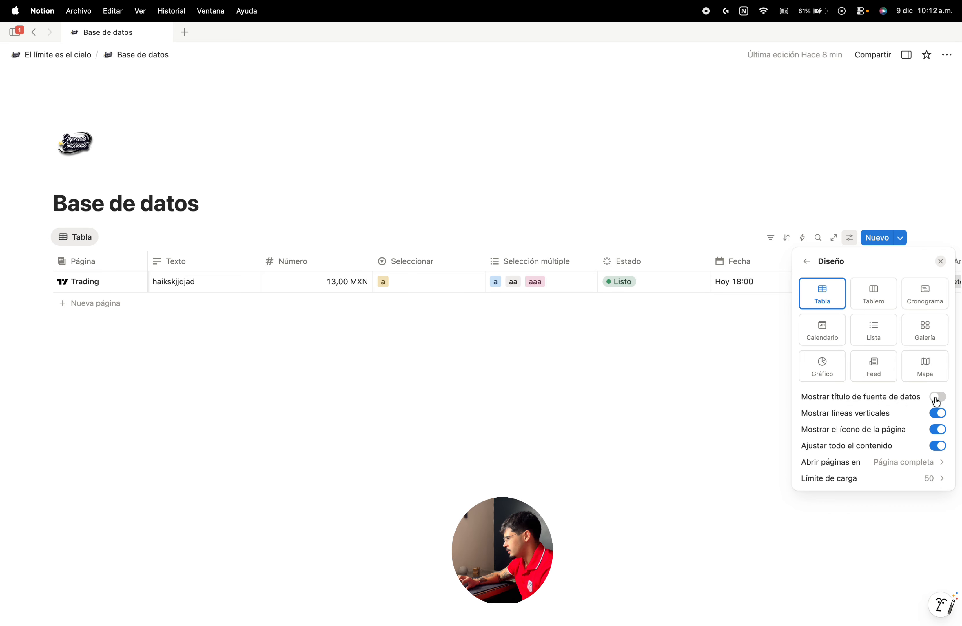
{"action": "left_click", "coordinate": [939, 415]}
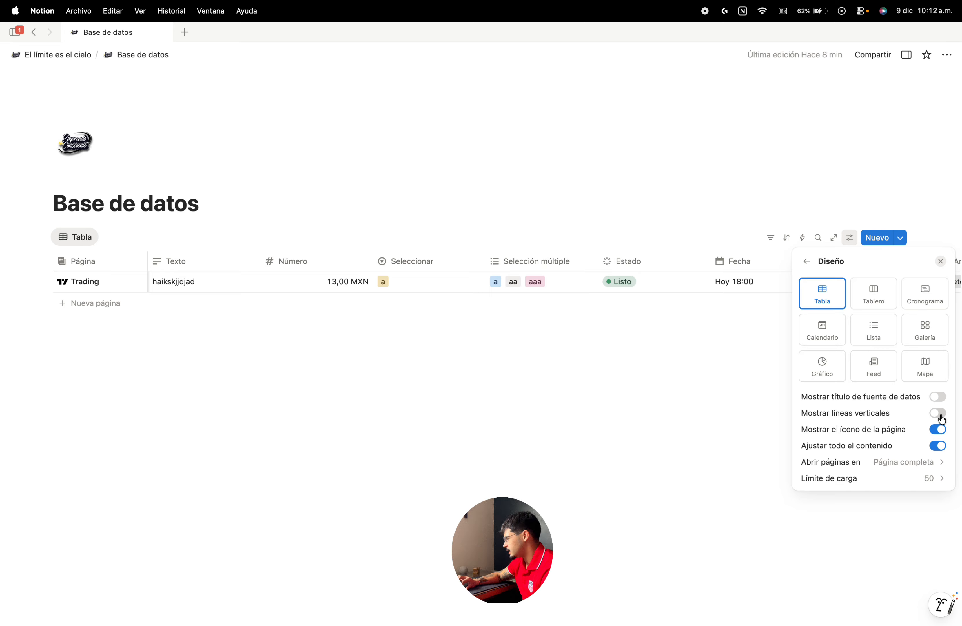
Step: Switch the table's page icon off and on again, and toggle the Ajustar todo el contenido option
{"action": "left_click", "coordinate": [939, 430]}
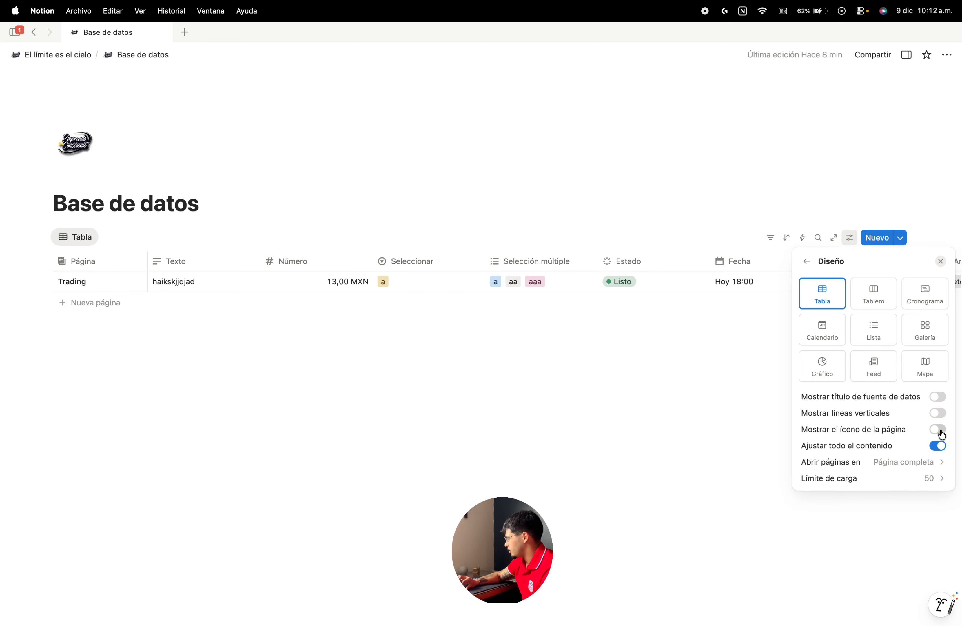
{"action": "left_click", "coordinate": [940, 431]}
{"action": "left_click", "coordinate": [942, 447]}
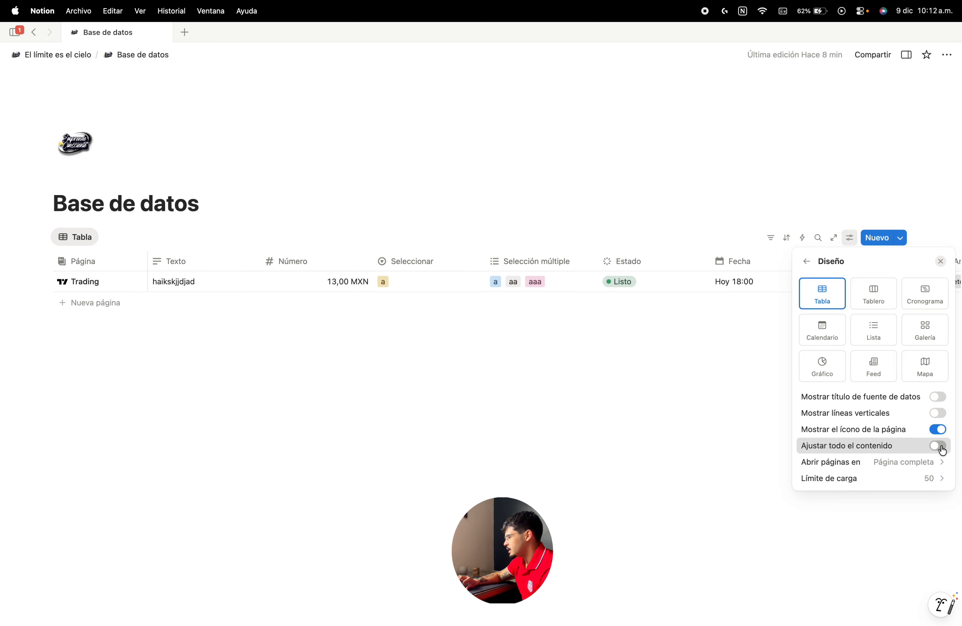
{"action": "left_click", "coordinate": [942, 447]}
{"action": "left_click", "coordinate": [941, 448]}
{"action": "left_click", "coordinate": [806, 261]}
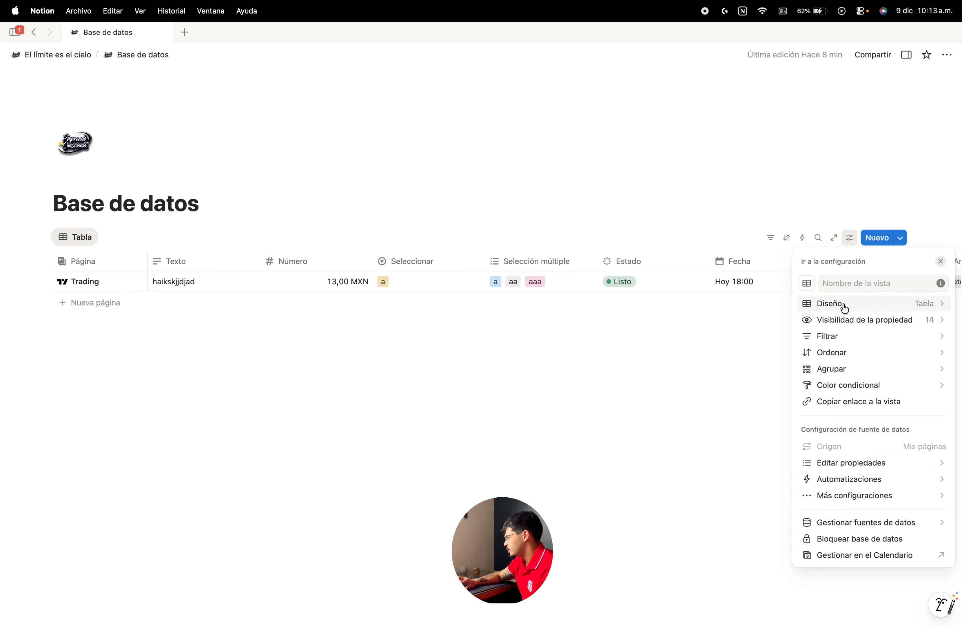
Step: Hide all the table's properties, and make only Texto, Número and Seleccionar visible again
{"action": "left_click", "coordinate": [865, 322]}
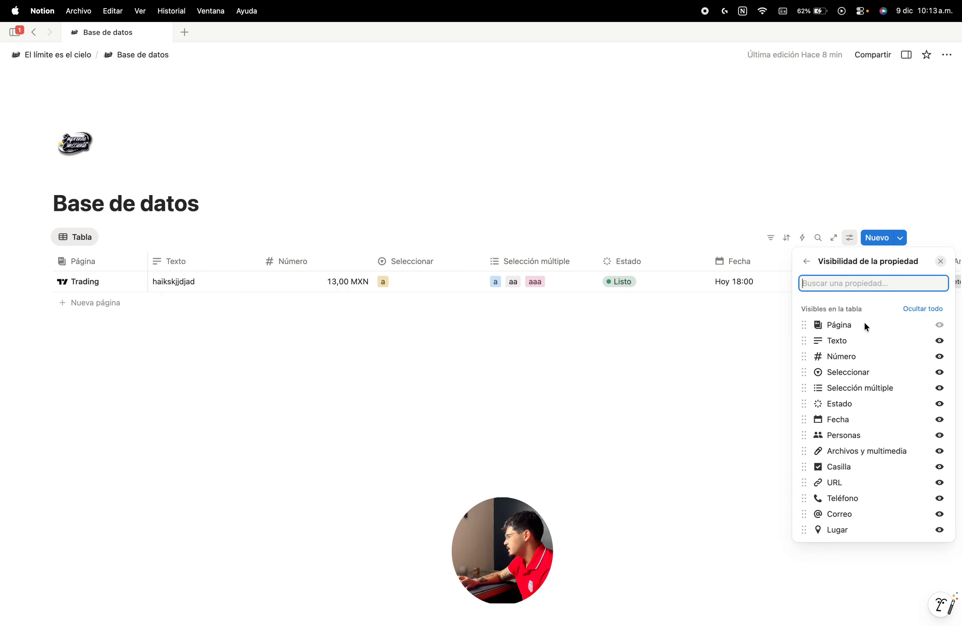
{"action": "left_click", "coordinate": [933, 309]}
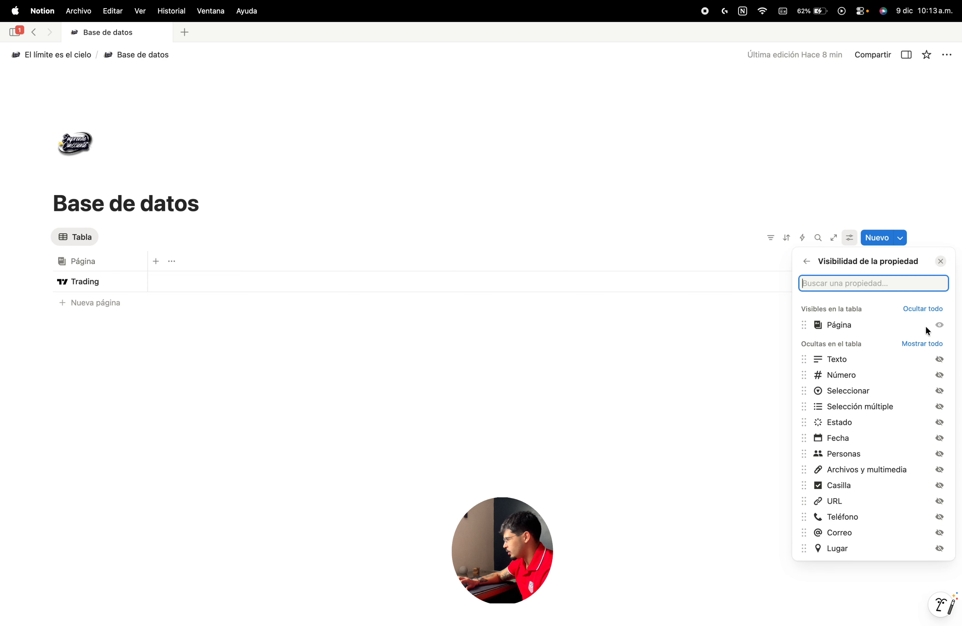
{"action": "left_click", "coordinate": [940, 361]}
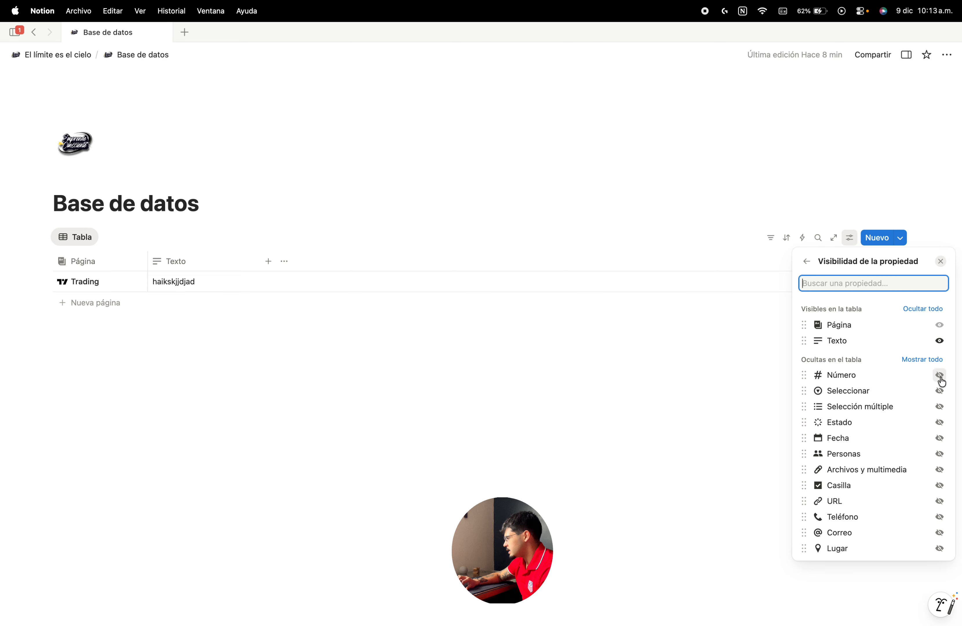
{"action": "left_click", "coordinate": [940, 376]}
{"action": "left_click", "coordinate": [940, 390]}
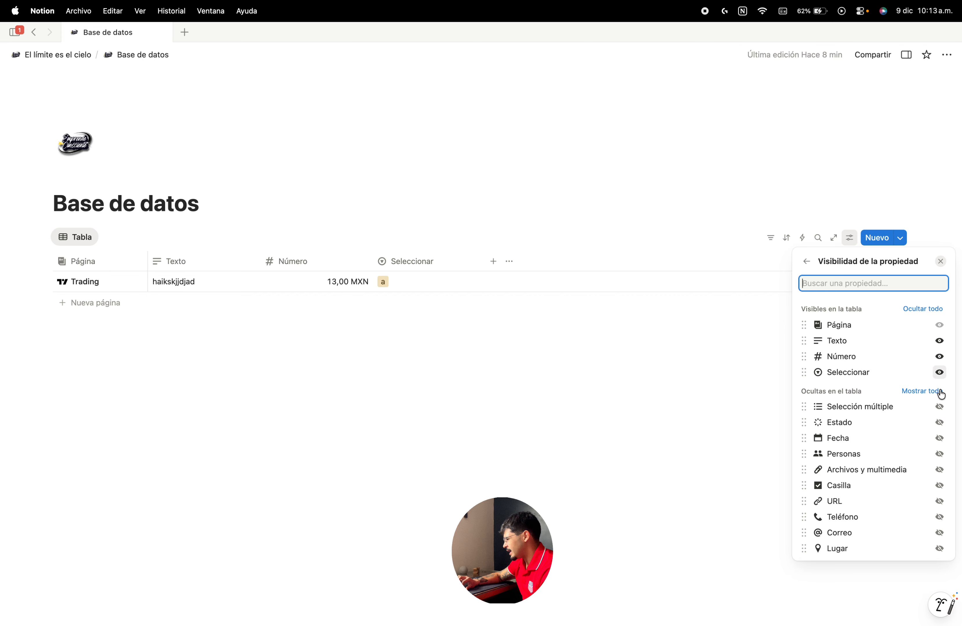
Step: Show Selección múltiple and Estado in the table, and undo both visibility changes
{"action": "left_click", "coordinate": [939, 407]}
{"action": "left_click", "coordinate": [940, 422]}
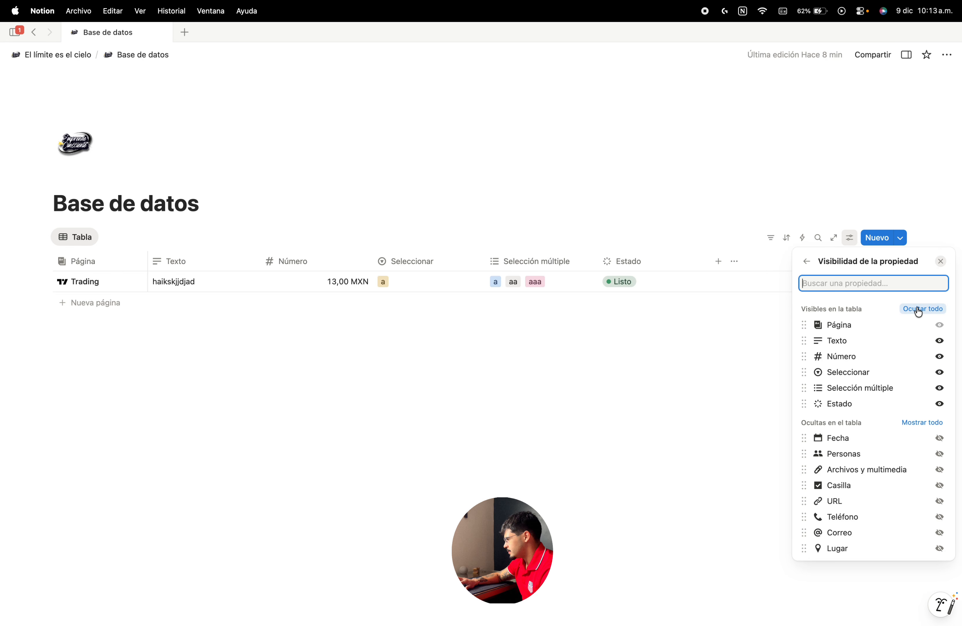
{"action": "key", "text": "super+z"}
{"action": "key", "text": "super+z"}
{"action": "left_click", "coordinate": [807, 261]}
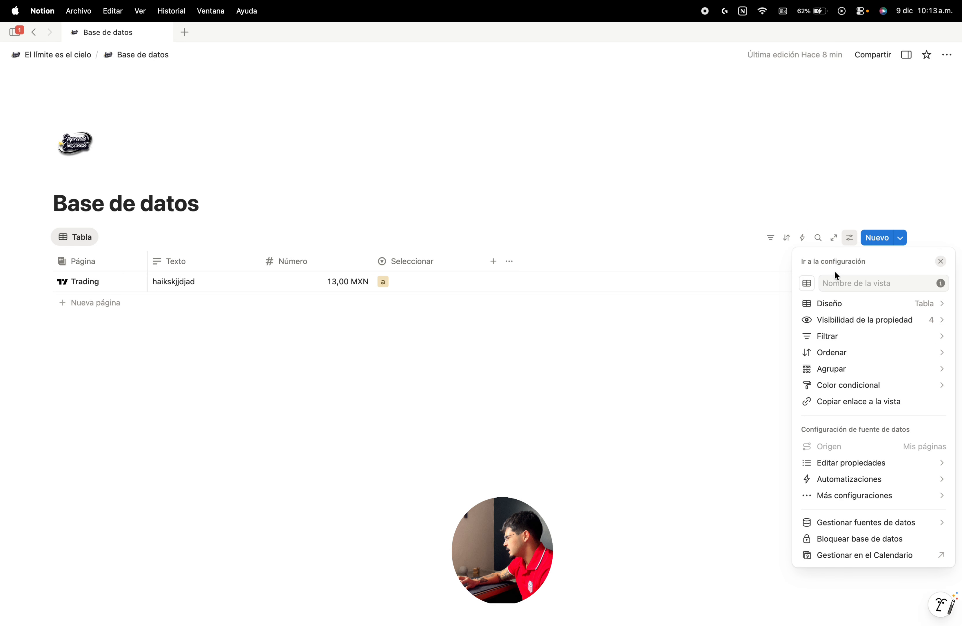
Step: Filter the table by the Casilla property, first with Sin marcar and then with Marcada
{"action": "left_click", "coordinate": [844, 336]}
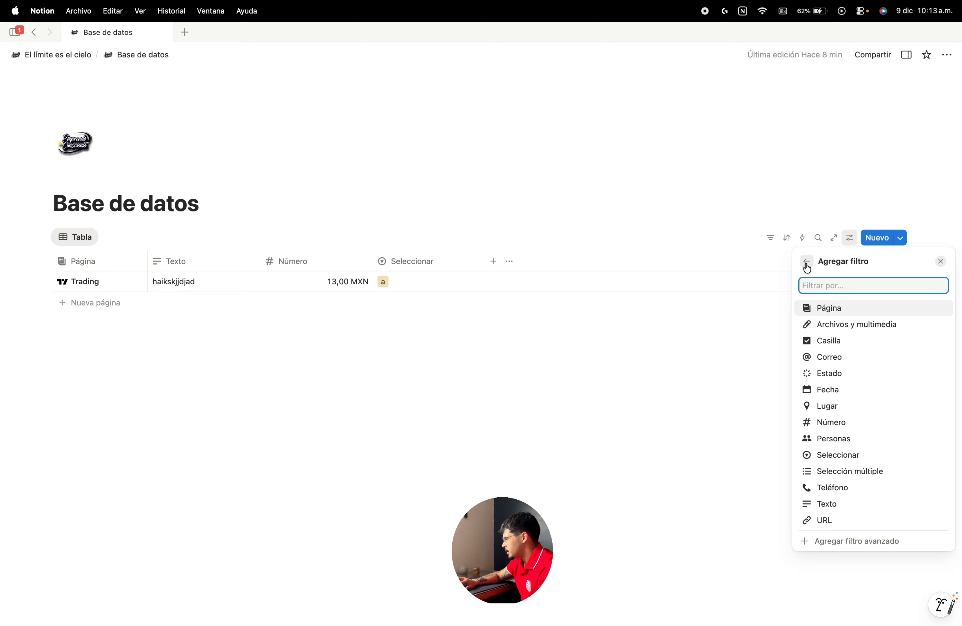
{"action": "left_click", "coordinate": [831, 342]}
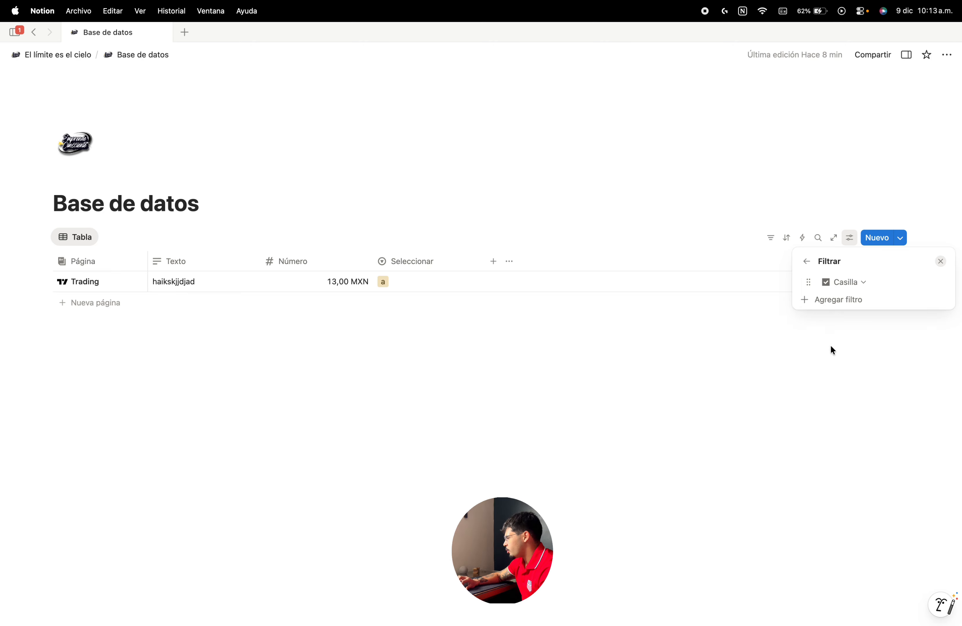
{"action": "left_click", "coordinate": [850, 282]}
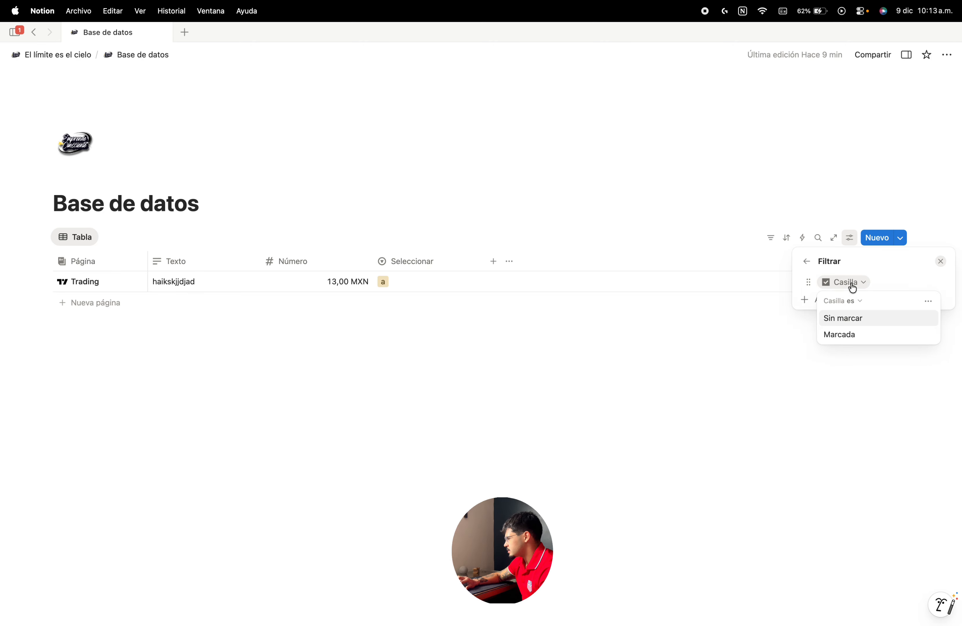
{"action": "left_click", "coordinate": [849, 324]}
{"action": "key", "text": "Escape"}
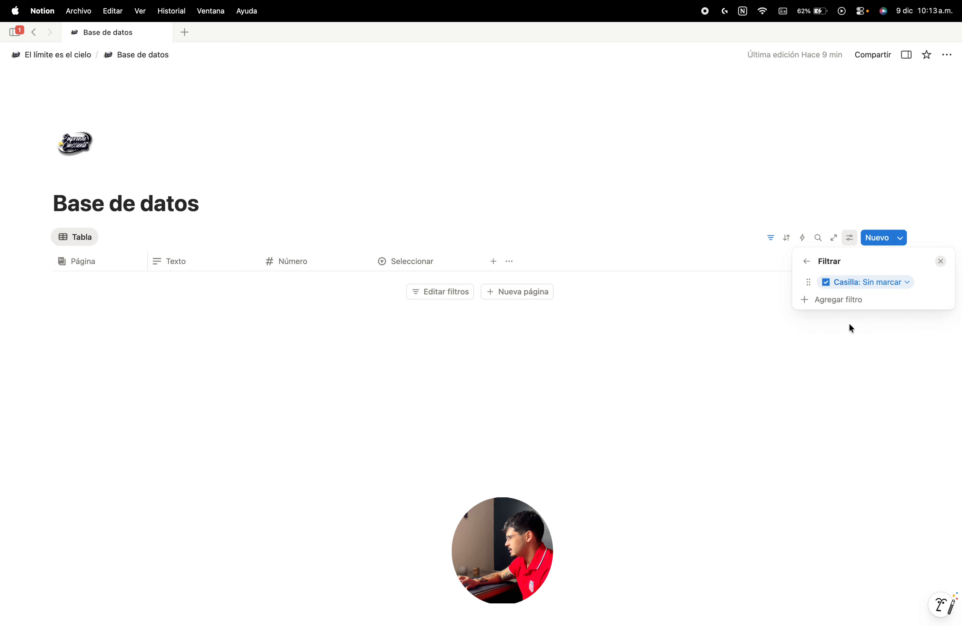
{"action": "left_click", "coordinate": [876, 282]}
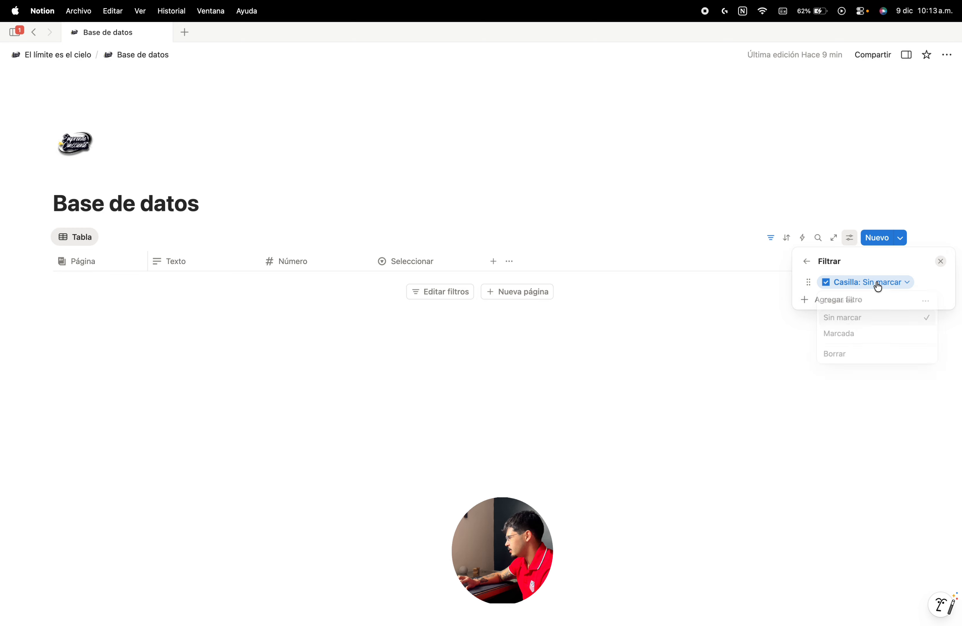
{"action": "left_click", "coordinate": [854, 334]}
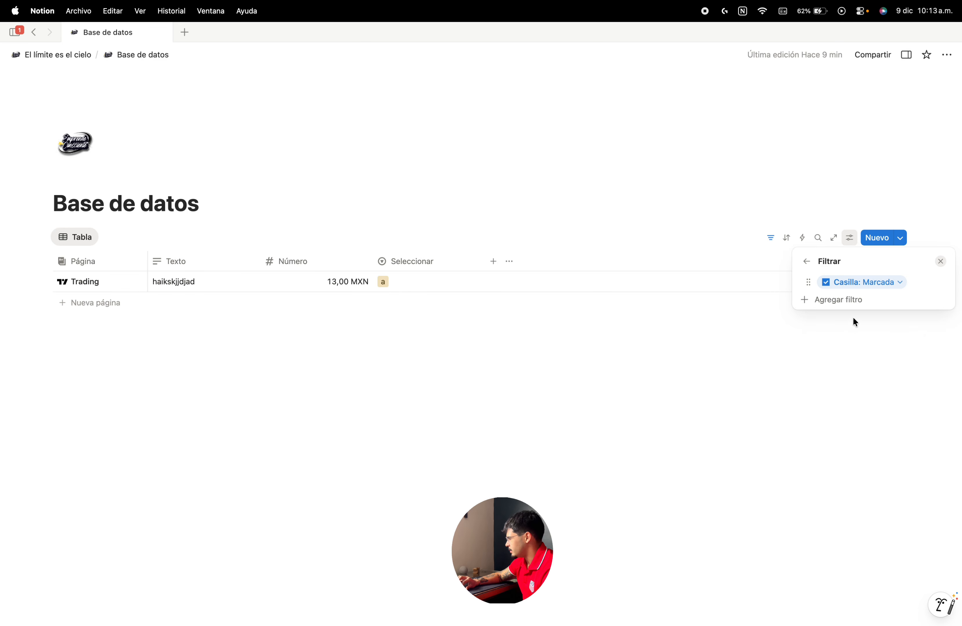
Step: Clear the value of the Casilla filter and bring up the table's new sort options
{"action": "left_click", "coordinate": [850, 281]}
{"action": "left_click", "coordinate": [840, 356]}
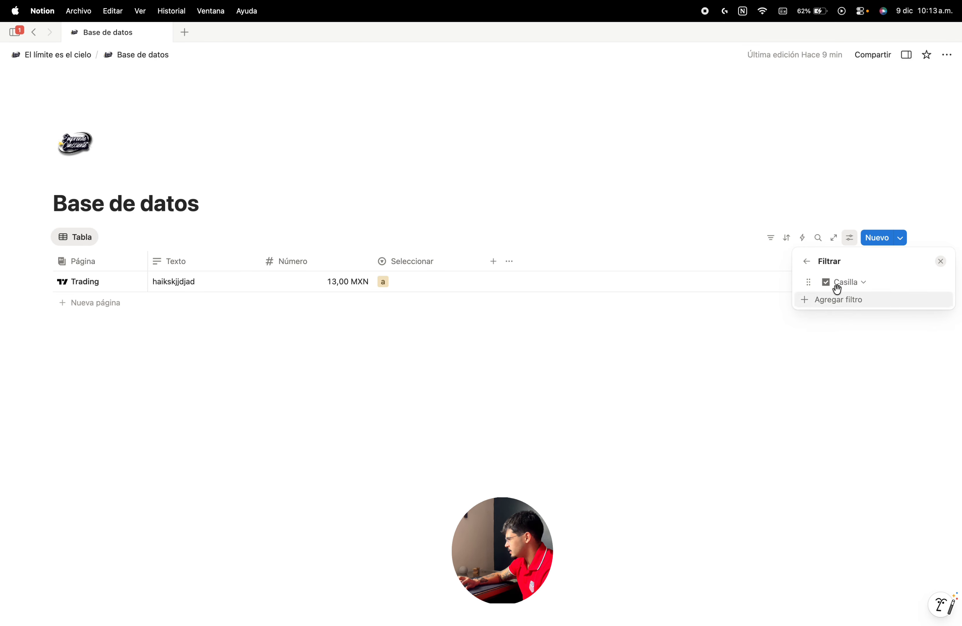
{"action": "left_click", "coordinate": [807, 261]}
{"action": "left_click", "coordinate": [844, 336]}
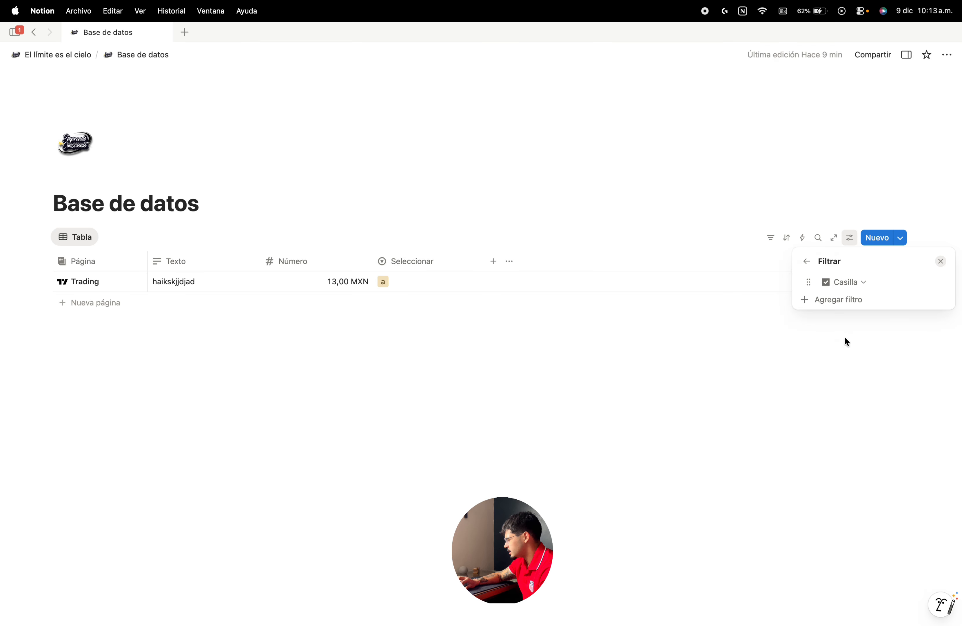
{"action": "left_click", "coordinate": [809, 261]}
{"action": "left_click", "coordinate": [831, 353]}
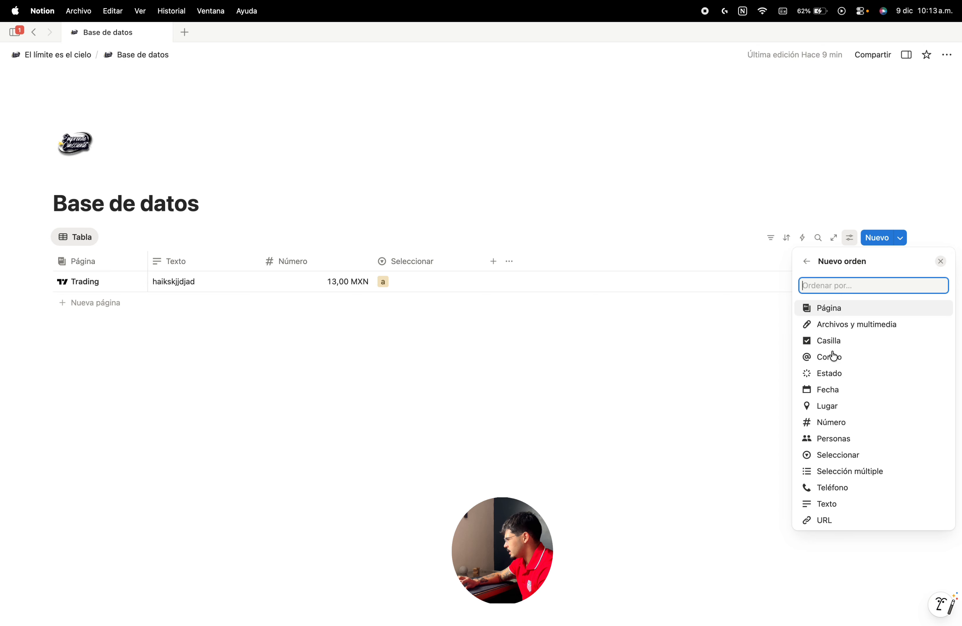
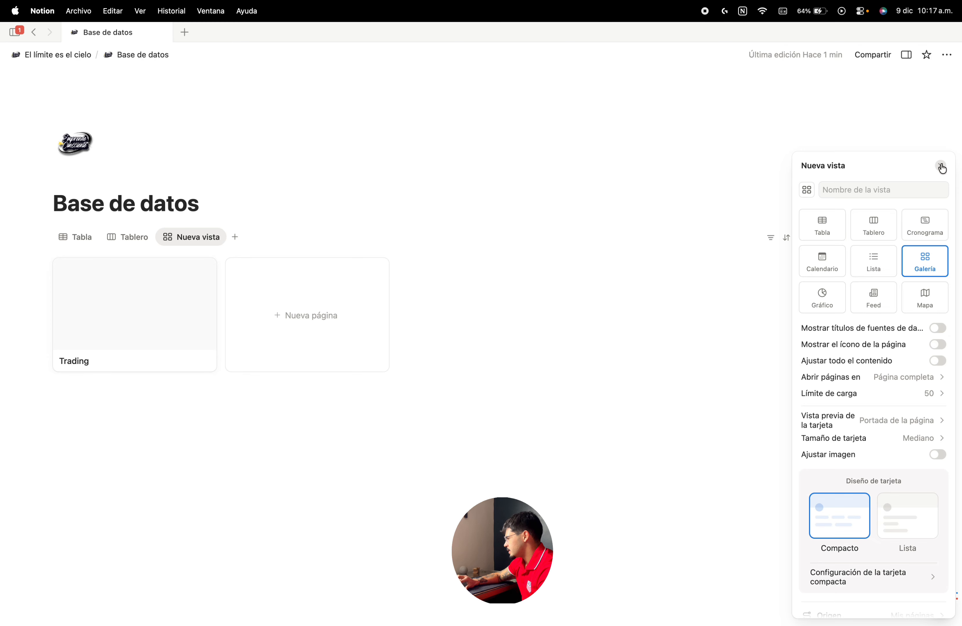
Step: Show all properties on the Galería view's cards, hide all of them including Página, and close the settings
{"action": "left_click", "coordinate": [941, 165]}
{"action": "left_click", "coordinate": [849, 238]}
{"action": "left_click", "coordinate": [842, 318]}
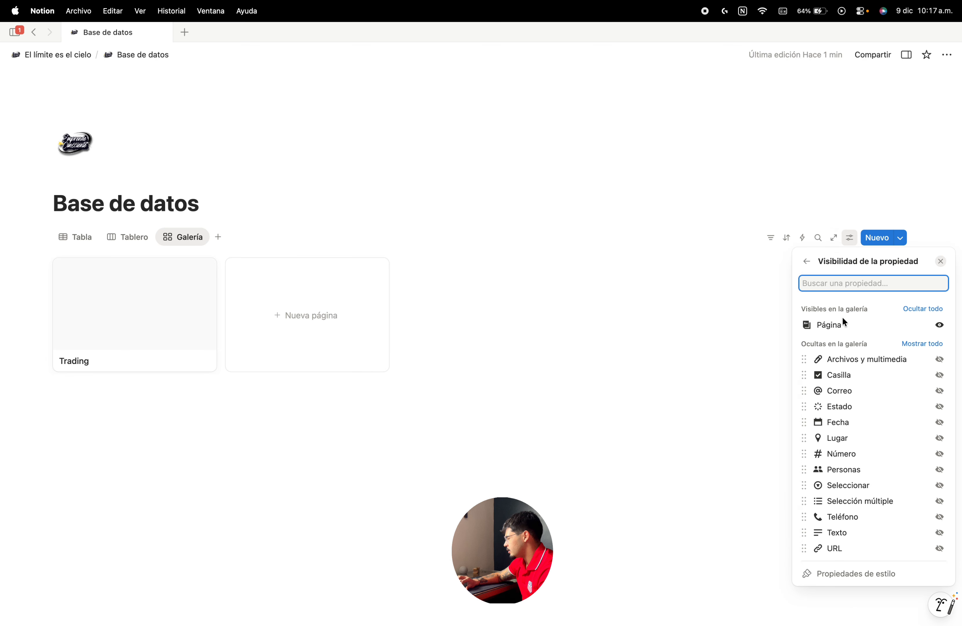
{"action": "left_click", "coordinate": [921, 343]}
{"action": "left_click", "coordinate": [923, 310]}
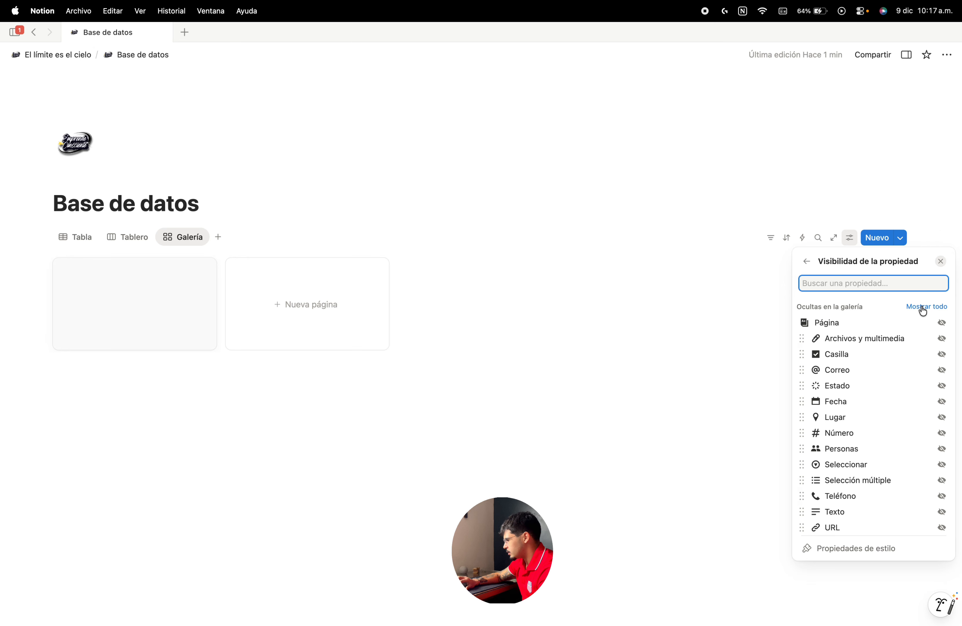
{"action": "left_click", "coordinate": [807, 261]}
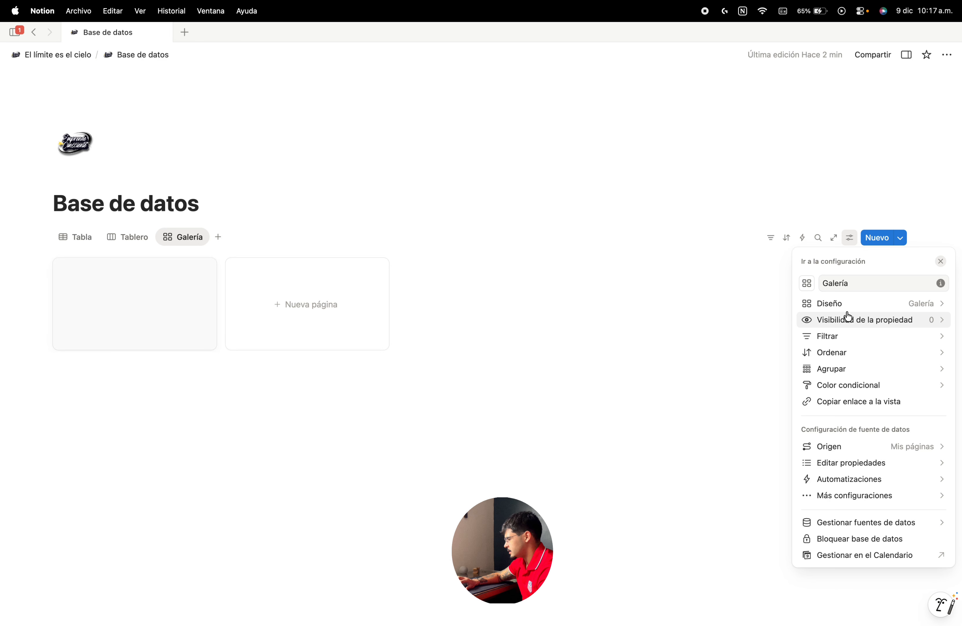
{"action": "left_click", "coordinate": [466, 377]}
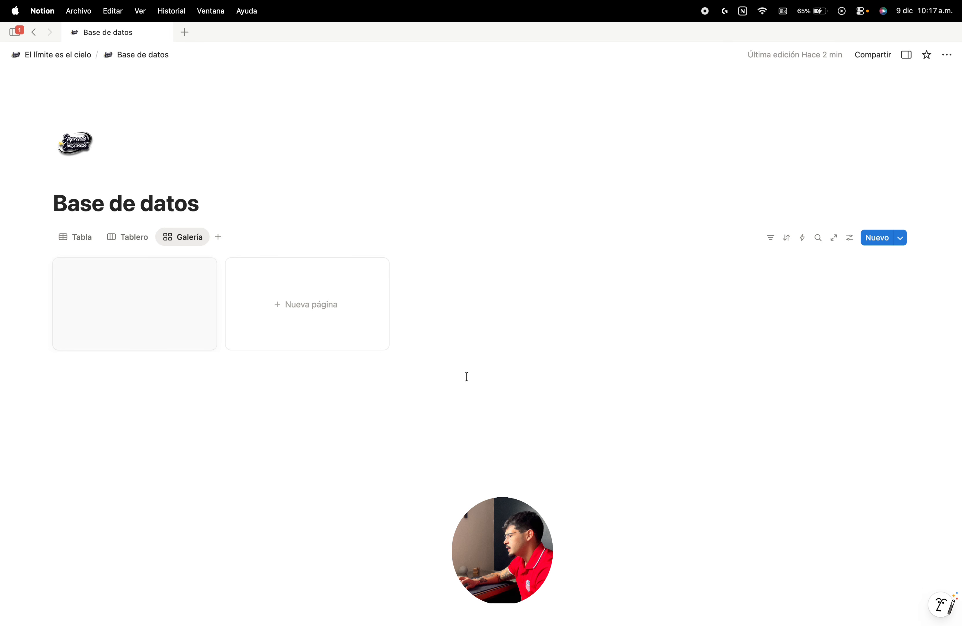
Step: Add a cover to the Trading page from its gallery card and return to the Base de datos gallery
{"action": "left_click", "coordinate": [158, 317]}
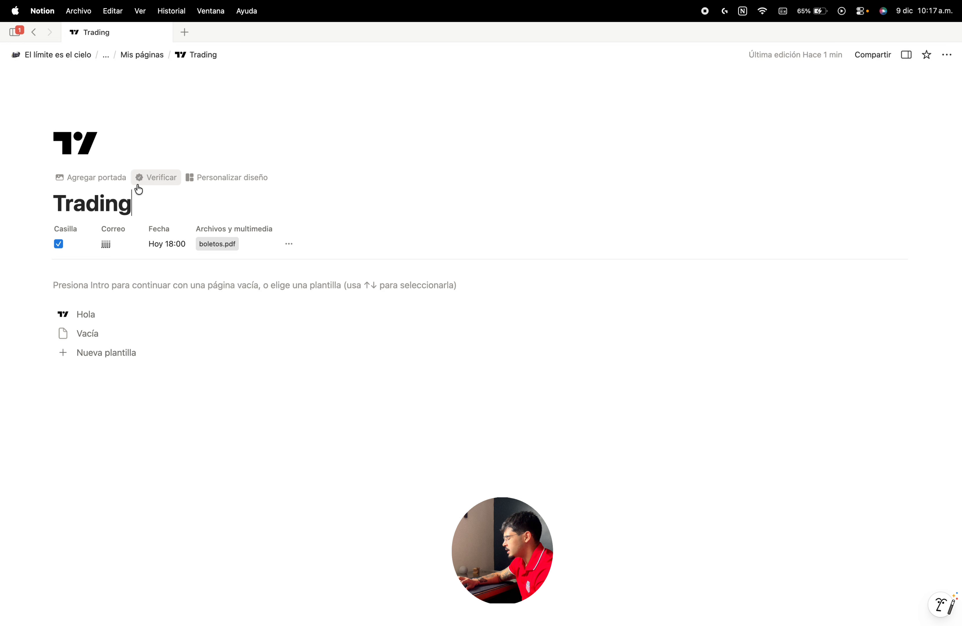
{"action": "left_click", "coordinate": [107, 179]}
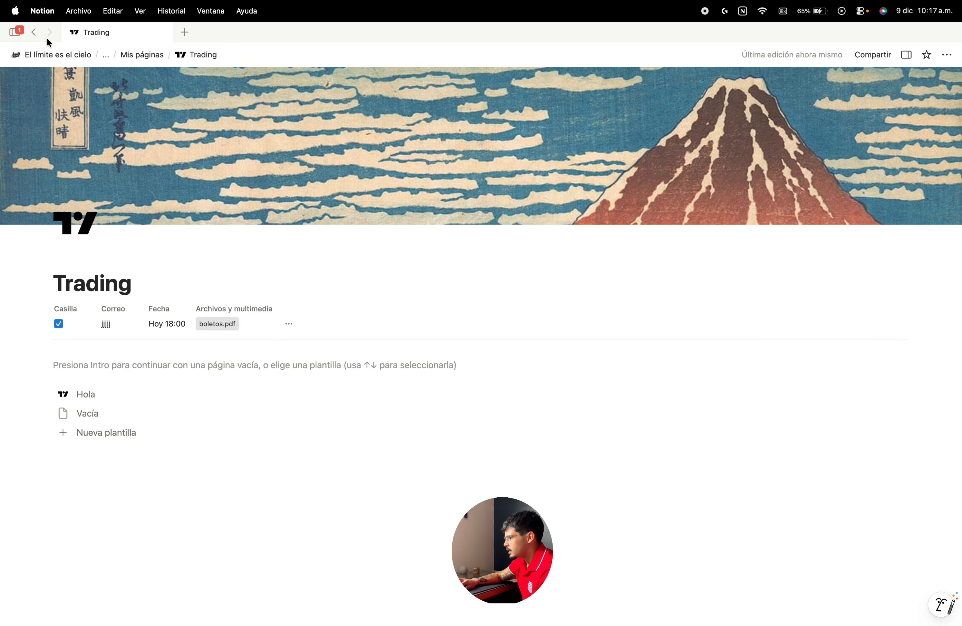
{"action": "left_click", "coordinate": [34, 32]}
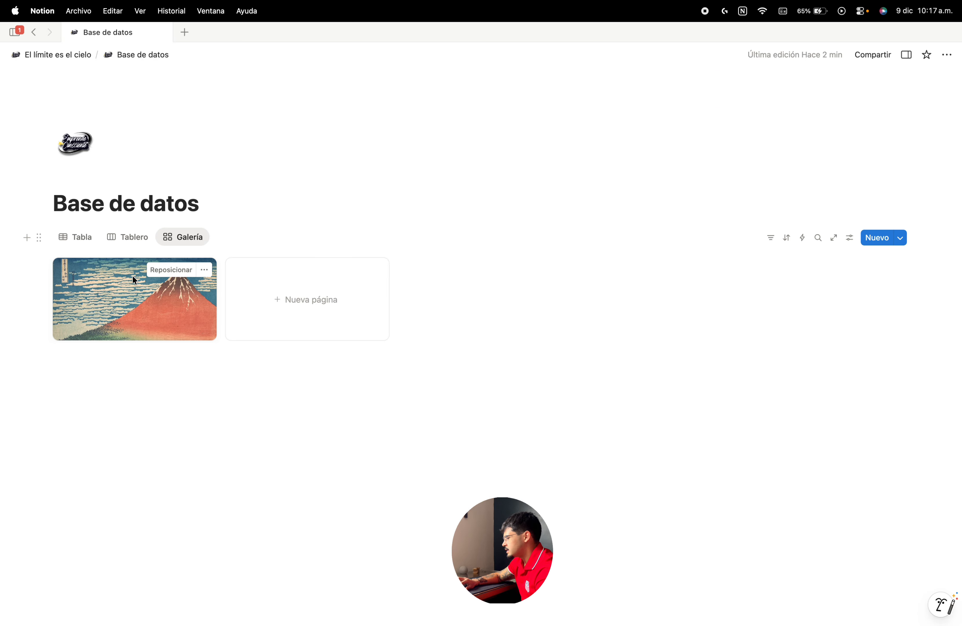
Step: Open the Mis páginas database as a full page and check the Galería view's property visibility settings
{"action": "left_click", "coordinate": [124, 309]}
{"action": "left_click", "coordinate": [135, 55]}
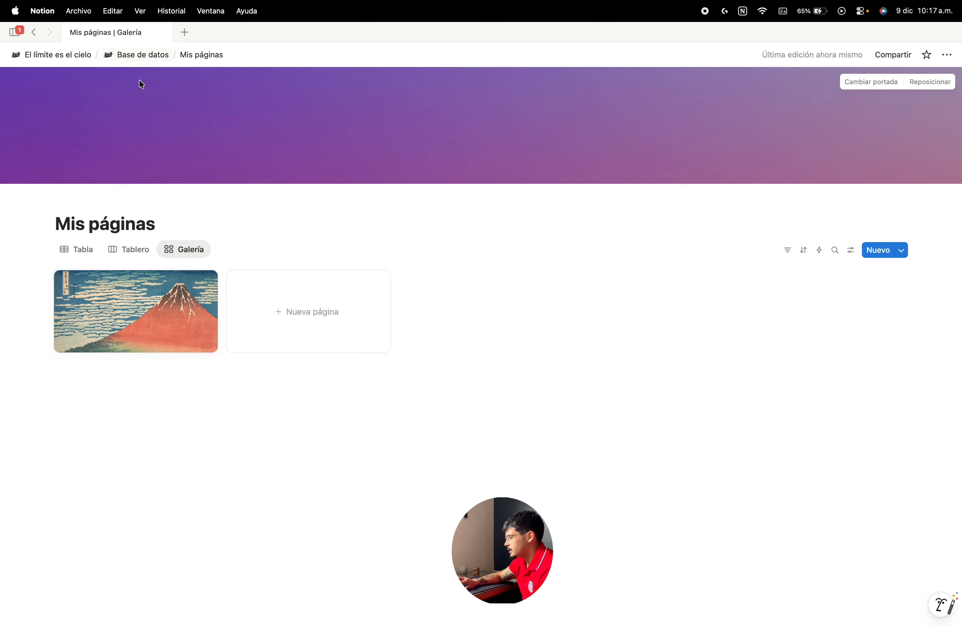
{"action": "left_click", "coordinate": [851, 250]}
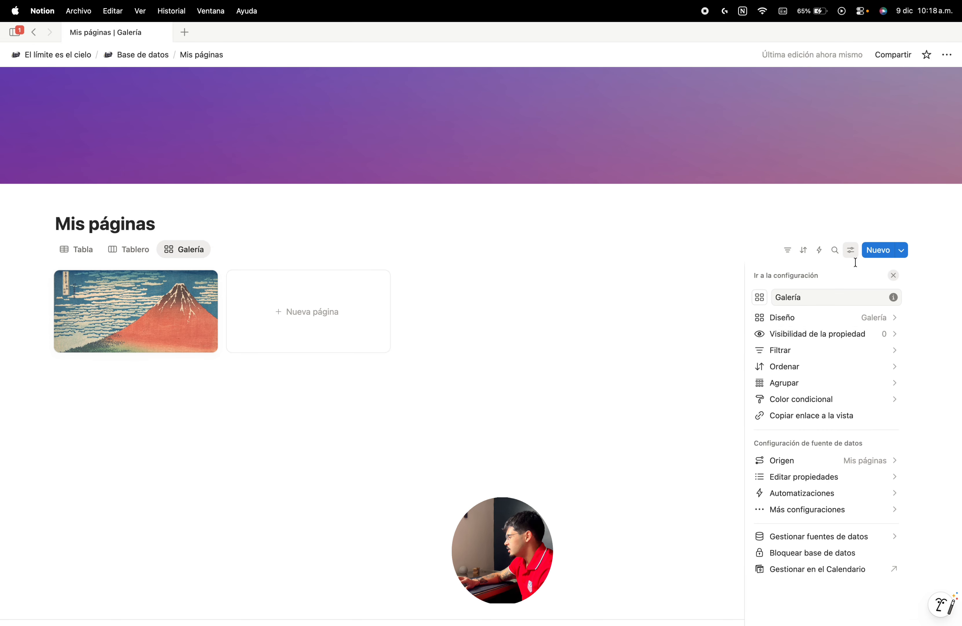
{"action": "left_click", "coordinate": [836, 334]}
{"action": "left_click", "coordinate": [888, 322]}
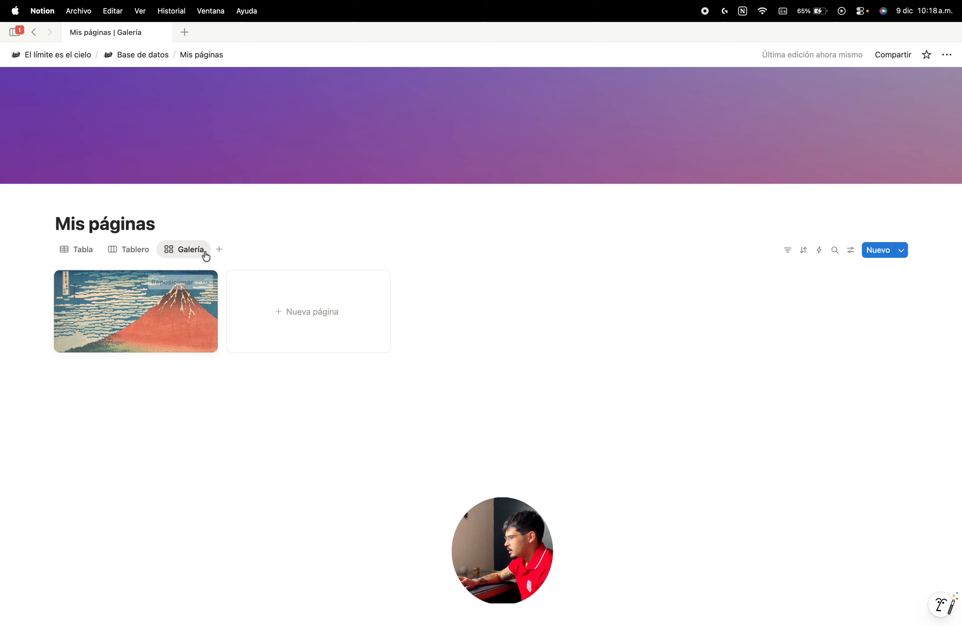
Step: Add a Lista view to Mis páginas, hide the page icon and make pages open in Ventana central
{"action": "left_click", "coordinate": [217, 249]}
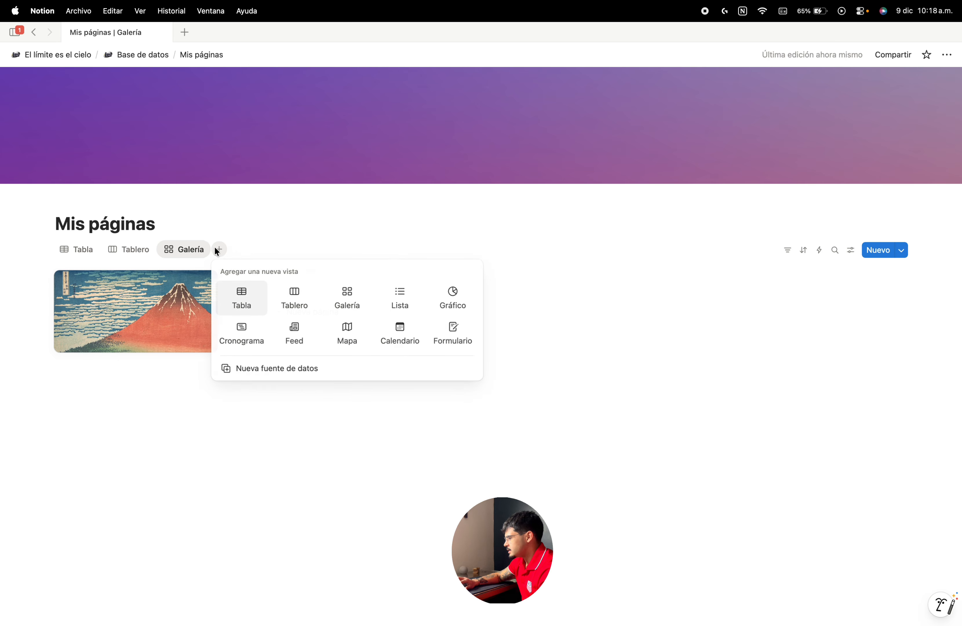
{"action": "left_click", "coordinate": [397, 299]}
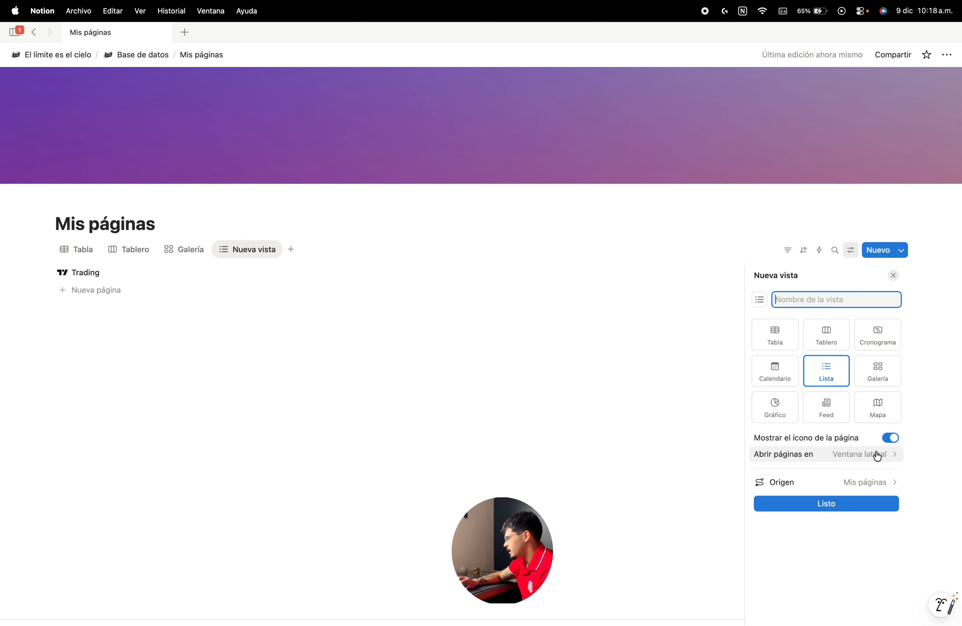
{"action": "left_click", "coordinate": [891, 440]}
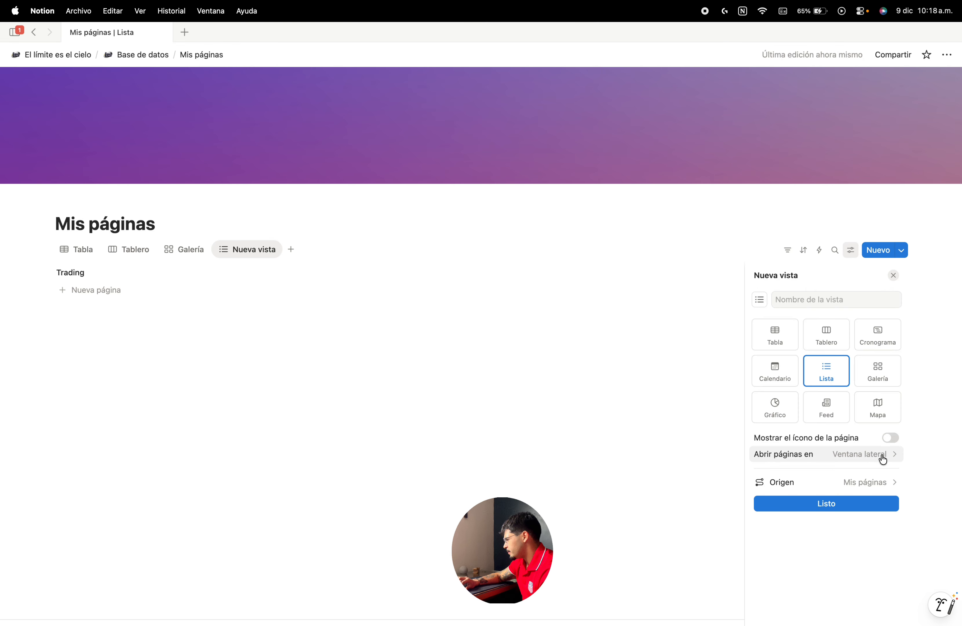
{"action": "left_click", "coordinate": [865, 454]}
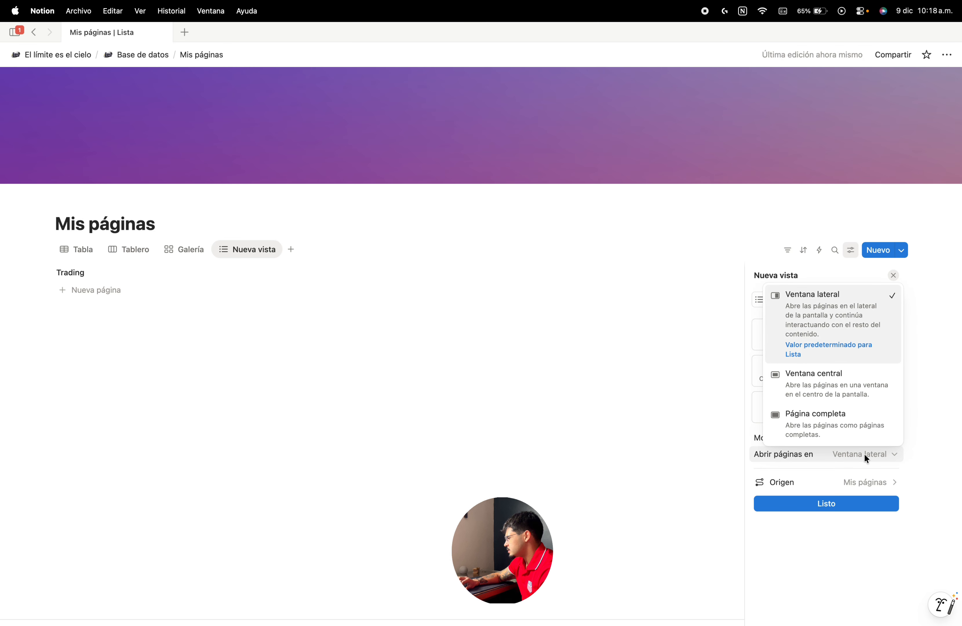
{"action": "left_click", "coordinate": [844, 383]}
Step: Show all properties in the Lista view, try hiding them all, and open the list of editable properties
{"action": "left_click", "coordinate": [827, 332]}
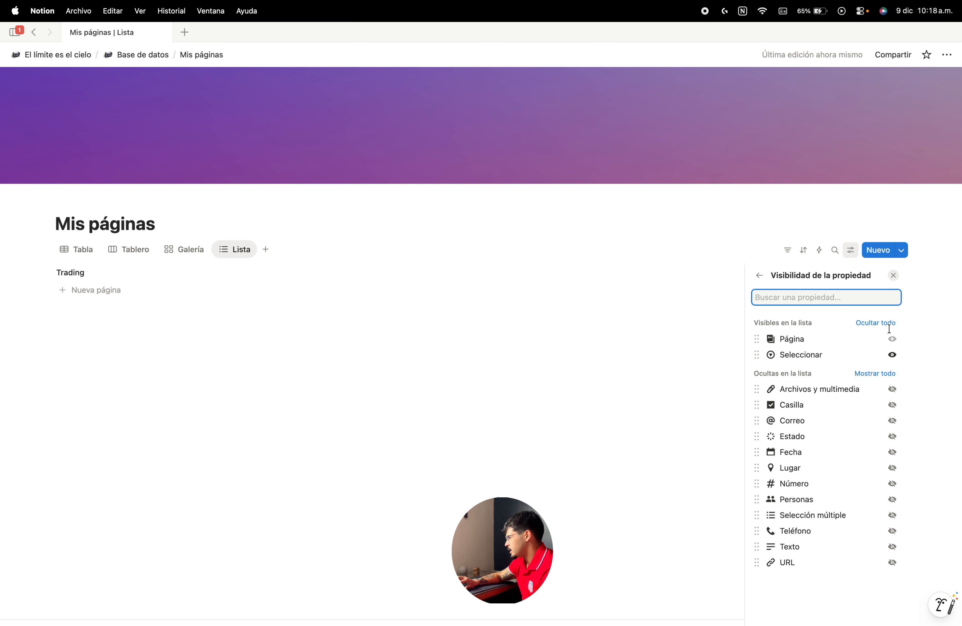
{"action": "left_click", "coordinate": [881, 374]}
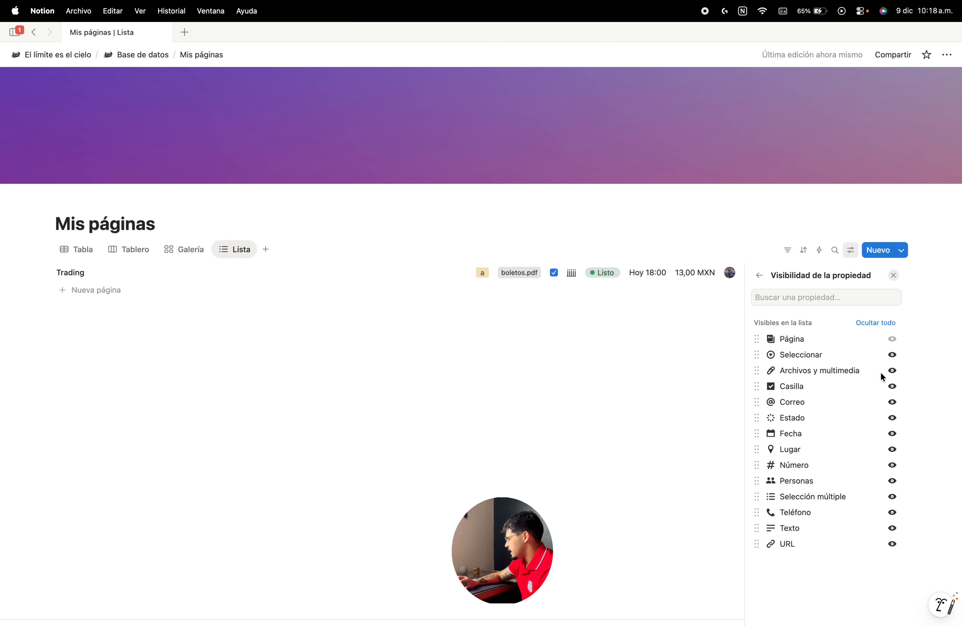
{"action": "left_click", "coordinate": [877, 325]}
{"action": "left_click", "coordinate": [759, 275]}
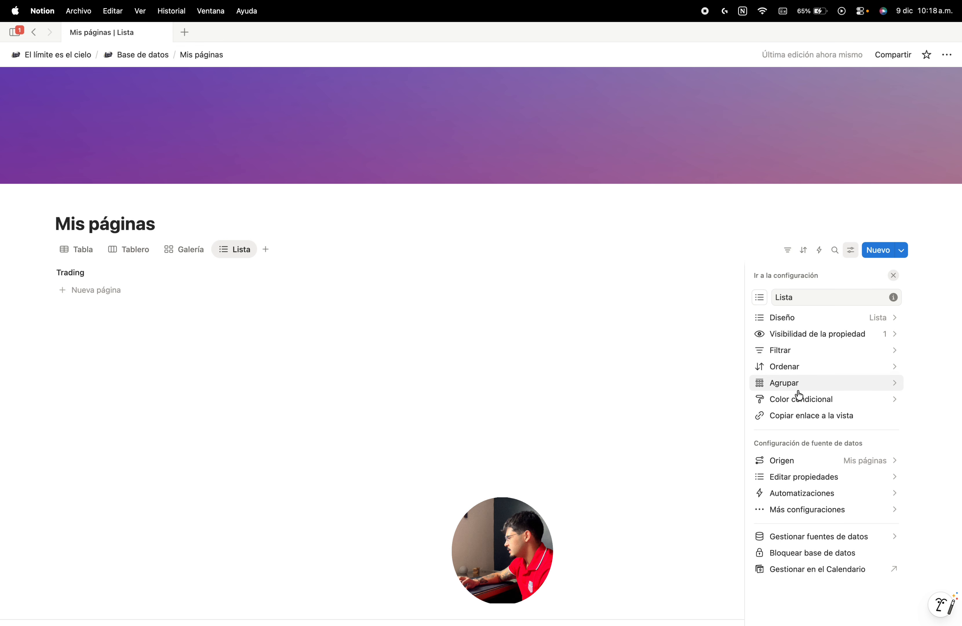
{"action": "left_click", "coordinate": [796, 477]}
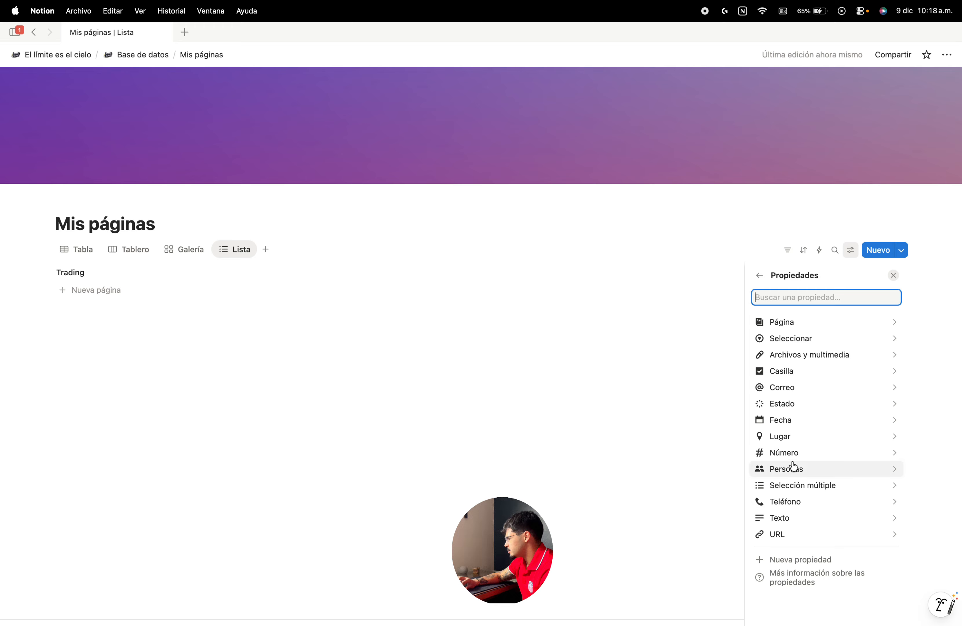
Step: Add a Gráfico view to Mis páginas and close its settings
{"action": "left_click", "coordinate": [266, 251]}
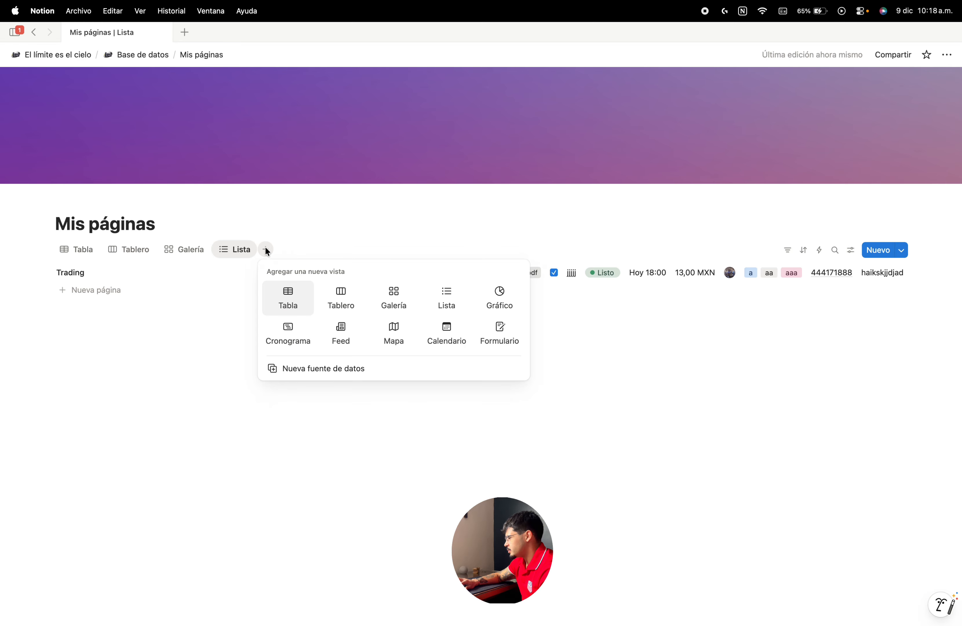
{"action": "left_click", "coordinate": [501, 294]}
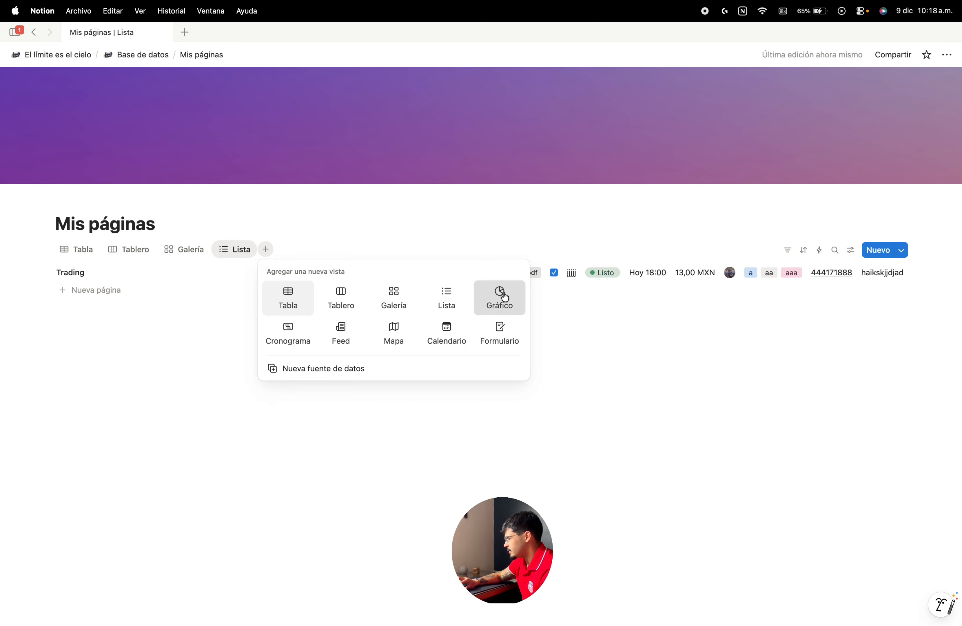
{"action": "left_click", "coordinate": [777, 461]}
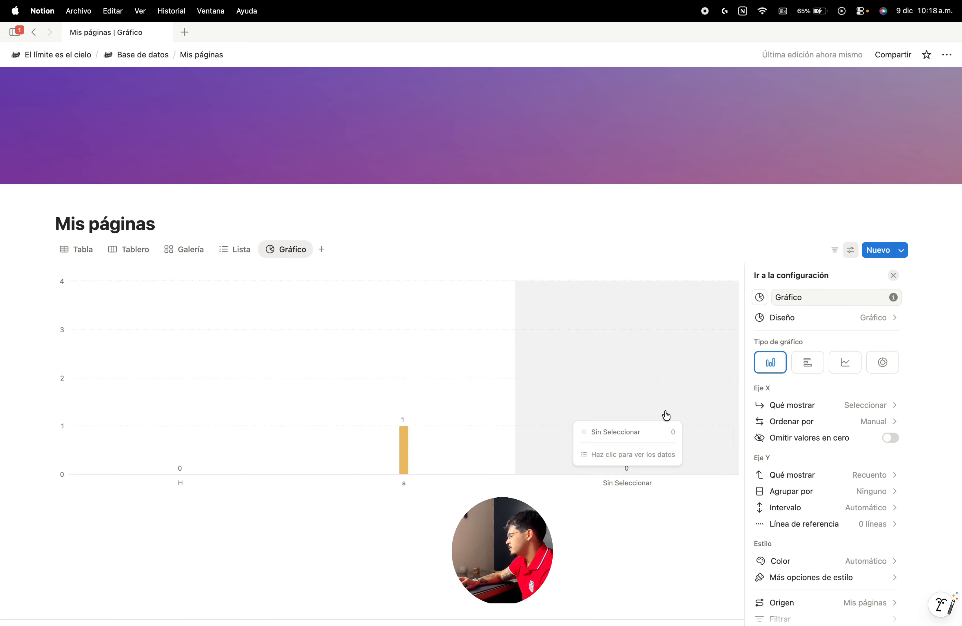
{"action": "left_click", "coordinate": [529, 222]}
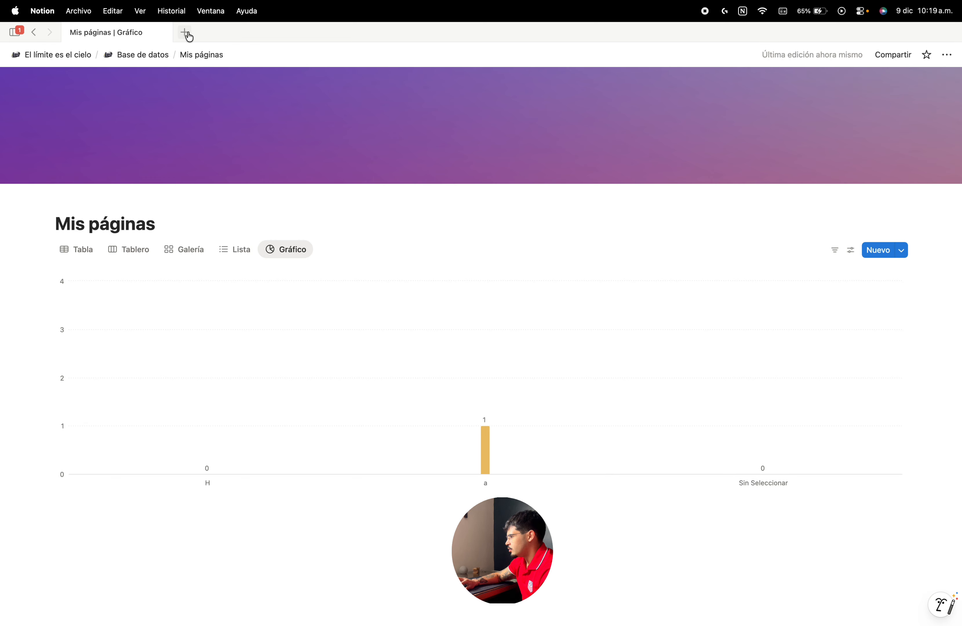
Step: Open the Finanzas page in a new tab and examine its Ingresos chart in the Este año view
{"action": "left_click", "coordinate": [185, 33]}
{"action": "type", "text": "Finanzas"}
{"action": "key", "text": "Return"}
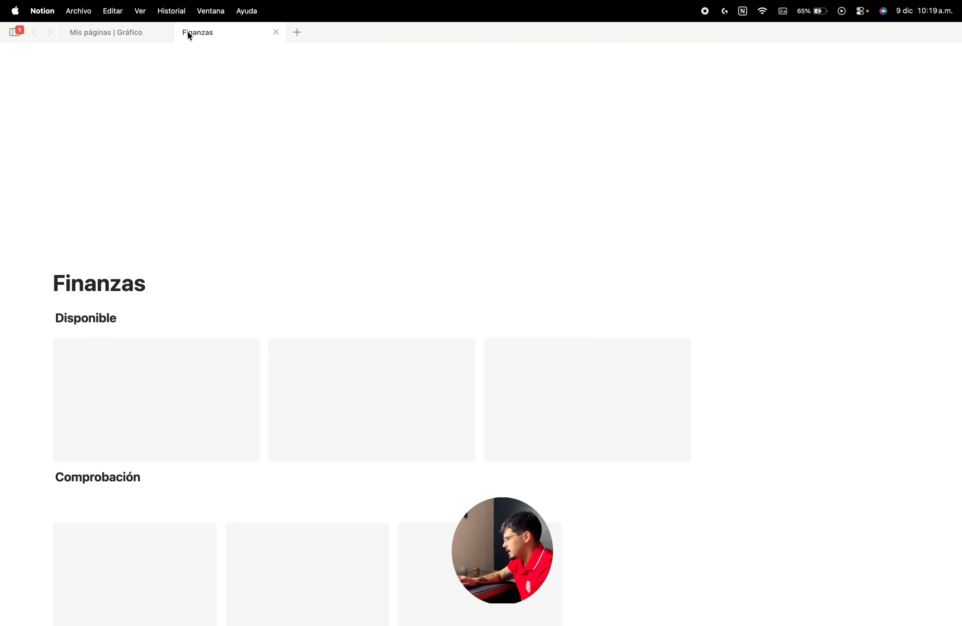
{"action": "scroll", "coordinate": [124, 207], "scroll_direction": "down", "scroll_amount": 5}
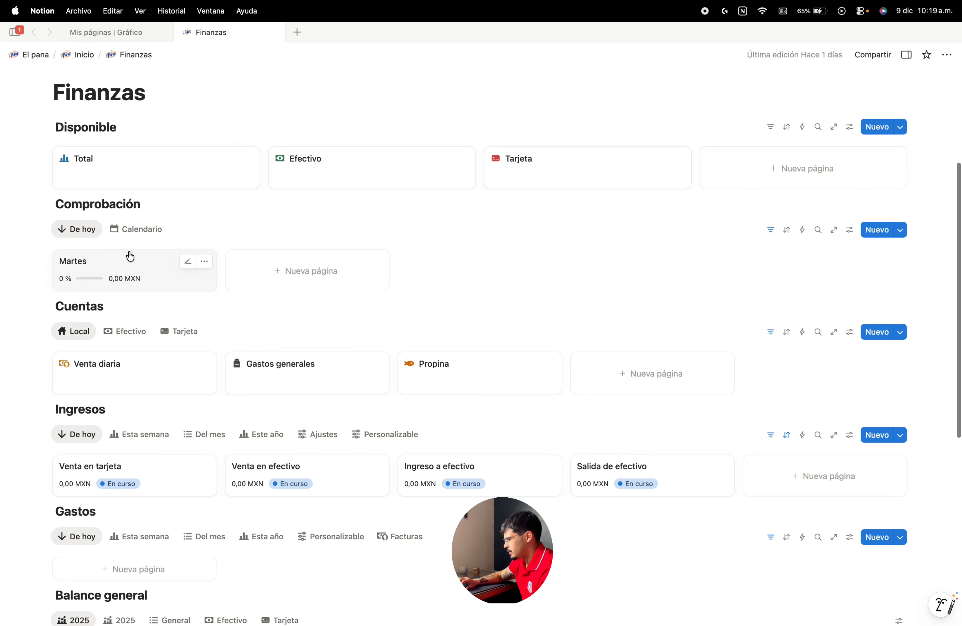
{"action": "scroll", "coordinate": [131, 285], "scroll_direction": "down", "scroll_amount": 4}
{"action": "left_click", "coordinate": [245, 295]}
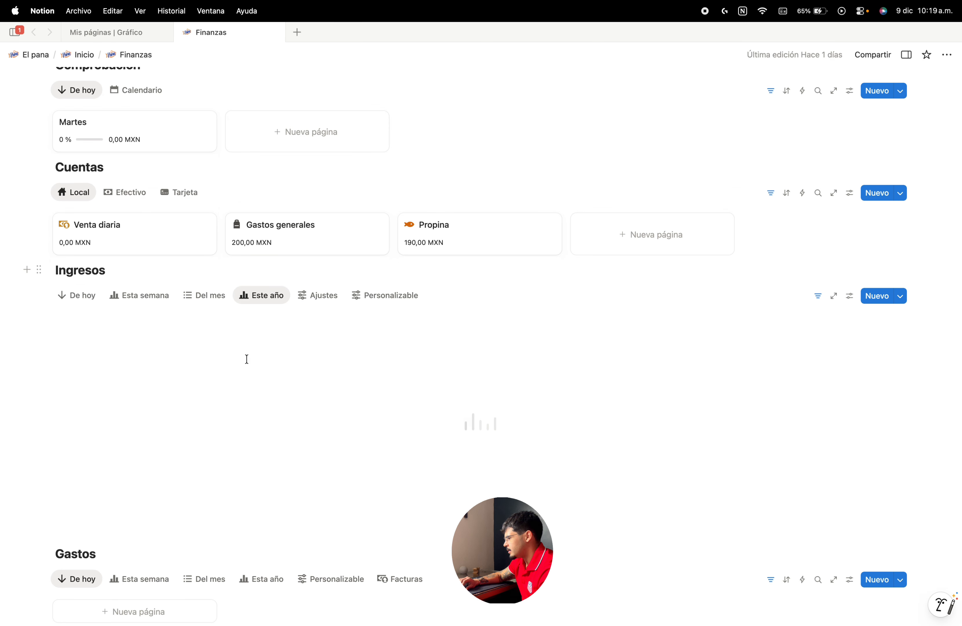
{"action": "scroll", "coordinate": [245, 354], "scroll_direction": "down", "scroll_amount": 3}
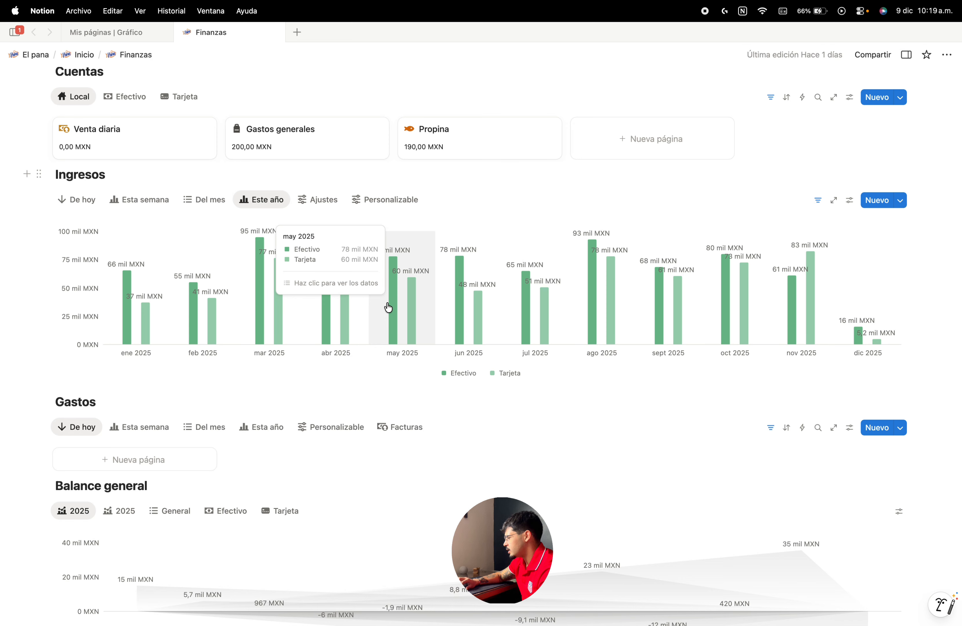
Step: Examine the Gastos chart in the Esta año view, and switch both Gastos and Ingresos to Esta semana
{"action": "scroll", "coordinate": [388, 307], "scroll_direction": "up", "scroll_amount": 1}
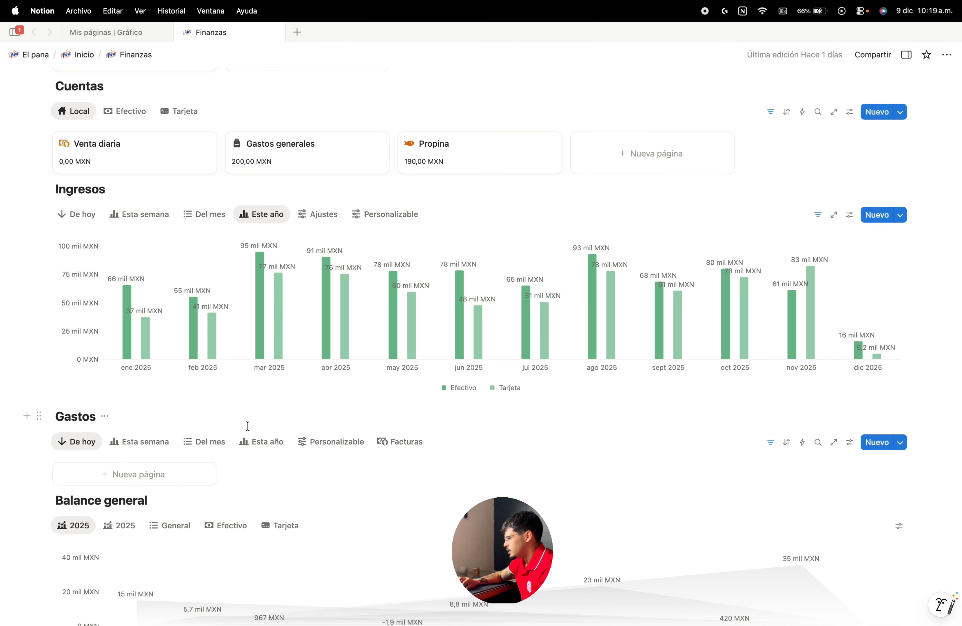
{"action": "left_click", "coordinate": [255, 441]}
{"action": "scroll", "coordinate": [406, 386], "scroll_direction": "down", "scroll_amount": 2}
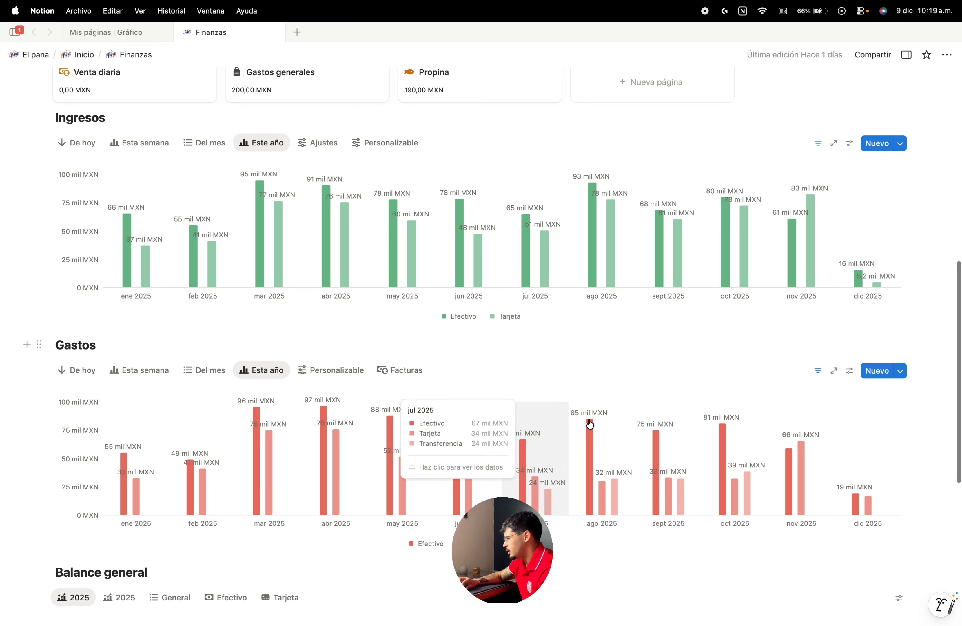
{"action": "scroll", "coordinate": [415, 254], "scroll_direction": "up", "scroll_amount": 2}
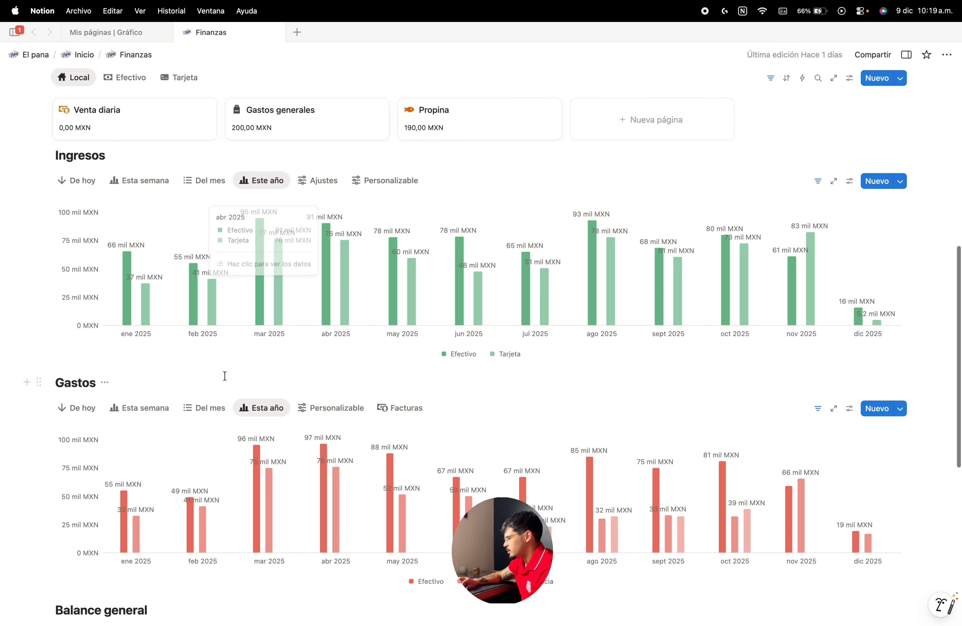
{"action": "left_click", "coordinate": [152, 412]}
{"action": "left_click", "coordinate": [145, 183]}
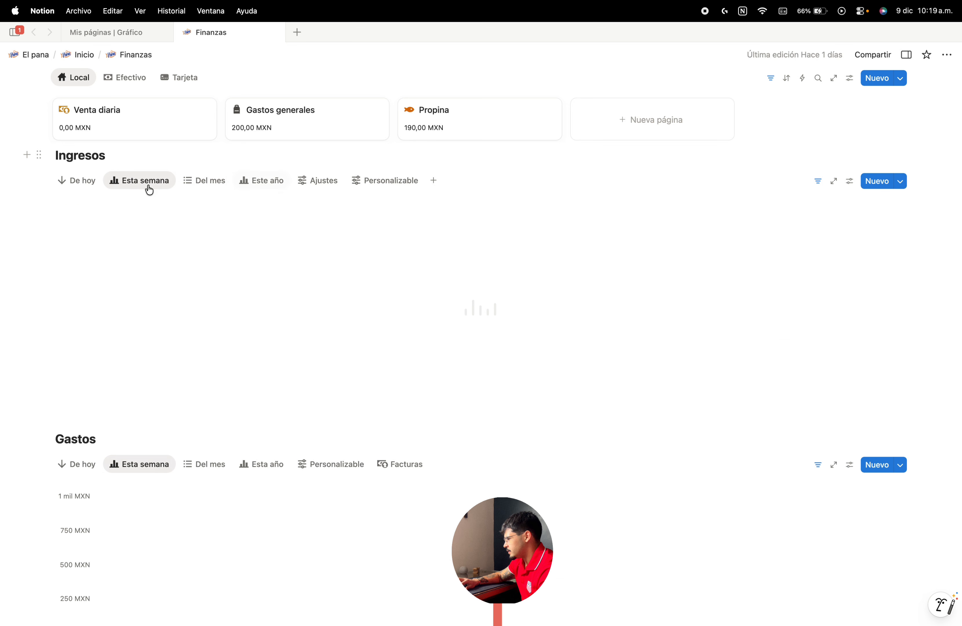
{"action": "scroll", "coordinate": [264, 227], "scroll_direction": "up", "scroll_amount": 3}
Step: Return from Finanzas to the Base de datos page and open the Gráfico view's settings
{"action": "left_click", "coordinate": [119, 32]}
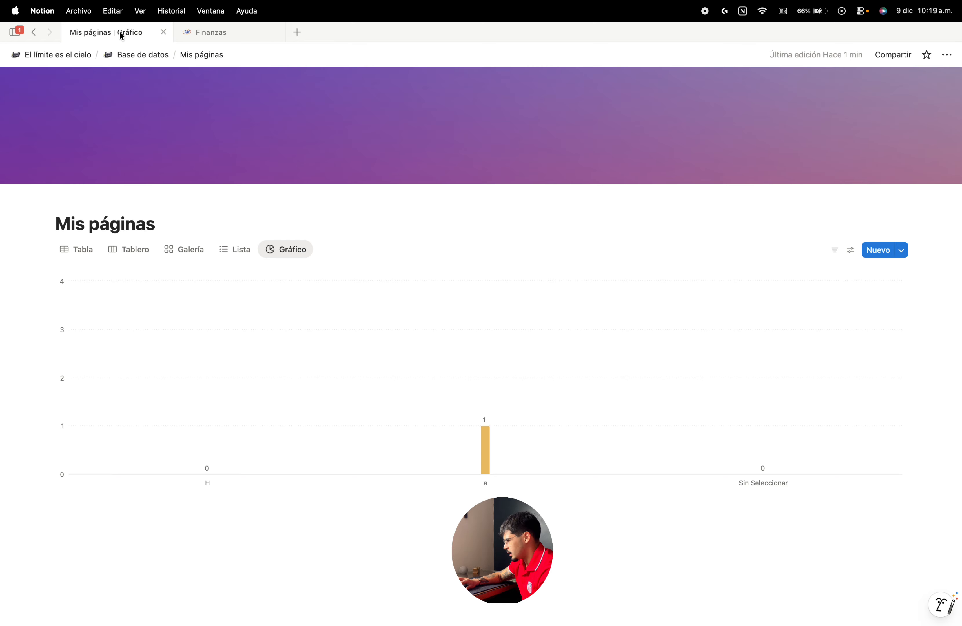
{"action": "left_click", "coordinate": [136, 55]}
{"action": "left_click", "coordinate": [849, 237]}
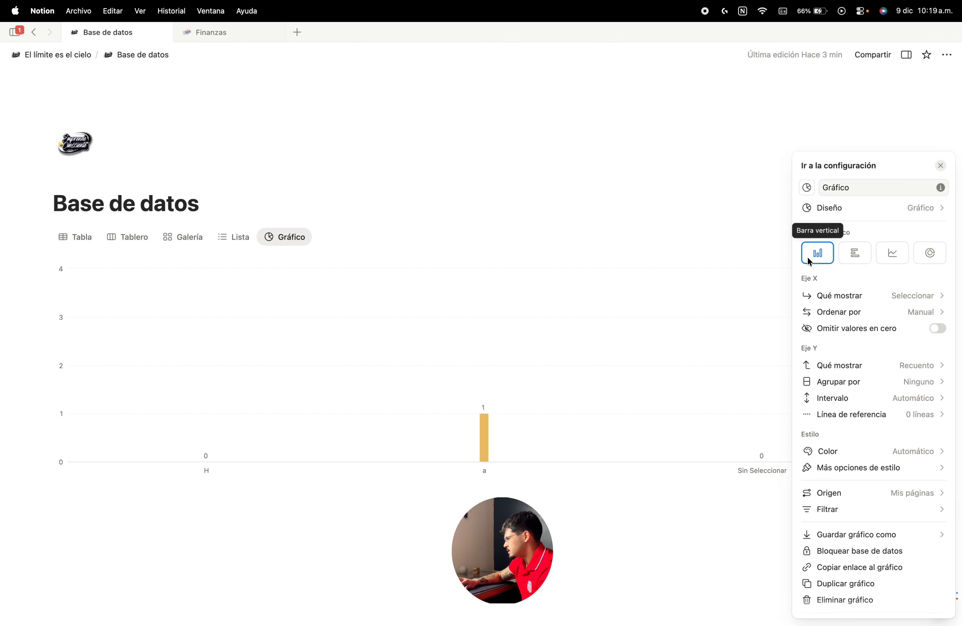
Step: Try the horizontal bar, line and donut chart types on the Gráfico view and switch back to vertical bars
{"action": "left_click", "coordinate": [851, 255]}
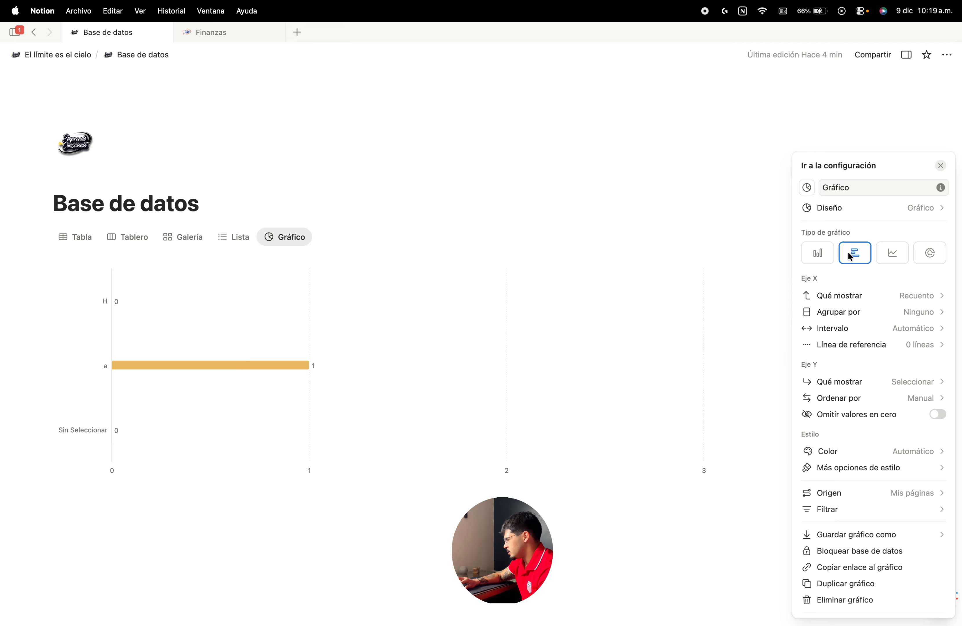
{"action": "left_click", "coordinate": [891, 254]}
{"action": "left_click", "coordinate": [930, 253]}
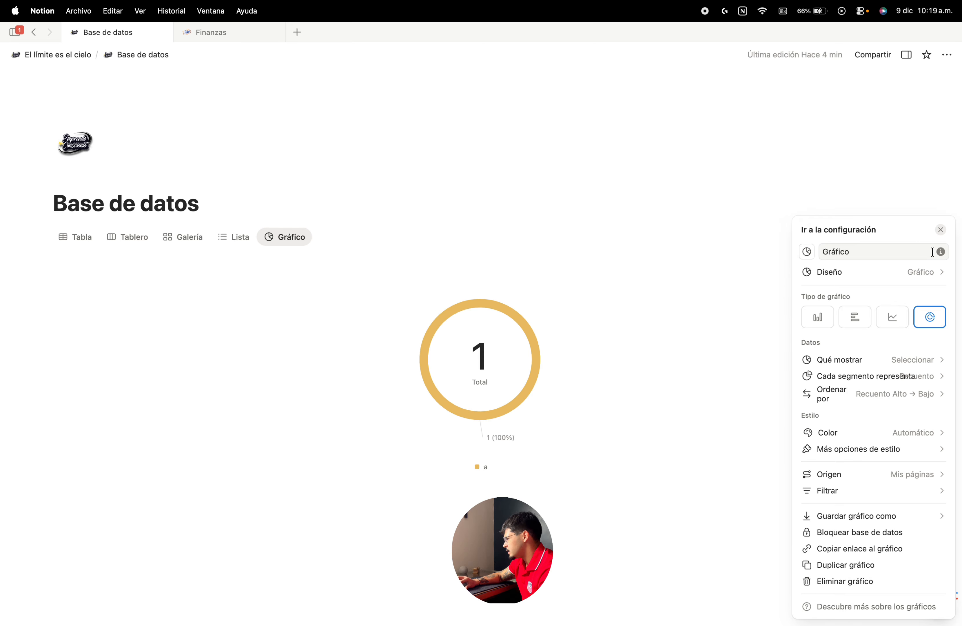
{"action": "left_click", "coordinate": [816, 318]}
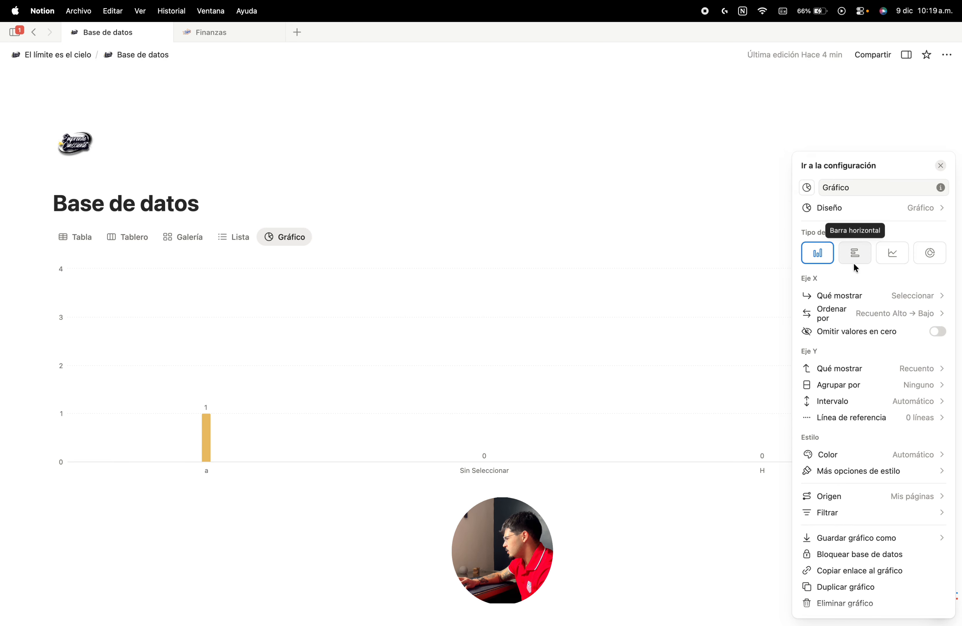
Step: Set the chart's X axis to show Fecha by Semana, with weeks starting on Lunes
{"action": "scroll", "coordinate": [876, 412], "scroll_direction": "down", "scroll_amount": 1}
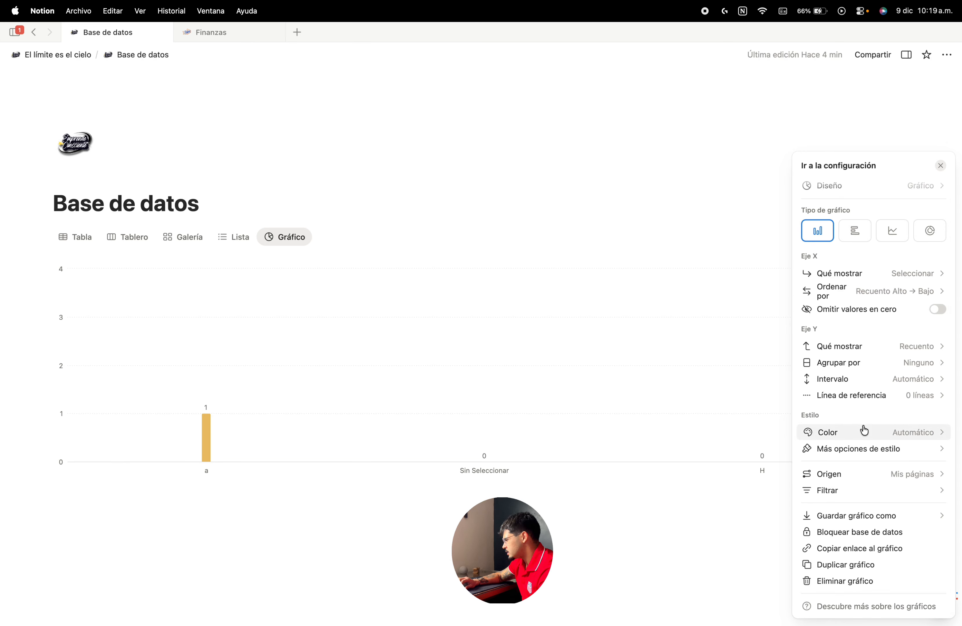
{"action": "scroll", "coordinate": [864, 430], "scroll_direction": "up", "scroll_amount": 1}
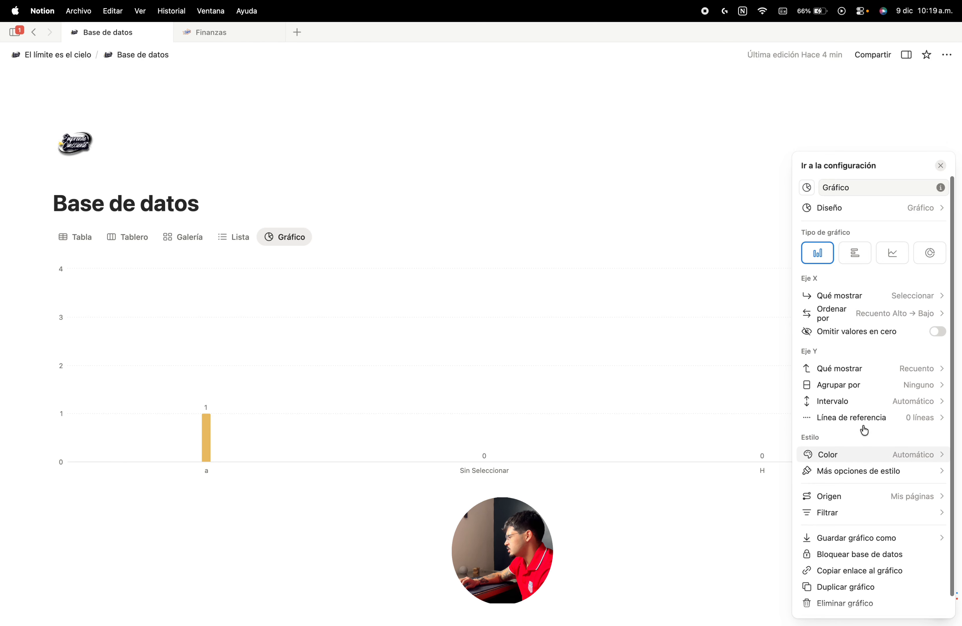
{"action": "left_click", "coordinate": [854, 299]}
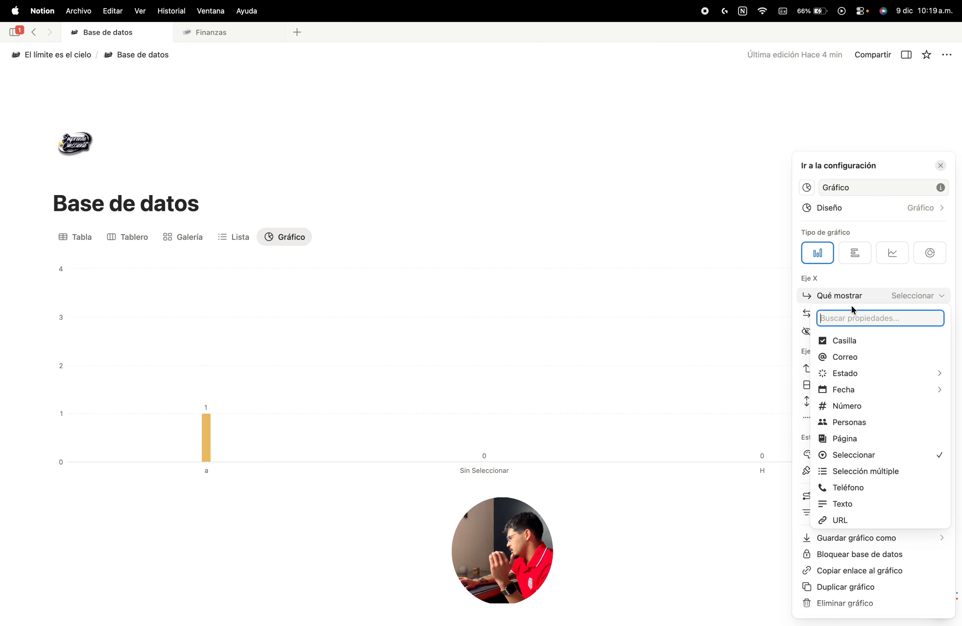
{"action": "mouse_move", "coordinate": [852, 395]}
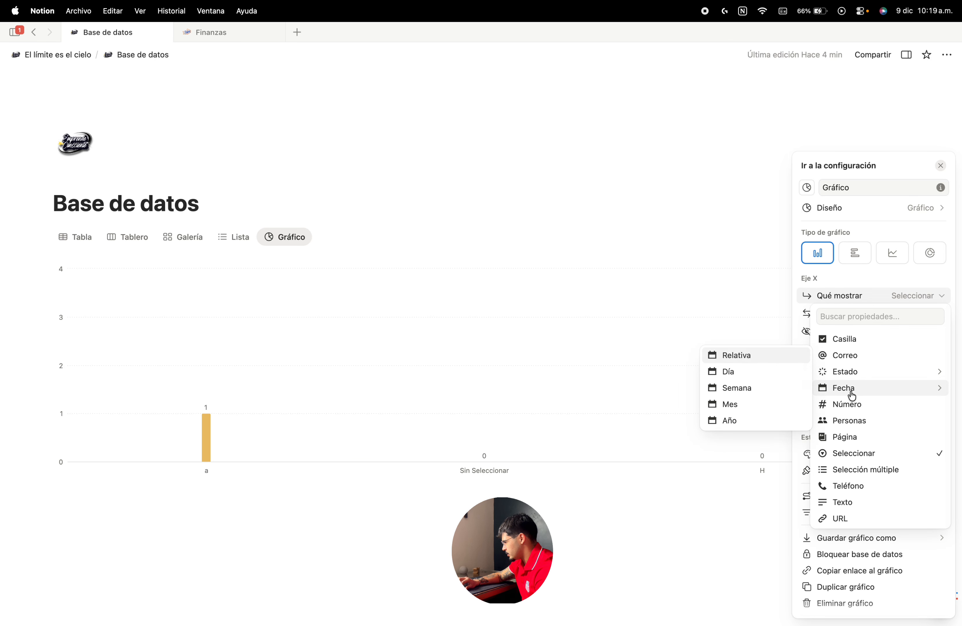
{"action": "left_click", "coordinate": [759, 385]}
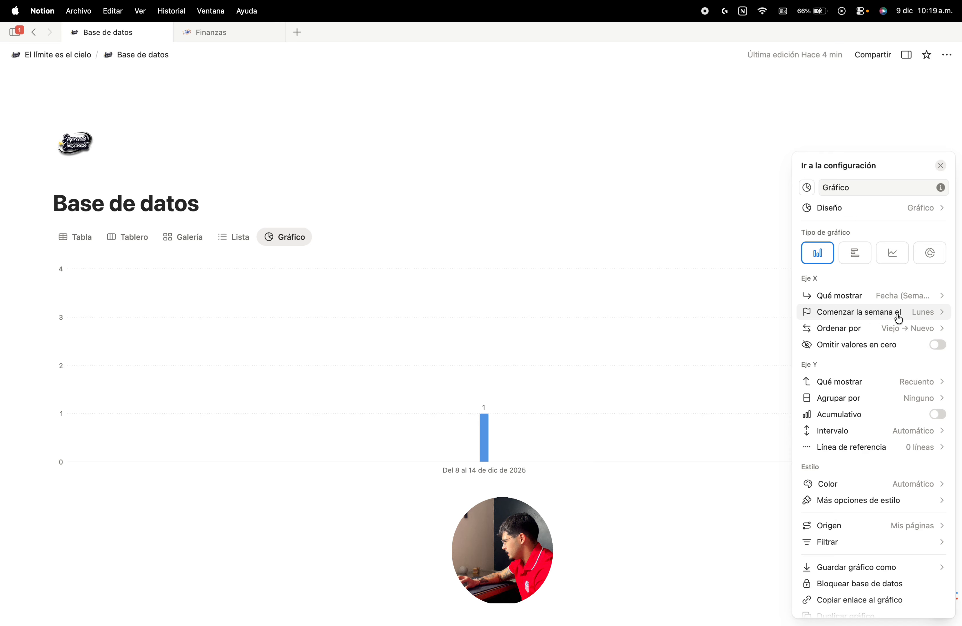
{"action": "left_click", "coordinate": [898, 315]}
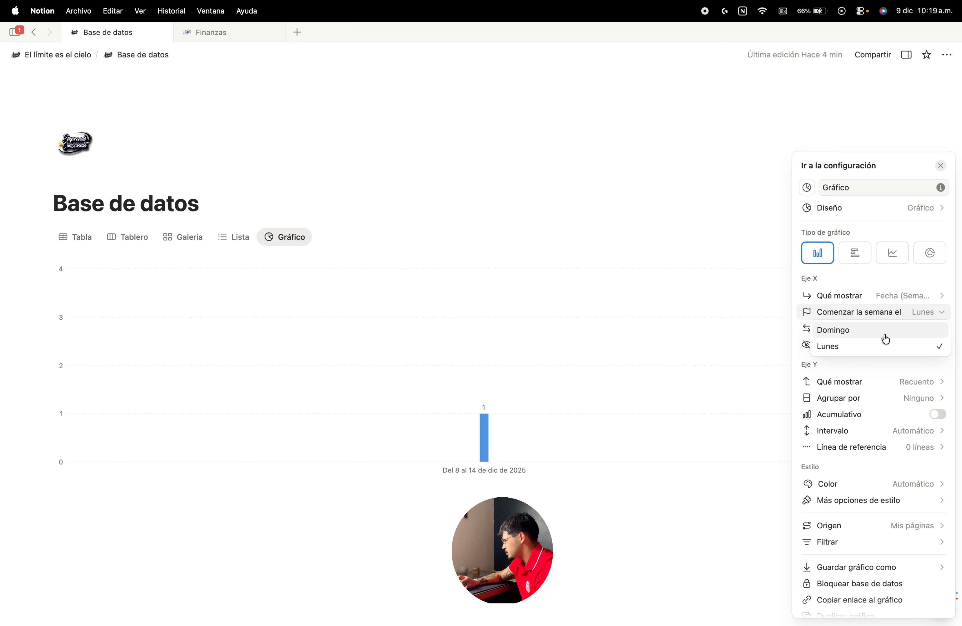
{"action": "left_click", "coordinate": [879, 349]}
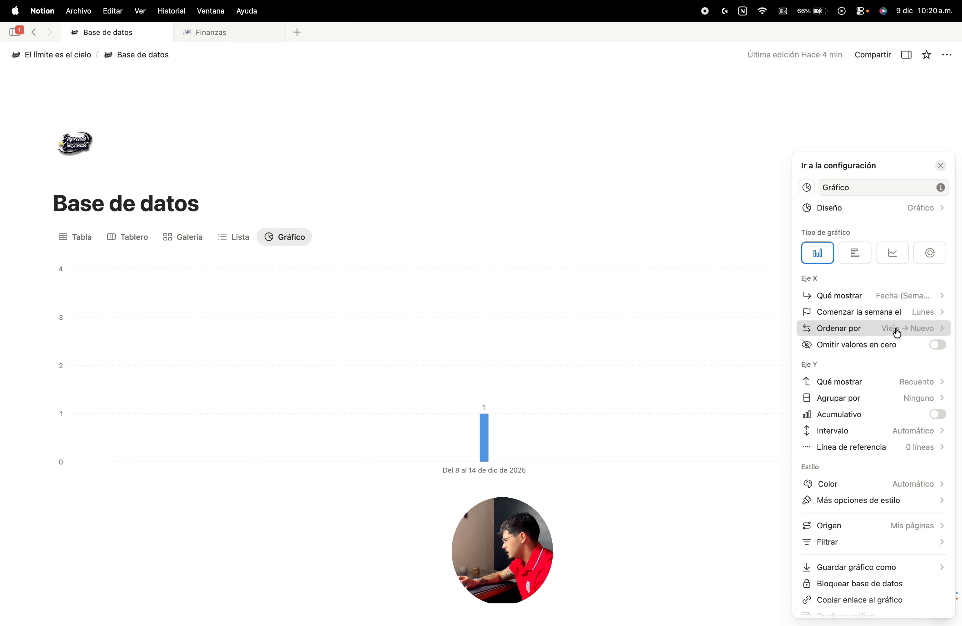
Step: Check the X axis sort order and turn on omitting zero values for the chart
{"action": "left_click", "coordinate": [897, 332]}
{"action": "left_click", "coordinate": [897, 333]}
{"action": "left_click", "coordinate": [937, 345]}
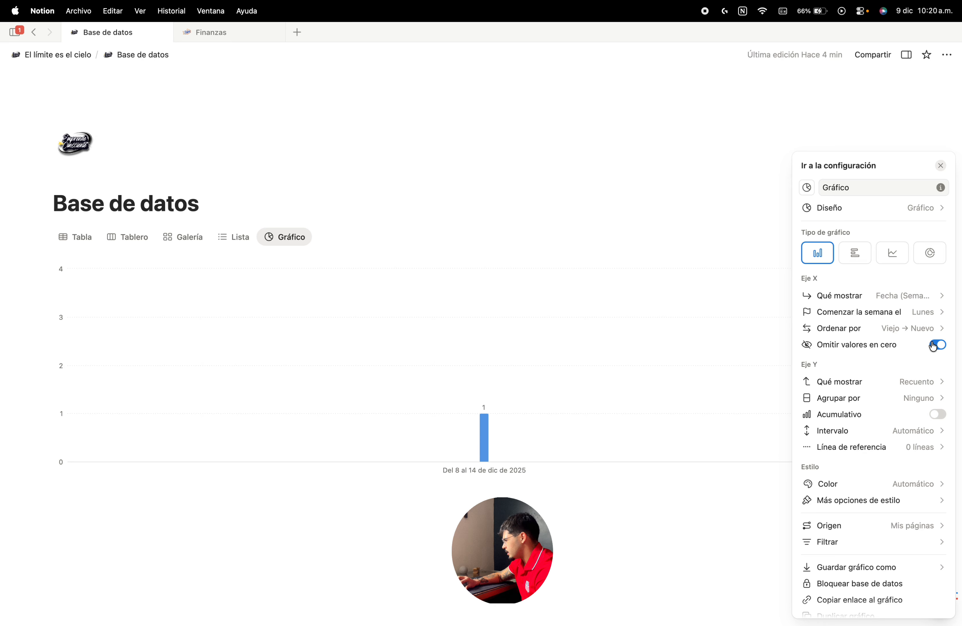
Step: Set the chart's Y axis to show the Suma of the Número property
{"action": "left_click", "coordinate": [917, 381]}
{"action": "mouse_move", "coordinate": [875, 445]}
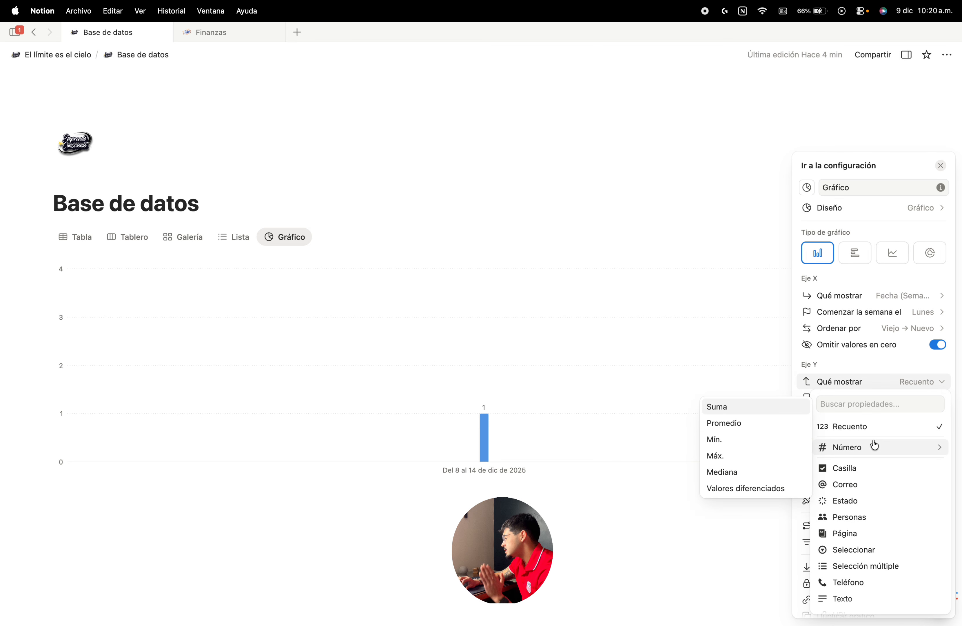
{"action": "scroll", "coordinate": [861, 533], "scroll_direction": "down", "scroll_amount": 1}
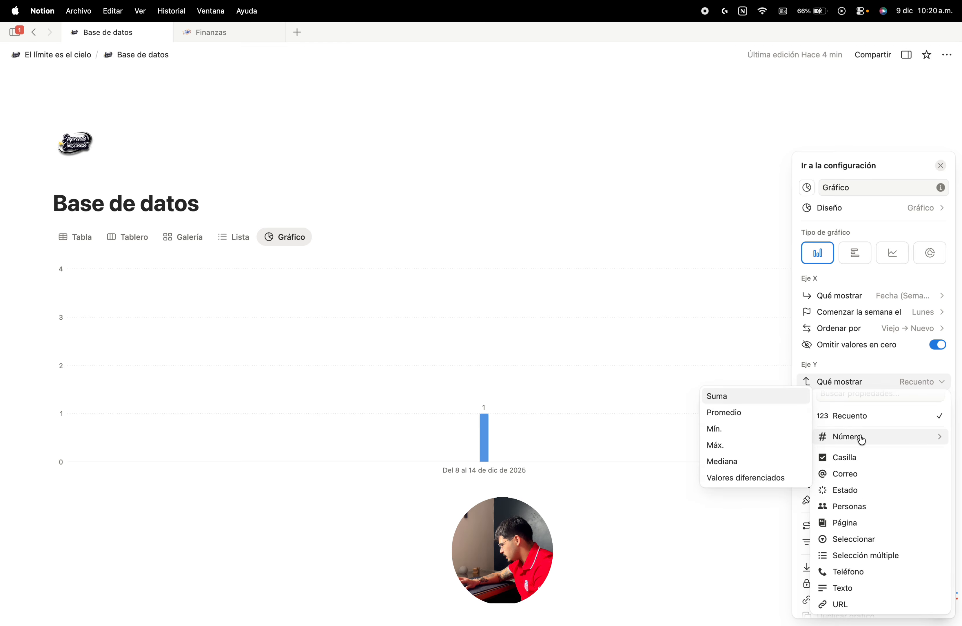
{"action": "left_click", "coordinate": [731, 398]}
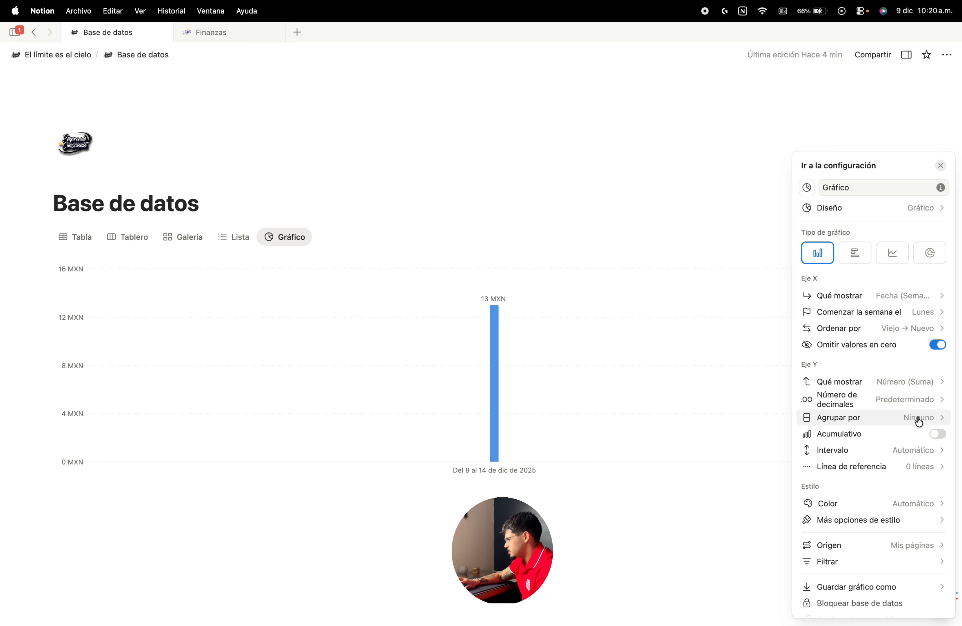
Step: Add a reference line to the chart with a value of 20 and the label 2%
{"action": "left_click", "coordinate": [917, 466]}
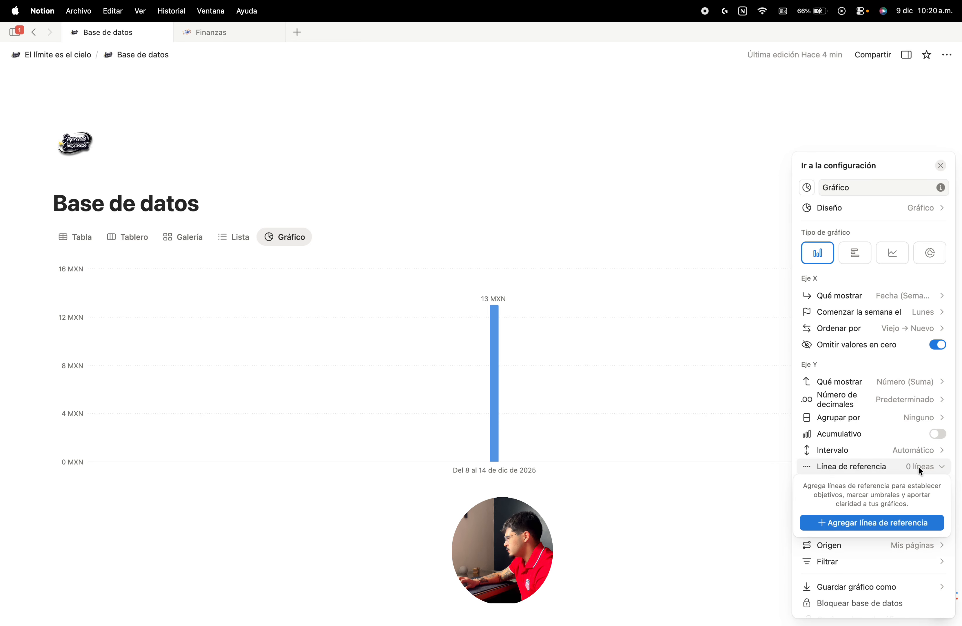
{"action": "left_click", "coordinate": [900, 525]}
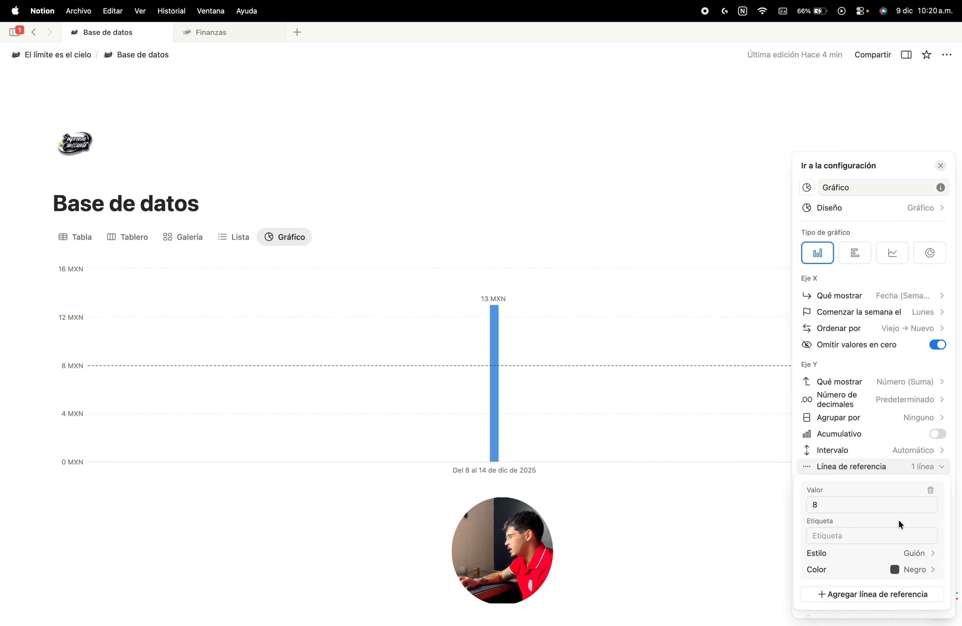
{"action": "left_click", "coordinate": [877, 505]}
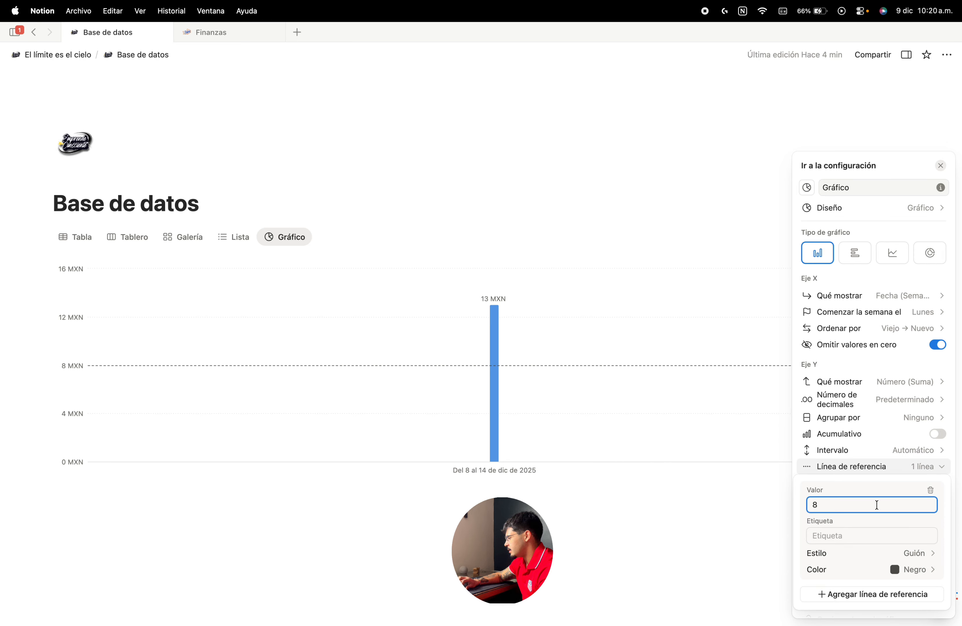
{"action": "left_click", "coordinate": [867, 534]}
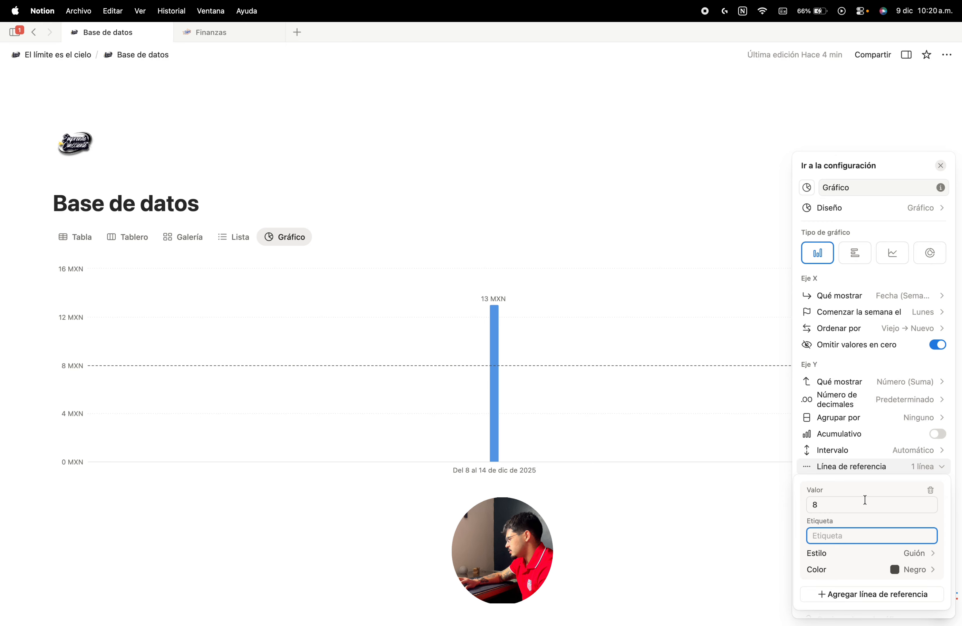
{"action": "left_click", "coordinate": [864, 501]}
{"action": "key", "text": "BackSpace"}
{"action": "type", "text": "20"}
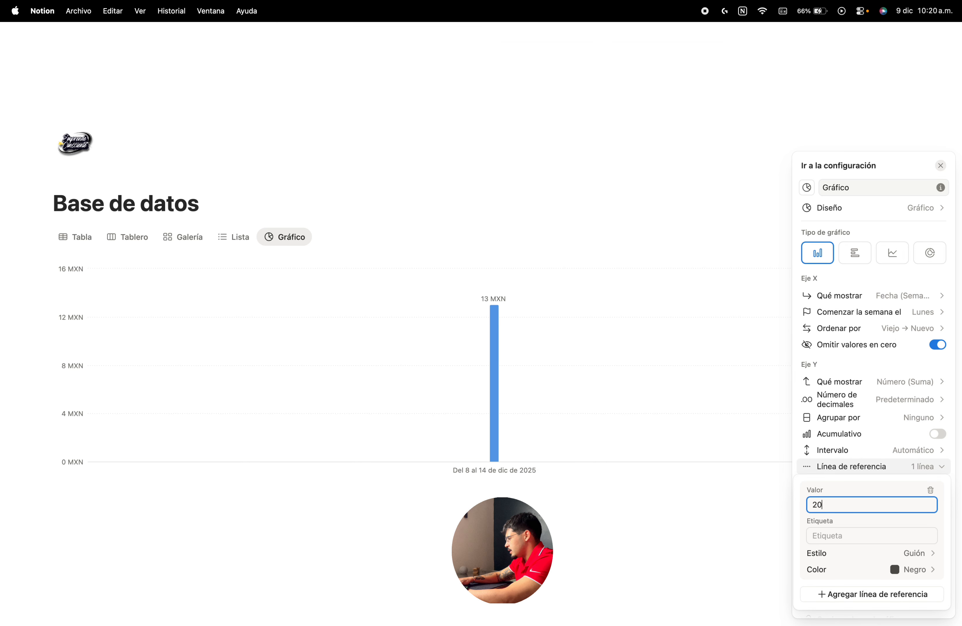
{"action": "left_click", "coordinate": [856, 536]}
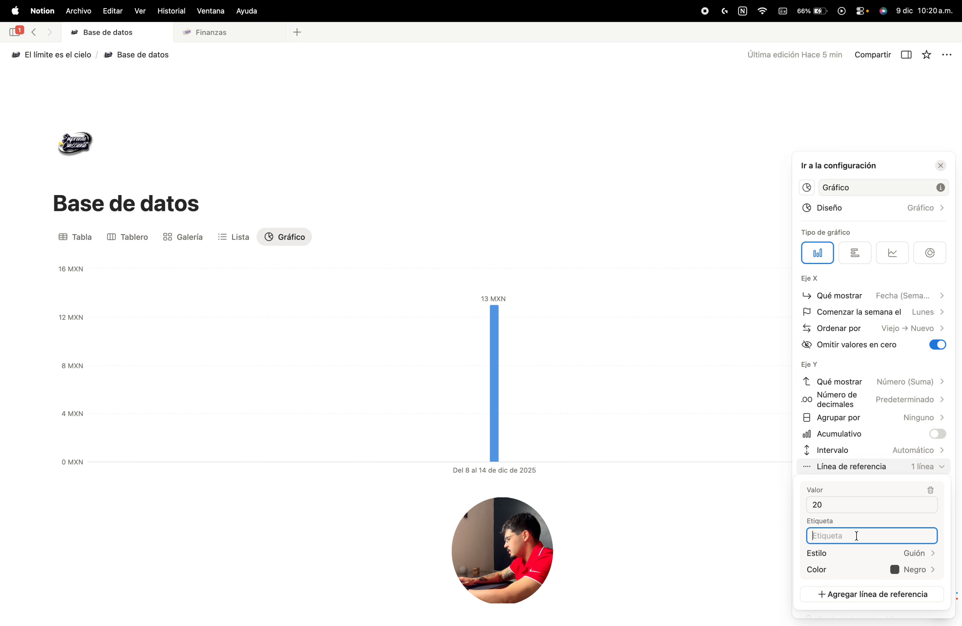
{"action": "type", "text": "2%"}
Step: Set the reference line's value to 15
{"action": "left_click", "coordinate": [844, 502]}
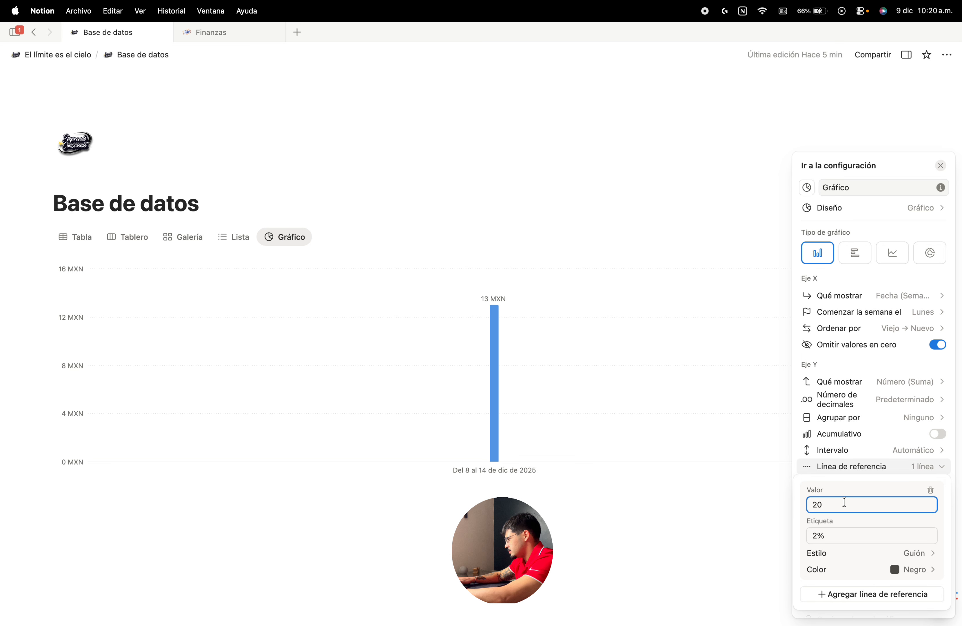
{"action": "key", "text": "BackSpace"}
{"action": "key", "text": "BackSpace"}
{"action": "type", "text": "15"}
{"action": "left_click", "coordinate": [793, 503]}
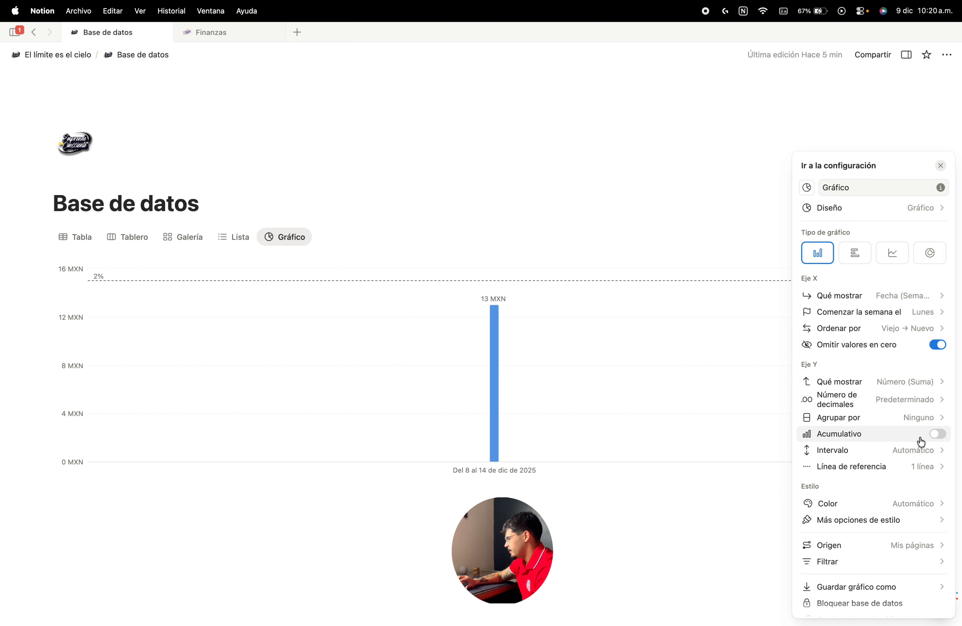
Step: Set the chart's color to Sin color and its height to Pequeña
{"action": "left_click", "coordinate": [905, 504]}
{"action": "left_click", "coordinate": [915, 353]}
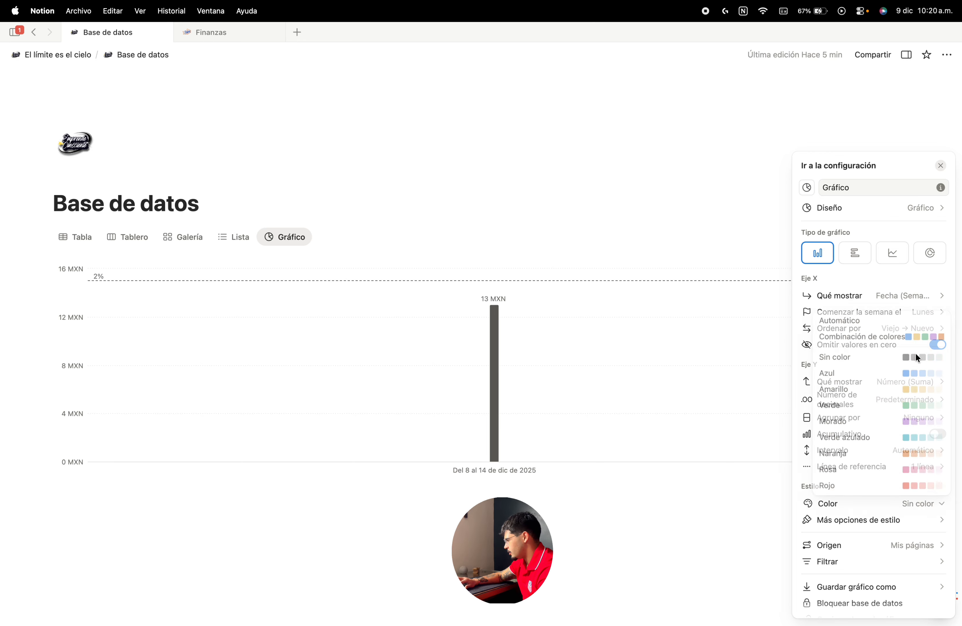
{"action": "left_click", "coordinate": [866, 521]}
{"action": "left_click", "coordinate": [906, 368]}
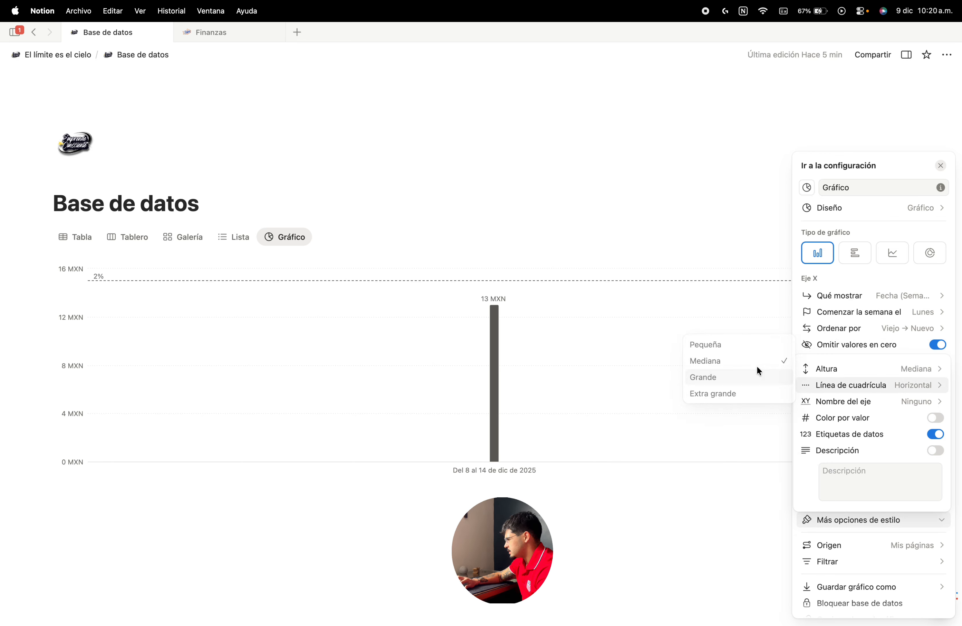
{"action": "left_click", "coordinate": [744, 346]}
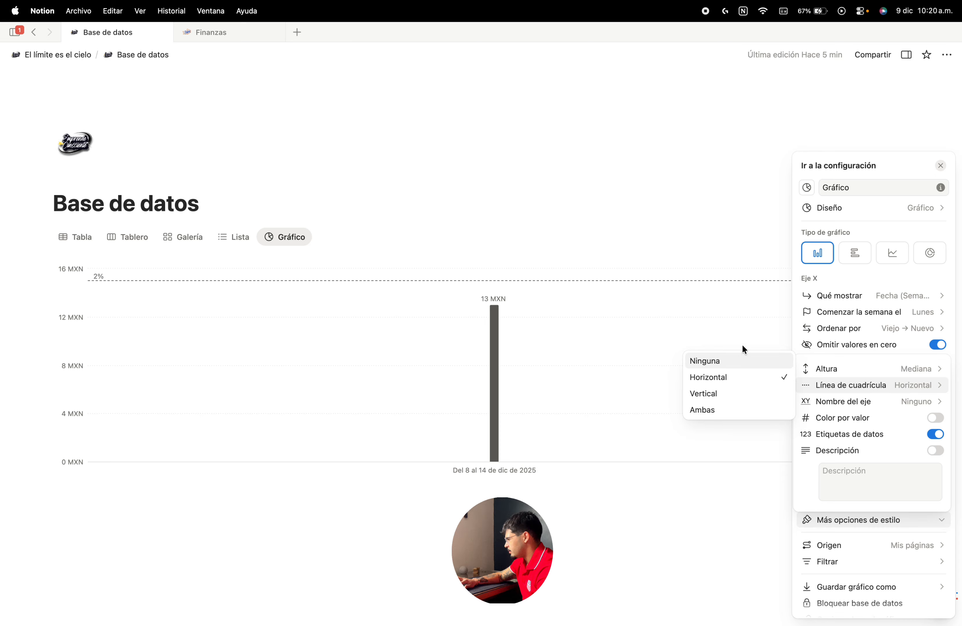
Step: Try Ambas for the chart's grid lines, and settle on Ninguna
{"action": "left_click", "coordinate": [743, 409]}
{"action": "left_click", "coordinate": [835, 384]}
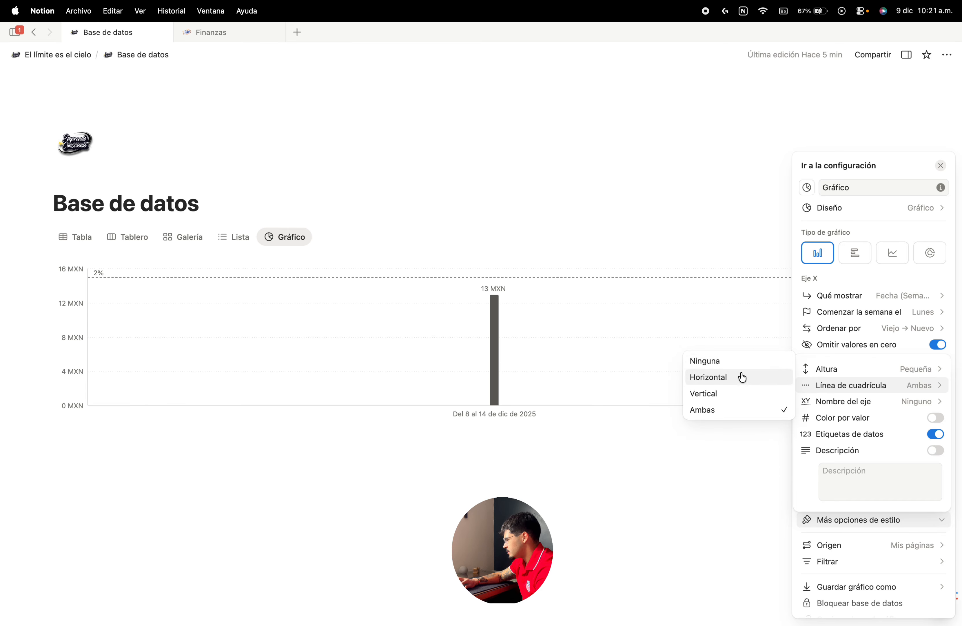
{"action": "left_click", "coordinate": [741, 360]}
Step: Turn on Color por valor for the chart, and toggle Etiquetas de datos off and back on
{"action": "left_click", "coordinate": [936, 420]}
{"action": "left_click", "coordinate": [937, 420]}
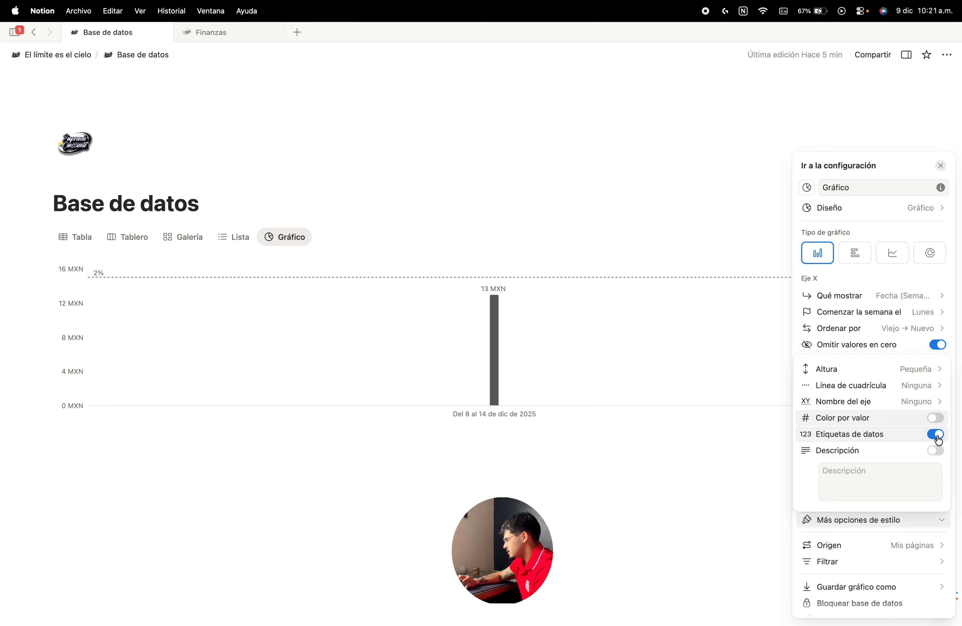
{"action": "left_click", "coordinate": [940, 433]}
{"action": "left_click", "coordinate": [941, 431]}
{"action": "left_click", "coordinate": [936, 418]}
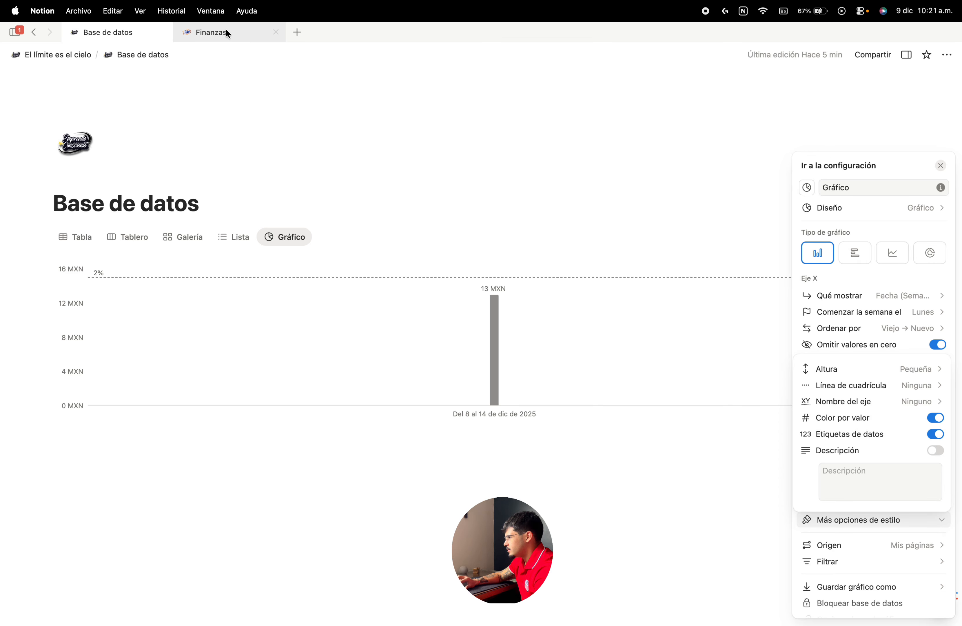
Step: Open the El límite es el cielo page in a new tab and go to its Vista diaria page
{"action": "left_click", "coordinate": [298, 33]}
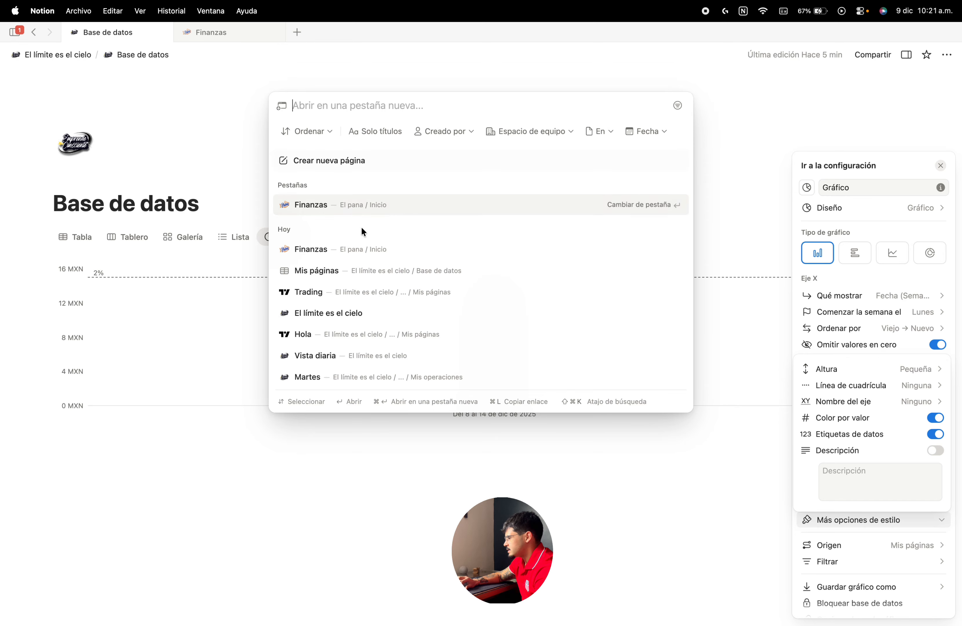
{"action": "left_click", "coordinate": [327, 311]}
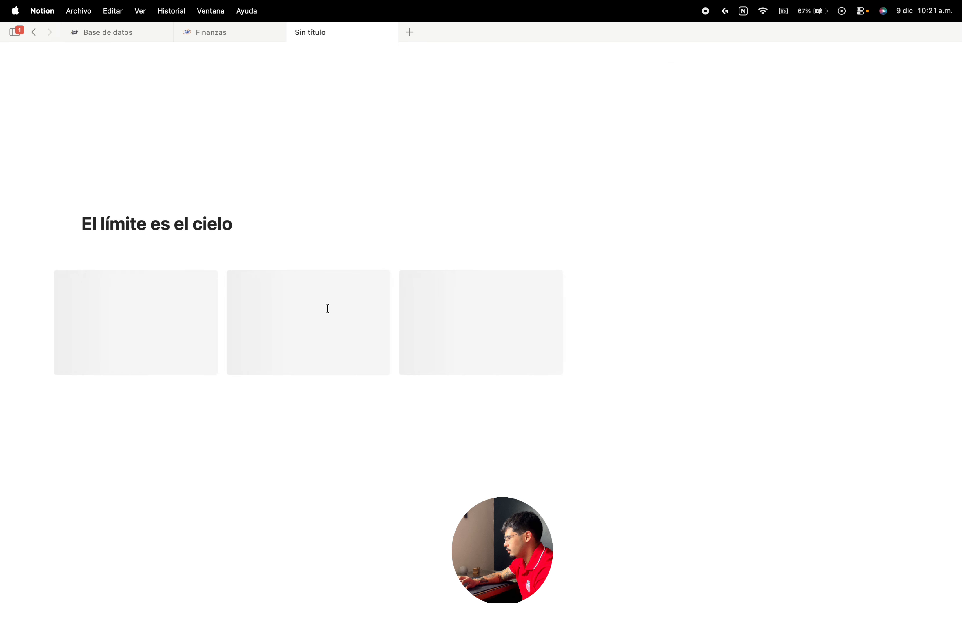
{"action": "left_click", "coordinate": [132, 317]}
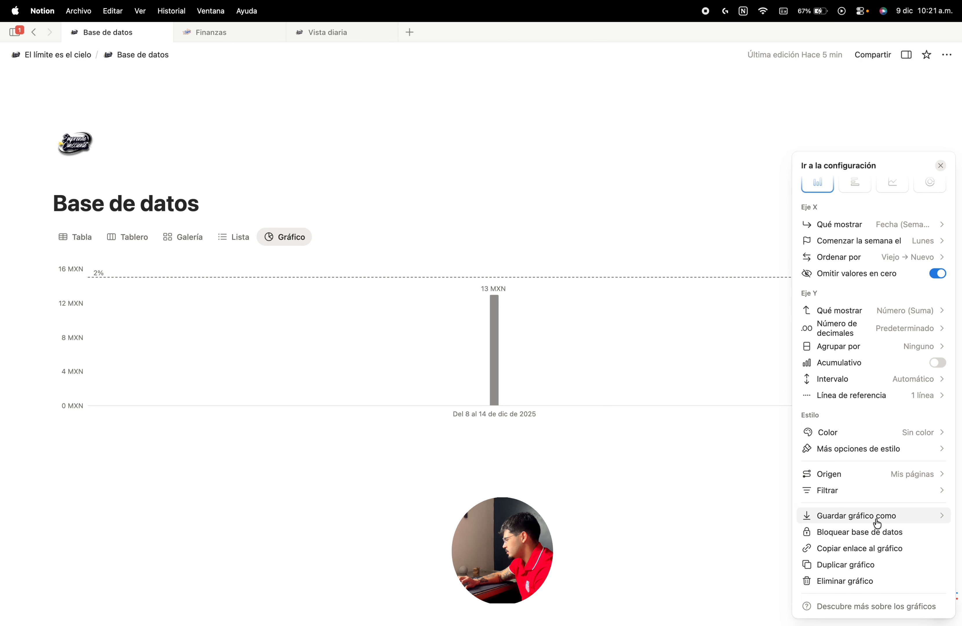
Step: Back in Base de datos, preview the chart export with each background option and return to the first gradient background
{"action": "mouse_move", "coordinate": [875, 518]}
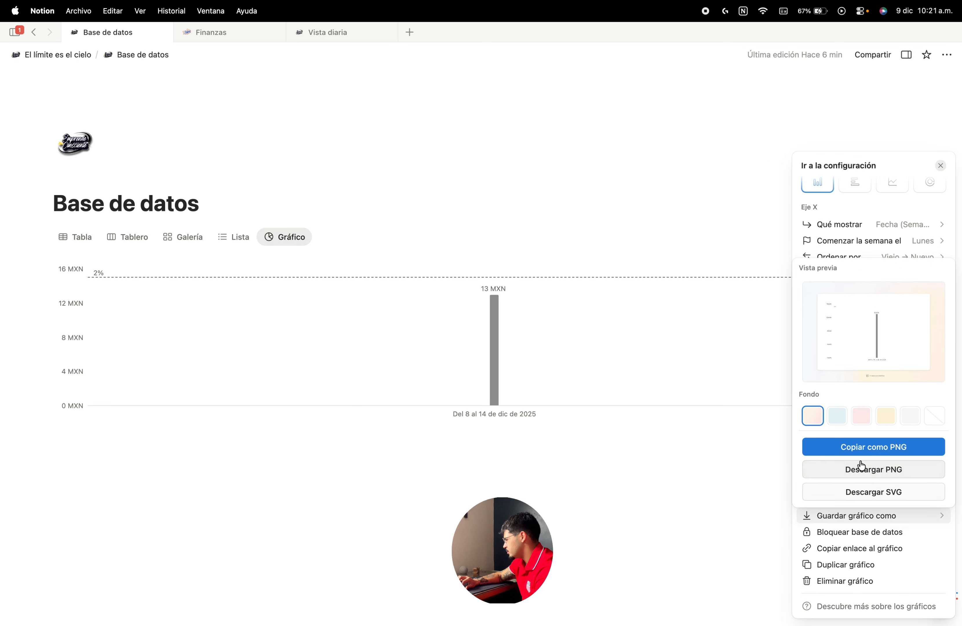
{"action": "left_click", "coordinate": [839, 416]}
{"action": "left_click", "coordinate": [863, 417]}
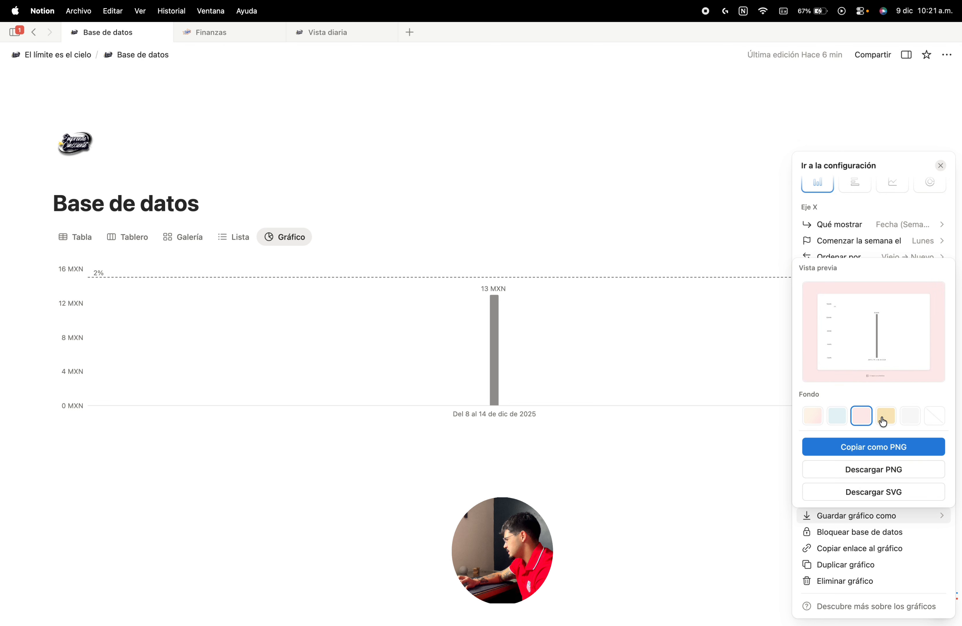
{"action": "left_click", "coordinate": [889, 419]}
{"action": "left_click", "coordinate": [910, 416]}
{"action": "left_click", "coordinate": [934, 417]}
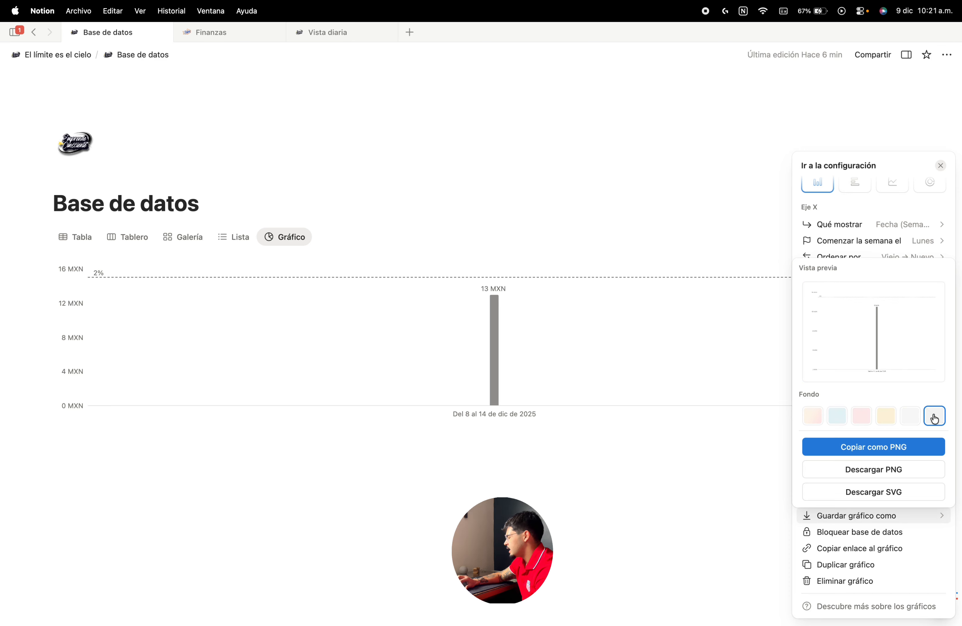
{"action": "left_click", "coordinate": [809, 419]}
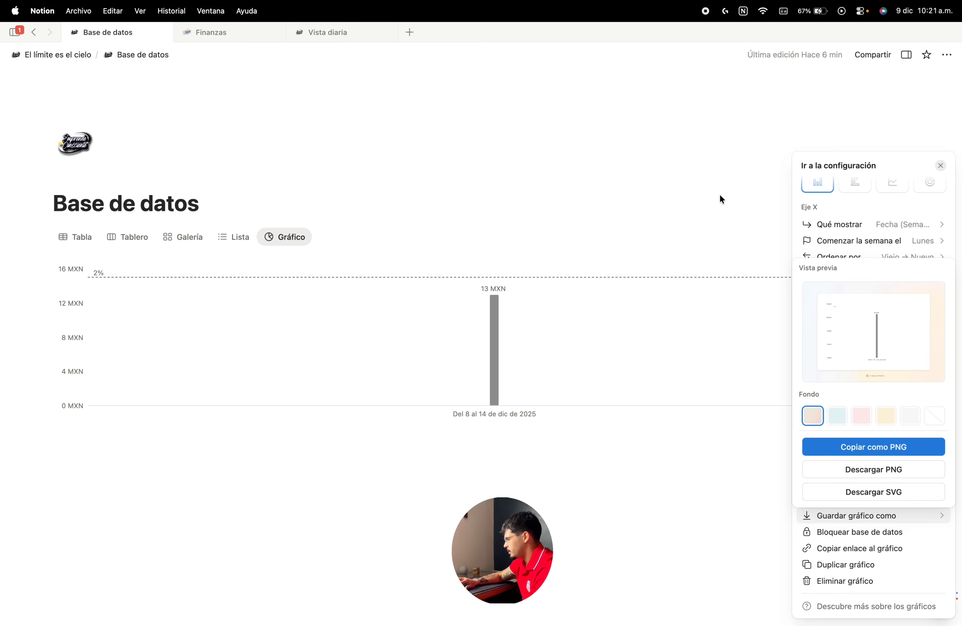
Step: Add a Cronograma view to the database and open its Trading entry to check the date
{"action": "left_click", "coordinate": [320, 236]}
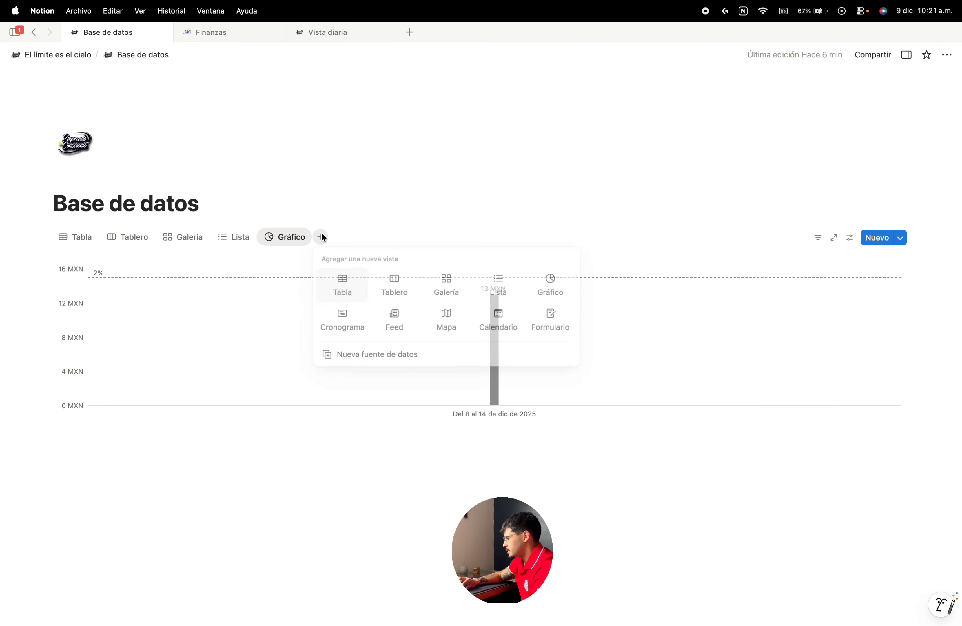
{"action": "left_click", "coordinate": [339, 329]}
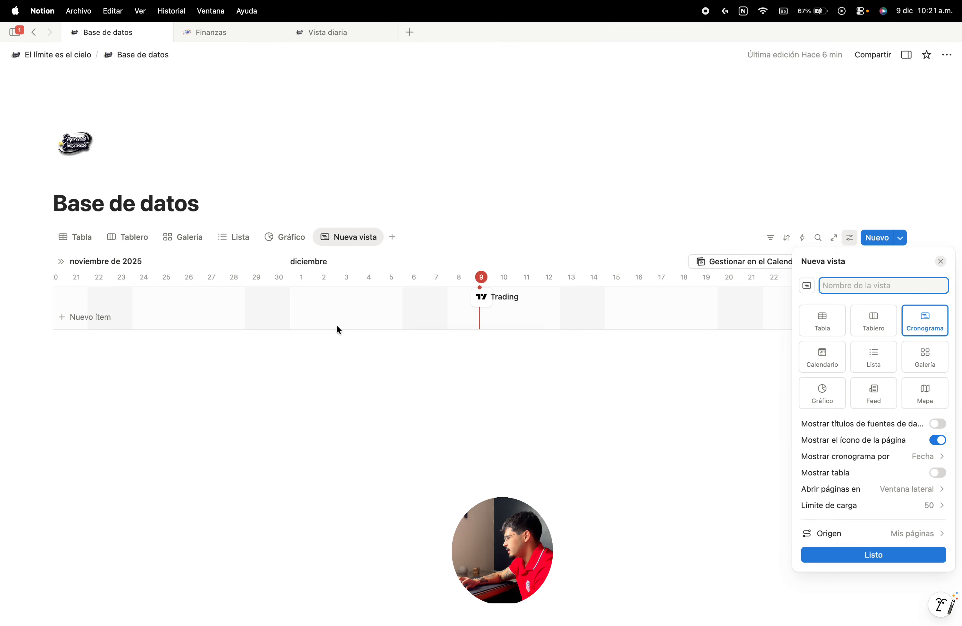
{"action": "left_click", "coordinate": [573, 343]}
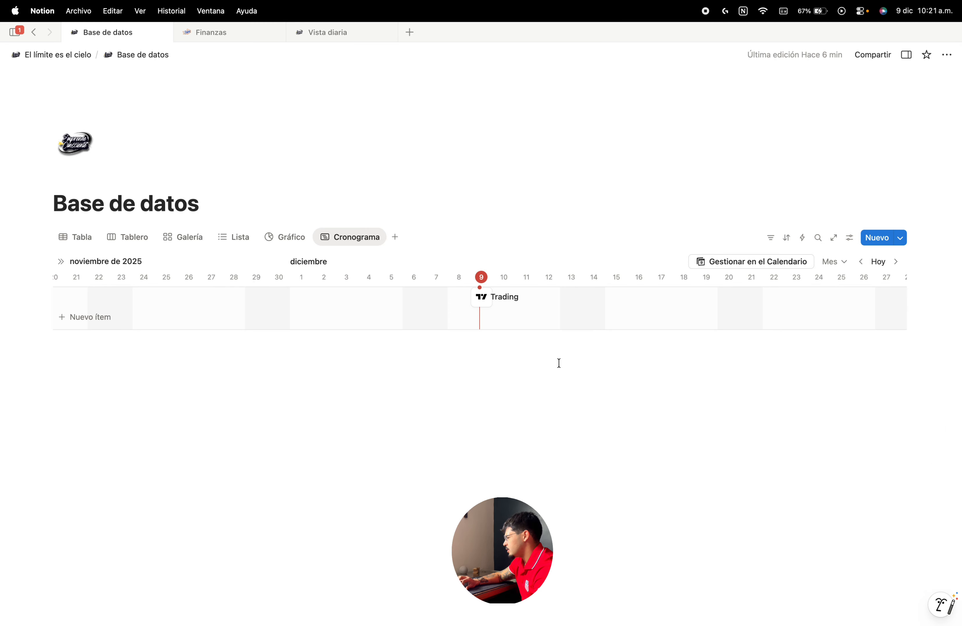
{"action": "left_click", "coordinate": [483, 307]}
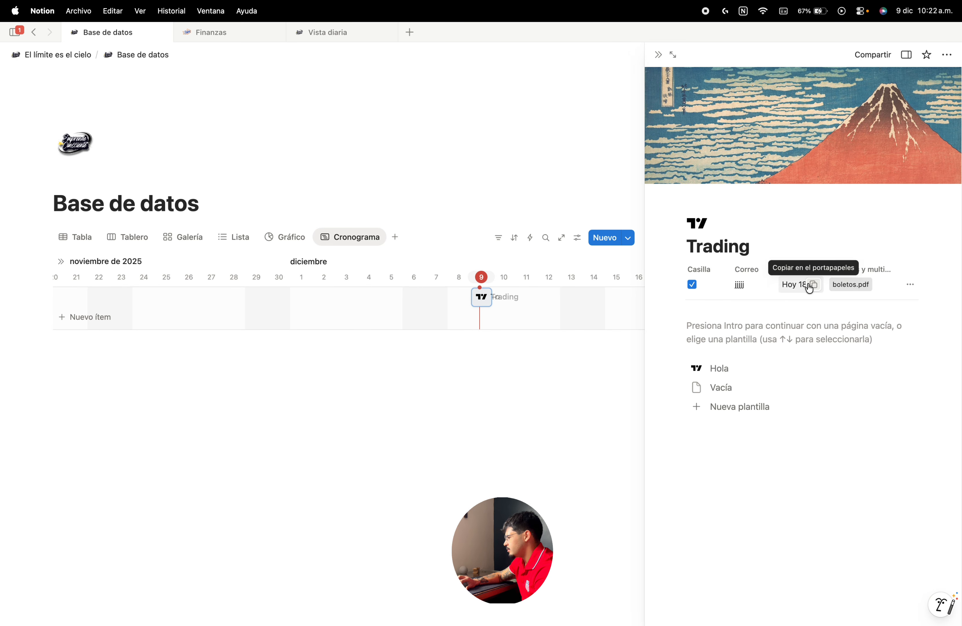
{"action": "left_click", "coordinate": [803, 284]}
Step: Add a Feed view with the page icon and author information hidden
{"action": "left_click", "coordinate": [395, 237]}
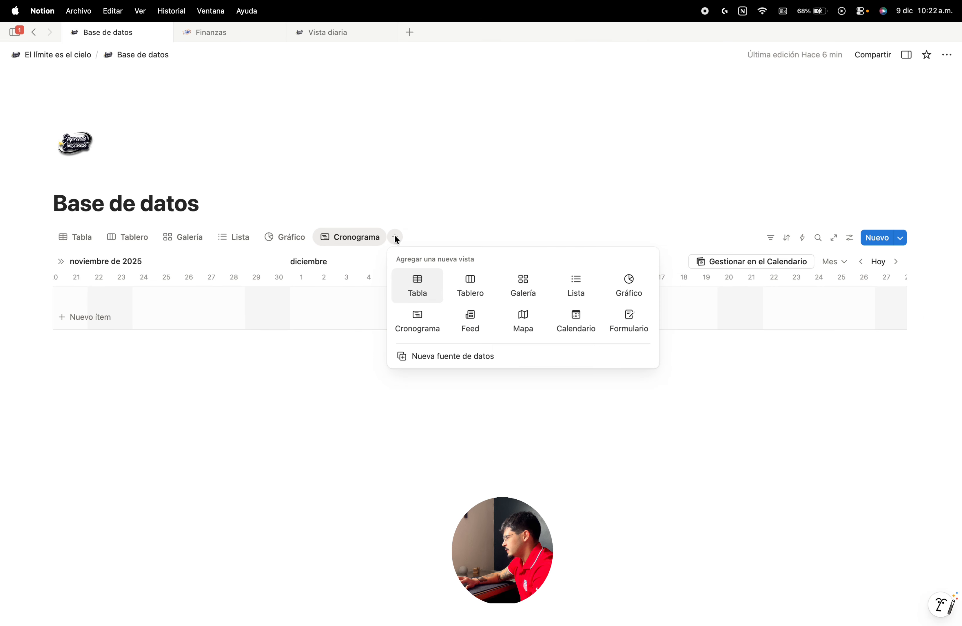
{"action": "left_click", "coordinate": [468, 323]}
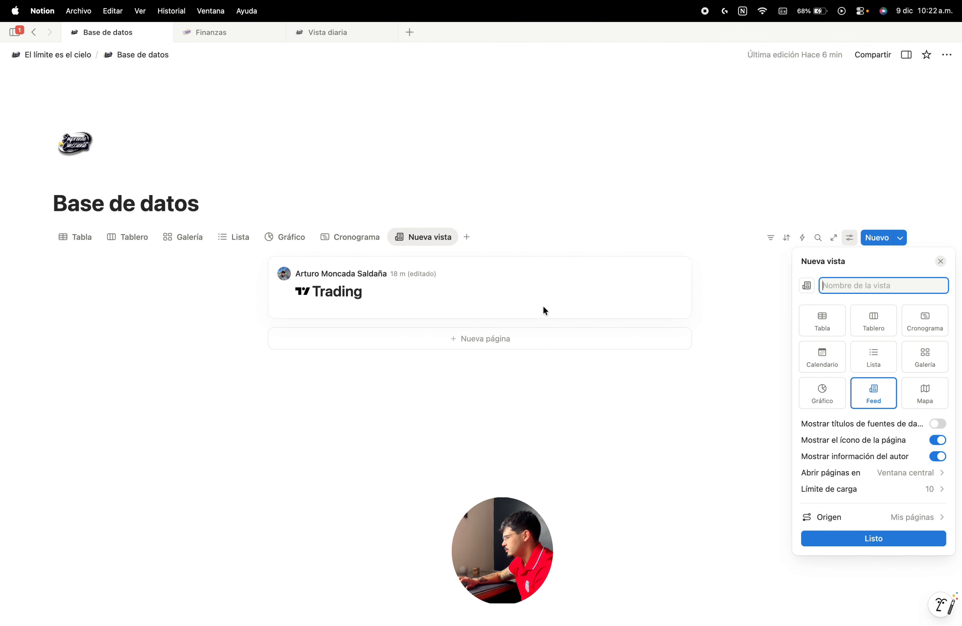
{"action": "left_click", "coordinate": [938, 440]}
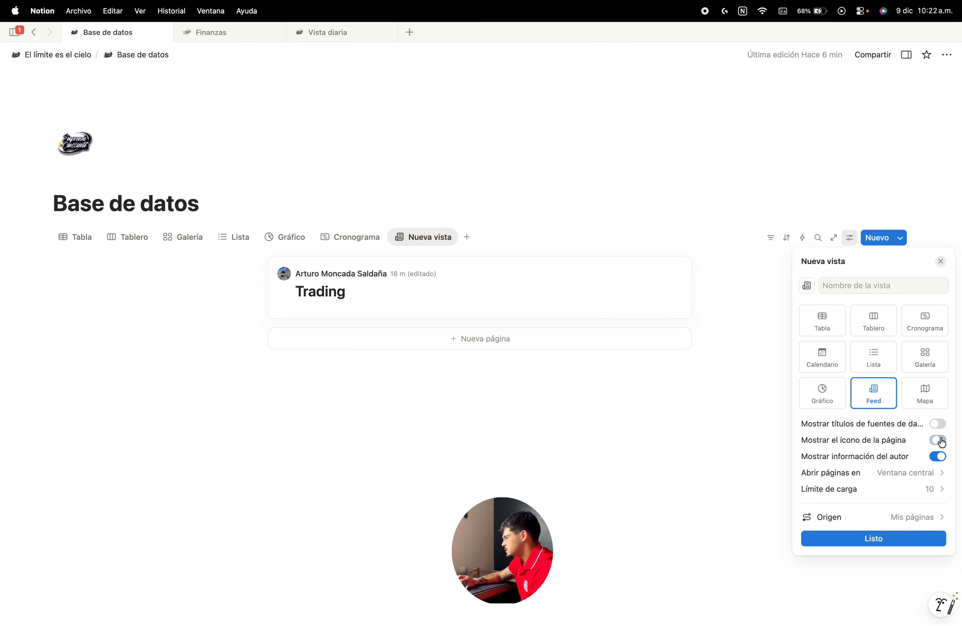
{"action": "left_click", "coordinate": [937, 457]}
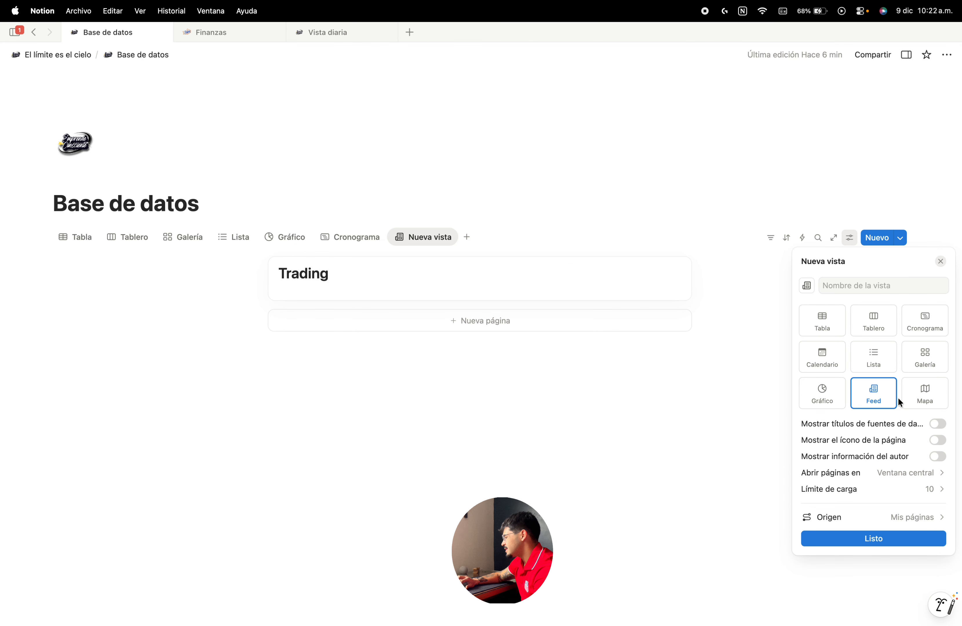
{"action": "left_click", "coordinate": [937, 266]}
Step: Make all properties visible on the cards of the Feed view
{"action": "left_click", "coordinate": [850, 238]}
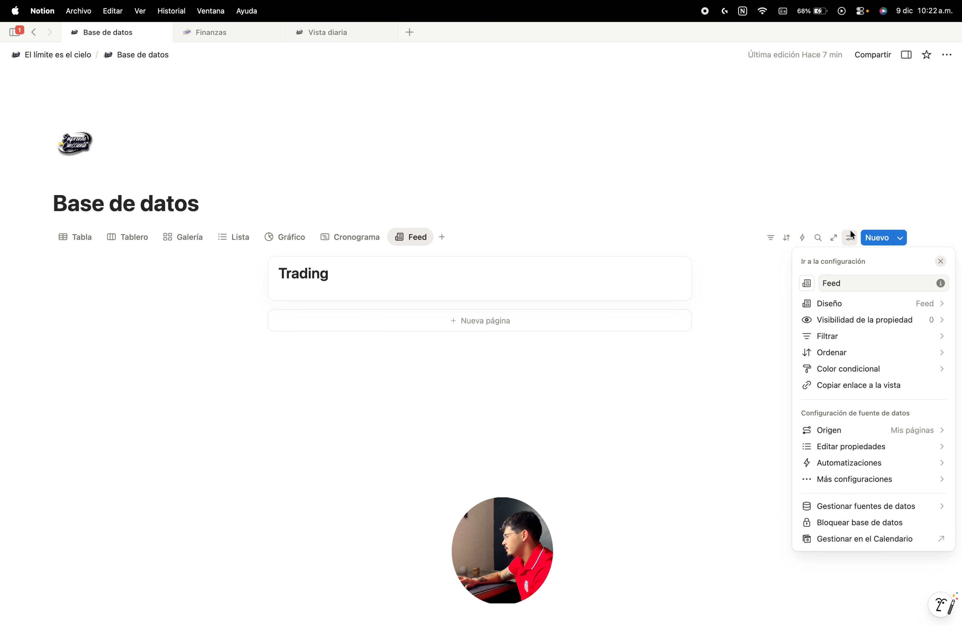
{"action": "left_click", "coordinate": [858, 321]}
{"action": "left_click", "coordinate": [922, 306]}
{"action": "left_click", "coordinate": [637, 392]}
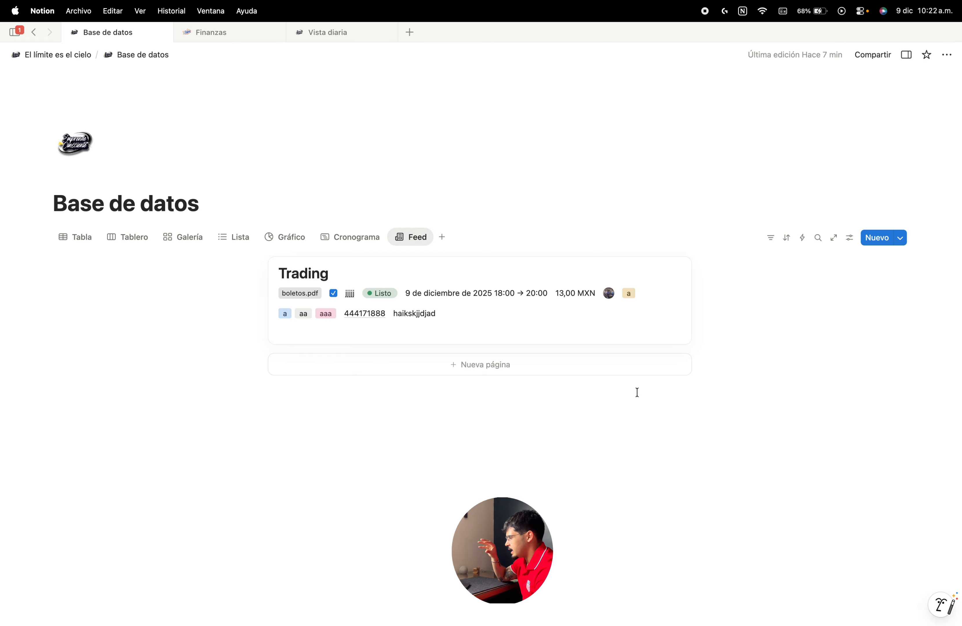
Step: Add a Mapa view to the database and open the Trading entry from its map pin, then close it
{"action": "left_click", "coordinate": [443, 236]}
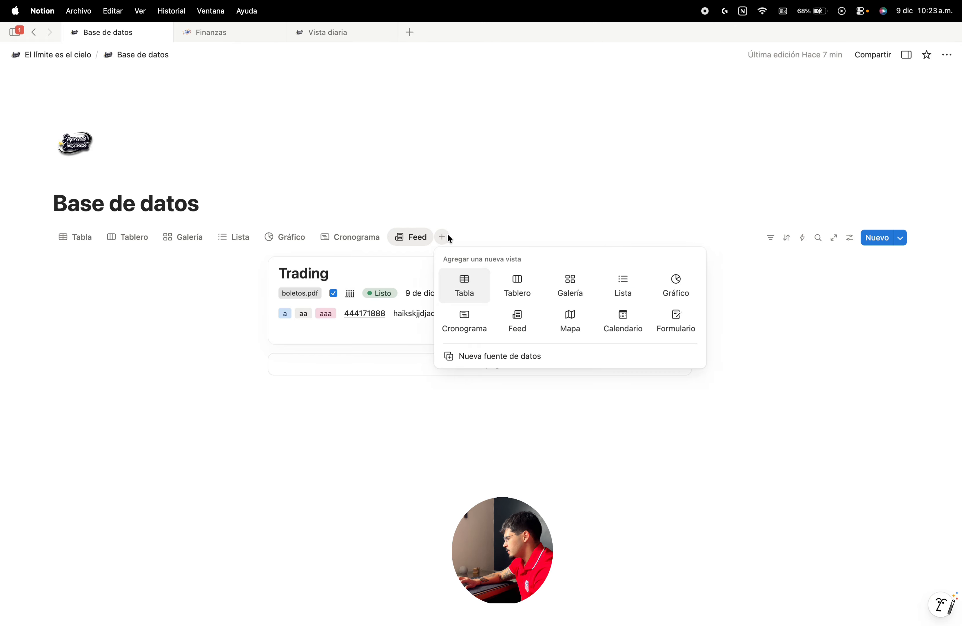
{"action": "left_click", "coordinate": [569, 326]}
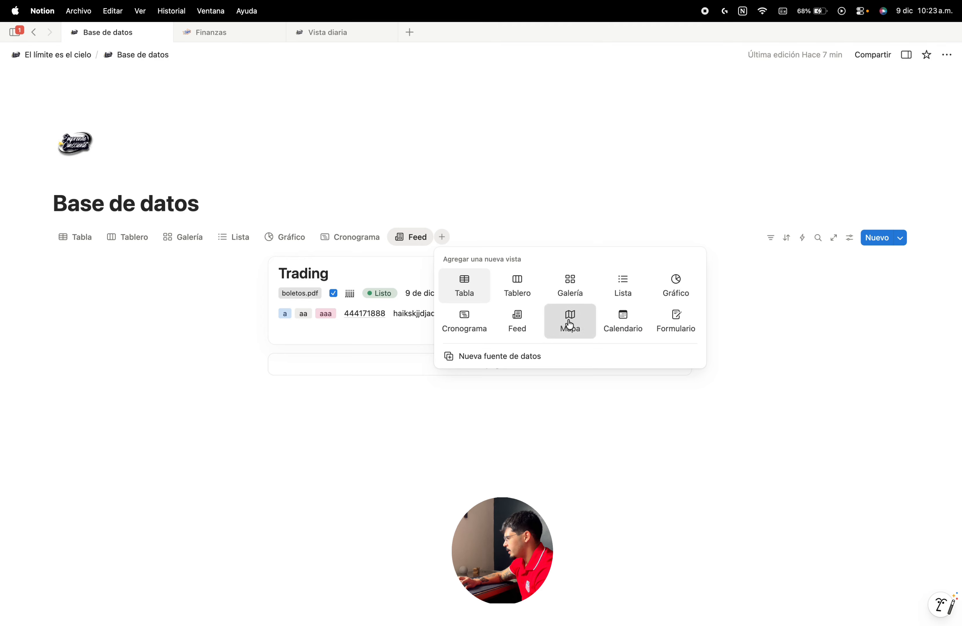
{"action": "scroll", "coordinate": [463, 337], "scroll_direction": "up", "scroll_amount": 2}
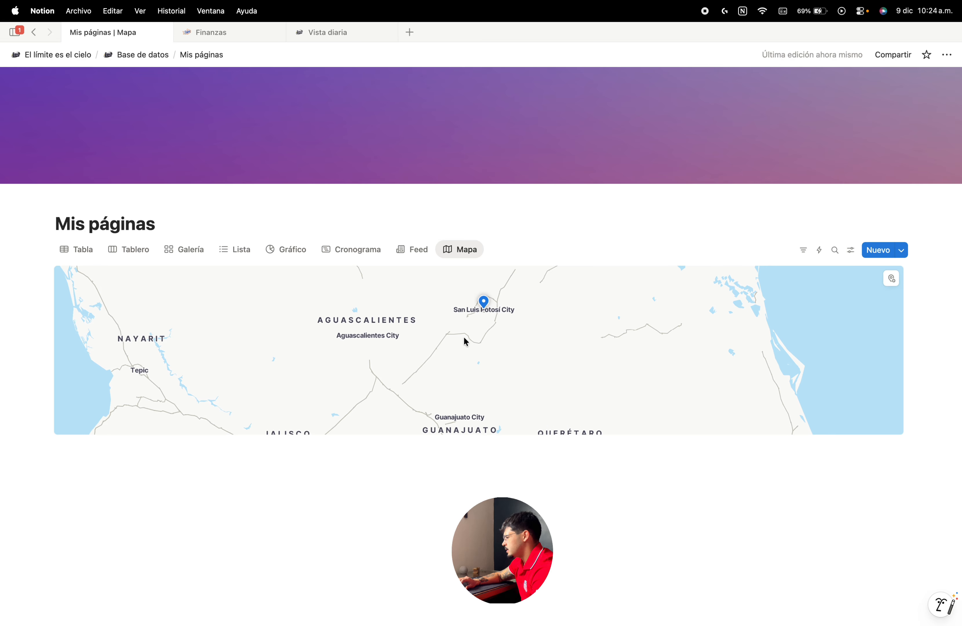
{"action": "mouse_move", "coordinate": [486, 305]}
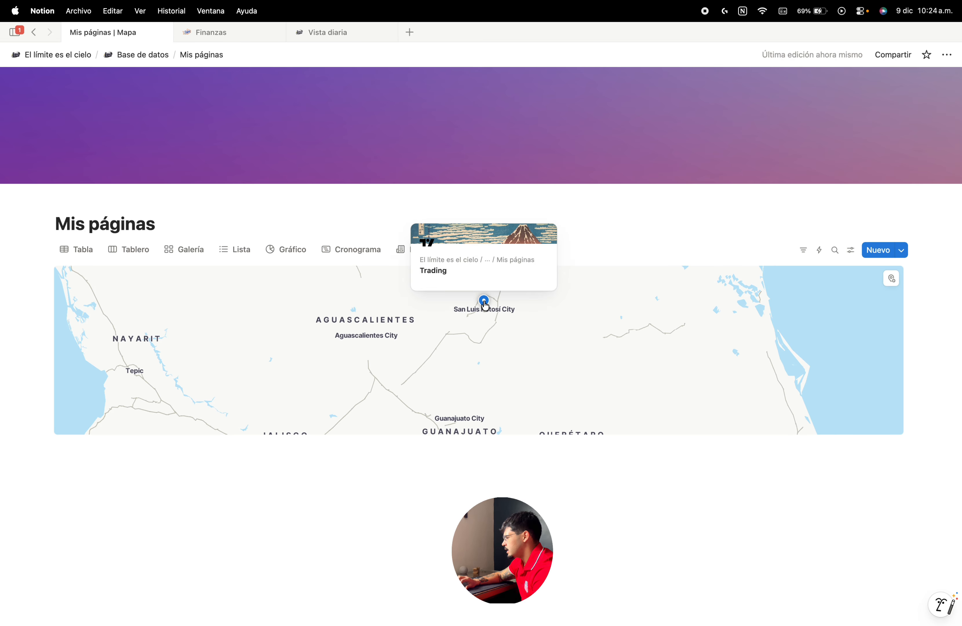
{"action": "scroll", "coordinate": [462, 392], "scroll_direction": "up", "scroll_amount": 3}
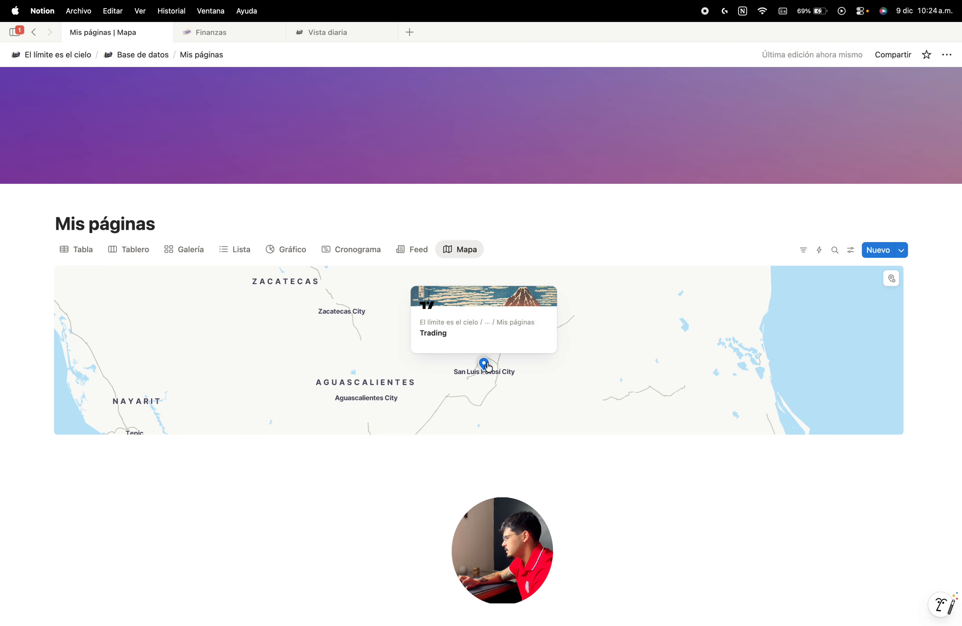
{"action": "left_click", "coordinate": [485, 363]}
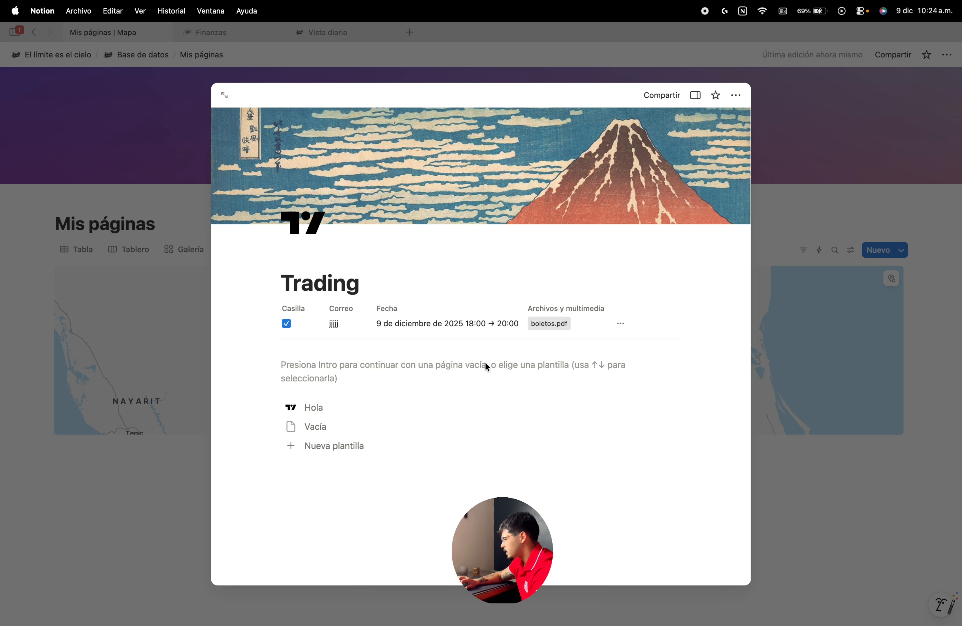
{"action": "key", "text": "Escape"}
Step: Add a Calendario view to Mis páginas, trying the Semana display and returning it to Mes
{"action": "left_click", "coordinate": [492, 249]}
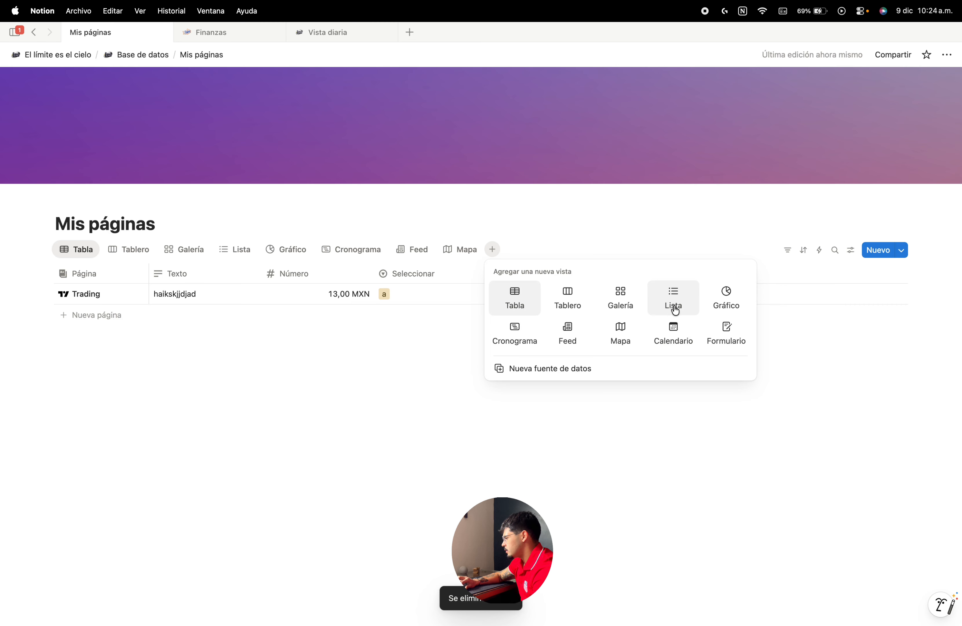
{"action": "left_click", "coordinate": [671, 332]}
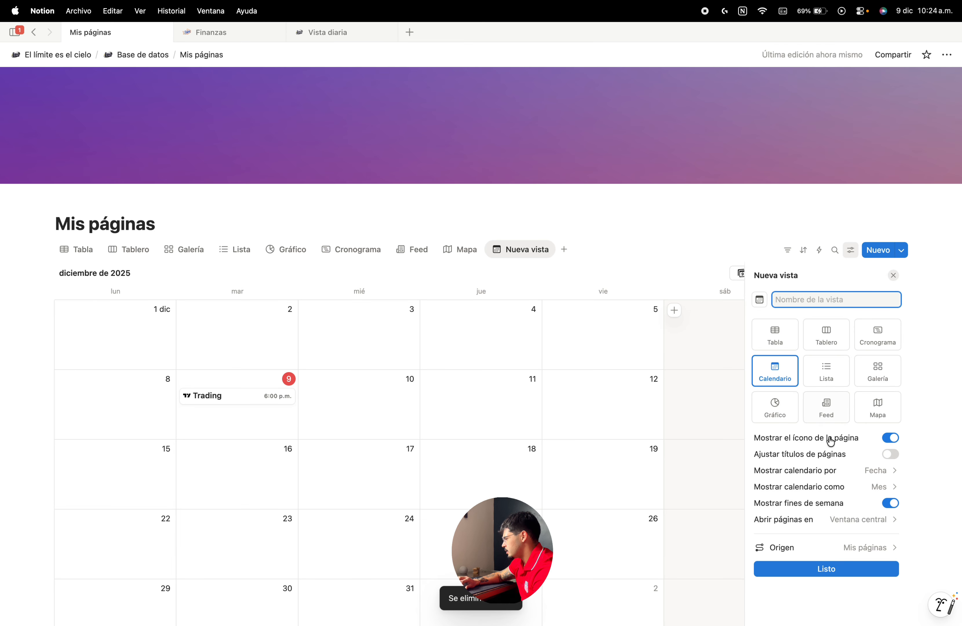
{"action": "left_click", "coordinate": [851, 485]}
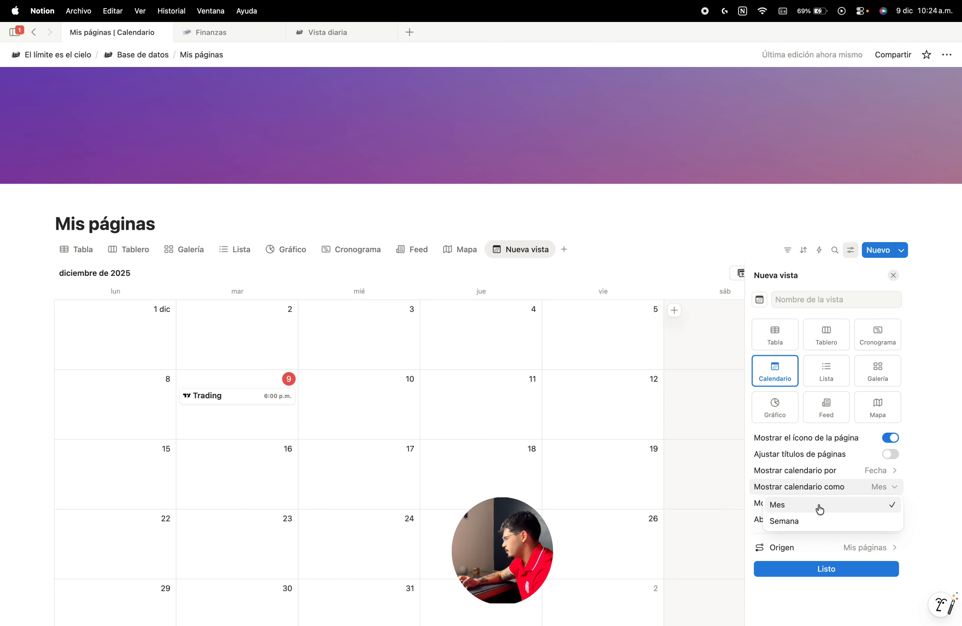
{"action": "left_click", "coordinate": [811, 520]}
{"action": "left_click", "coordinate": [841, 486]}
{"action": "left_click", "coordinate": [837, 504]}
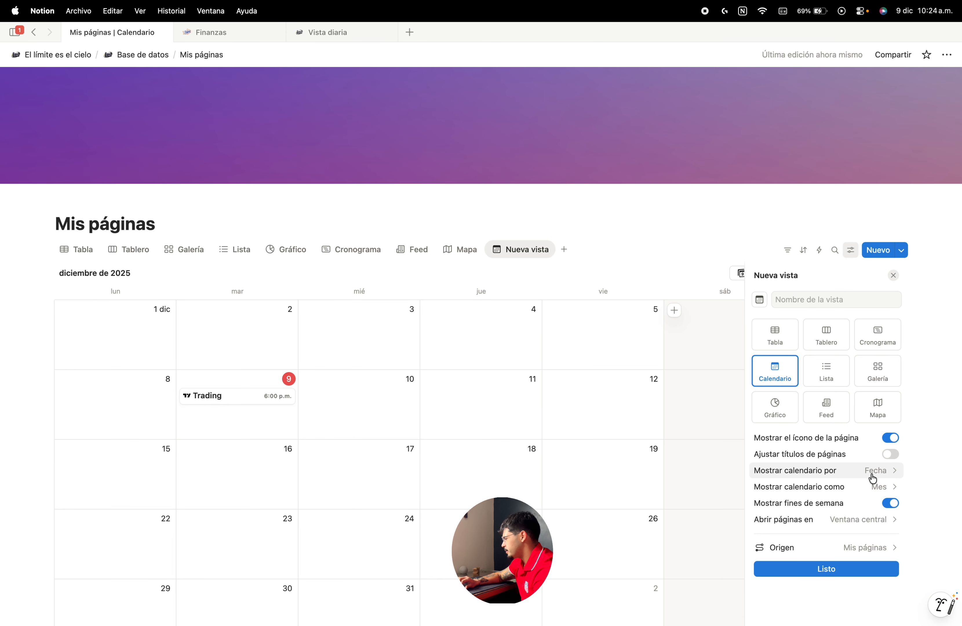
{"action": "left_click", "coordinate": [893, 276]}
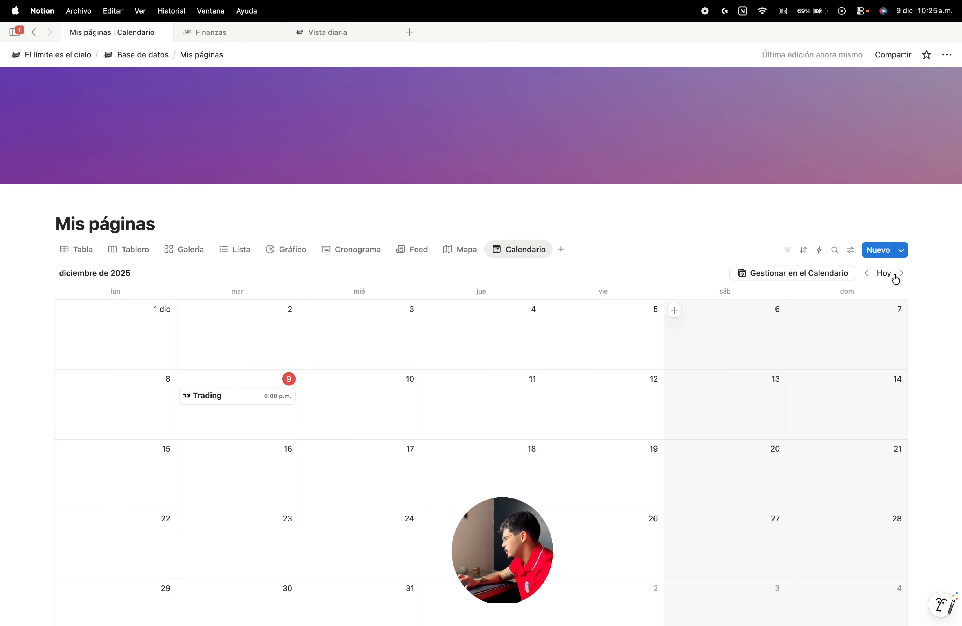
Step: Show all properties on the Calendario view's entries and look over the Trading card
{"action": "left_click", "coordinate": [850, 251]}
{"action": "left_click", "coordinate": [853, 334]}
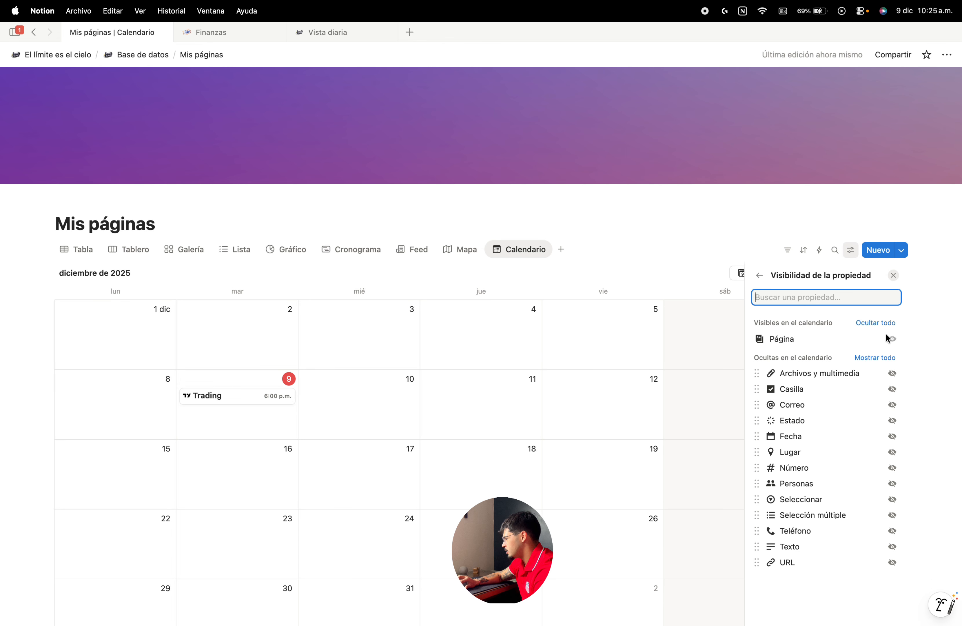
{"action": "left_click", "coordinate": [875, 358]}
{"action": "left_click", "coordinate": [652, 402]}
{"action": "scroll", "coordinate": [653, 402], "scroll_direction": "down", "scroll_amount": 6}
{"action": "scroll", "coordinate": [786, 310], "scroll_direction": "up", "scroll_amount": 2}
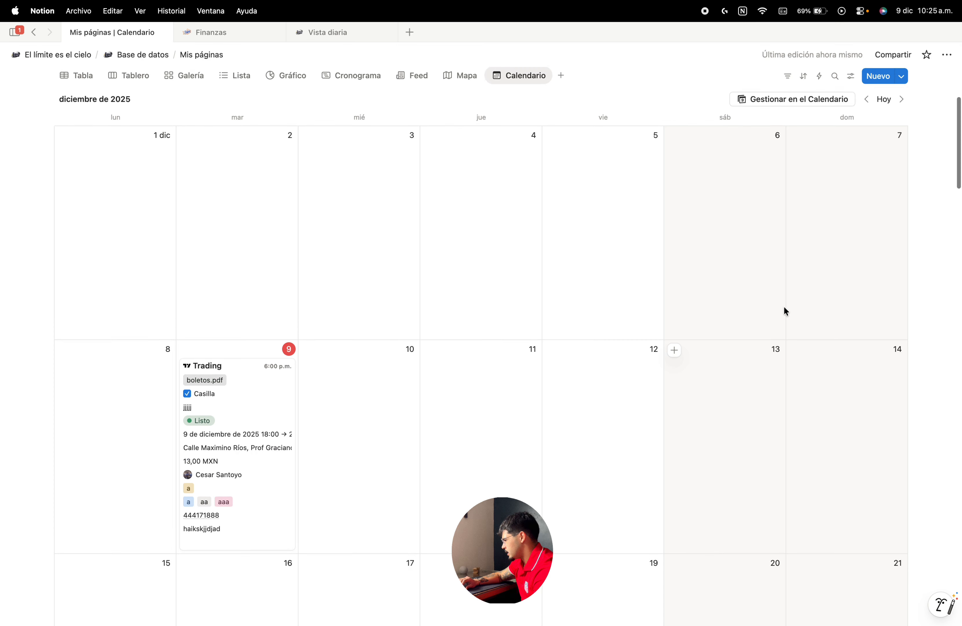
Step: Hide all the optional properties in the Calendario view again
{"action": "left_click", "coordinate": [850, 77]}
{"action": "left_click", "coordinate": [861, 159]}
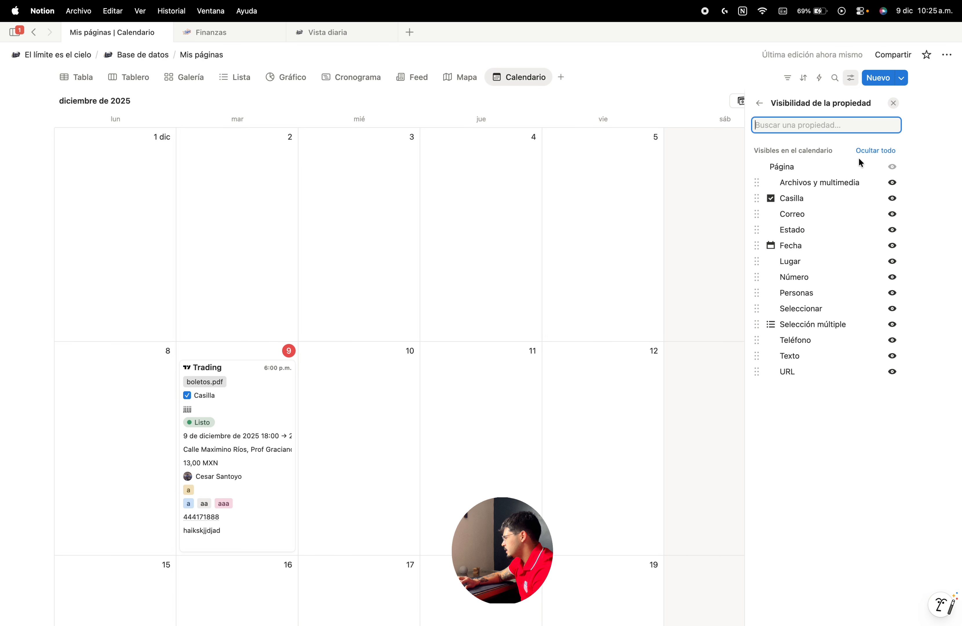
{"action": "left_click", "coordinate": [880, 151]}
{"action": "left_click", "coordinate": [596, 246]}
{"action": "scroll", "coordinate": [596, 246], "scroll_direction": "up", "scroll_amount": 4}
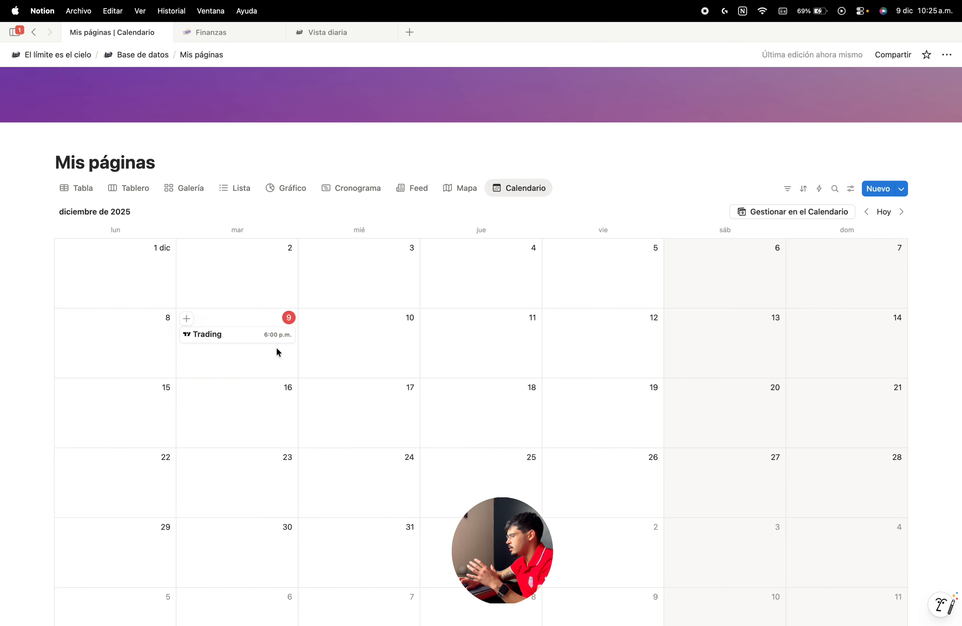
Step: Add a Formulario view and generate its 12 questions from the existing properties
{"action": "left_click", "coordinate": [561, 188]}
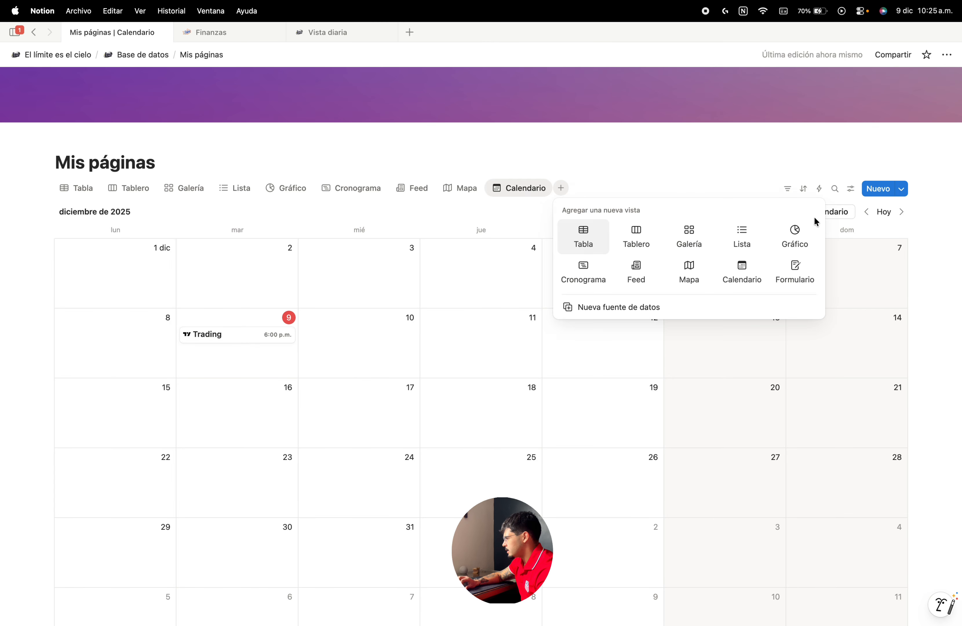
{"action": "left_click", "coordinate": [791, 269]}
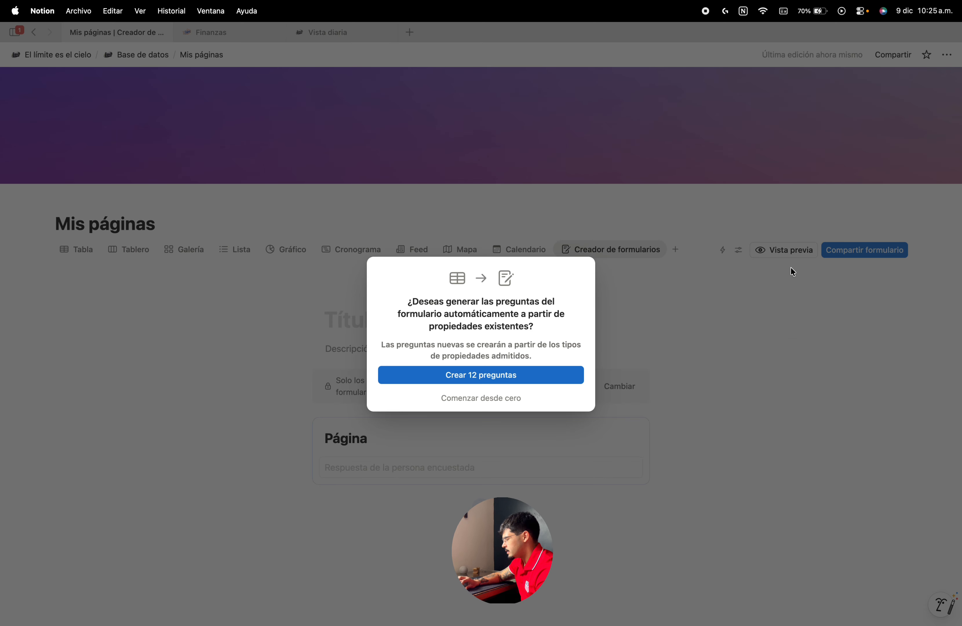
{"action": "left_click", "coordinate": [494, 375]}
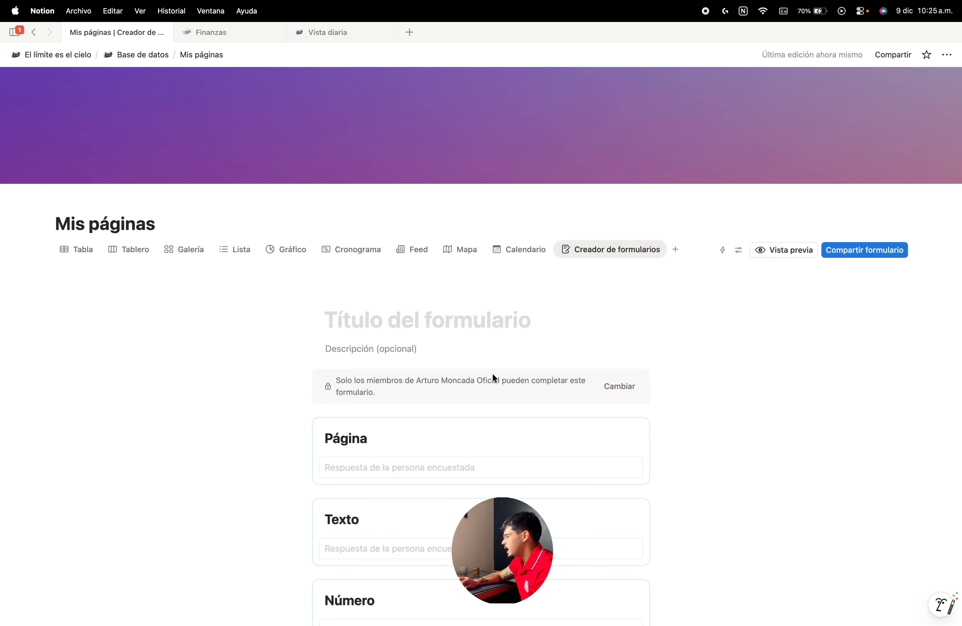
Step: Examine the generated form's questions, title area and sharing options
{"action": "scroll", "coordinate": [518, 390], "scroll_direction": "down", "scroll_amount": 3}
{"action": "scroll", "coordinate": [517, 390], "scroll_direction": "down", "scroll_amount": 5}
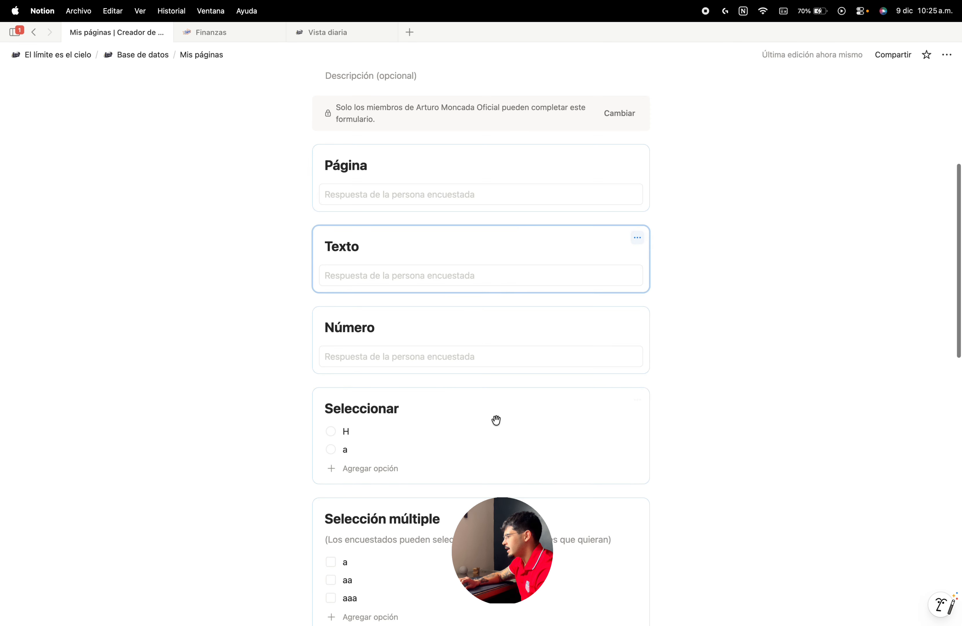
{"action": "scroll", "coordinate": [496, 420], "scroll_direction": "down", "scroll_amount": 10}
{"action": "scroll", "coordinate": [496, 420], "scroll_direction": "up", "scroll_amount": 15}
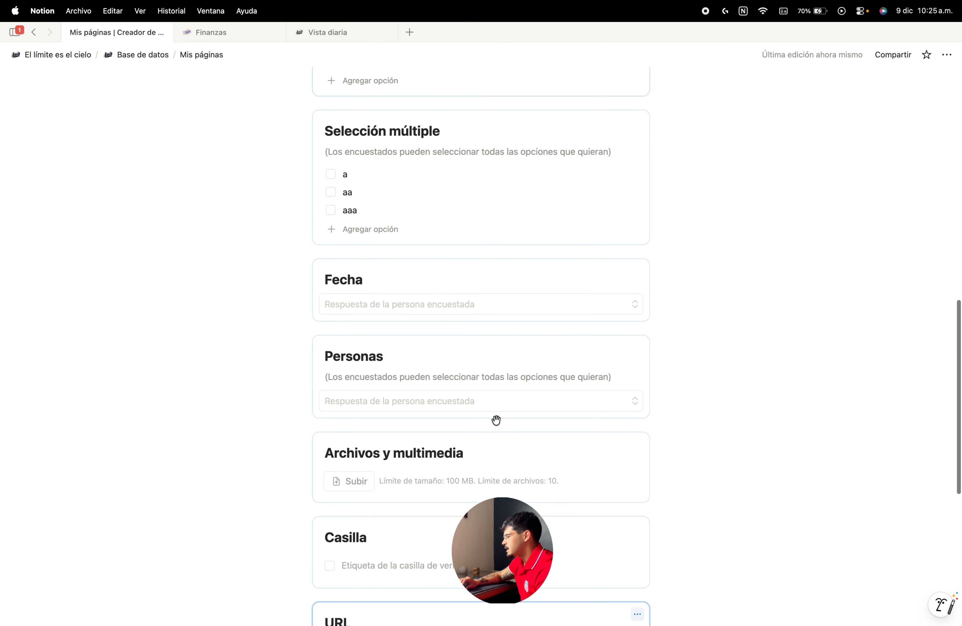
{"action": "scroll", "coordinate": [496, 420], "scroll_direction": "up", "scroll_amount": 3}
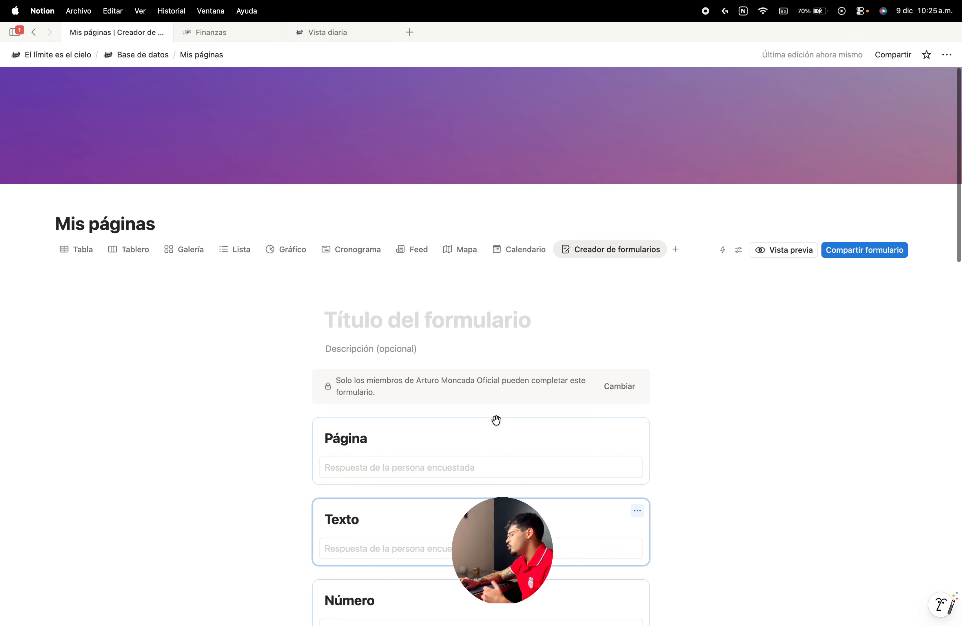
{"action": "scroll", "coordinate": [496, 420], "scroll_direction": "down", "scroll_amount": 2}
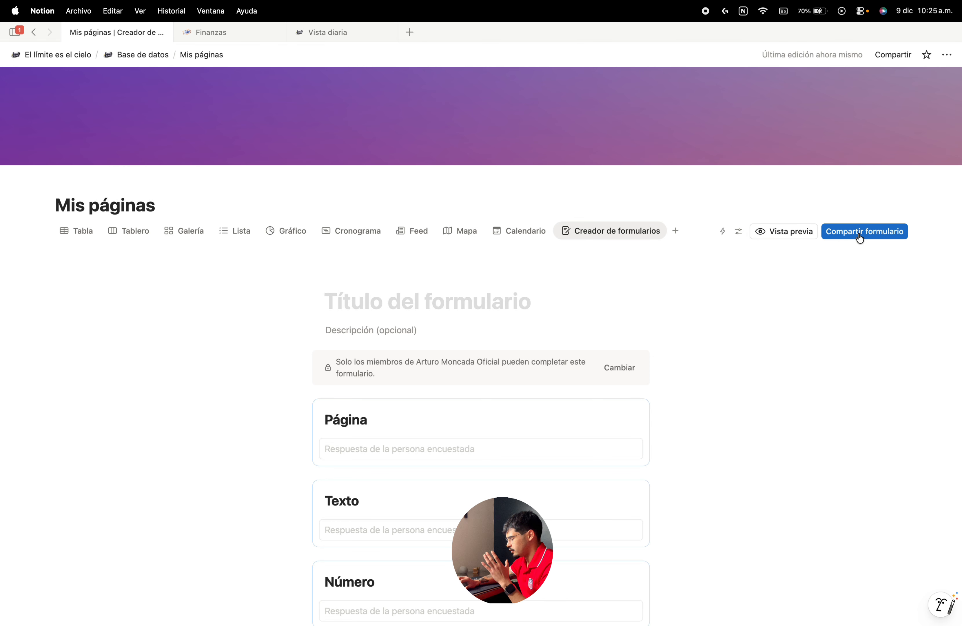
{"action": "scroll", "coordinate": [599, 399], "scroll_direction": "down", "scroll_amount": 3}
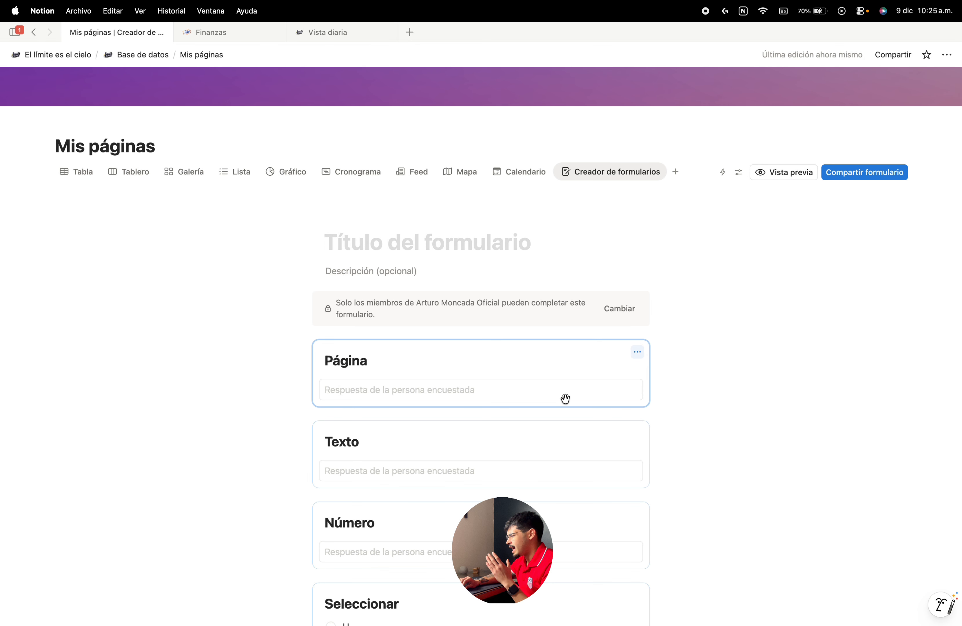
{"action": "scroll", "coordinate": [565, 398], "scroll_direction": "down", "scroll_amount": 3}
{"action": "scroll", "coordinate": [541, 344], "scroll_direction": "up", "scroll_amount": 5}
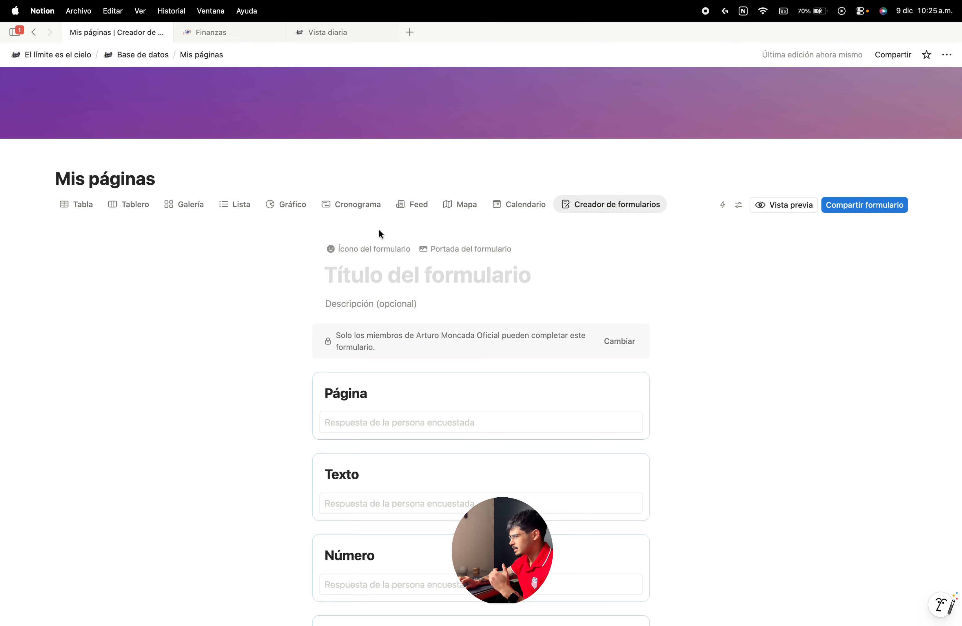
{"action": "scroll", "coordinate": [363, 335], "scroll_direction": "down", "scroll_amount": 1}
Step: Review the database's views in order, from Tabla through to Creador de formularios
{"action": "left_click", "coordinate": [85, 180]}
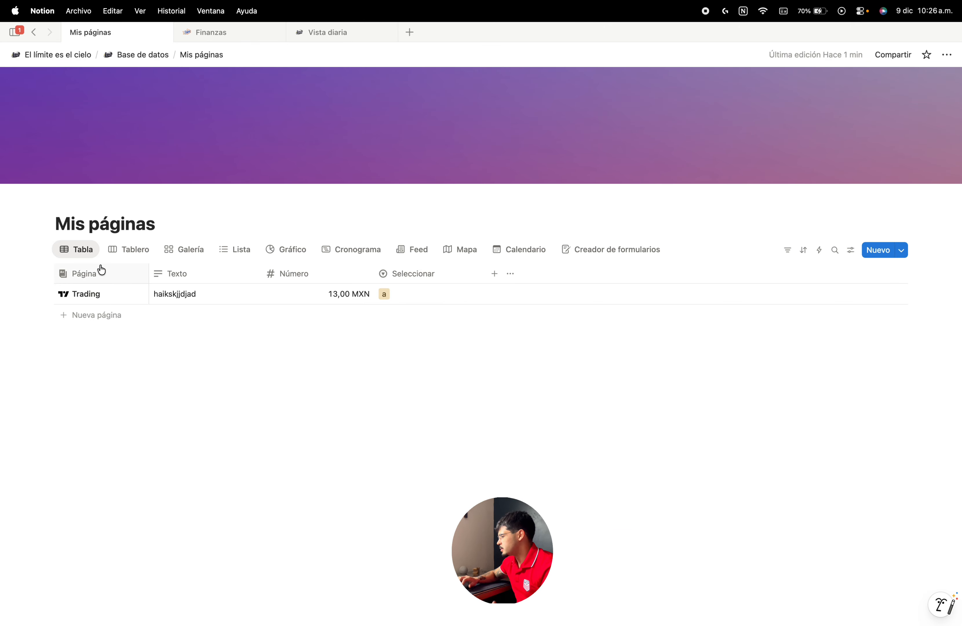
{"action": "left_click", "coordinate": [127, 249]}
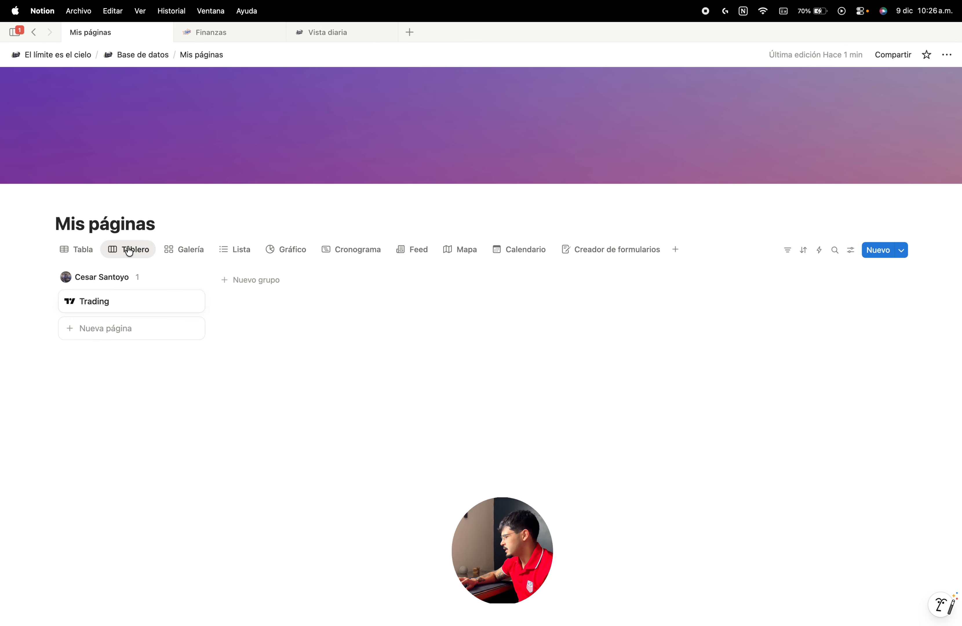
{"action": "left_click", "coordinate": [190, 256]}
{"action": "left_click", "coordinate": [238, 249]}
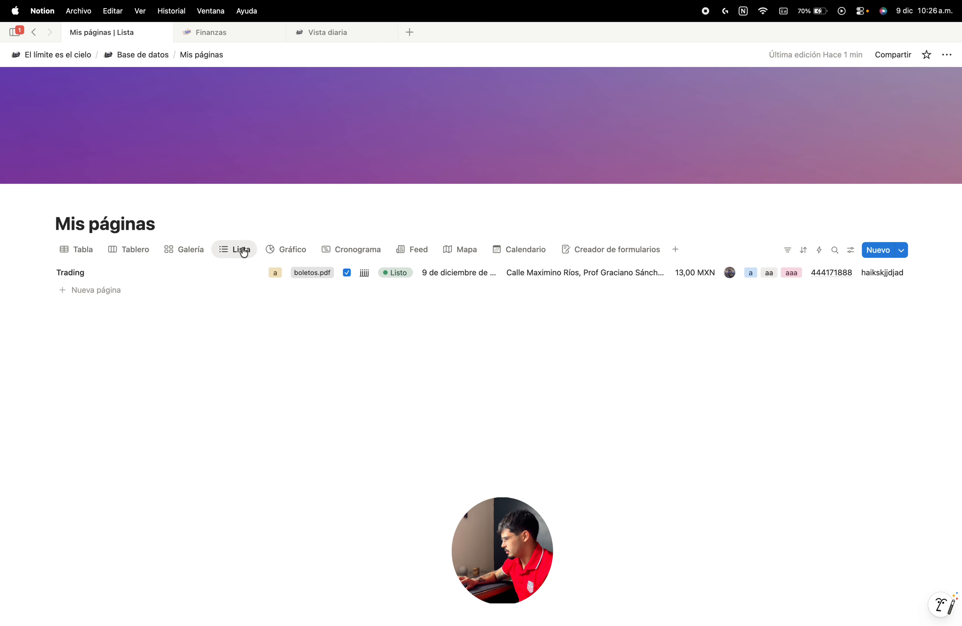
{"action": "left_click", "coordinate": [284, 249]}
{"action": "left_click", "coordinate": [321, 248]}
{"action": "left_click", "coordinate": [410, 248]}
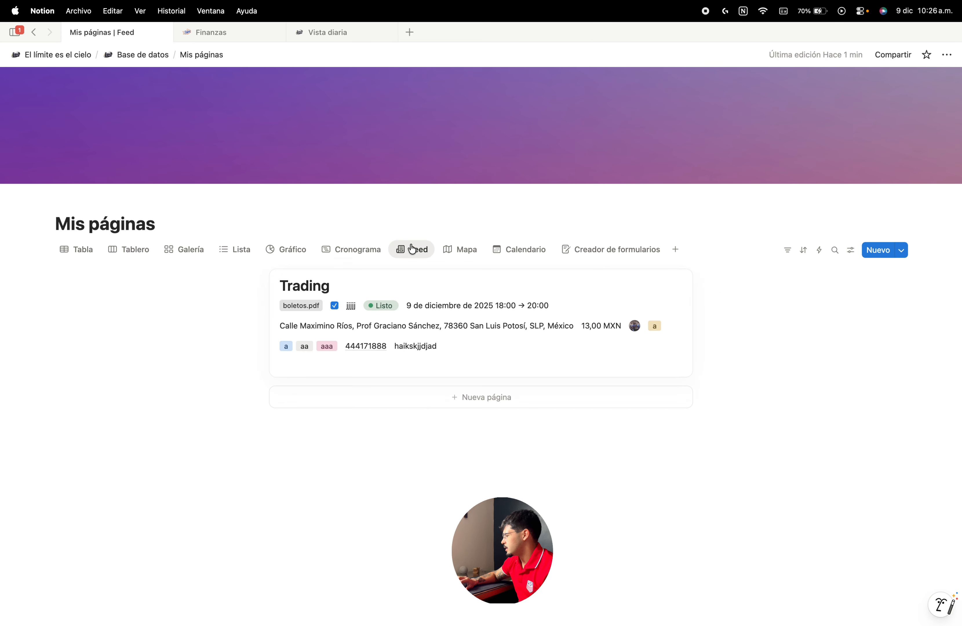
{"action": "left_click", "coordinate": [453, 247]}
{"action": "left_click", "coordinate": [505, 249]}
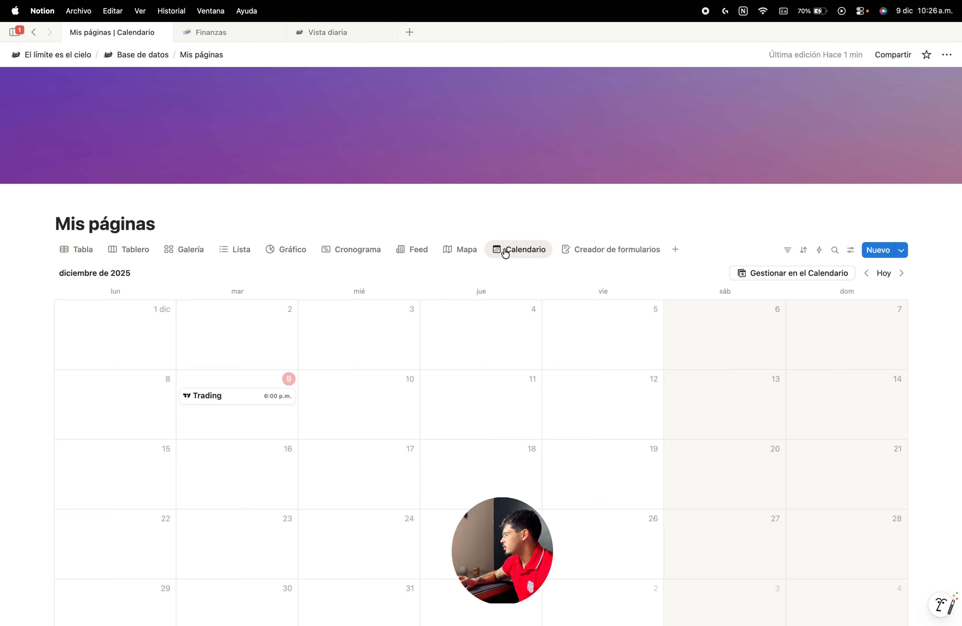
{"action": "left_click", "coordinate": [595, 250]}
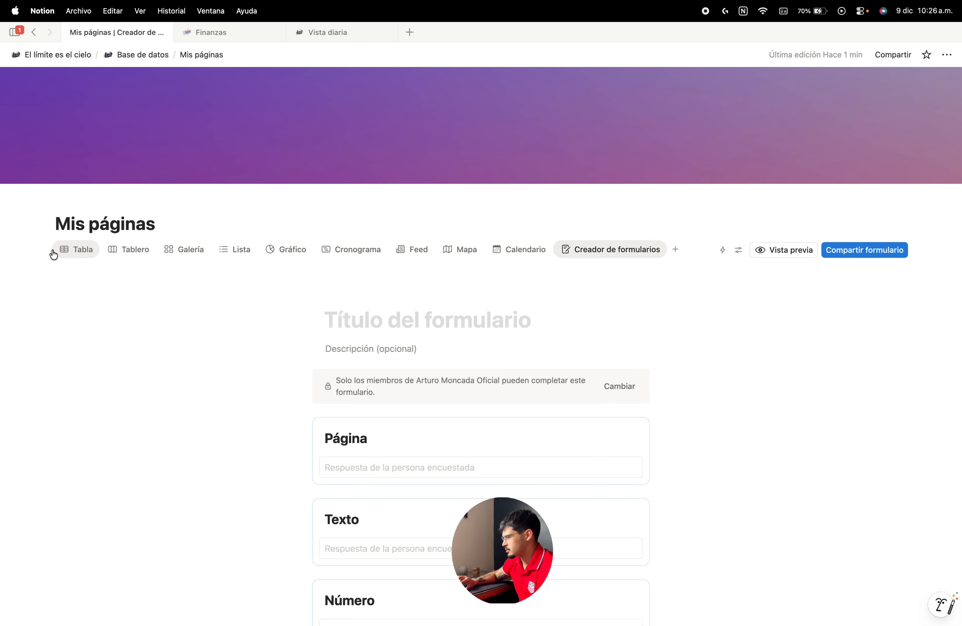
Step: Go through the views once more, starting at Tabla and ending on Calendario
{"action": "left_click", "coordinate": [65, 249]}
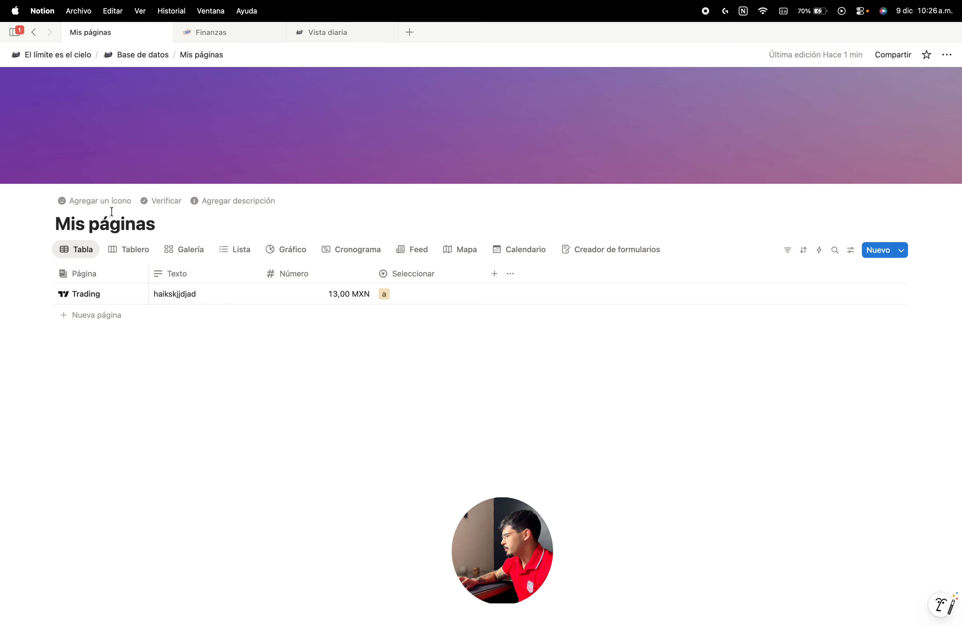
{"action": "left_click", "coordinate": [145, 250]}
{"action": "left_click", "coordinate": [180, 253]}
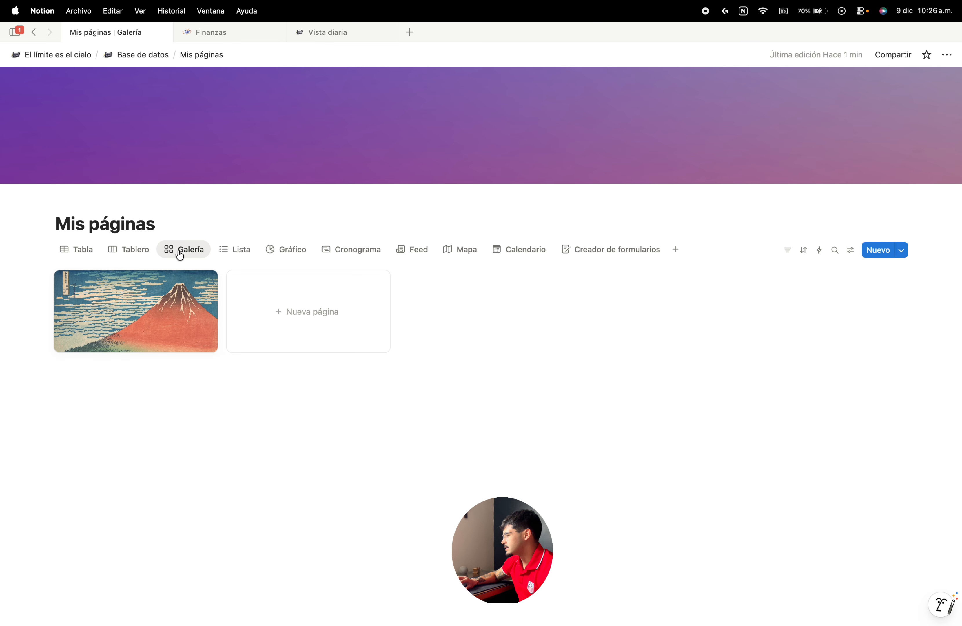
{"action": "left_click", "coordinate": [223, 250]}
{"action": "left_click", "coordinate": [272, 250]}
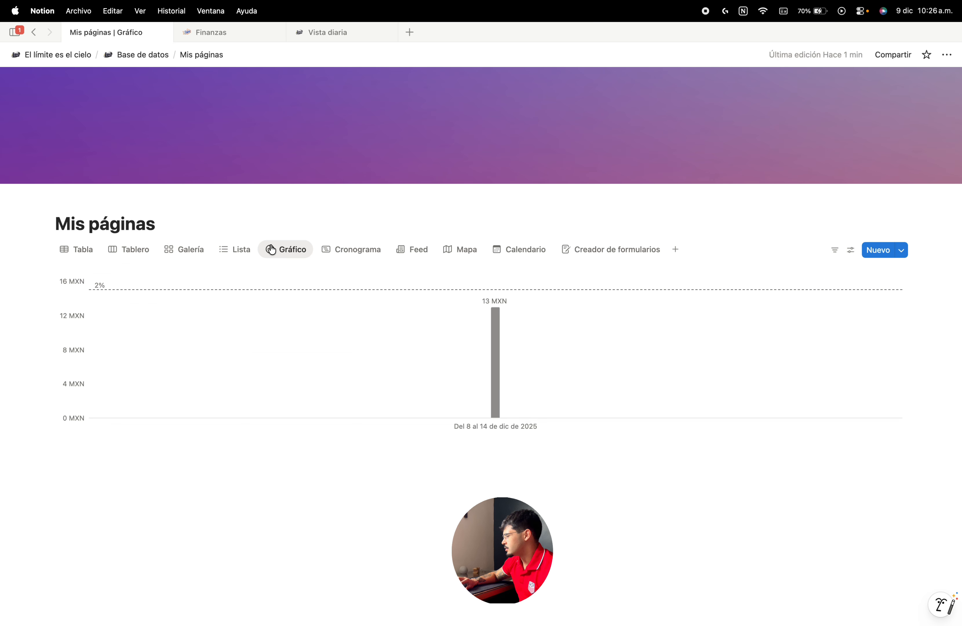
{"action": "left_click", "coordinate": [341, 249]}
{"action": "left_click", "coordinate": [403, 249]}
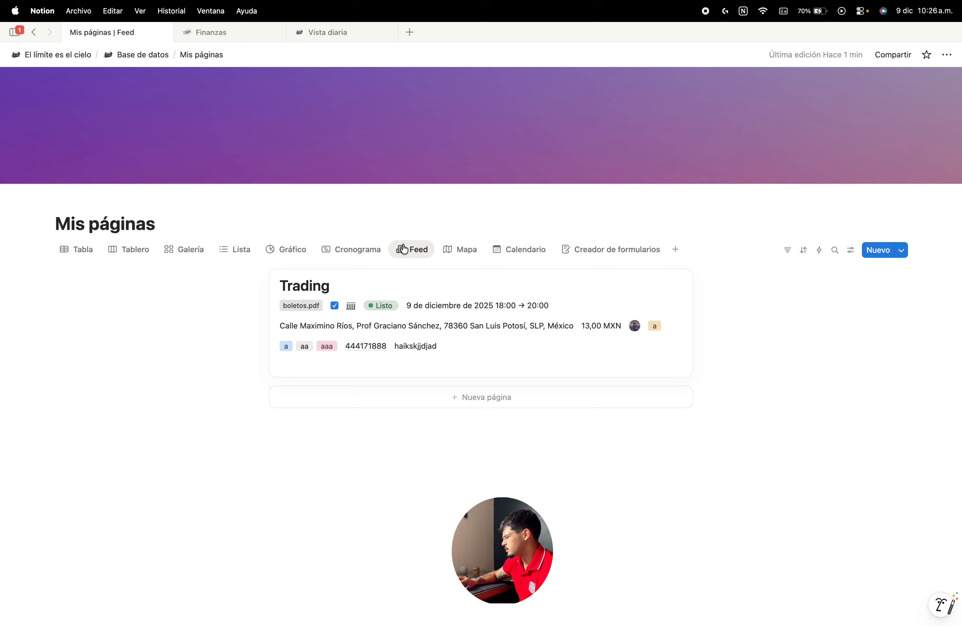
{"action": "left_click", "coordinate": [444, 255]}
{"action": "left_click", "coordinate": [503, 249]}
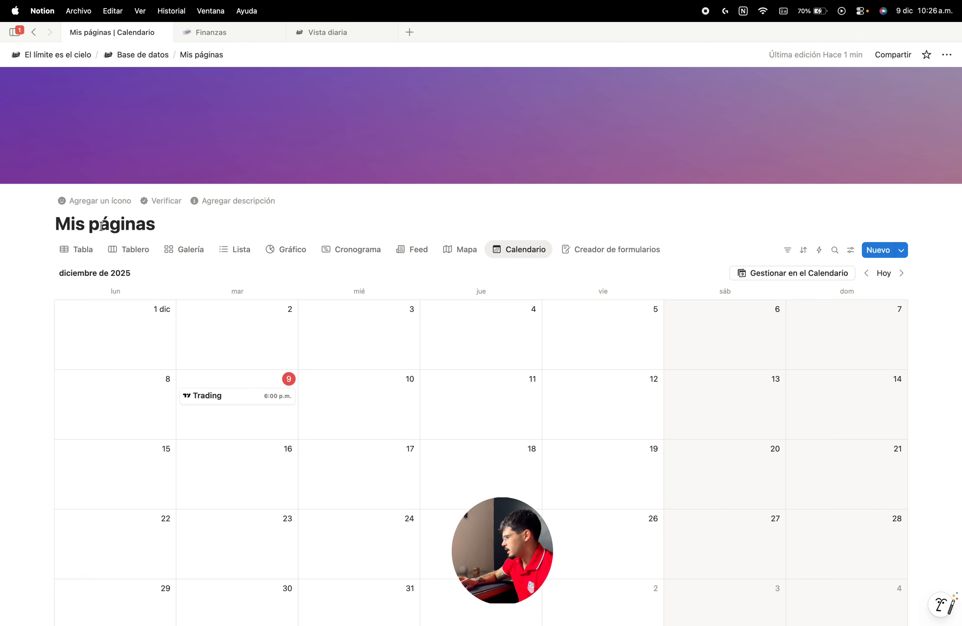
Step: Open the parent Base de datos page and review the embedded database's views from Tabla through to Mapa
{"action": "left_click", "coordinate": [76, 251]}
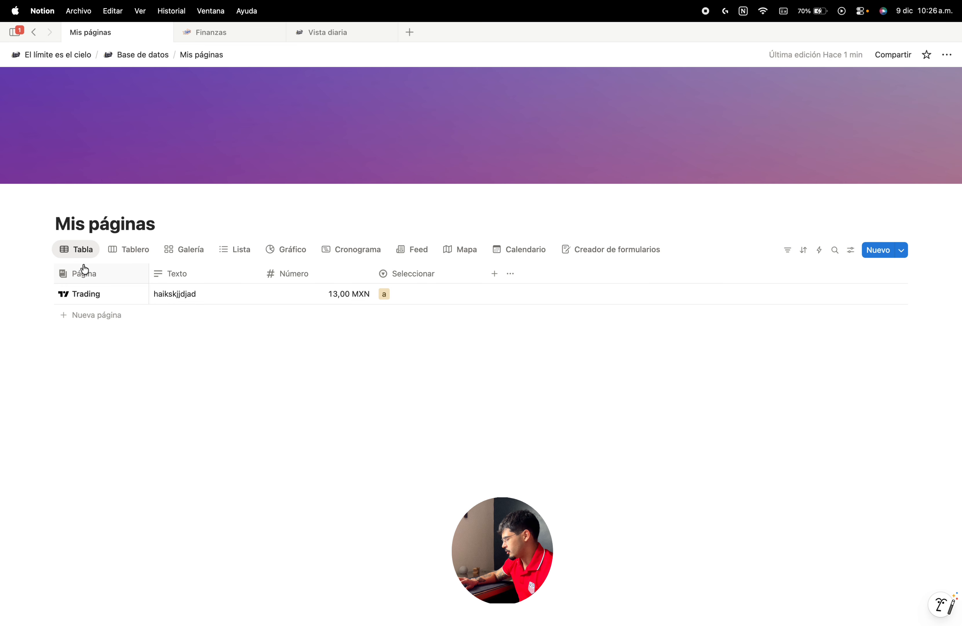
{"action": "left_click", "coordinate": [142, 55]}
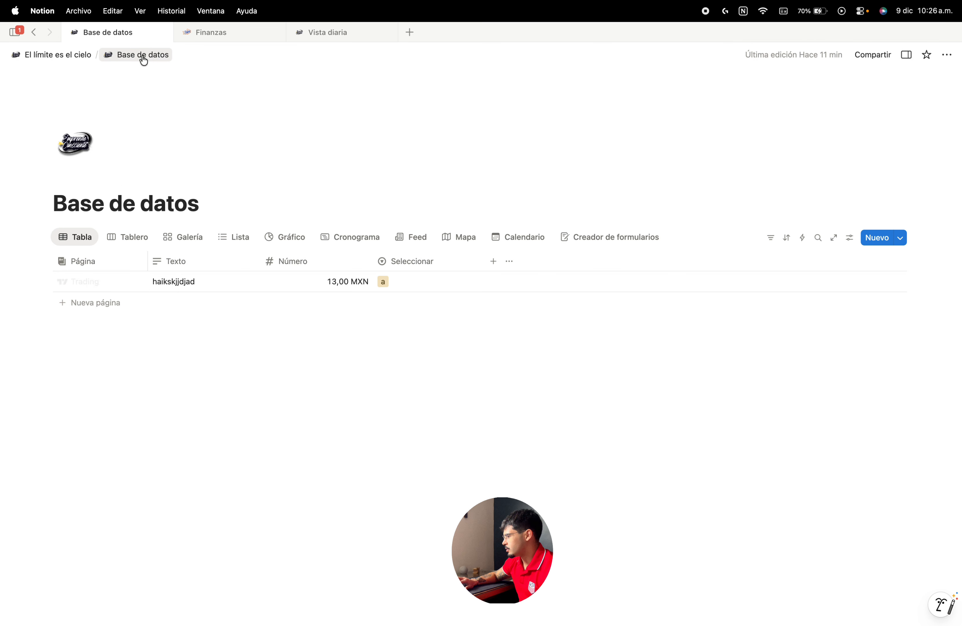
{"action": "left_click", "coordinate": [133, 242]}
{"action": "left_click", "coordinate": [199, 238]}
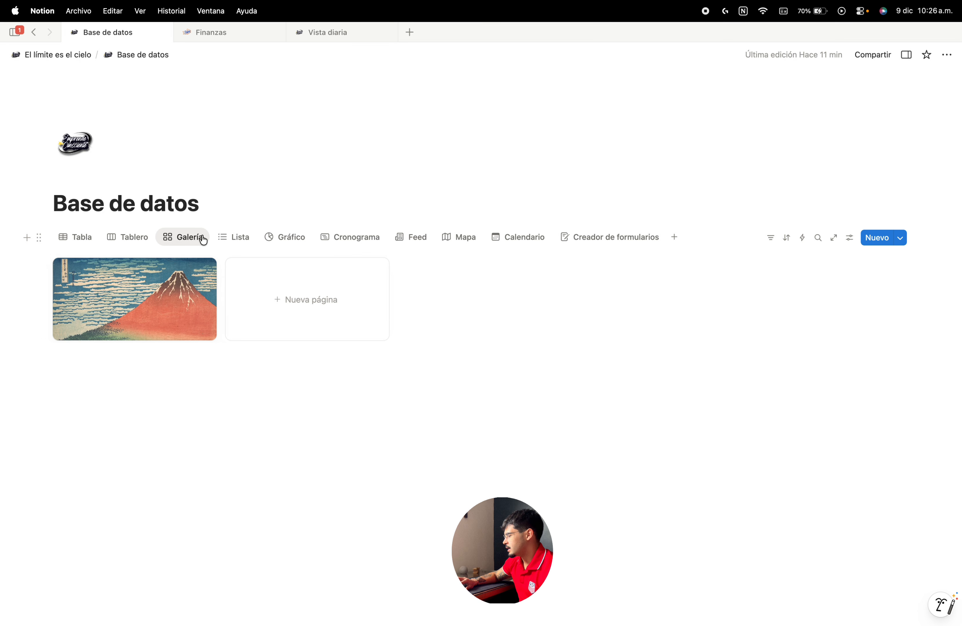
{"action": "left_click", "coordinate": [227, 239]}
{"action": "left_click", "coordinate": [271, 237]}
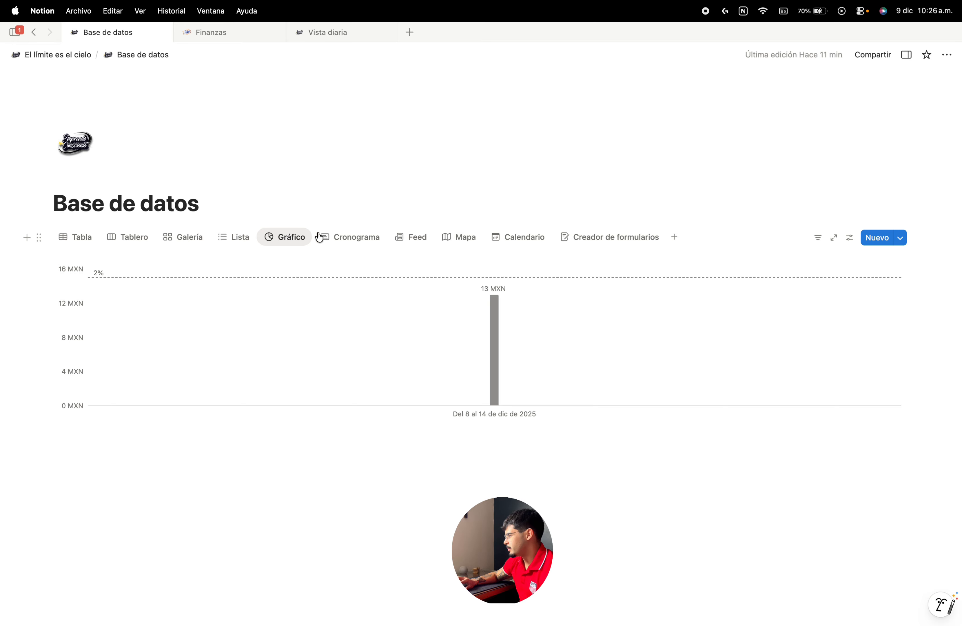
{"action": "left_click", "coordinate": [338, 239]}
{"action": "left_click", "coordinate": [418, 240]}
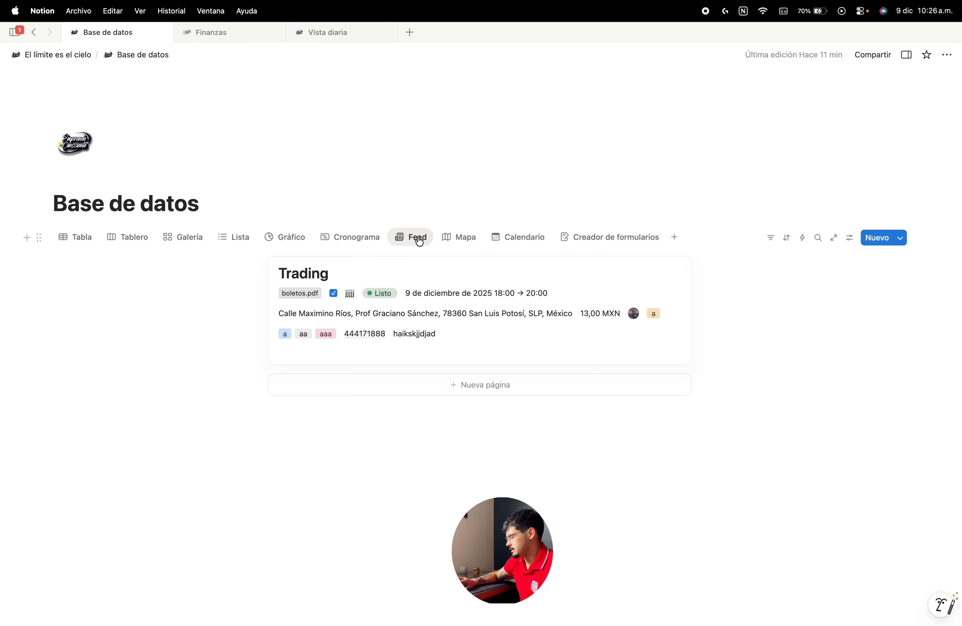
{"action": "left_click", "coordinate": [467, 238]}
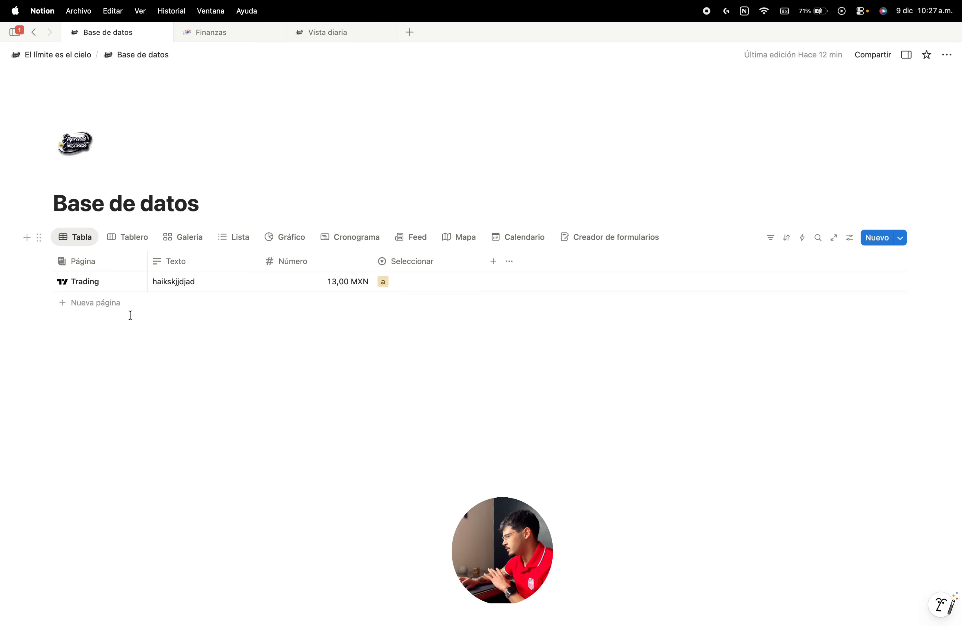
{"action": "left_click", "coordinate": [110, 238]}
{"action": "left_click", "coordinate": [183, 239]}
{"action": "left_click", "coordinate": [229, 240]}
{"action": "left_click", "coordinate": [282, 238]}
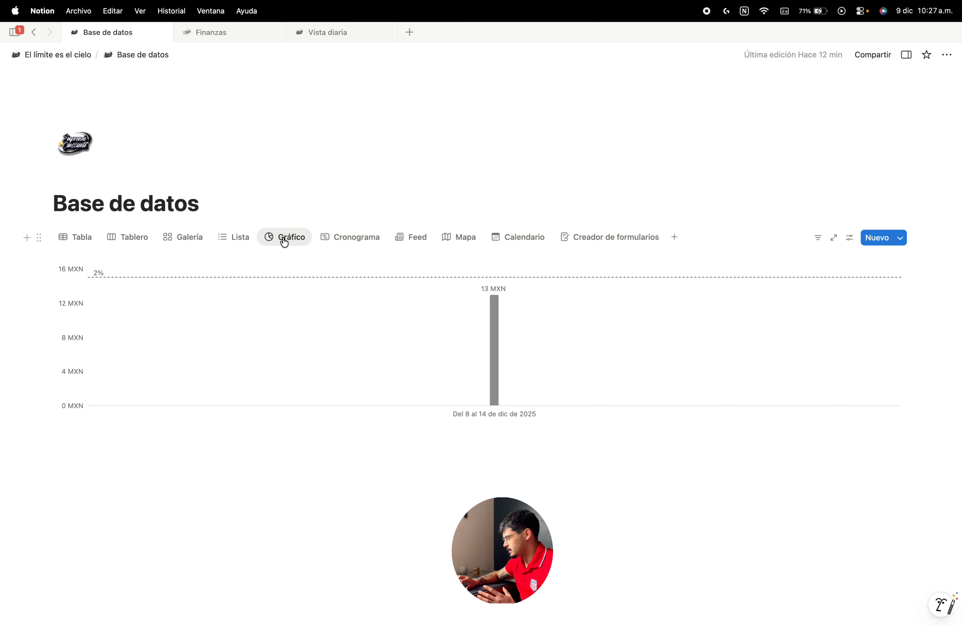
{"action": "left_click", "coordinate": [334, 239]}
{"action": "left_click", "coordinate": [84, 243]}
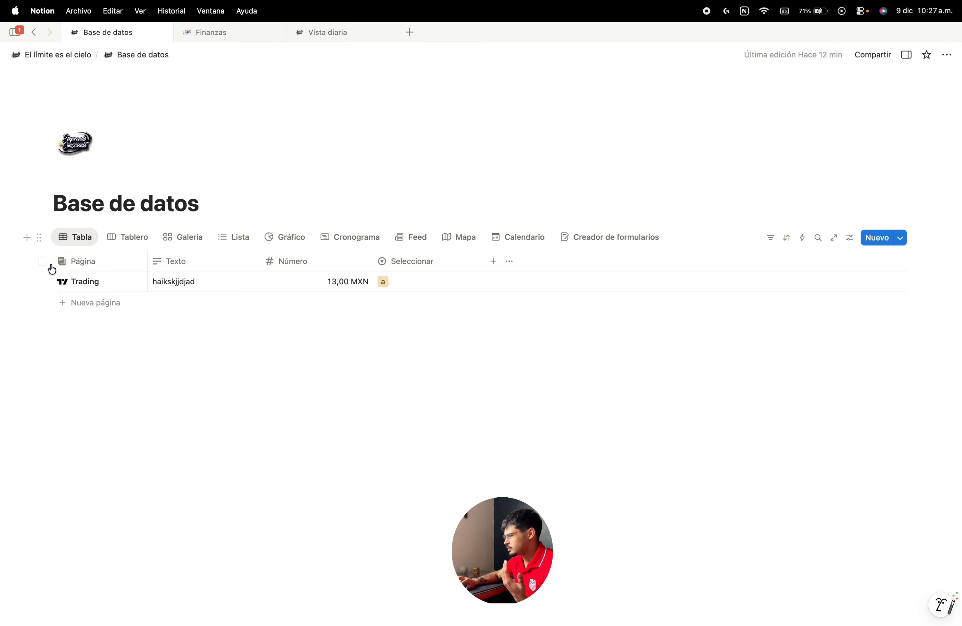
Step: Delete the whole embedded database from the Base de datos page and go back to the El límite es el cielo page
{"action": "left_click", "coordinate": [41, 239]}
{"action": "key", "text": "Delete"}
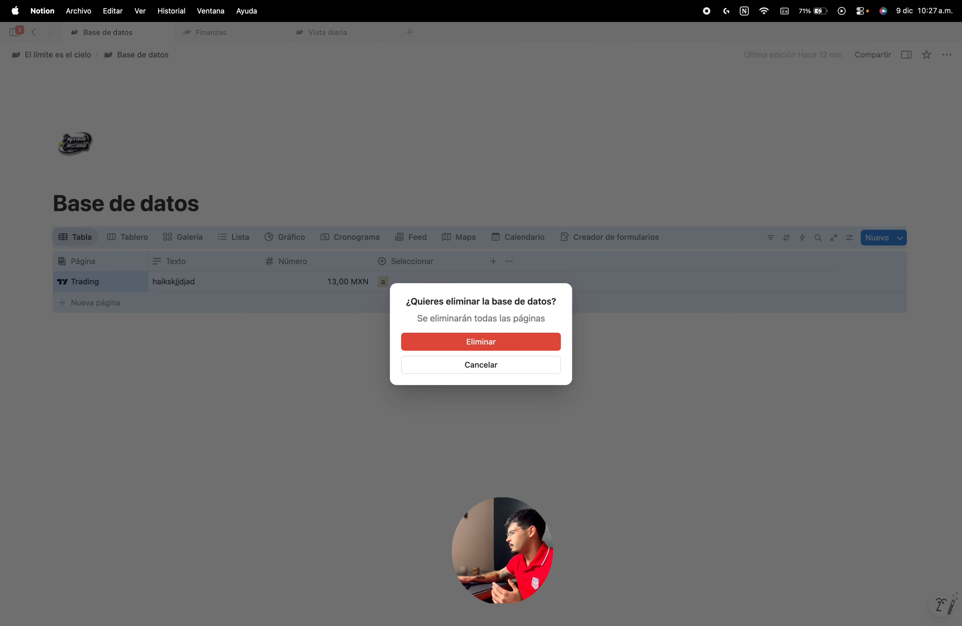
{"action": "left_click", "coordinate": [534, 344]}
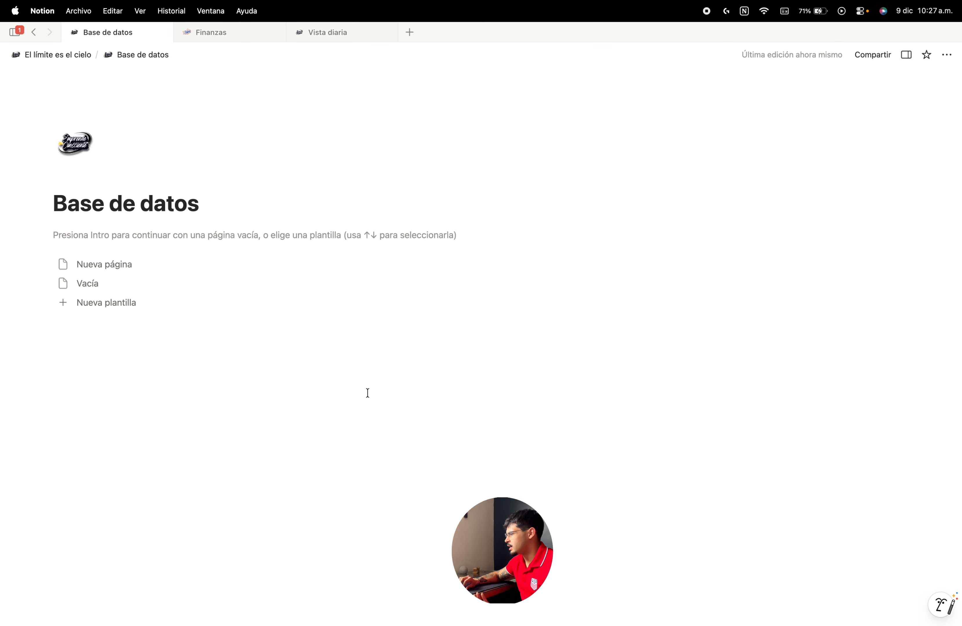
{"action": "left_click", "coordinate": [67, 56]}
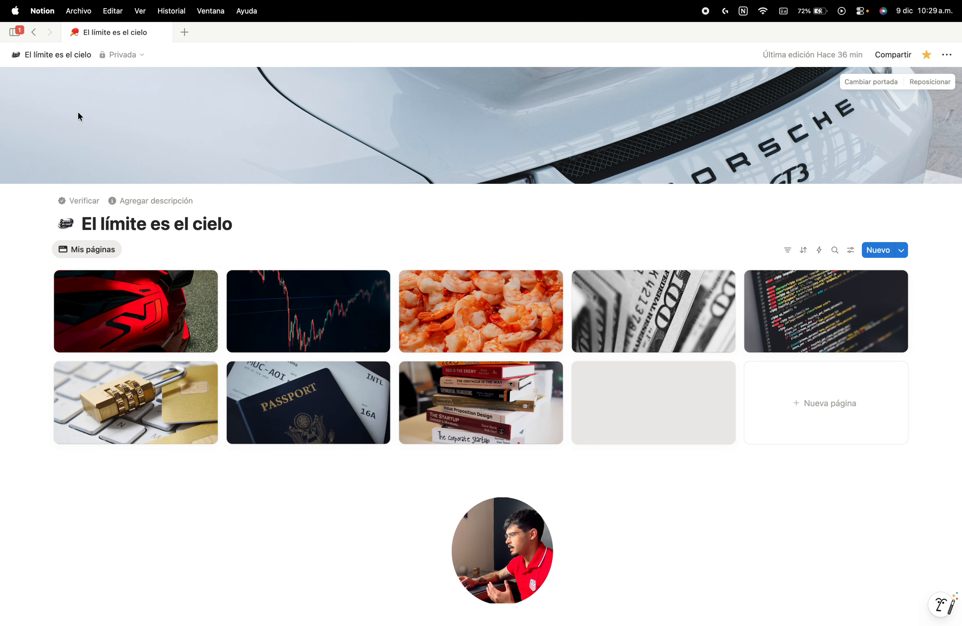
Step: Create a new empty database in the private section and title it with the creator's full name
{"action": "mouse_move", "coordinate": [16, 34]}
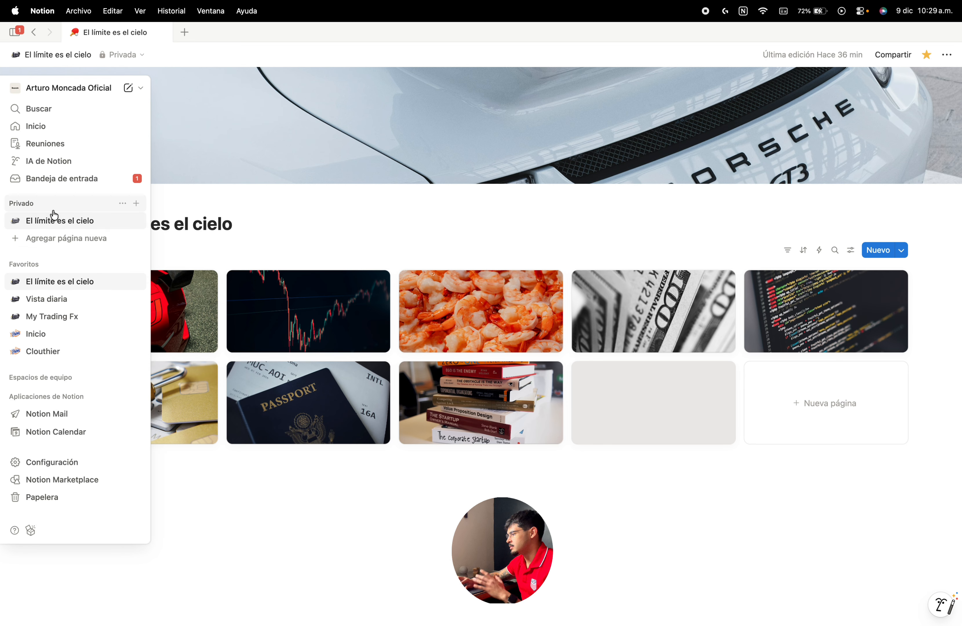
{"action": "left_click", "coordinate": [53, 240]}
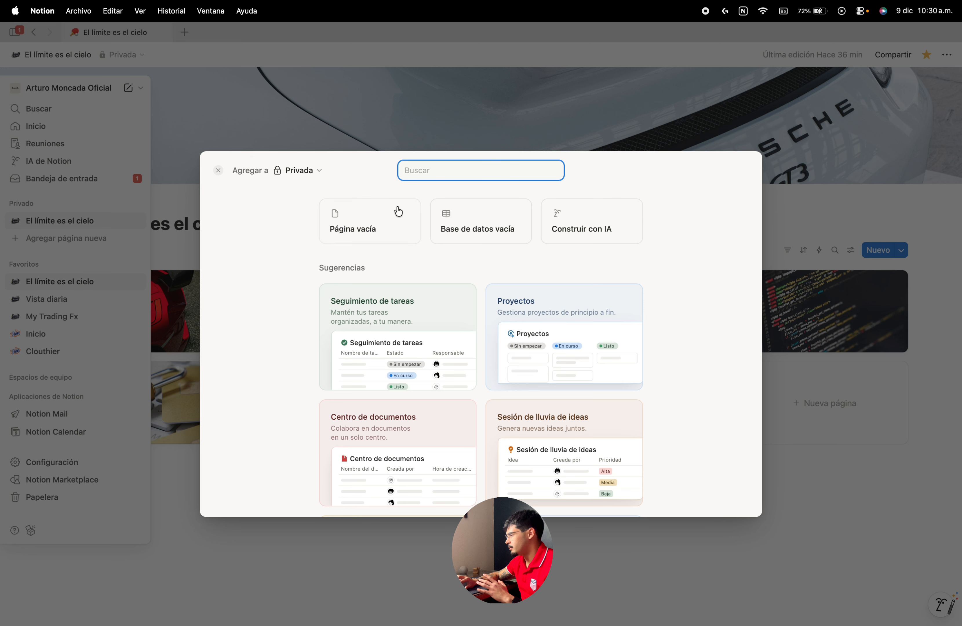
{"action": "left_click", "coordinate": [459, 235]}
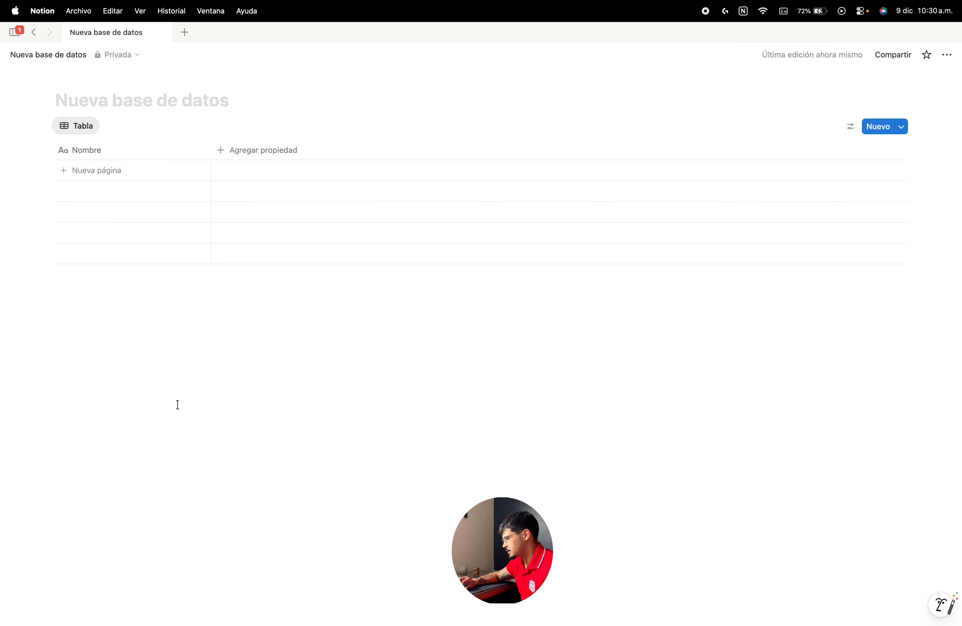
{"action": "left_click", "coordinate": [149, 99]}
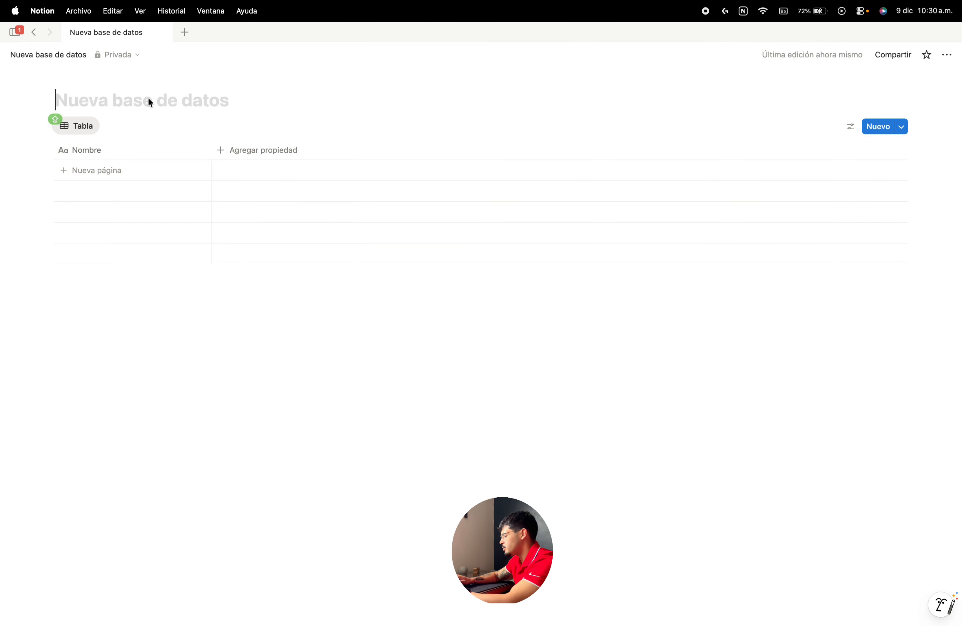
{"action": "type", "text": "Arturo Moncada"}
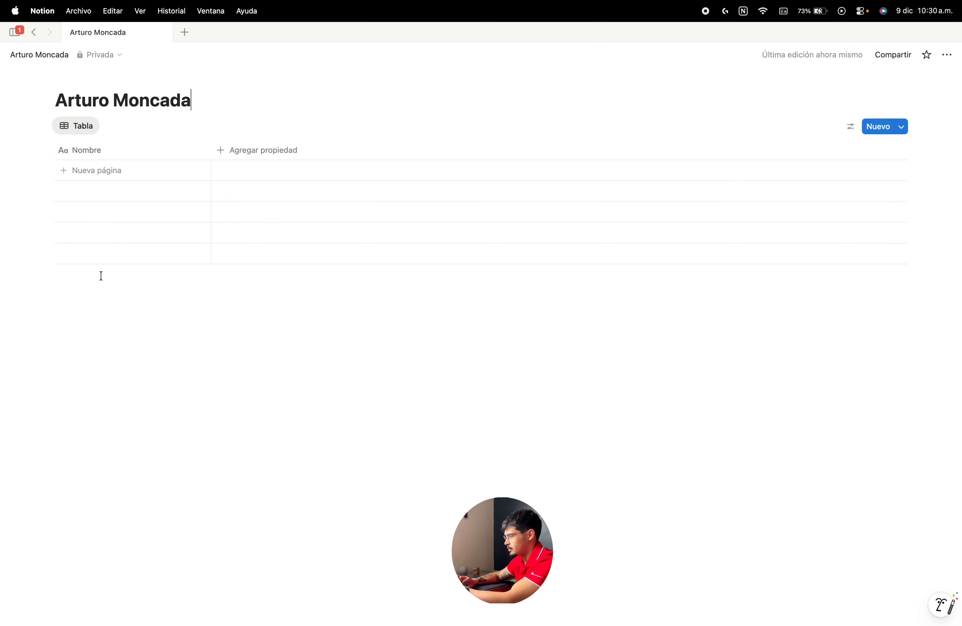
Step: Add an icon and a cover to the new database, changing the cover to the red sports car photo
{"action": "left_click", "coordinate": [80, 78]}
{"action": "left_click", "coordinate": [23, 189]}
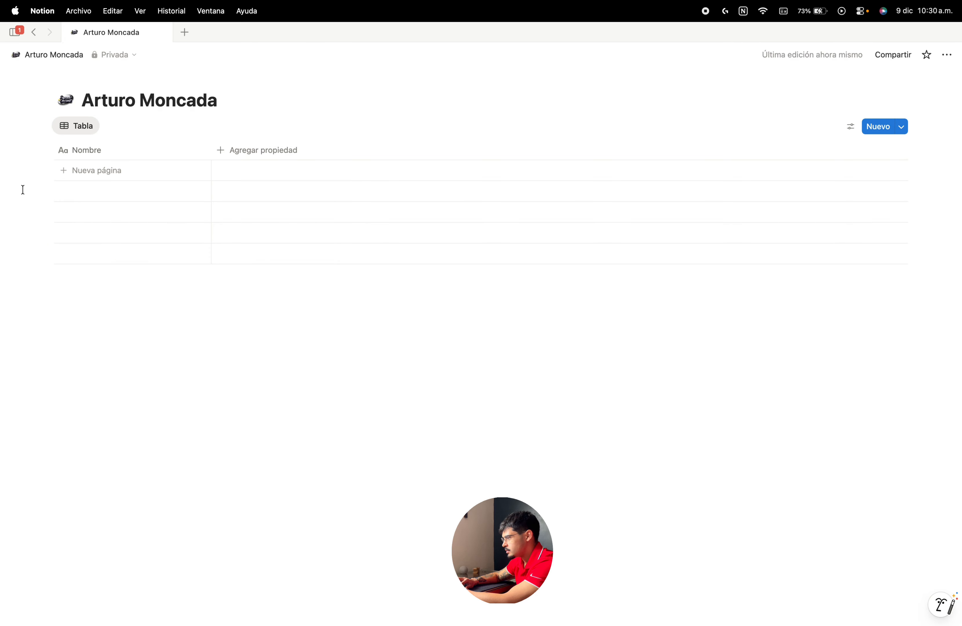
{"action": "left_click", "coordinate": [107, 78]}
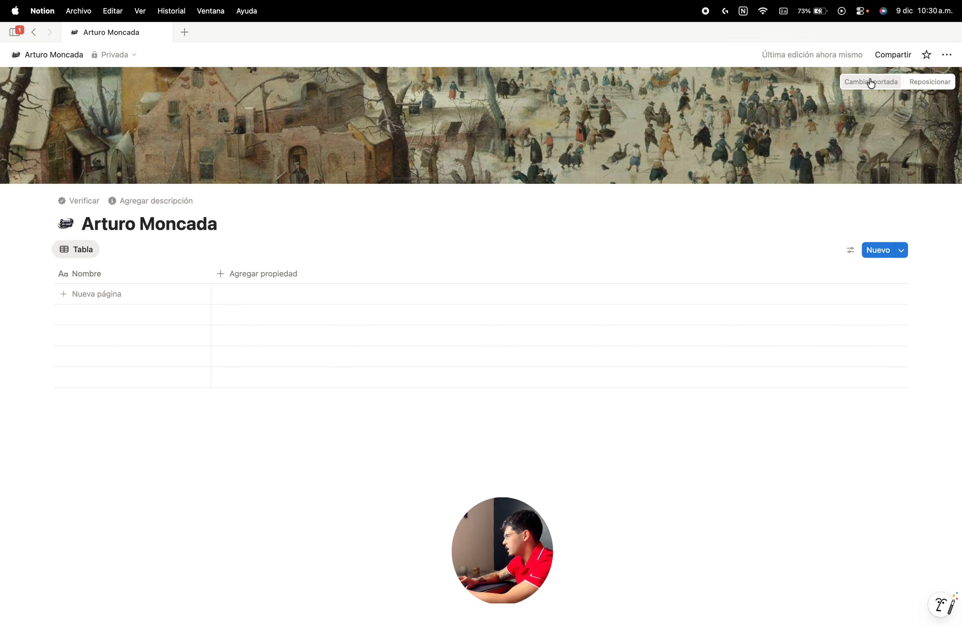
{"action": "left_click", "coordinate": [871, 82]}
{"action": "left_click", "coordinate": [797, 101]}
{"action": "left_click", "coordinate": [731, 354]}
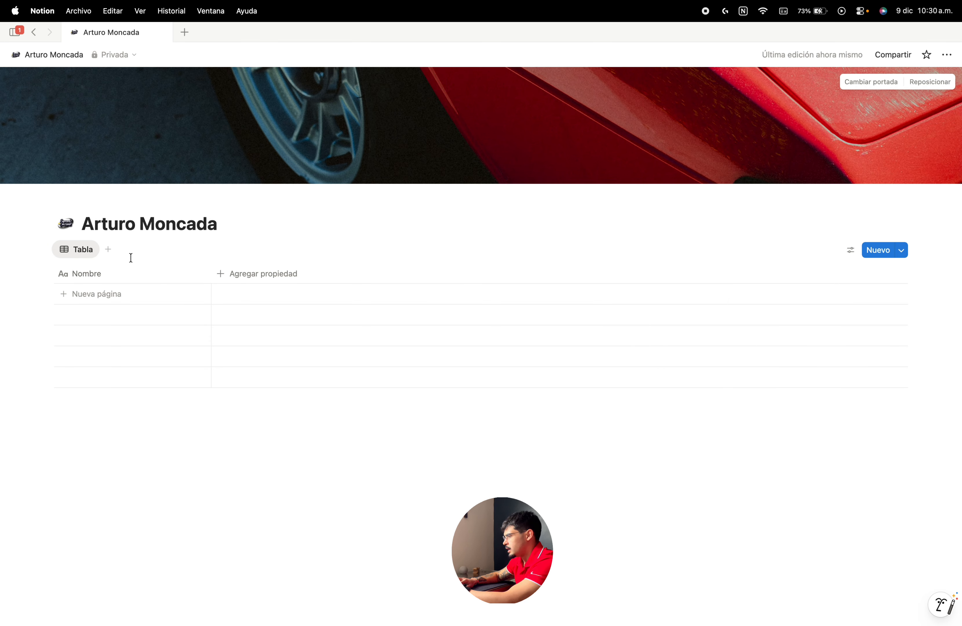
Step: Add a Galería view to the new database and delete its original Tabla view
{"action": "left_click", "coordinate": [109, 250]}
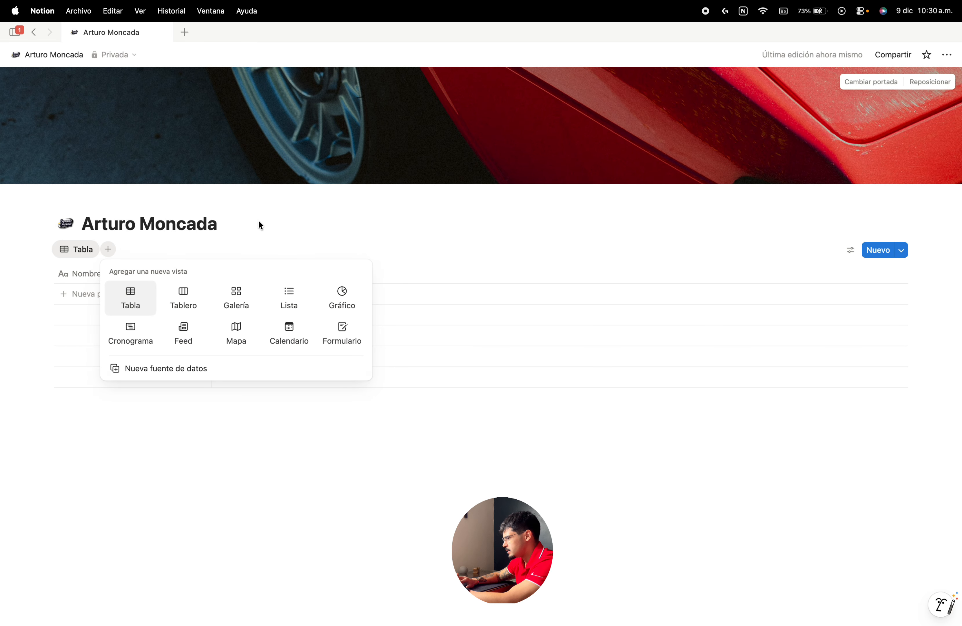
{"action": "left_click", "coordinate": [235, 303]}
{"action": "key", "text": "Escape"}
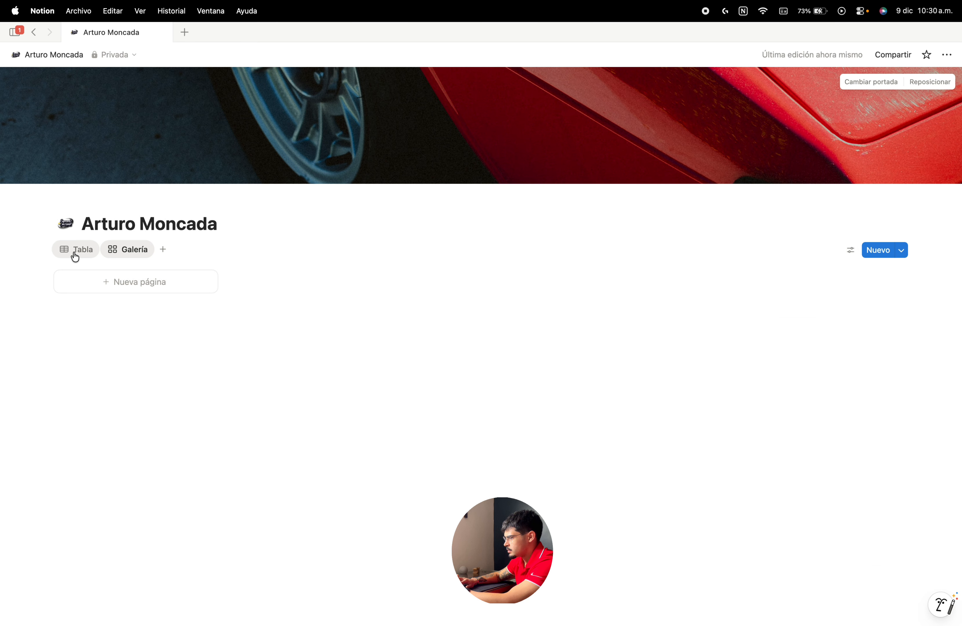
{"action": "left_click", "coordinate": [76, 252]}
{"action": "left_click", "coordinate": [79, 261]}
{"action": "left_click", "coordinate": [76, 360]}
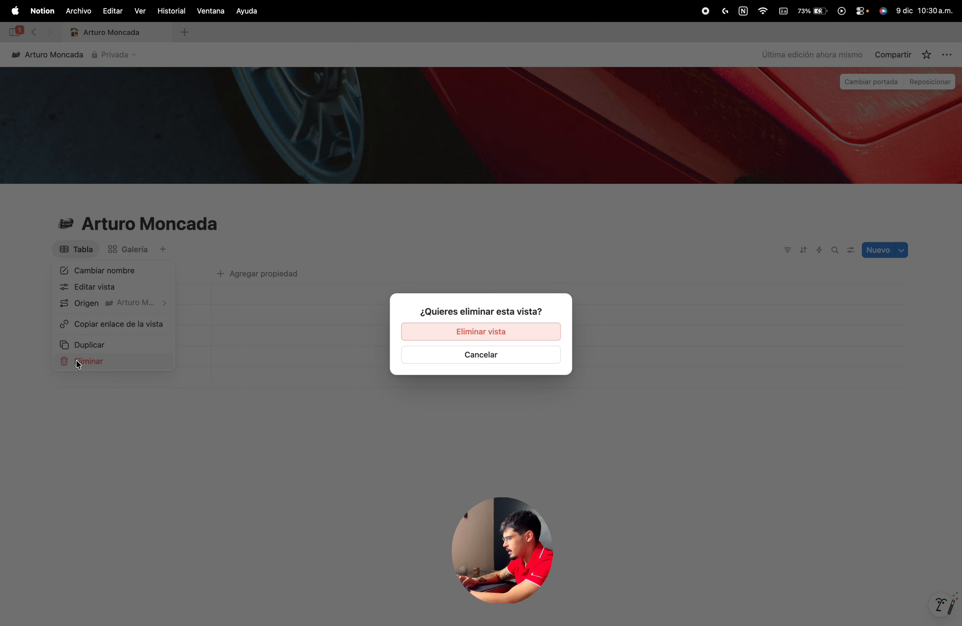
{"action": "key", "text": "Return"}
Step: Rename the Galería view as "Mis páginas"
{"action": "left_click", "coordinate": [83, 246]}
{"action": "left_click", "coordinate": [90, 269]}
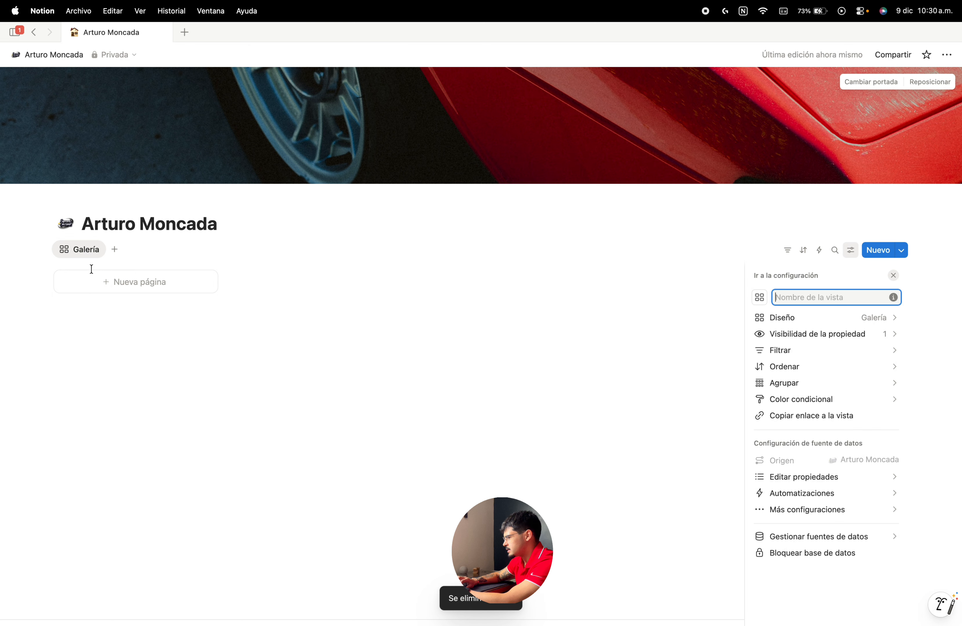
{"action": "type", "text": "Mis páginas"}
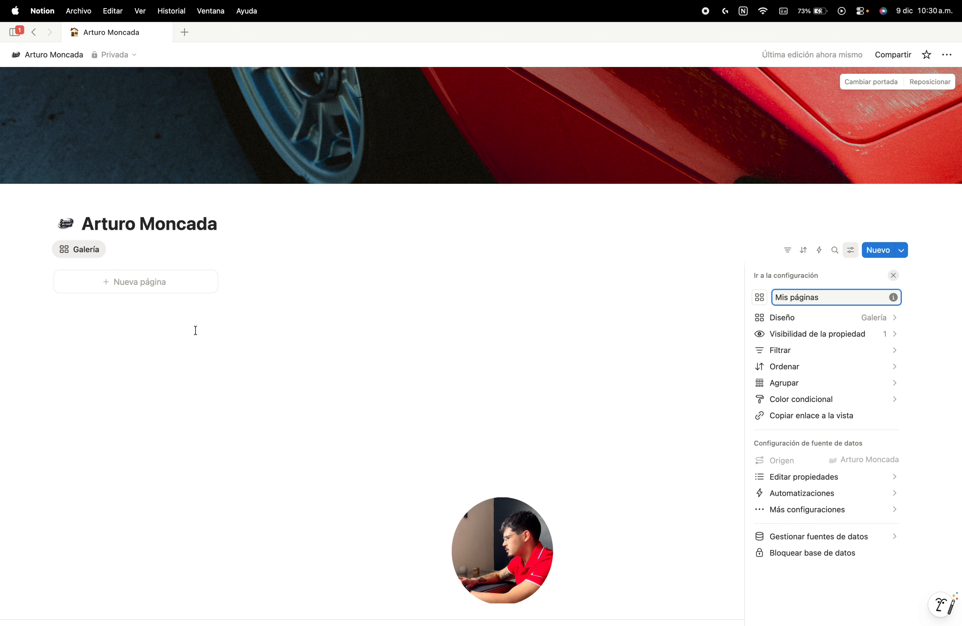
{"action": "left_click", "coordinate": [248, 375]}
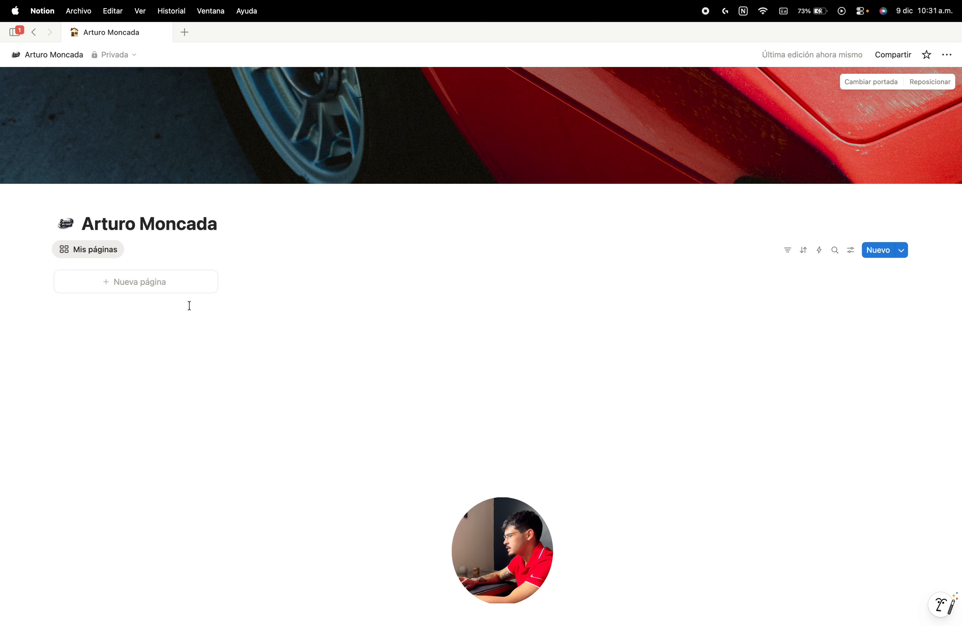
Step: Create a new page template for the database and turn on Ancho completo for it
{"action": "left_click", "coordinate": [901, 250]}
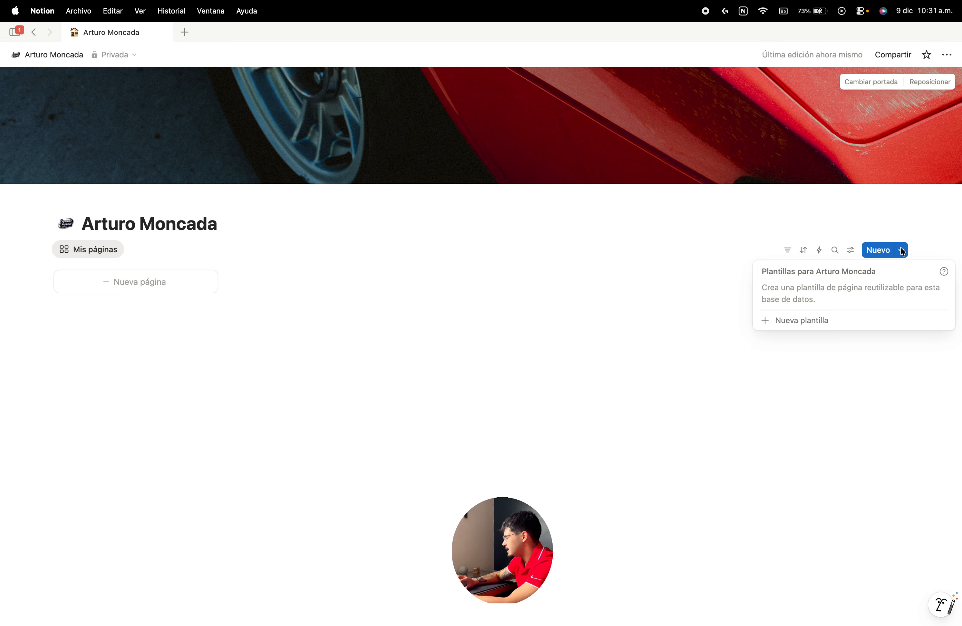
{"action": "left_click", "coordinate": [838, 322]}
{"action": "left_click", "coordinate": [736, 95]}
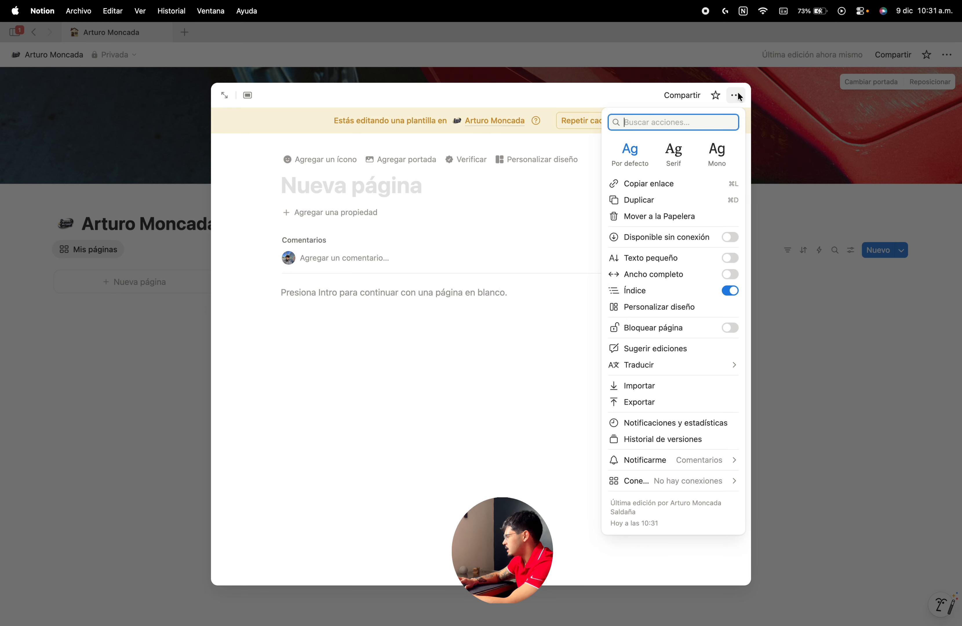
{"action": "left_click", "coordinate": [731, 274]}
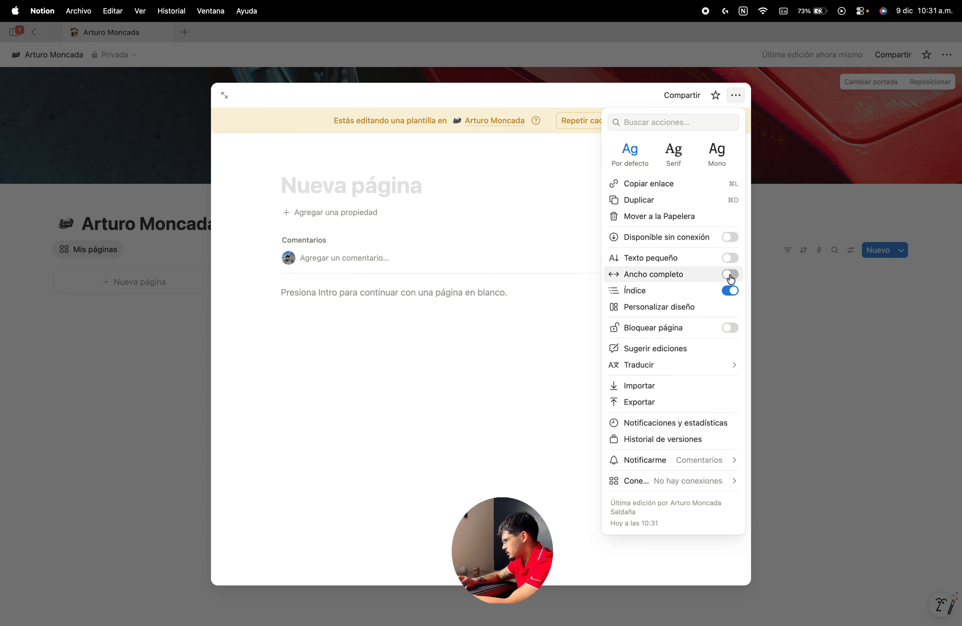
{"action": "left_click", "coordinate": [529, 332]}
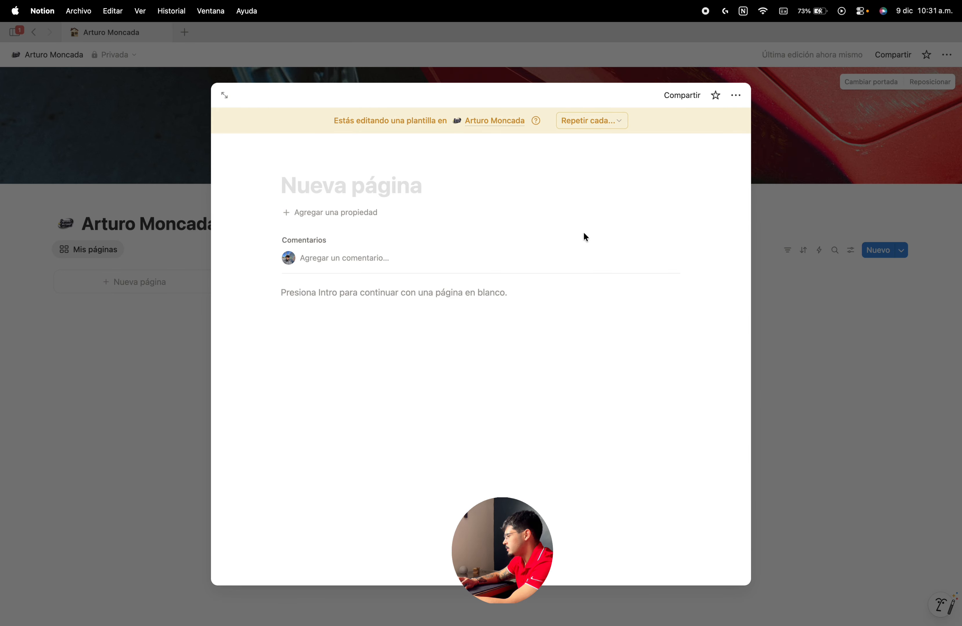
Step: Customize the page layout without page discussions or property icons, move the property group to the side panel and apply it to all pages
{"action": "left_click", "coordinate": [736, 95]}
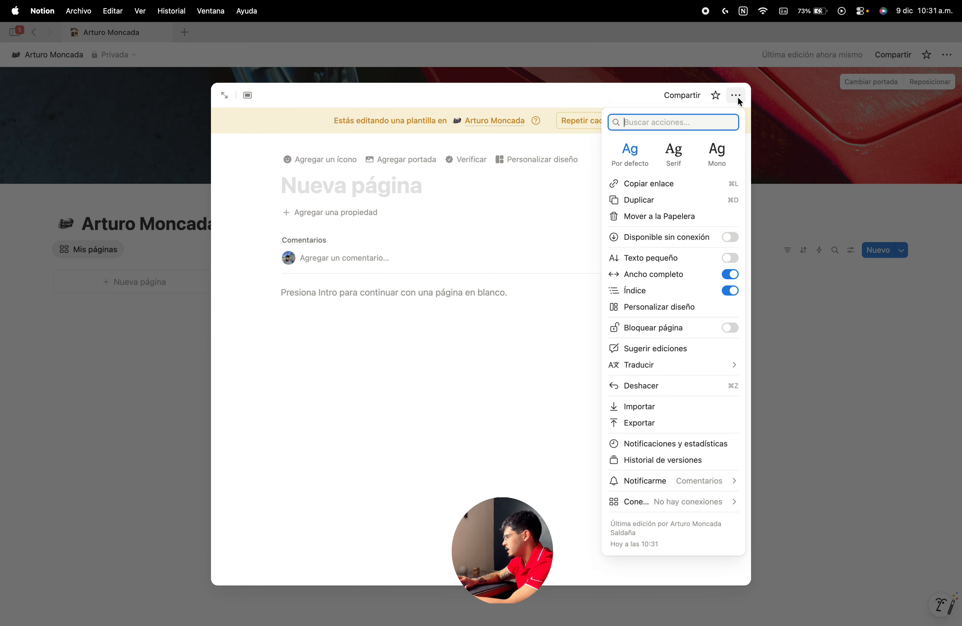
{"action": "left_click", "coordinate": [674, 310]}
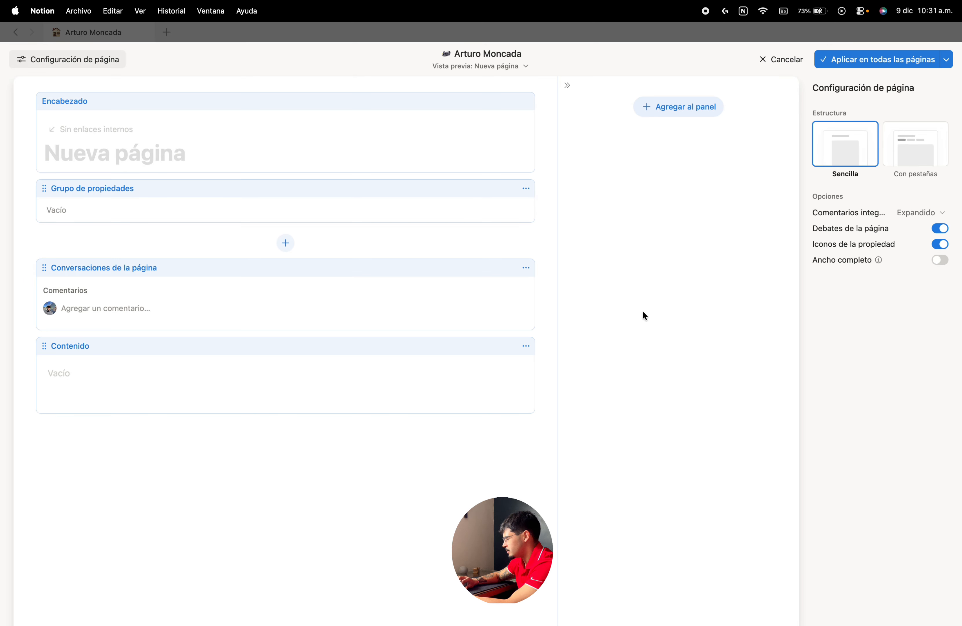
{"action": "left_click", "coordinate": [941, 230]}
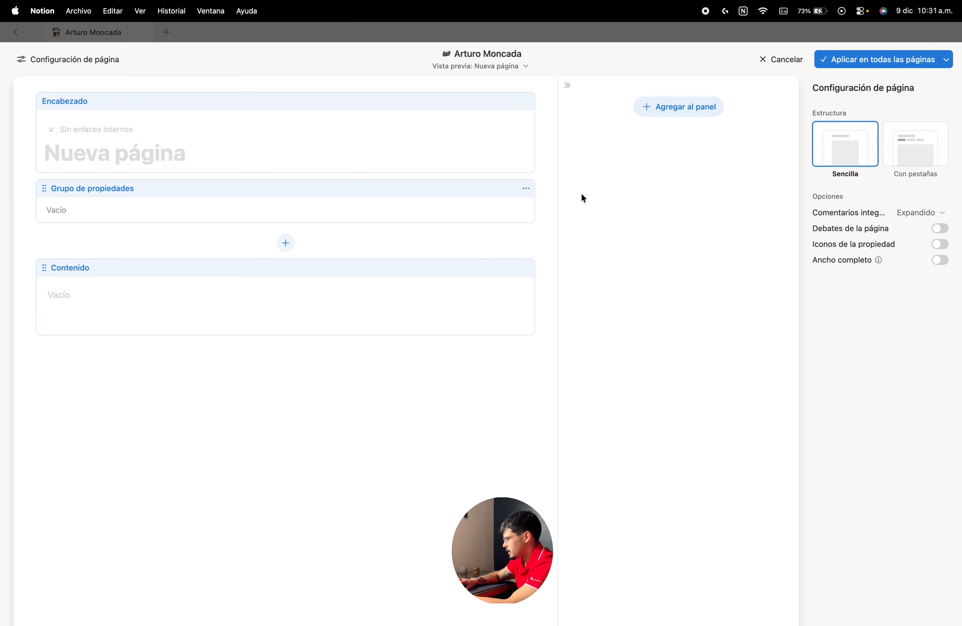
{"action": "left_click", "coordinate": [501, 211]}
{"action": "left_click_drag", "start_coordinate": [500, 211], "coordinate": [692, 126]}
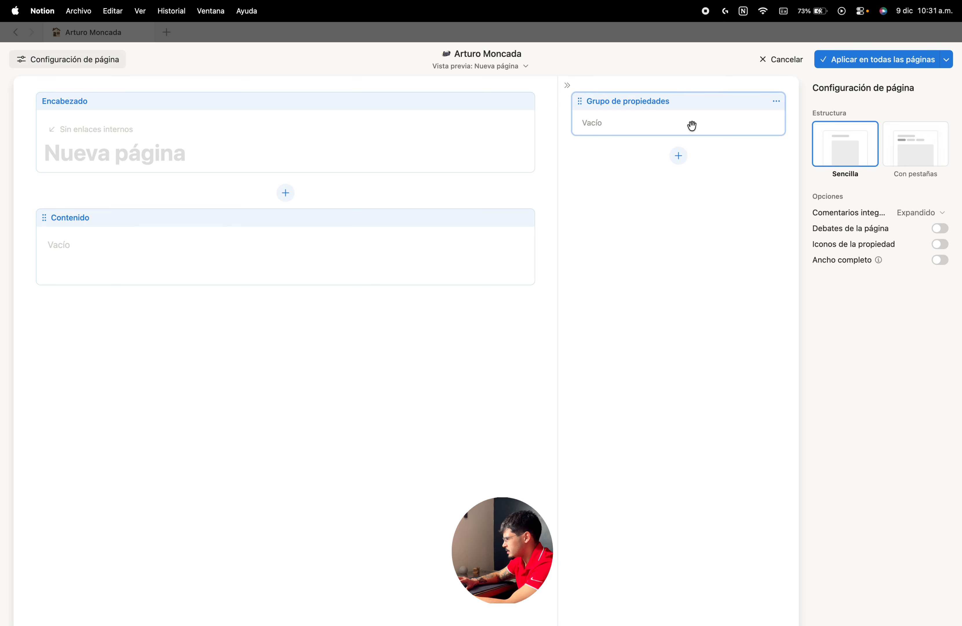
{"action": "left_click", "coordinate": [882, 59]}
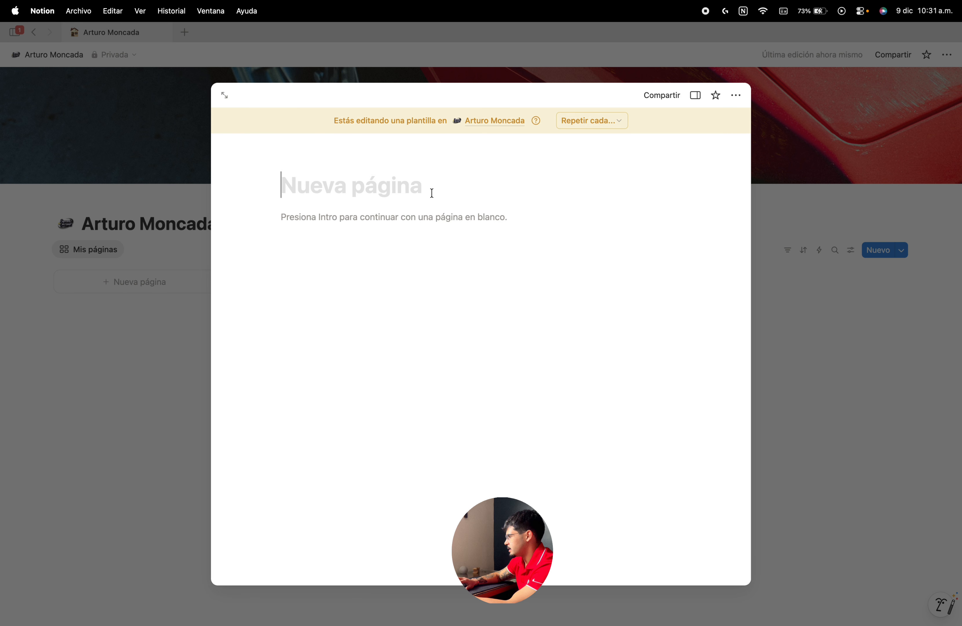
{"action": "left_click", "coordinate": [797, 219]}
Step: Set the Nueva página template as the default for all views of the database
{"action": "left_click", "coordinate": [901, 251]}
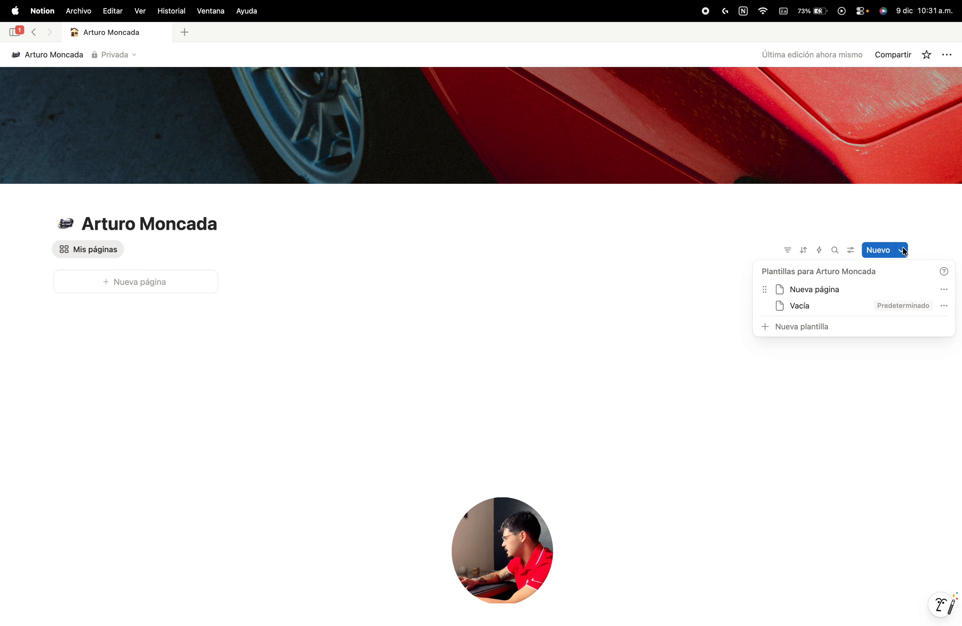
{"action": "left_click", "coordinate": [943, 291]}
{"action": "left_click", "coordinate": [908, 312]}
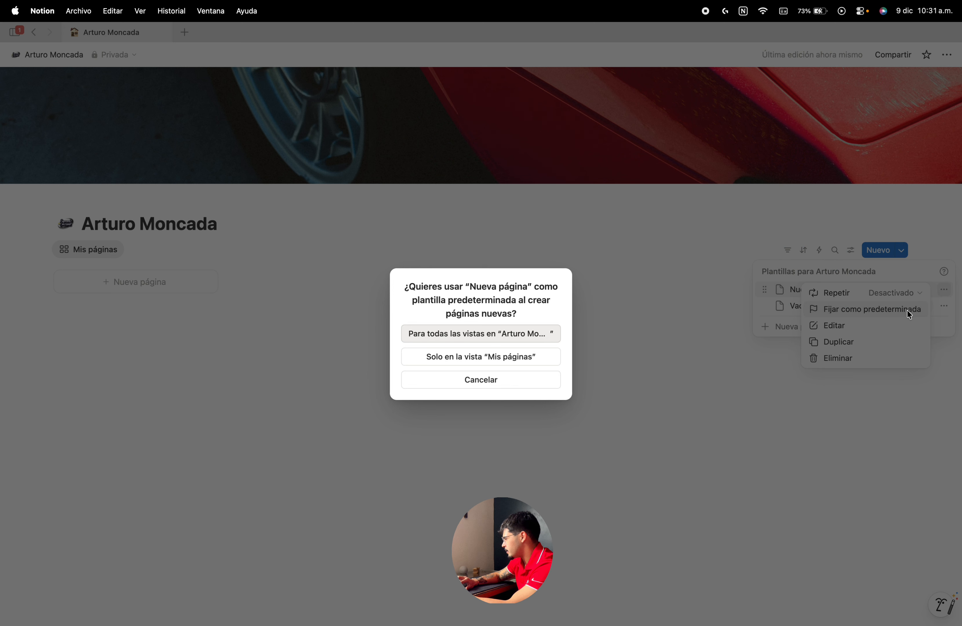
{"action": "left_click", "coordinate": [535, 339]}
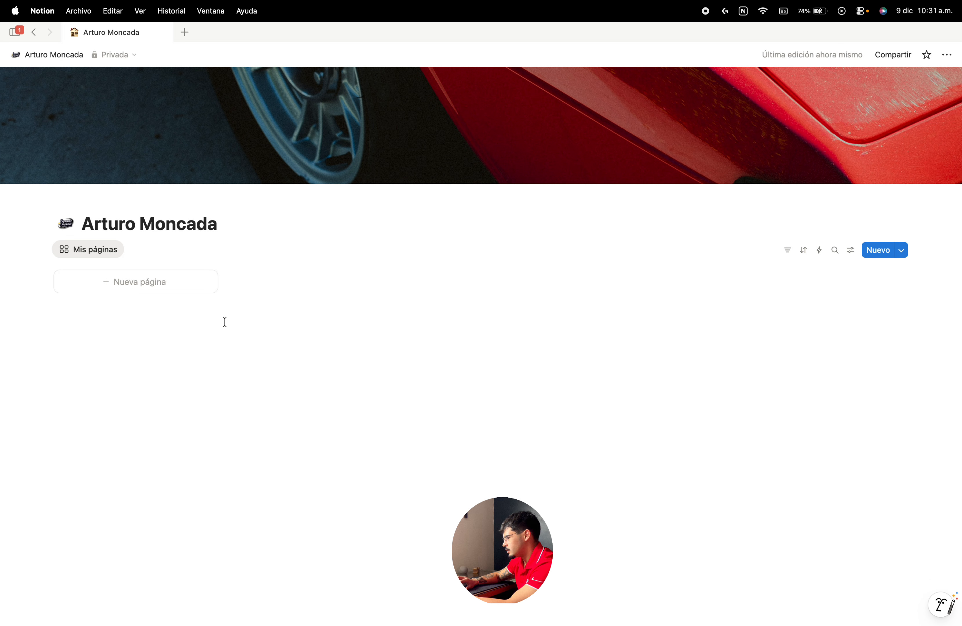
Step: Create a page titled "Finanzas" in the gallery with a dark banknote icon and a cover photo of dollar bills
{"action": "left_click", "coordinate": [111, 290]}
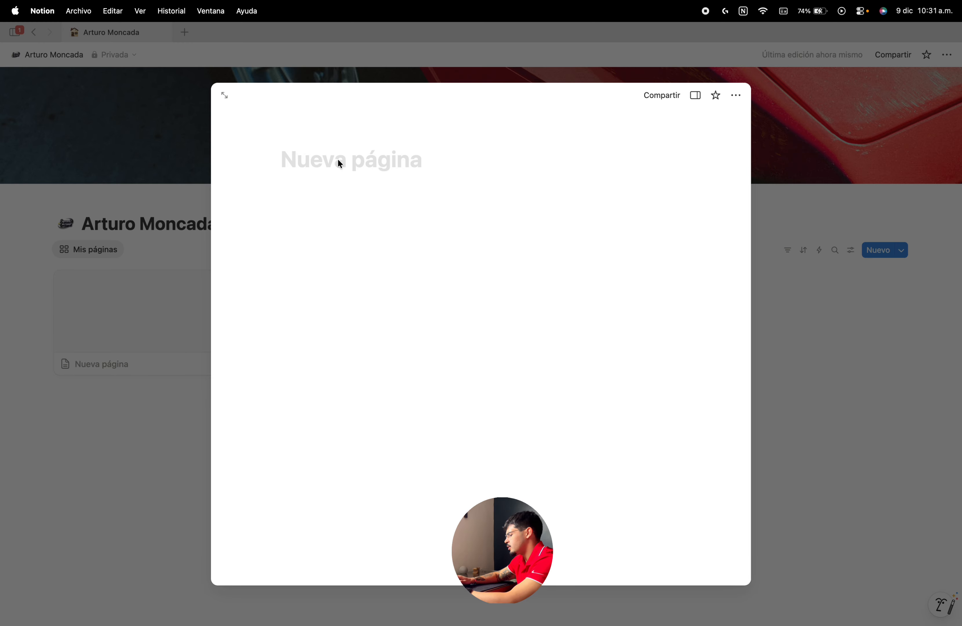
{"action": "type", "text": "Finanzas"}
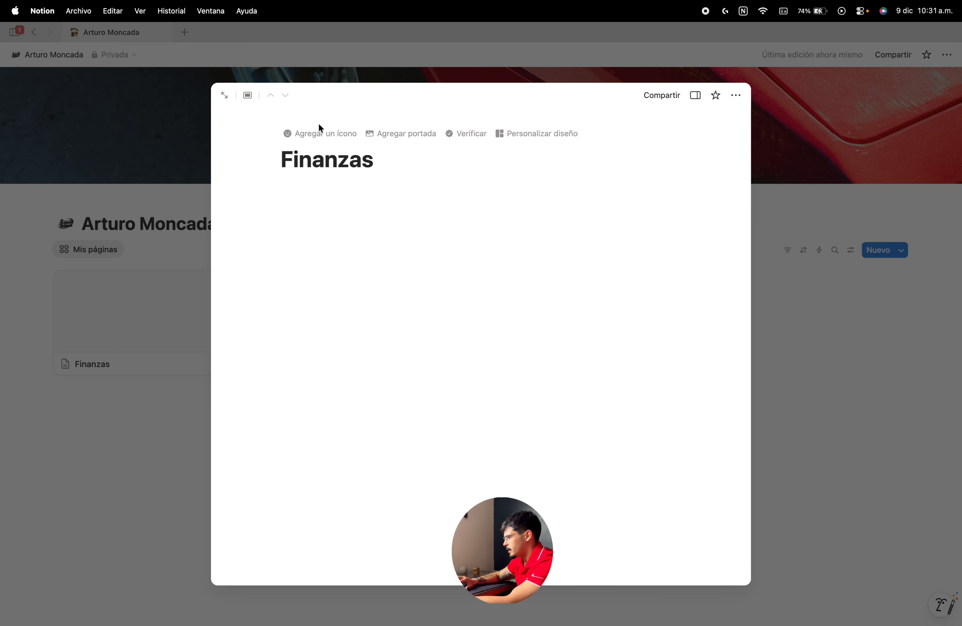
{"action": "left_click", "coordinate": [318, 128]}
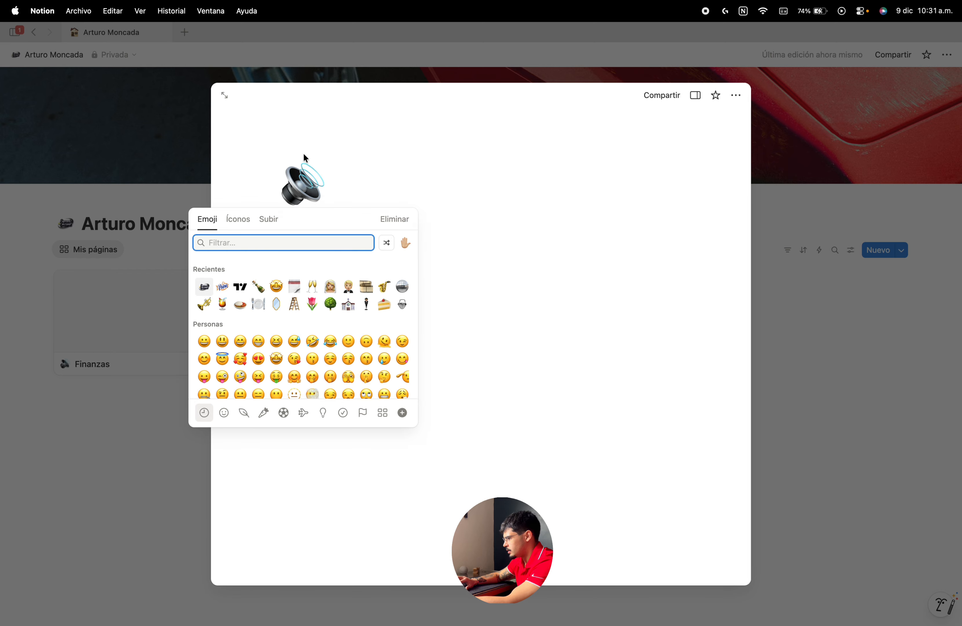
{"action": "left_click", "coordinate": [238, 219]}
{"action": "left_click", "coordinate": [227, 310]}
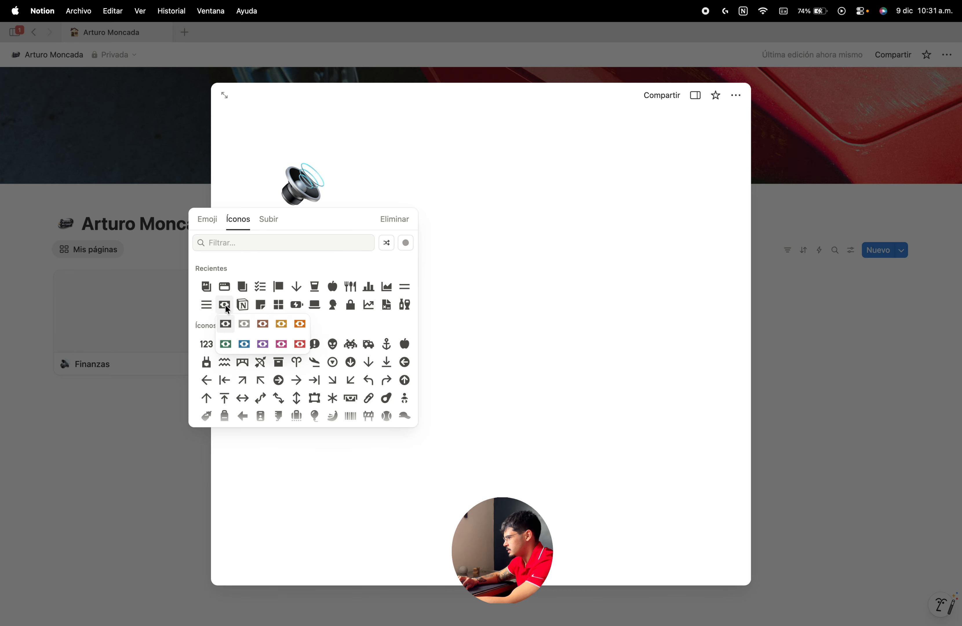
{"action": "left_click", "coordinate": [227, 324]}
{"action": "left_click", "coordinate": [292, 225]}
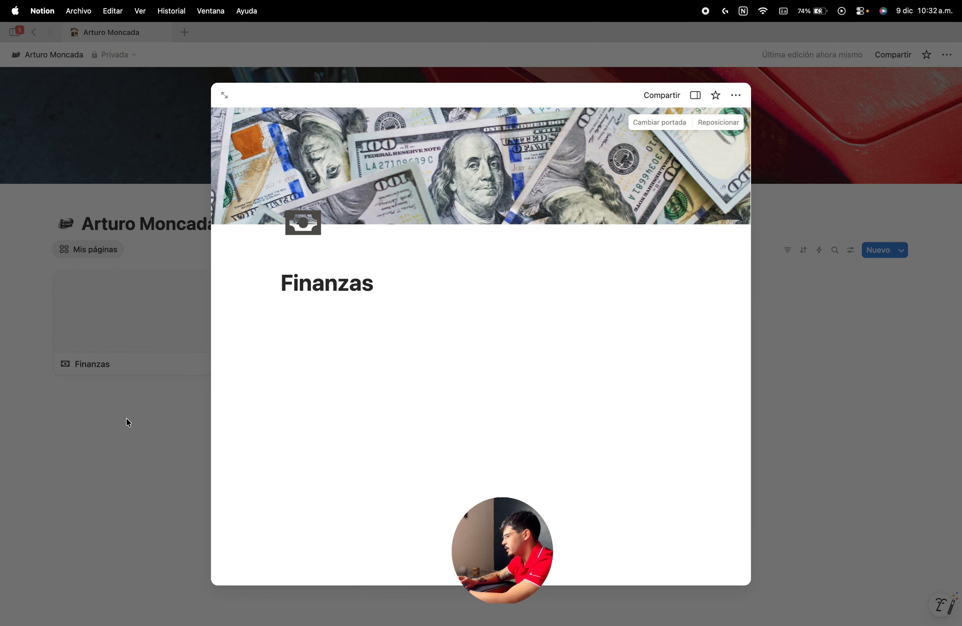
{"action": "left_click", "coordinate": [126, 419]}
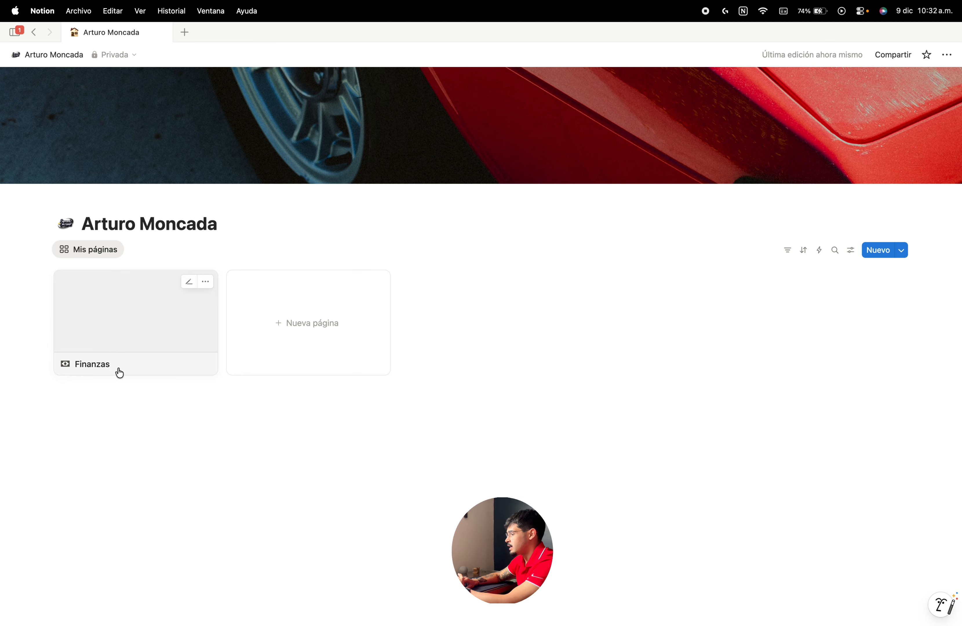
{"action": "left_click", "coordinate": [117, 347]}
{"action": "left_click", "coordinate": [116, 346]}
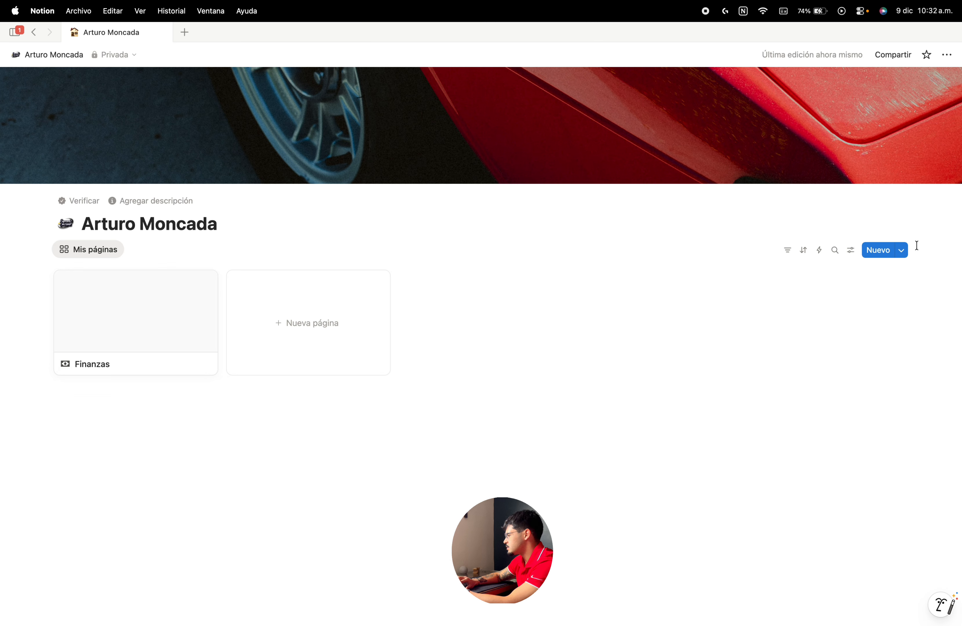
Step: Hide the page icons in the Mis páginas view and make its pages open as Página completa
{"action": "left_click", "coordinate": [849, 252]}
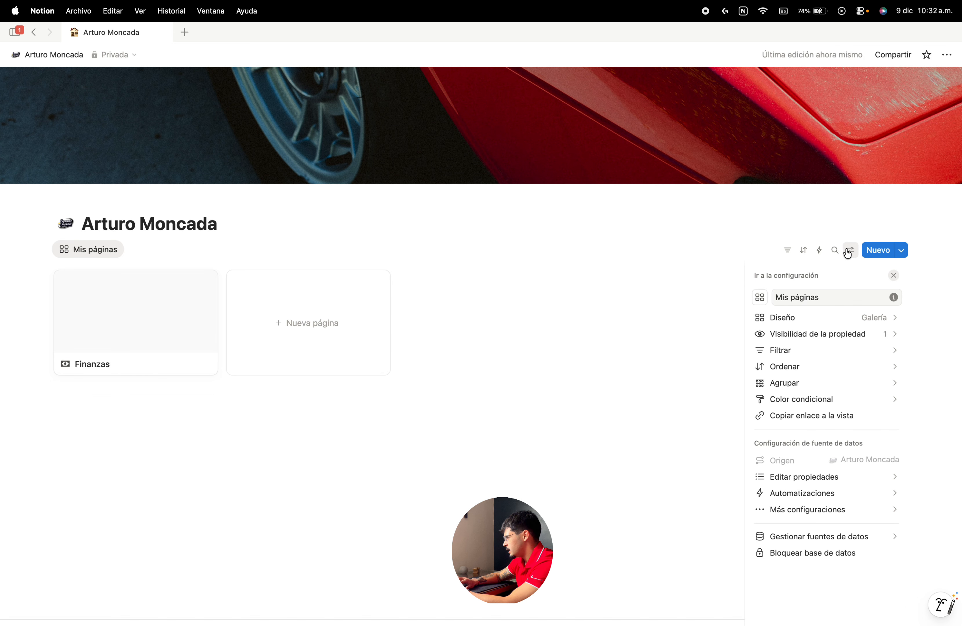
{"action": "left_click", "coordinate": [836, 319]}
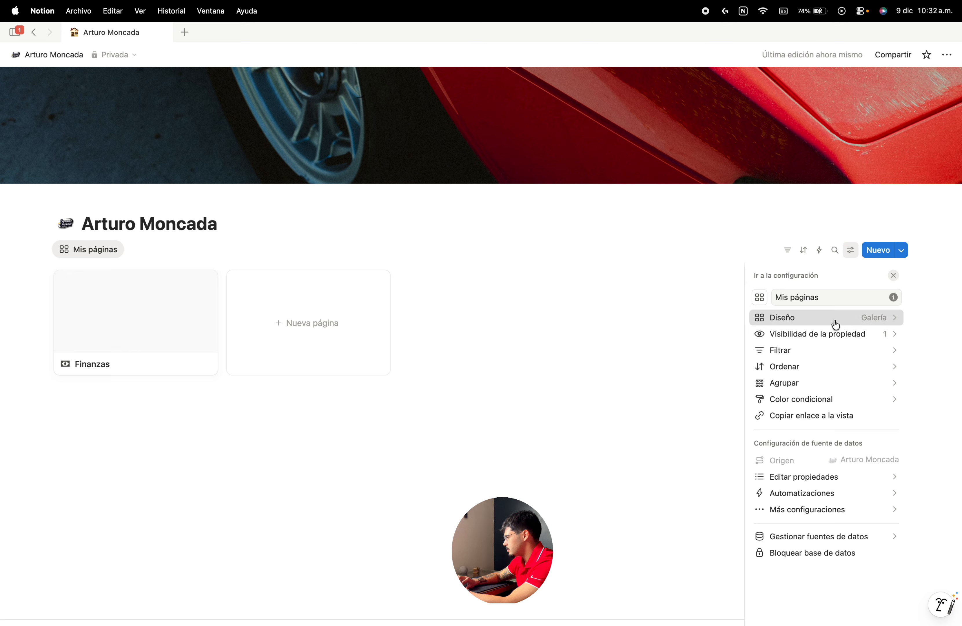
{"action": "left_click", "coordinate": [890, 411]}
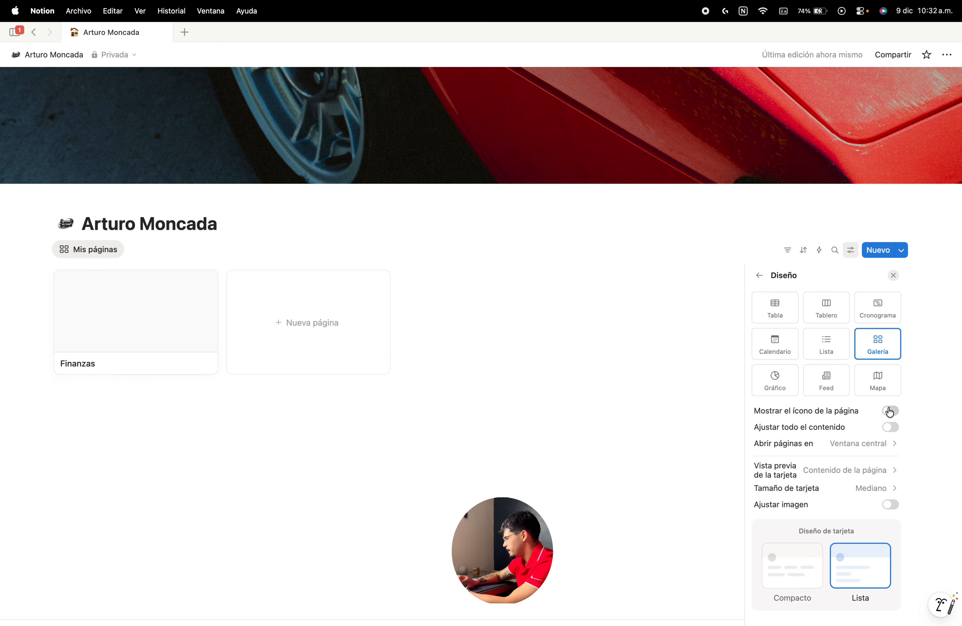
{"action": "left_click", "coordinate": [877, 445]}
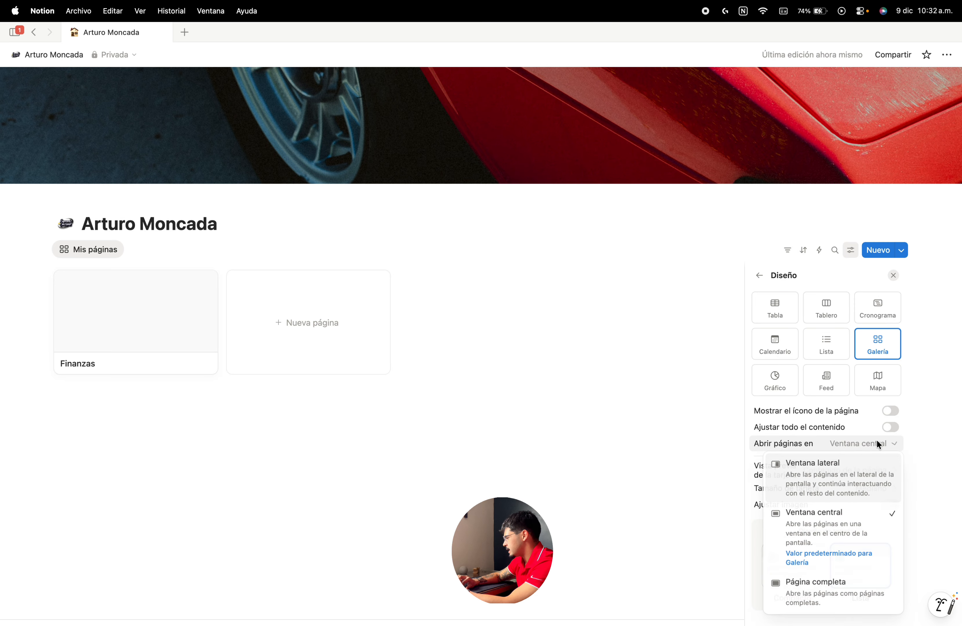
{"action": "left_click", "coordinate": [822, 584]}
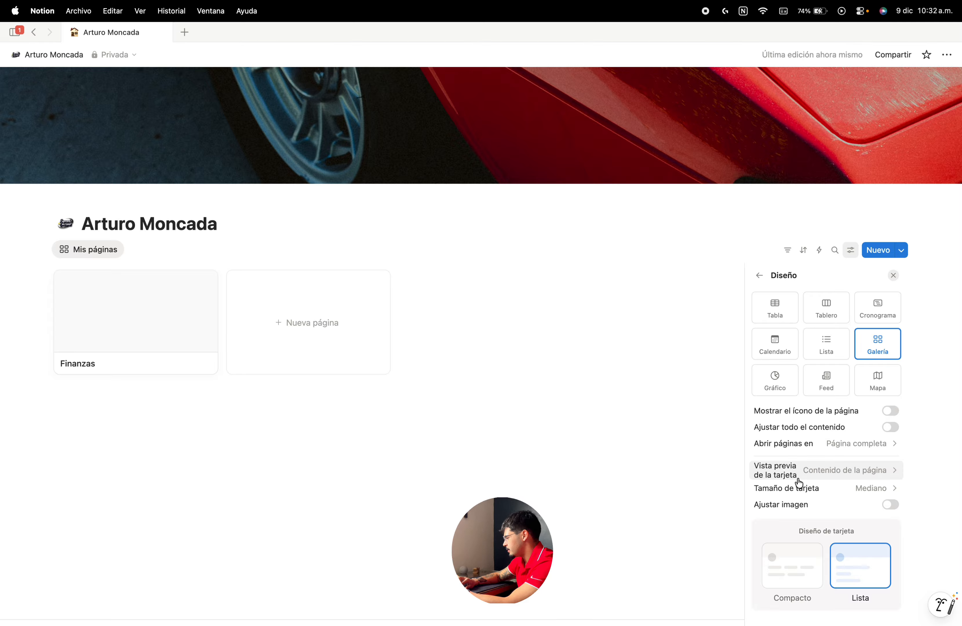
Step: Use Portada de la página as the card preview and switch the gallery's card layout to Compacto
{"action": "left_click", "coordinate": [833, 474]}
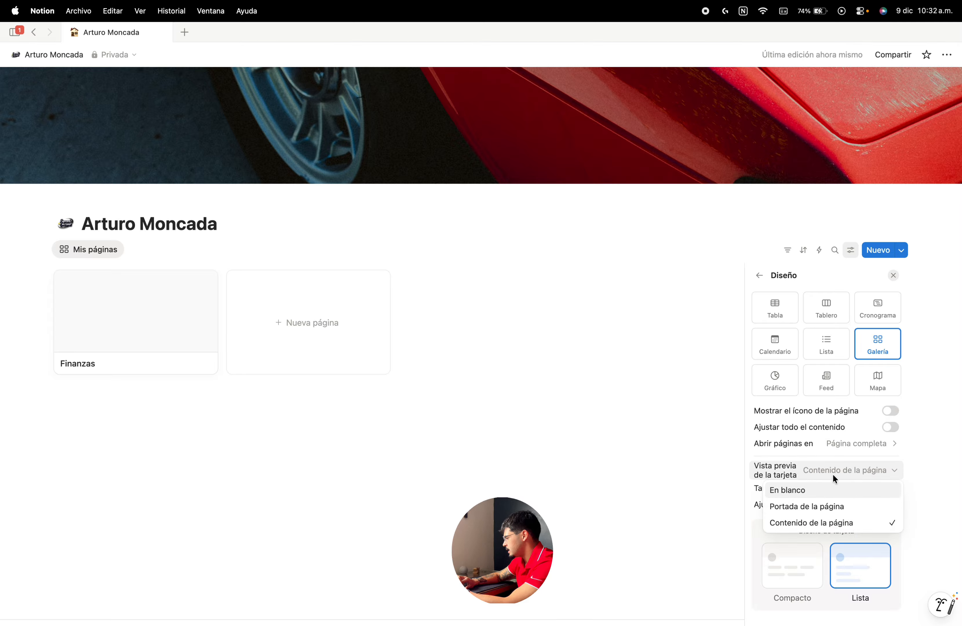
{"action": "left_click", "coordinate": [831, 506]}
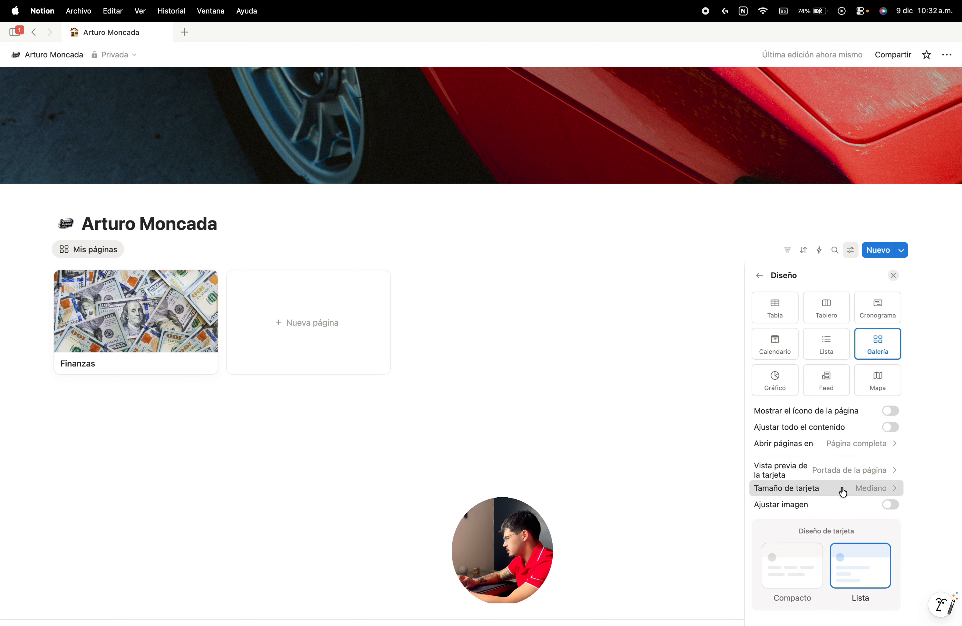
{"action": "left_click", "coordinate": [784, 488]}
{"action": "left_click", "coordinate": [822, 509]}
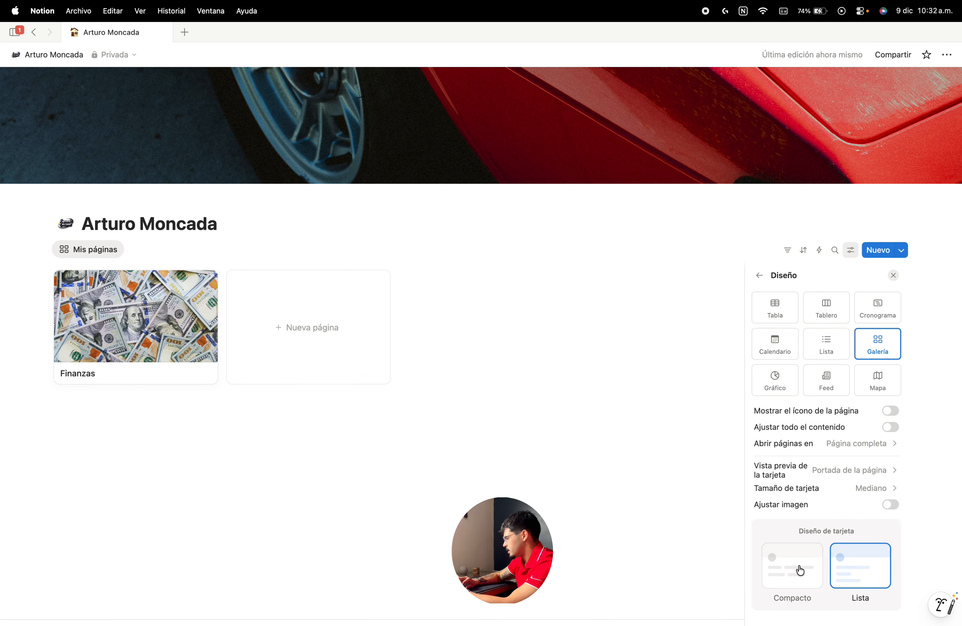
{"action": "left_click", "coordinate": [800, 570]}
{"action": "scroll", "coordinate": [821, 515], "scroll_direction": "down", "scroll_amount": 1}
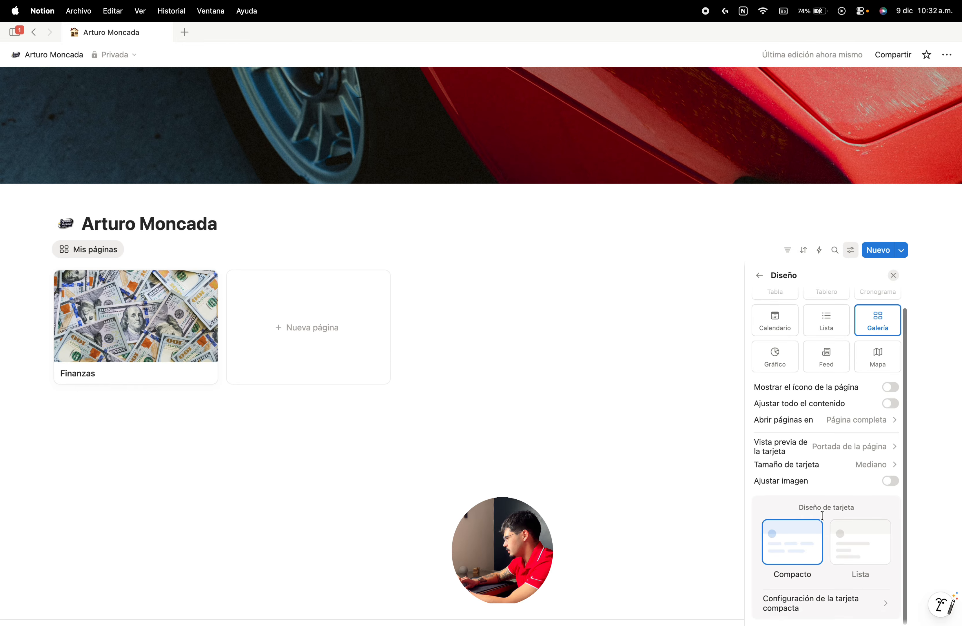
{"action": "left_click", "coordinate": [759, 276]}
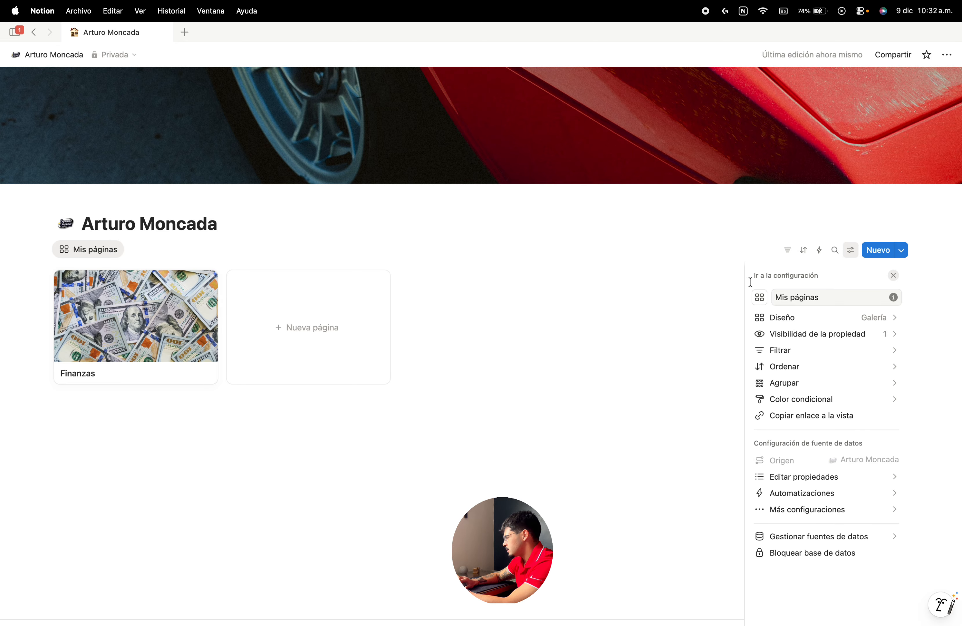
{"action": "left_click", "coordinate": [681, 335]}
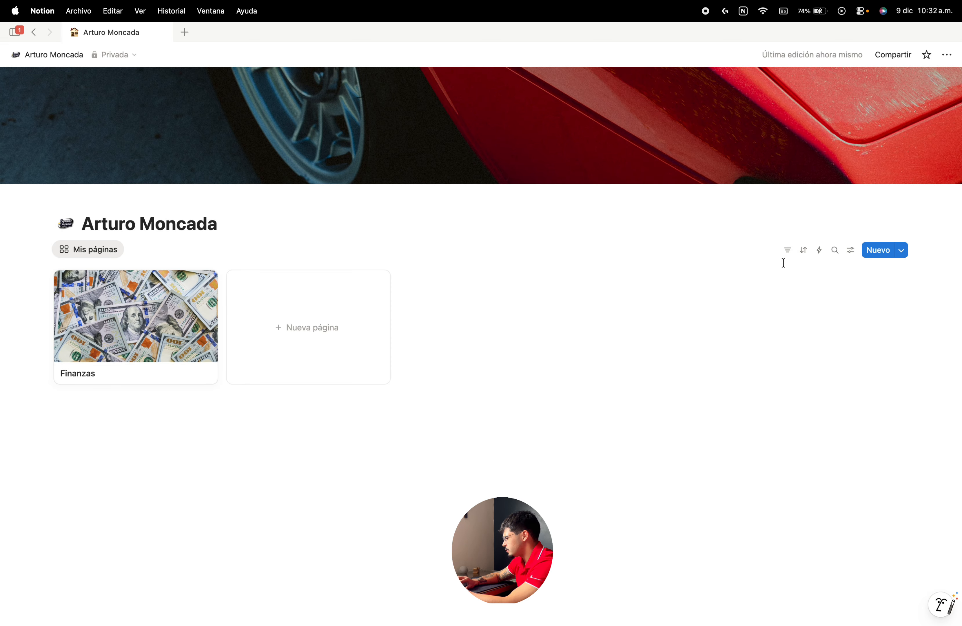
Step: Hide the Nombre property on the gallery cards so only the page cover shows
{"action": "left_click", "coordinate": [851, 250]}
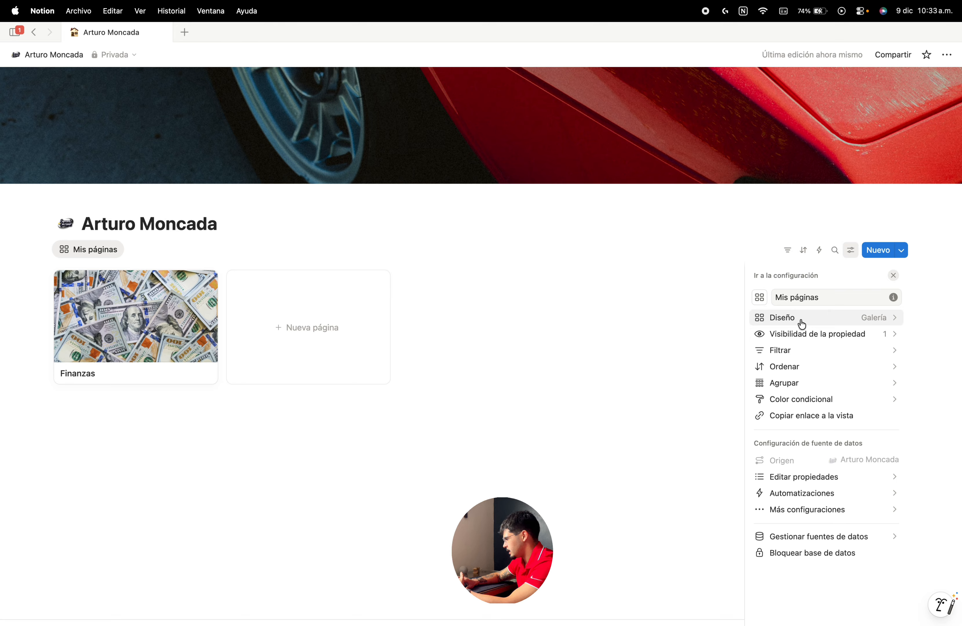
{"action": "left_click", "coordinate": [796, 333]}
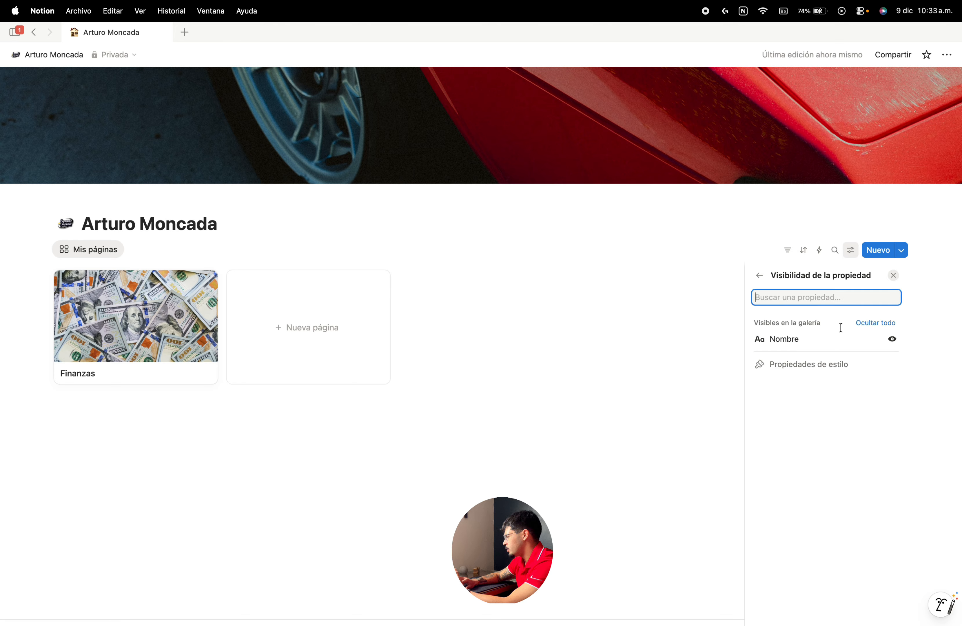
{"action": "left_click", "coordinate": [890, 338]}
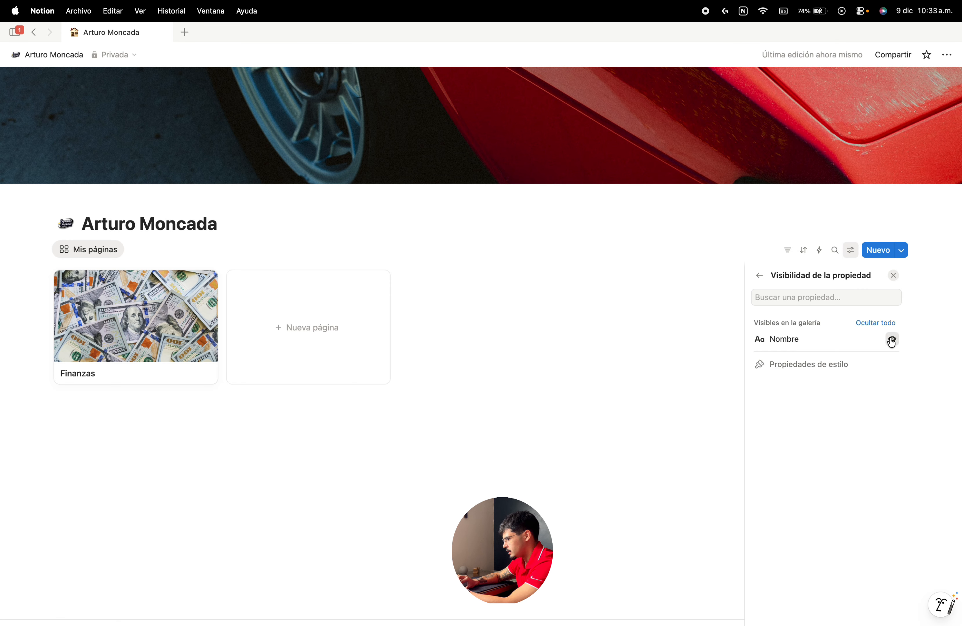
{"action": "left_click", "coordinate": [523, 438]}
Step: View the El límite es el cielo page in a new tab as a reference and return to the new database, closing that tab
{"action": "left_click", "coordinate": [185, 32]}
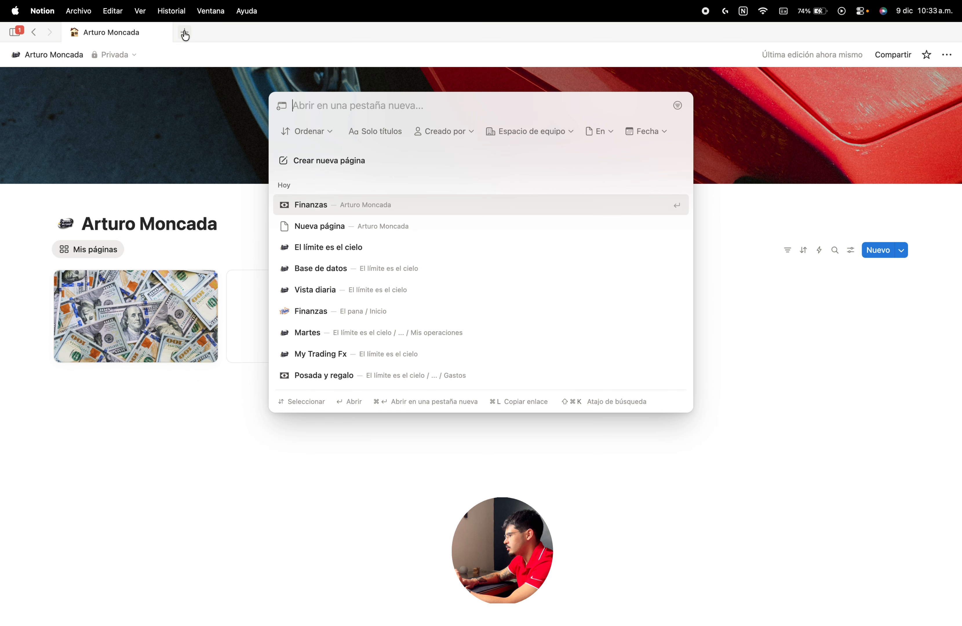
{"action": "left_click", "coordinate": [332, 247]}
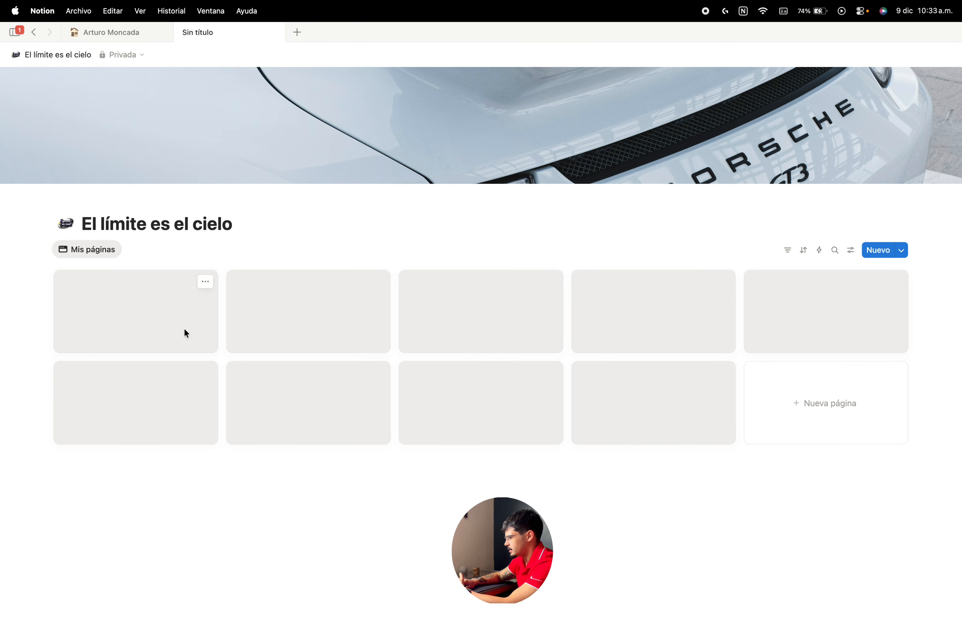
{"action": "left_click", "coordinate": [110, 33]}
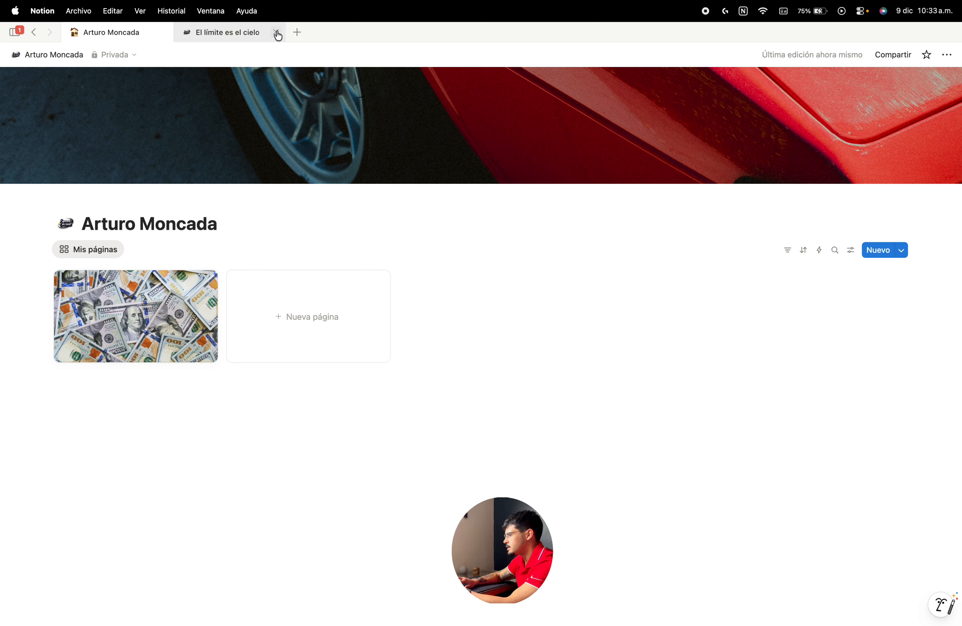
{"action": "left_click", "coordinate": [276, 33]}
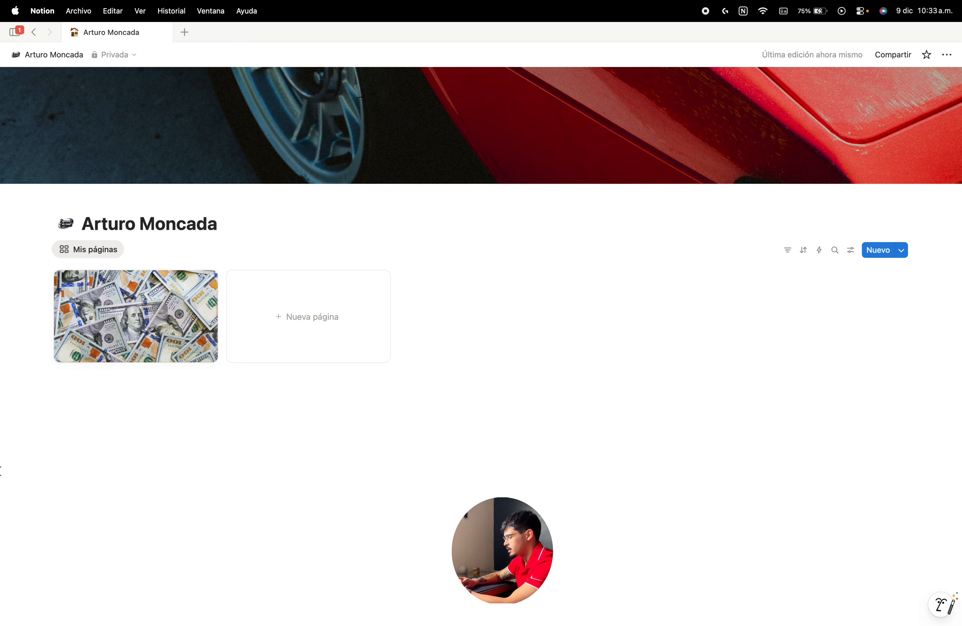
Step: Search the Notion Marketplace for "el limi", open the El límite es el cielo template and add it to the Per gratiam dai teamspace
{"action": "mouse_move", "coordinate": [16, 35]}
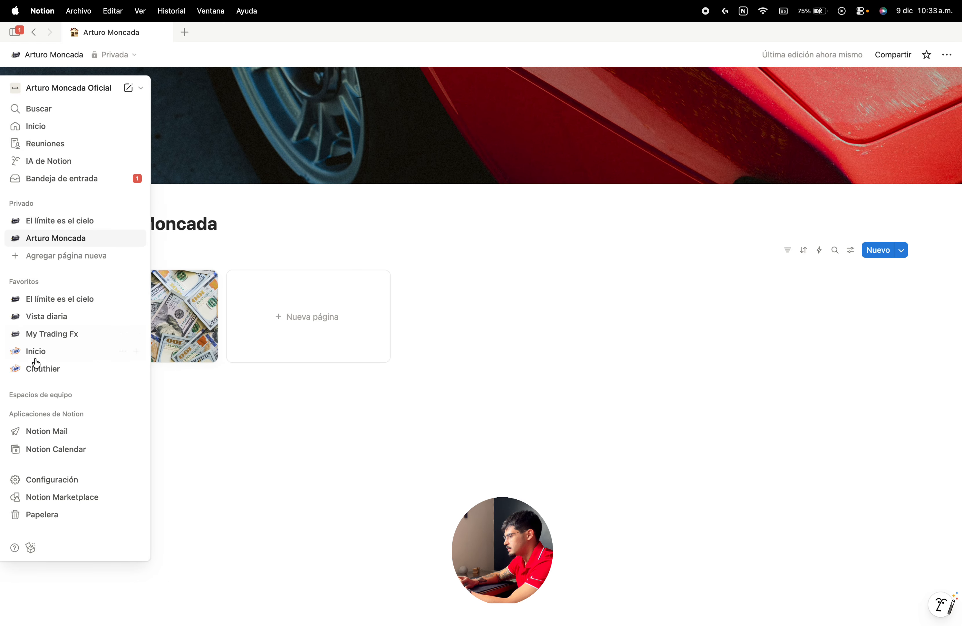
{"action": "left_click", "coordinate": [51, 498]}
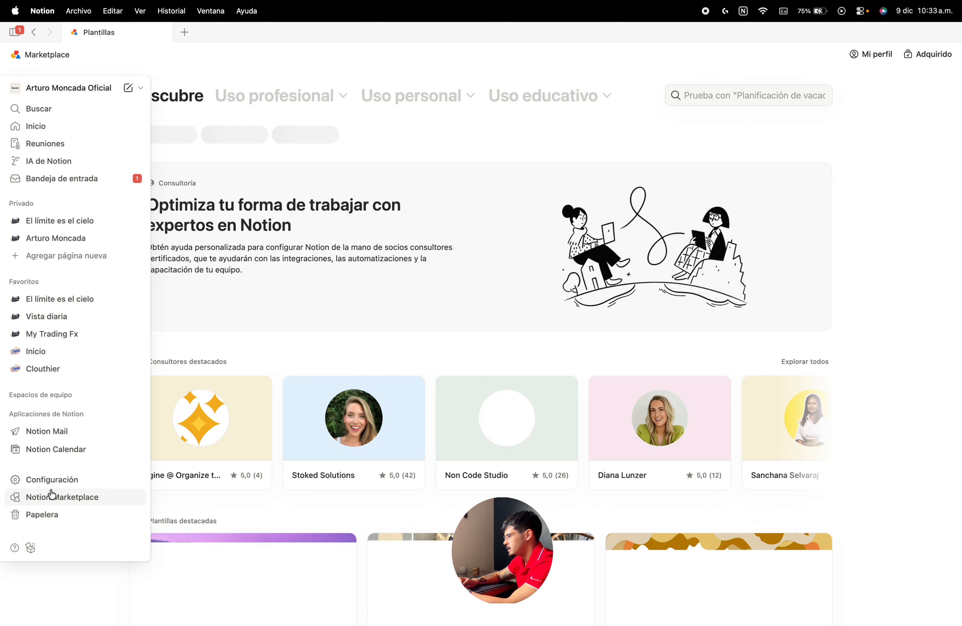
{"action": "left_click", "coordinate": [698, 97]}
{"action": "type", "text": "el"}
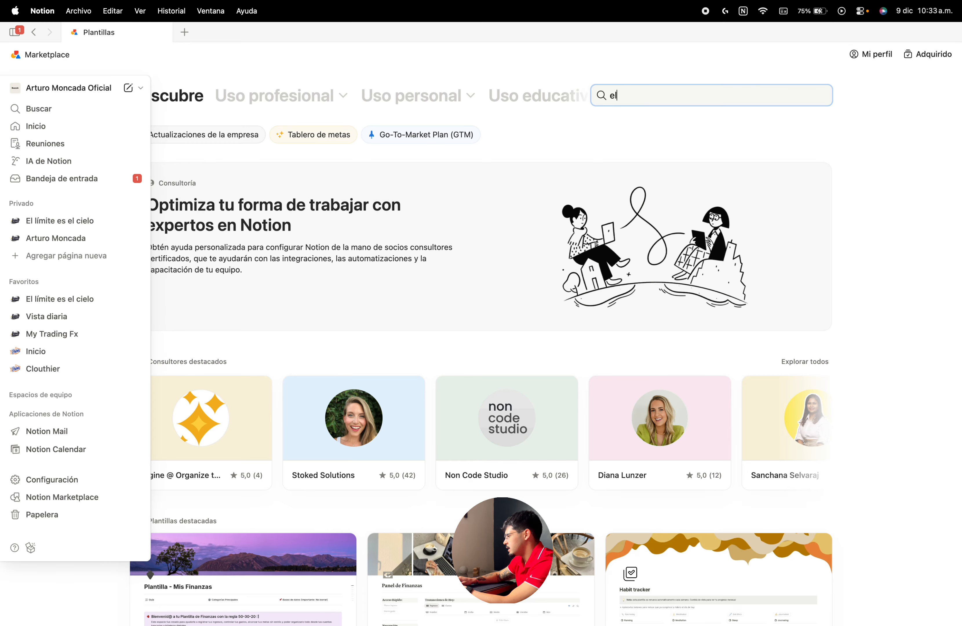
{"action": "type", "text": " limi"}
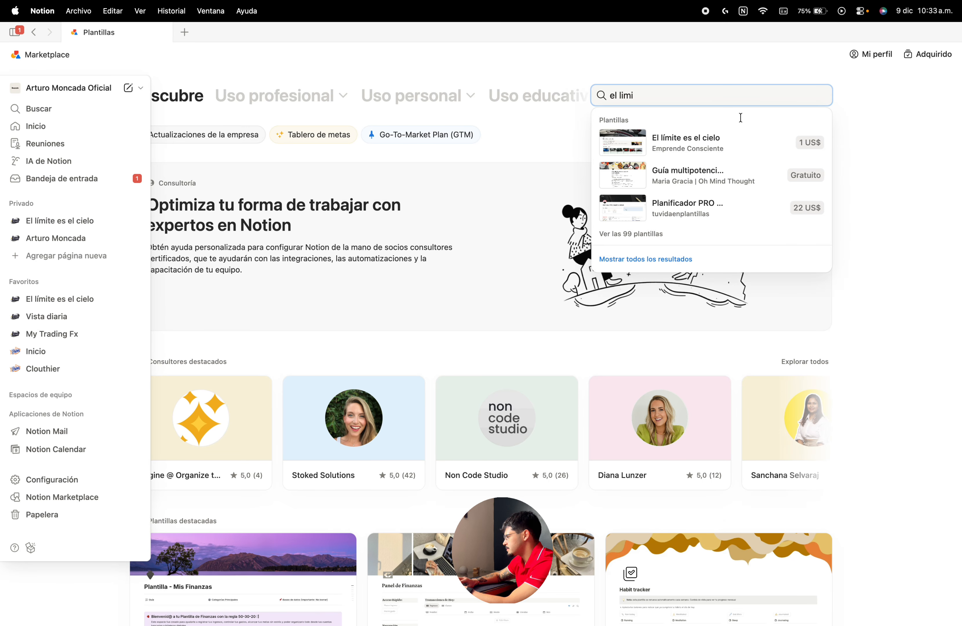
{"action": "left_click", "coordinate": [742, 145]}
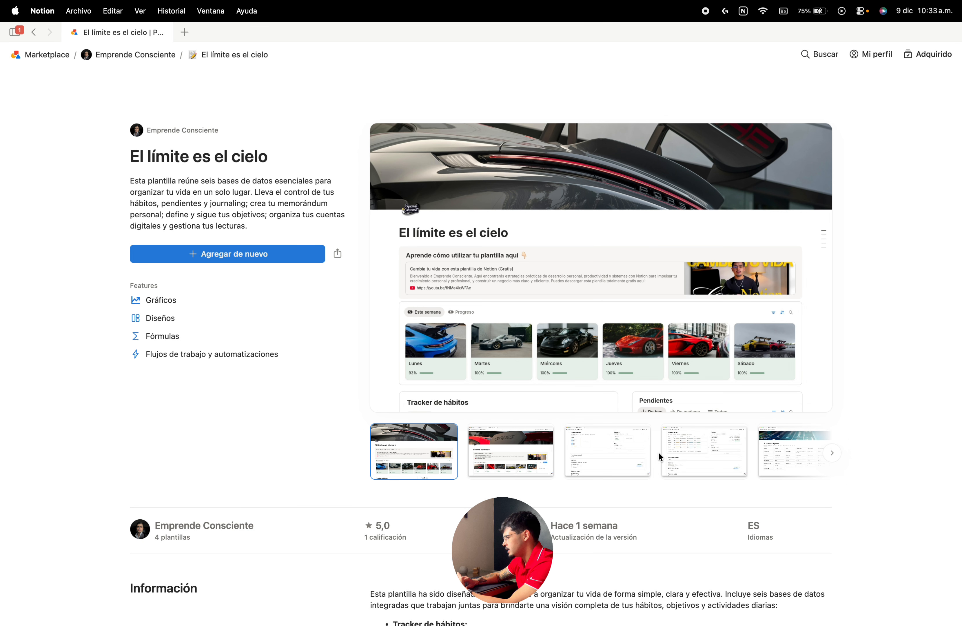
{"action": "left_click", "coordinate": [266, 256]}
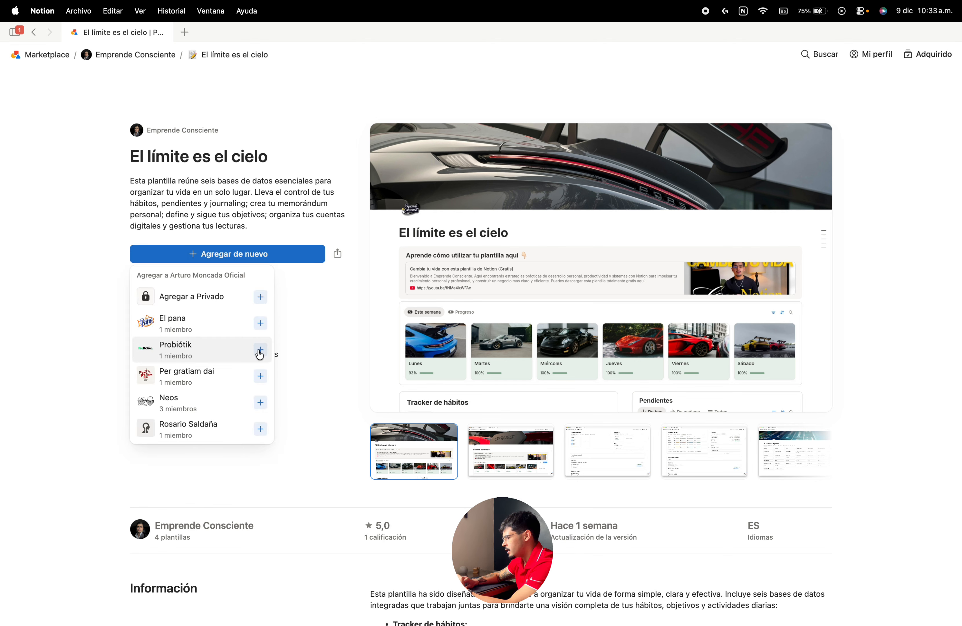
{"action": "left_click", "coordinate": [260, 377]}
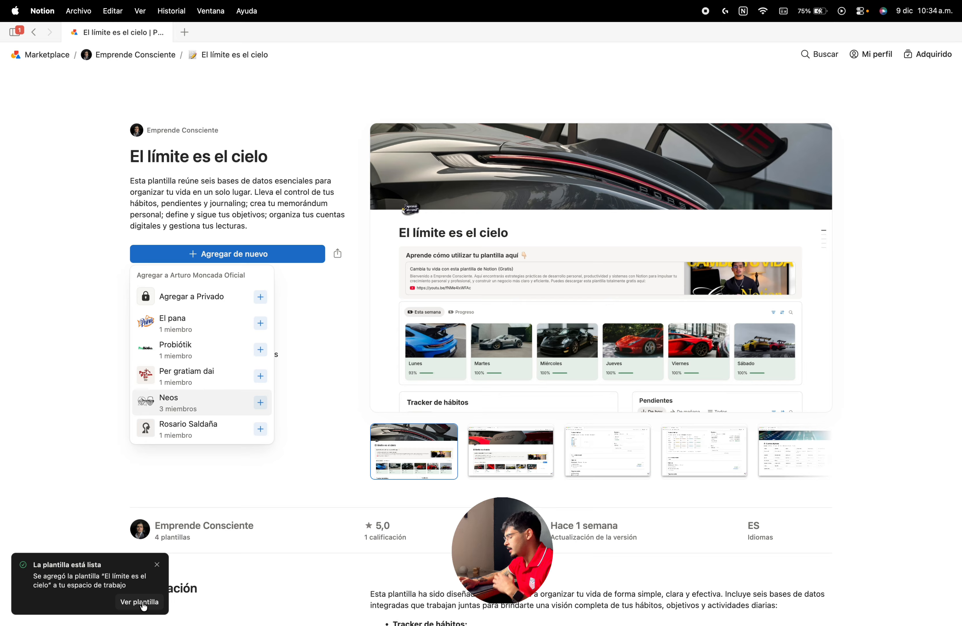
Step: Open the added El límite es el cielo template, move it into the private main database and go to that database
{"action": "left_click", "coordinate": [140, 602]}
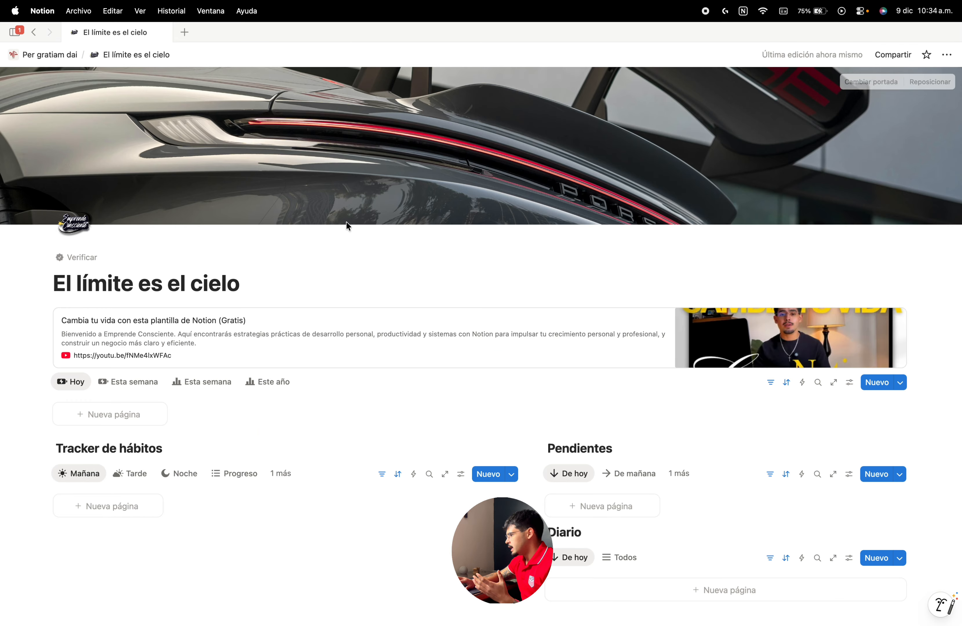
{"action": "left_click", "coordinate": [946, 60]}
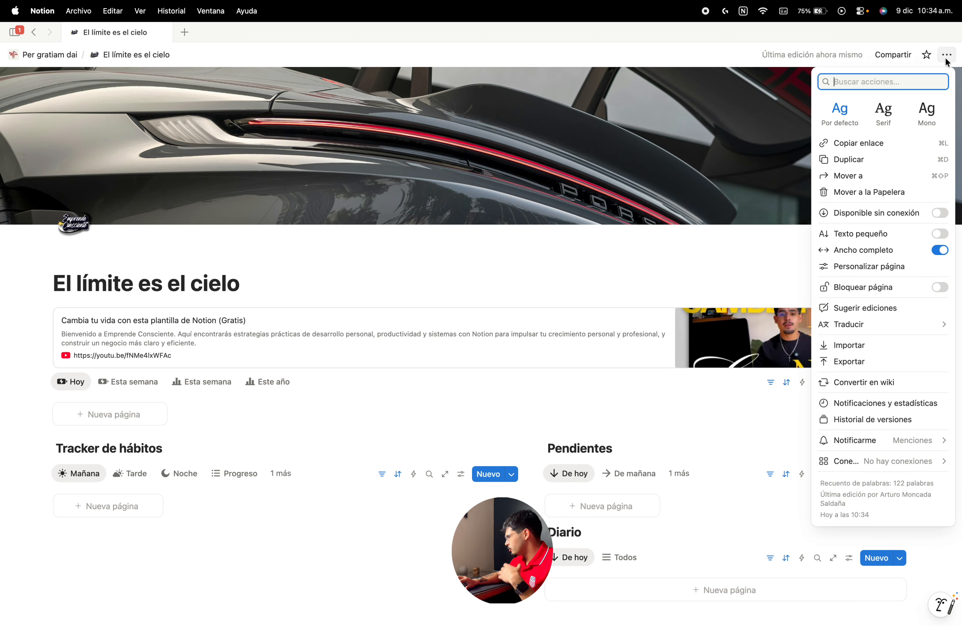
{"action": "left_click", "coordinate": [869, 179]}
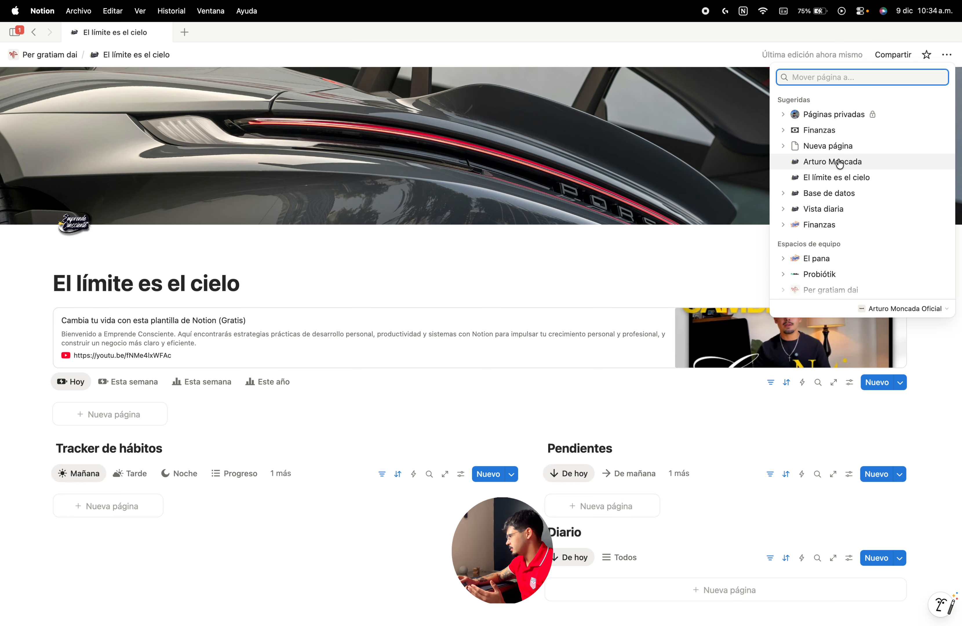
{"action": "left_click", "coordinate": [839, 163]}
{"action": "left_click", "coordinate": [541, 348]}
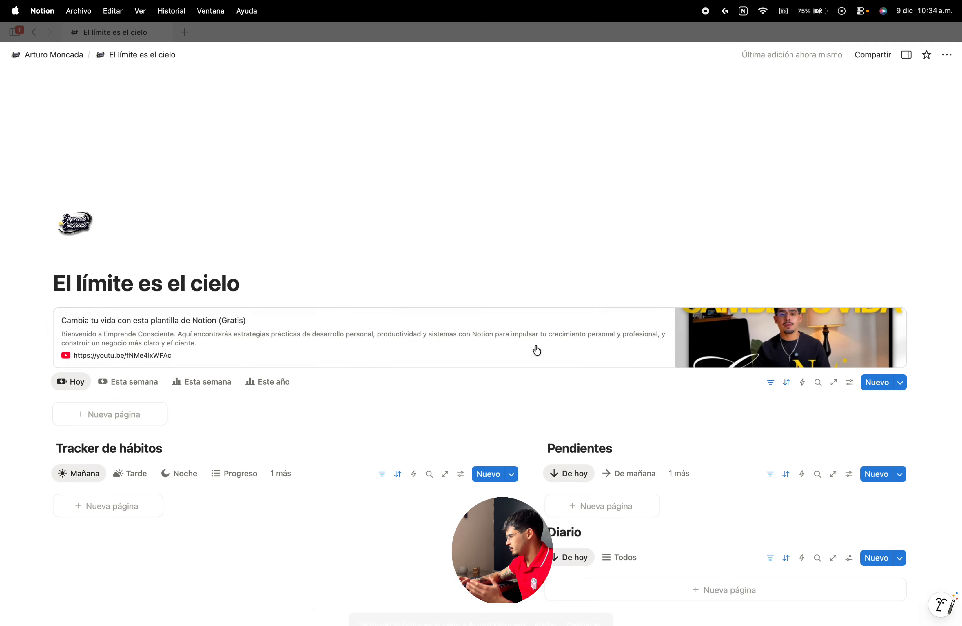
{"action": "left_click", "coordinate": [545, 599]}
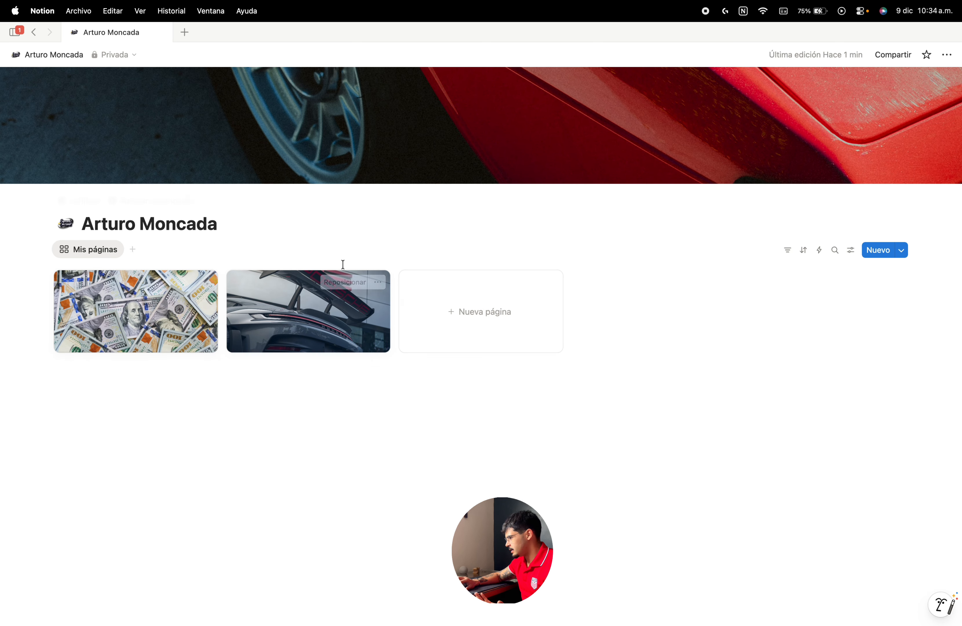
Step: Examine the moved El límite es el cielo page's sections and its weekly chart and Hoy views, and return to the main database
{"action": "left_click", "coordinate": [262, 334]}
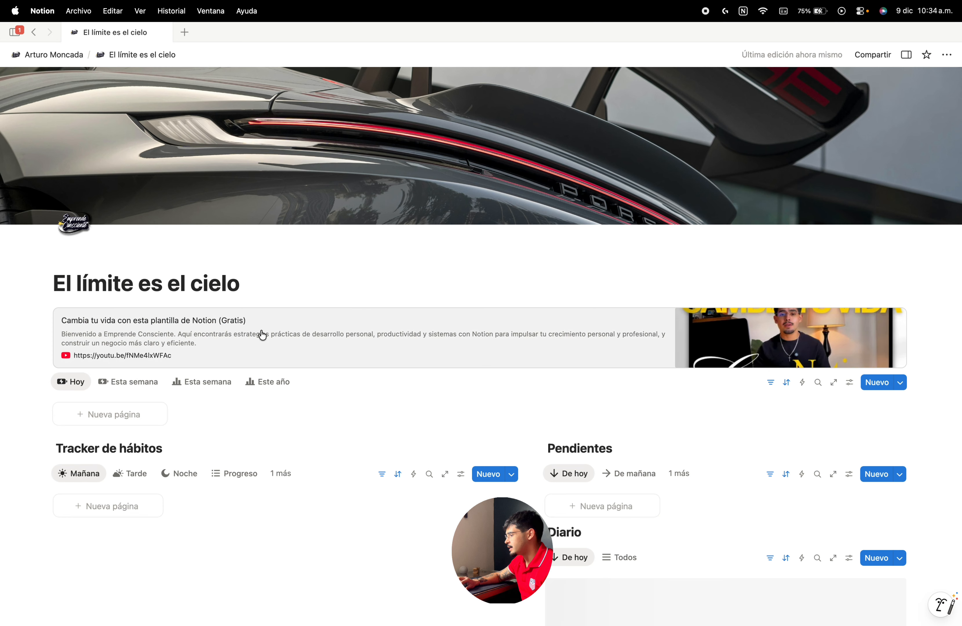
{"action": "scroll", "coordinate": [262, 331], "scroll_direction": "down", "scroll_amount": 10}
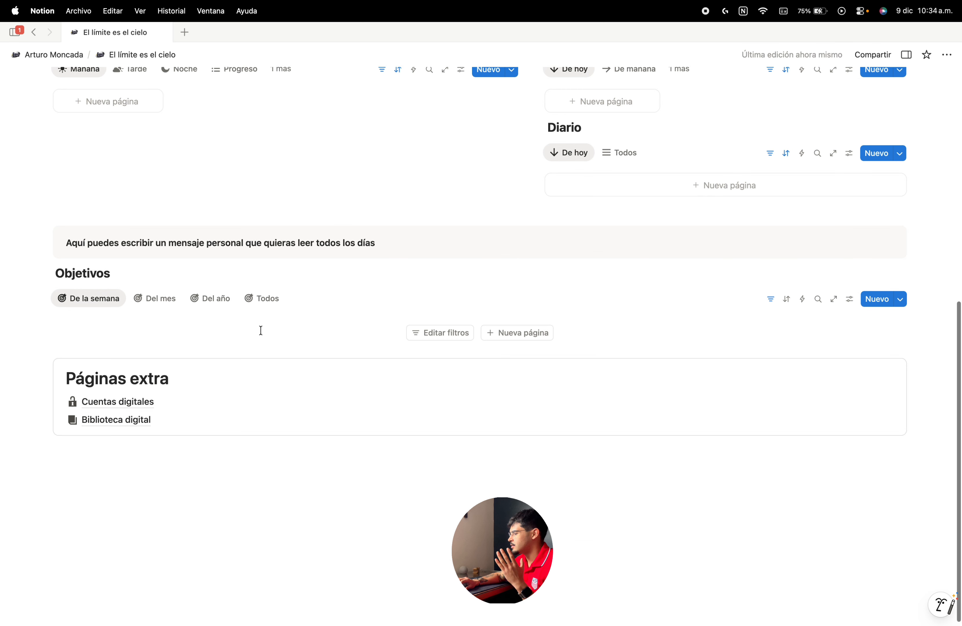
{"action": "scroll", "coordinate": [261, 330], "scroll_direction": "up", "scroll_amount": 10}
{"action": "left_click", "coordinate": [135, 381]}
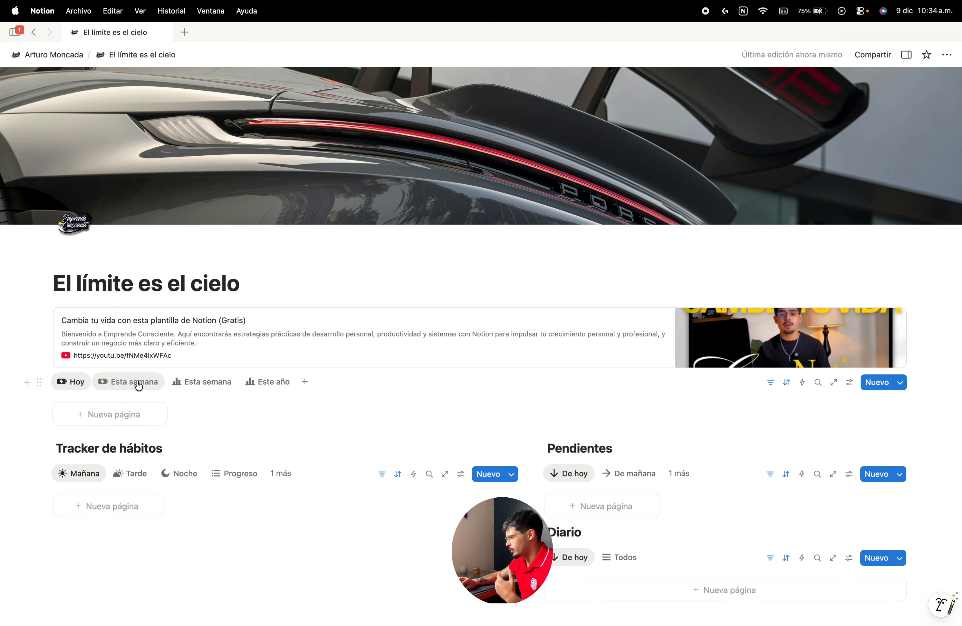
{"action": "left_click", "coordinate": [206, 382]}
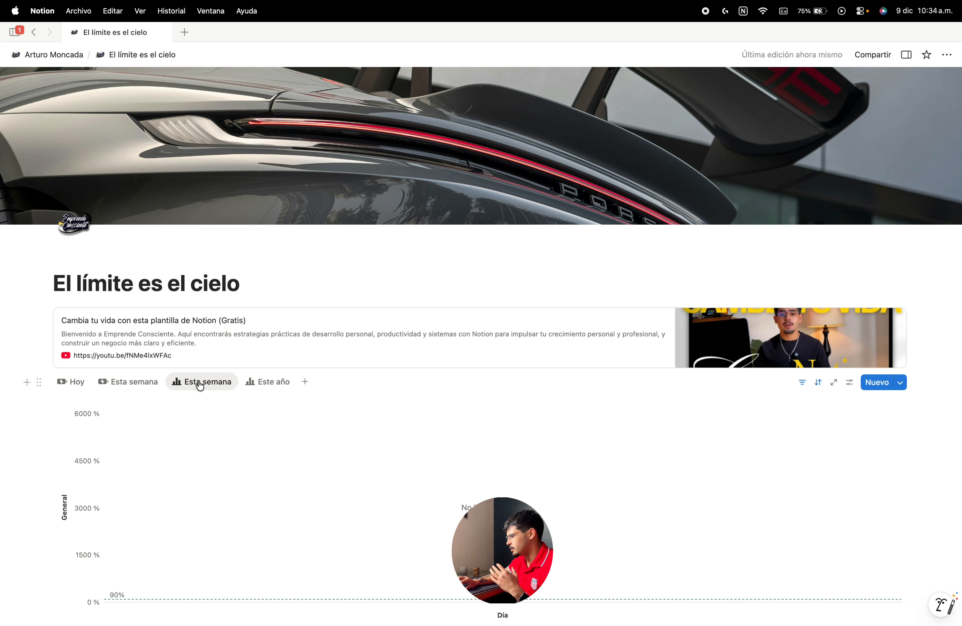
{"action": "left_click", "coordinate": [72, 384]}
{"action": "scroll", "coordinate": [143, 383], "scroll_direction": "down", "scroll_amount": 1}
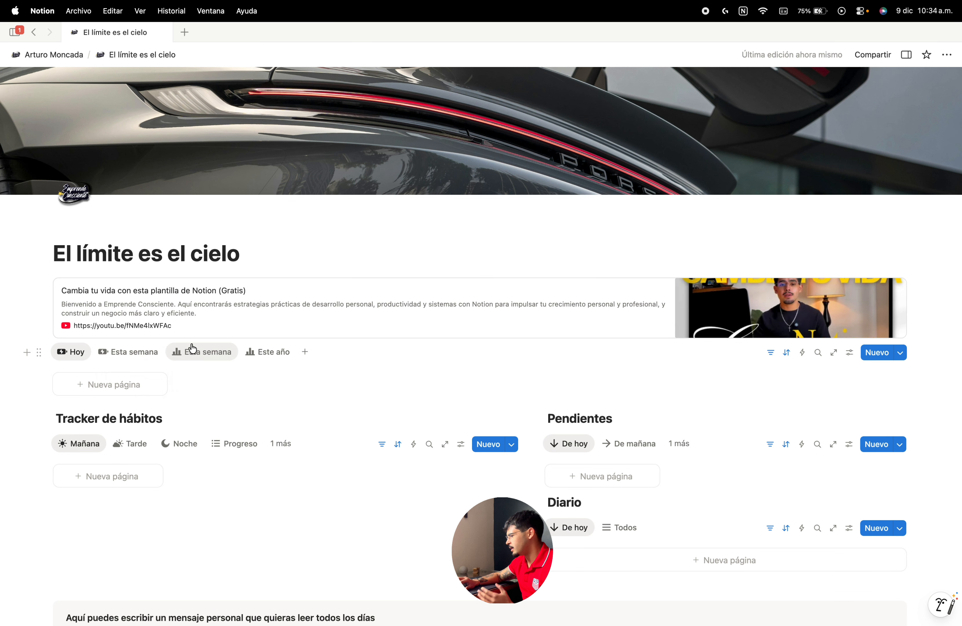
{"action": "scroll", "coordinate": [207, 352], "scroll_direction": "down", "scroll_amount": 1}
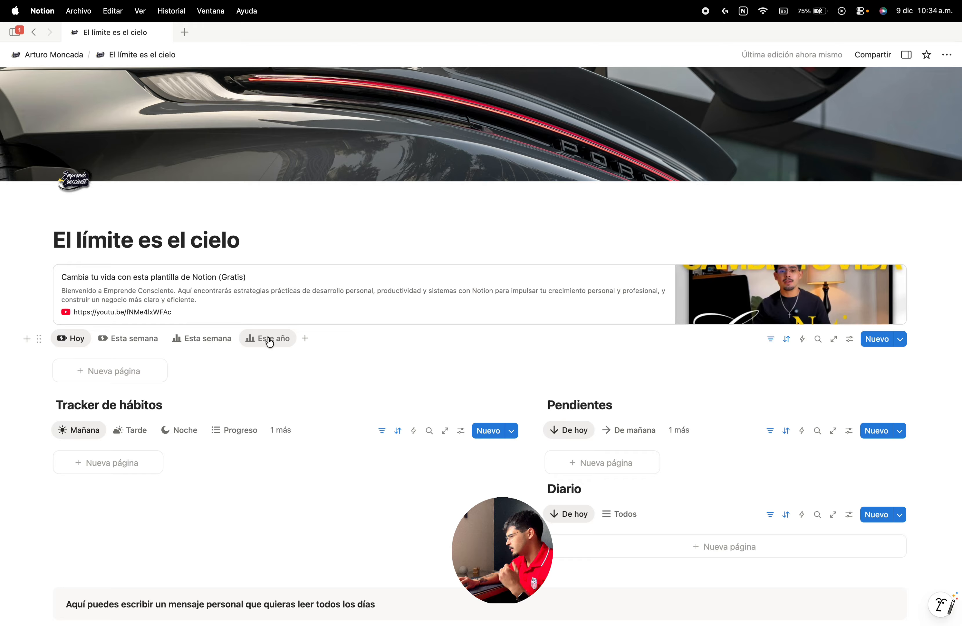
{"action": "scroll", "coordinate": [268, 339], "scroll_direction": "down", "scroll_amount": 2}
{"action": "left_click", "coordinate": [54, 55]}
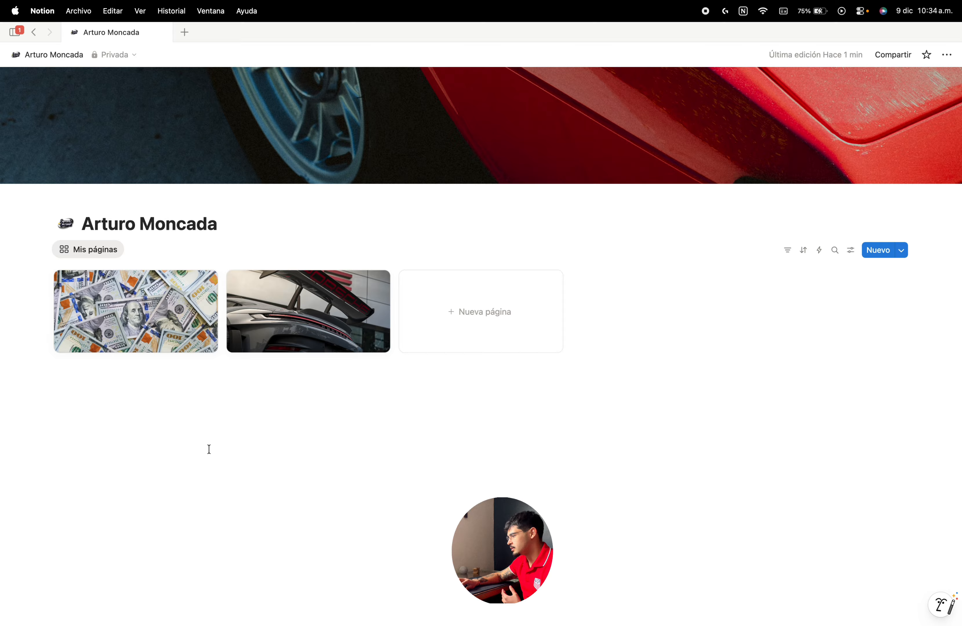
Step: Open the existing standalone El límite es el cielo database in a new tab as a reference
{"action": "left_click", "coordinate": [184, 32]}
{"action": "left_click", "coordinate": [166, 322]}
{"action": "left_click", "coordinate": [184, 32]}
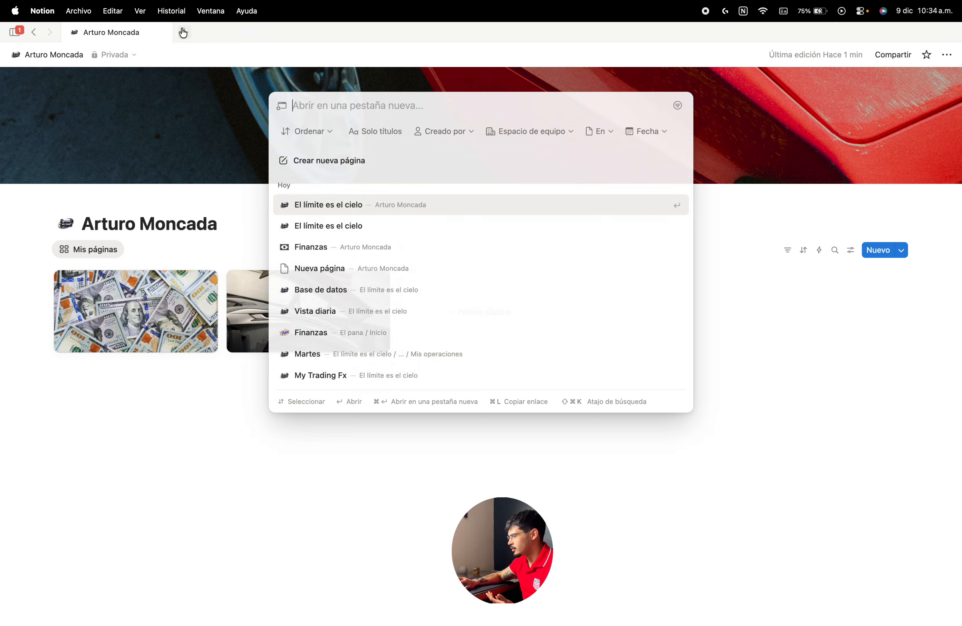
{"action": "left_click", "coordinate": [320, 226]}
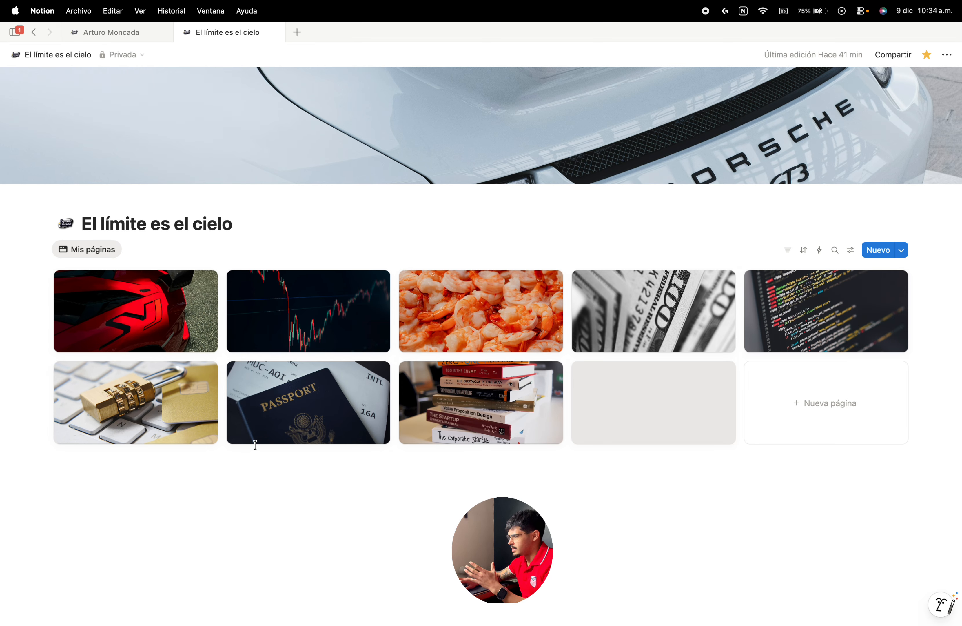
Step: Review the Vista diaria page through its Hoy, Esta semana and 2025 views, and return to the El límite es el cielo gallery
{"action": "left_click", "coordinate": [128, 328]}
{"action": "scroll", "coordinate": [126, 325], "scroll_direction": "down", "scroll_amount": 3}
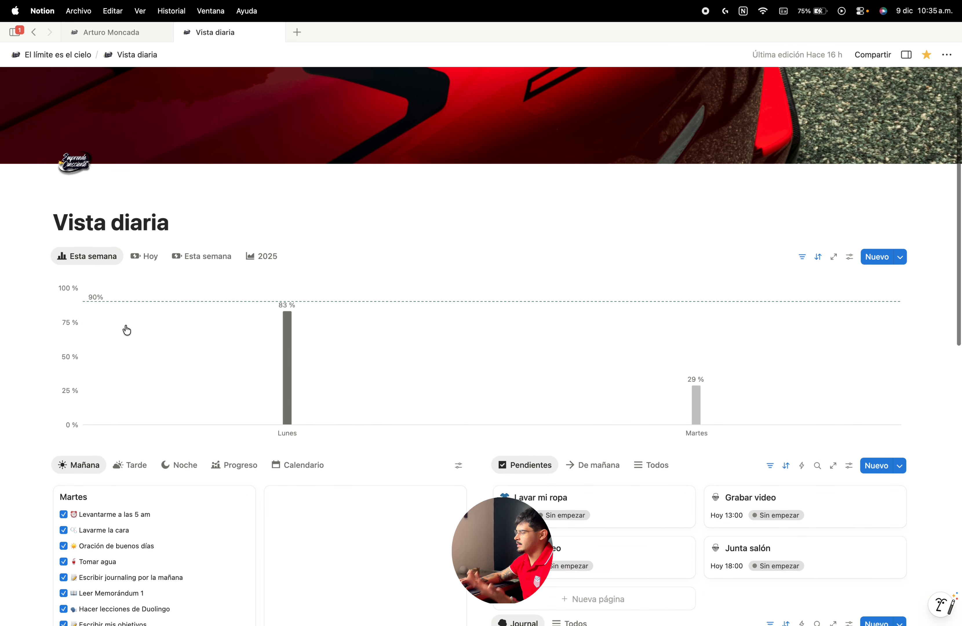
{"action": "left_click", "coordinate": [138, 254]}
{"action": "left_click", "coordinate": [194, 257]}
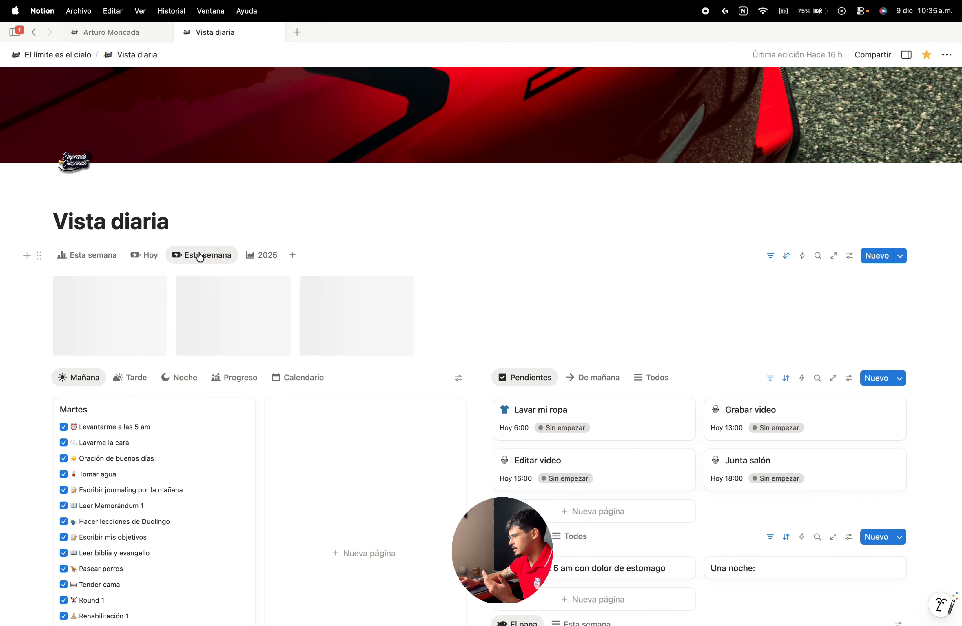
{"action": "left_click", "coordinate": [249, 255]}
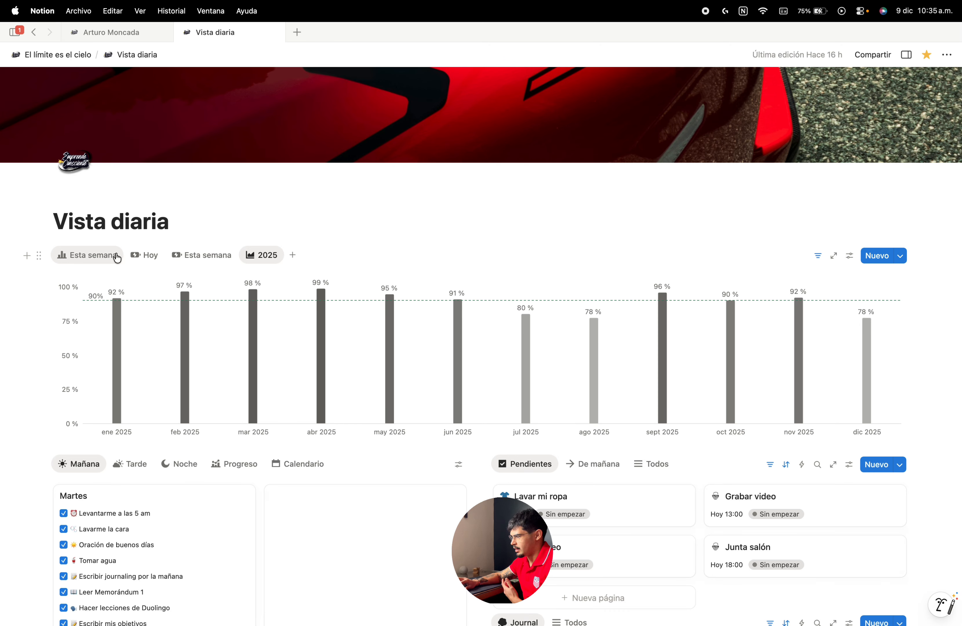
{"action": "left_click", "coordinate": [107, 255]}
{"action": "scroll", "coordinate": [105, 252], "scroll_direction": "down", "scroll_amount": 5}
{"action": "left_click", "coordinate": [57, 55]}
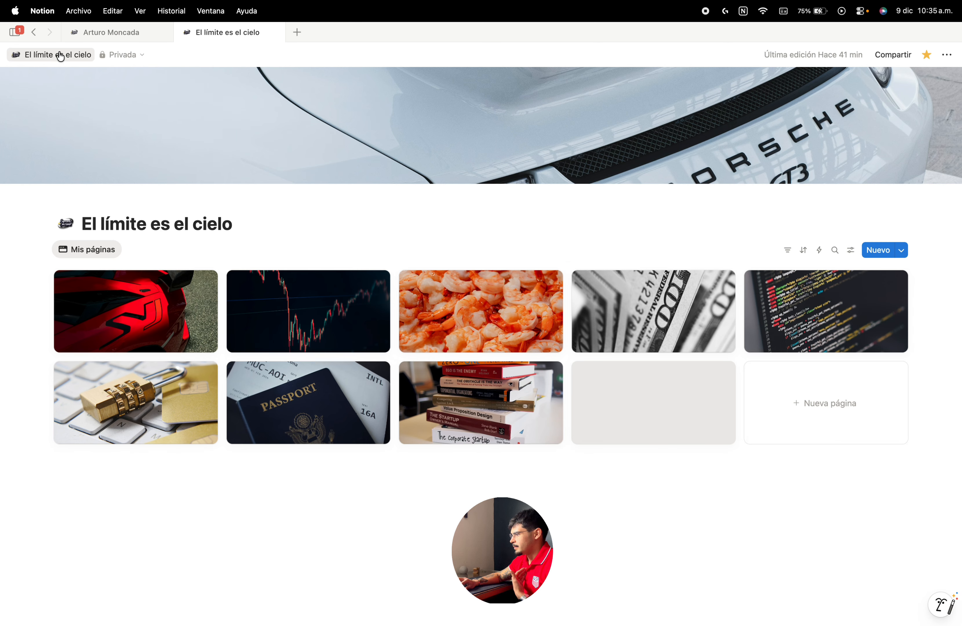
Step: Look over the My Trading Fx page and return to the El límite es el cielo gallery
{"action": "left_click", "coordinate": [291, 317]}
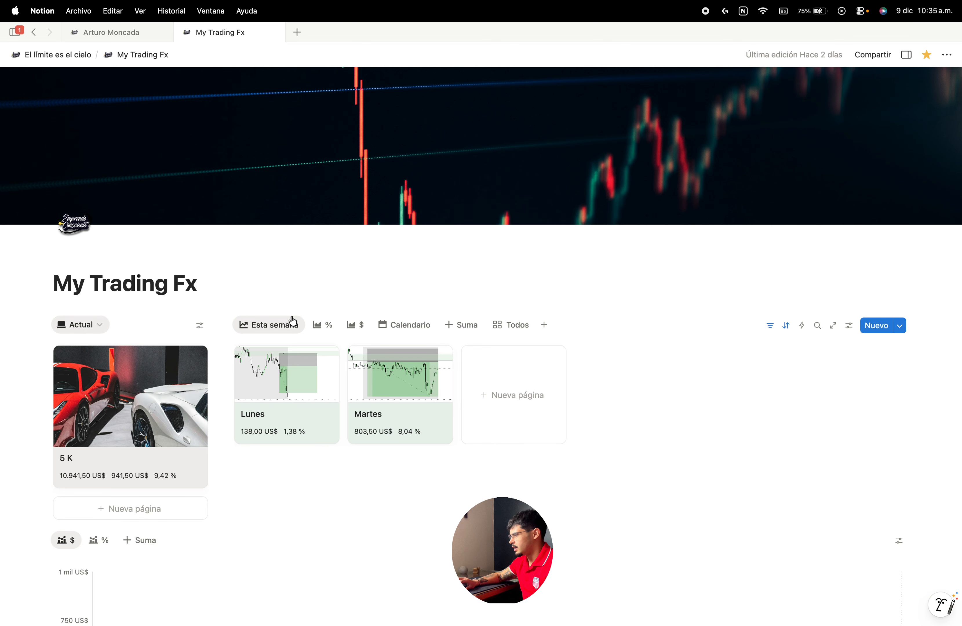
{"action": "scroll", "coordinate": [292, 319], "scroll_direction": "down", "scroll_amount": 3}
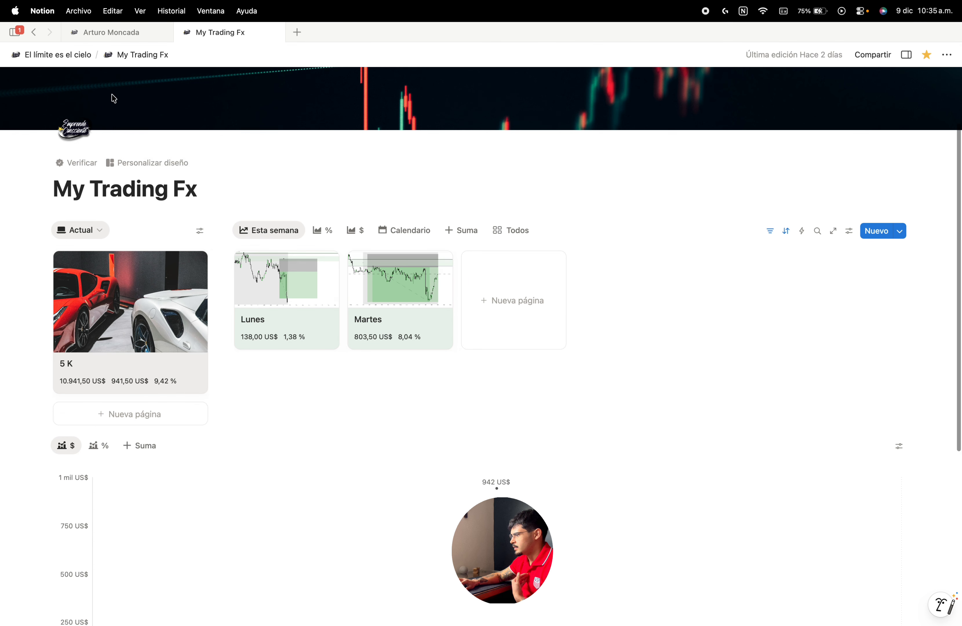
{"action": "left_click", "coordinate": [61, 55]}
Step: Look through the El pana page's charts and accounts and go back to the El límite es el cielo gallery
{"action": "left_click", "coordinate": [454, 308]}
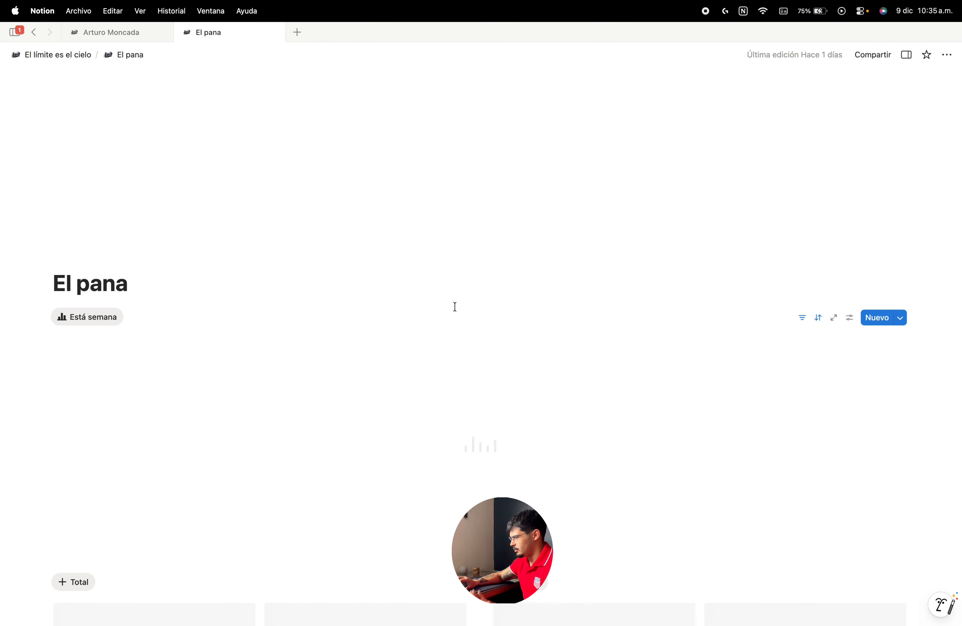
{"action": "scroll", "coordinate": [421, 360], "scroll_direction": "down", "scroll_amount": 6}
{"action": "scroll", "coordinate": [422, 361], "scroll_direction": "down", "scroll_amount": 10}
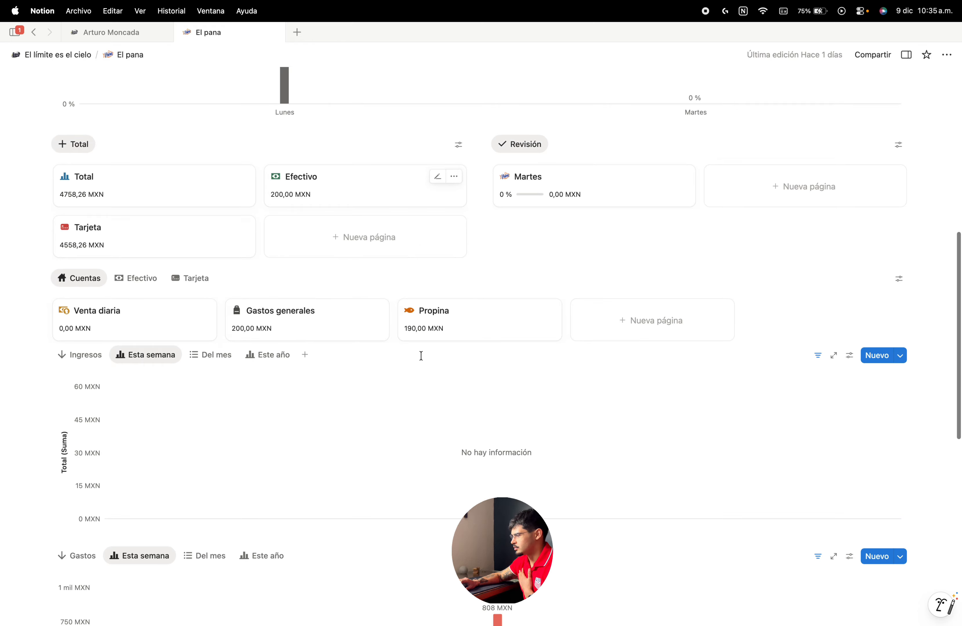
{"action": "scroll", "coordinate": [420, 358], "scroll_direction": "up", "scroll_amount": 15}
{"action": "key", "text": "super+bracketleft"}
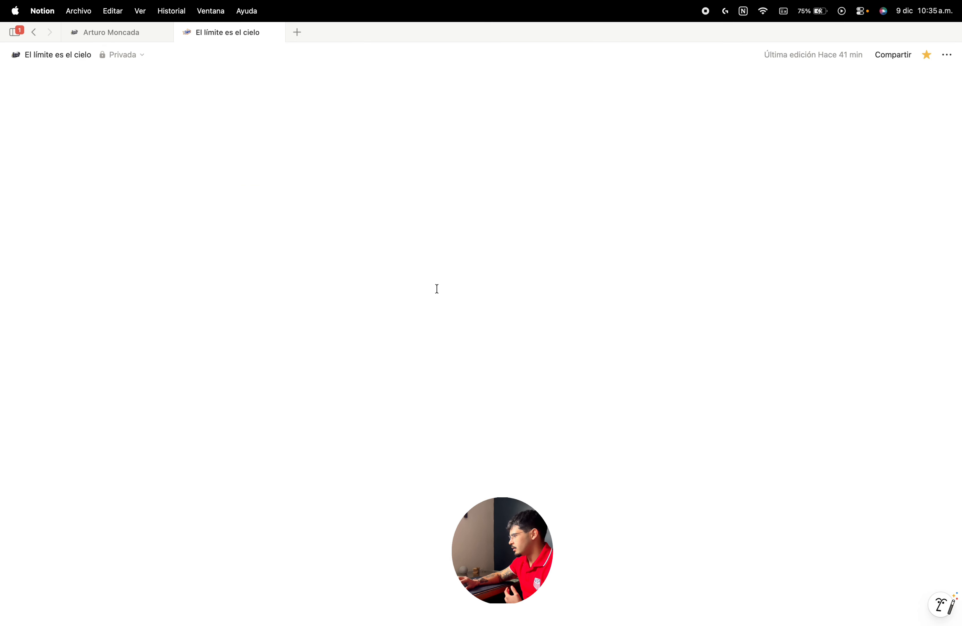
Step: View the Finanzas page down to Compras and the Biblioteca digital page, returning to the reference gallery after each
{"action": "left_click", "coordinate": [648, 330]}
{"action": "scroll", "coordinate": [599, 481], "scroll_direction": "down", "scroll_amount": 15}
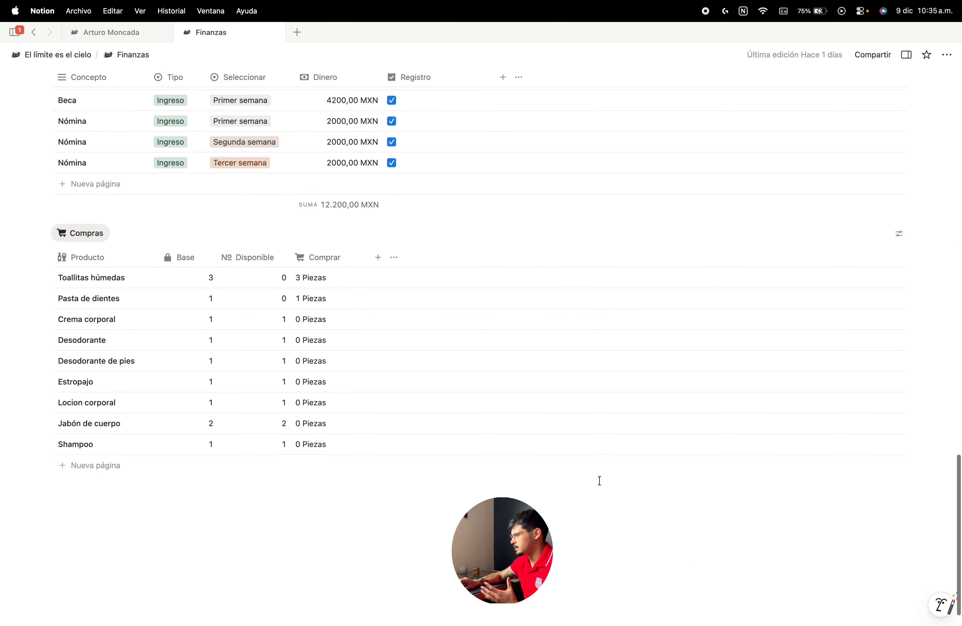
{"action": "scroll", "coordinate": [599, 479], "scroll_direction": "up", "scroll_amount": 20}
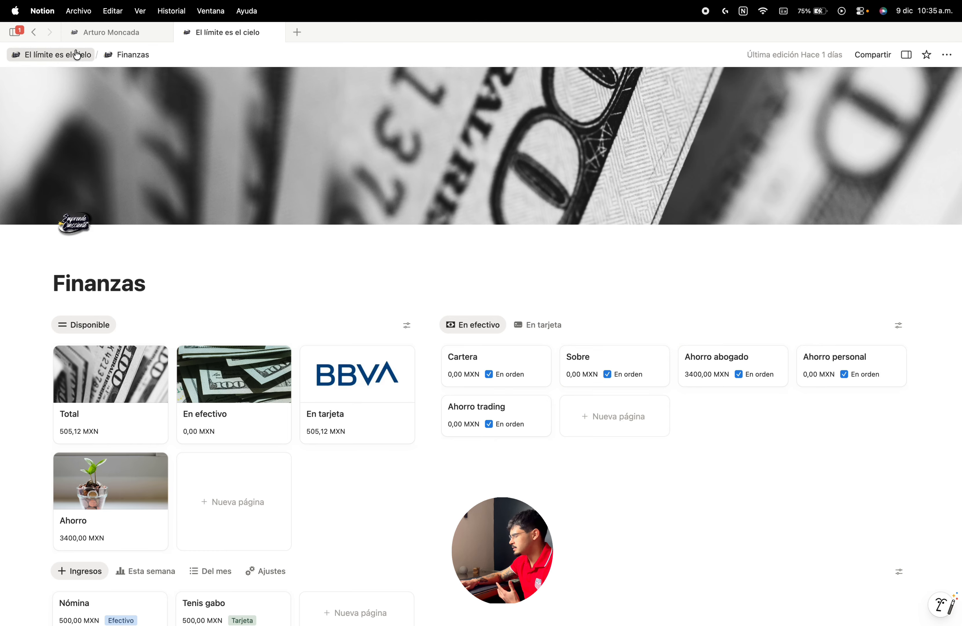
{"action": "left_click", "coordinate": [75, 55]}
{"action": "left_click", "coordinate": [468, 393]}
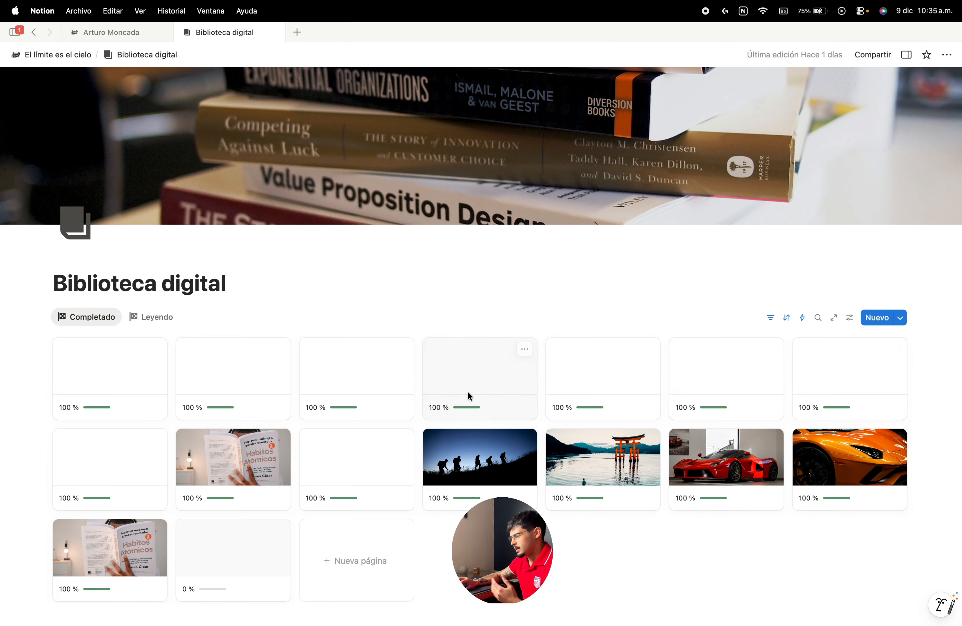
{"action": "left_click", "coordinate": [77, 54]}
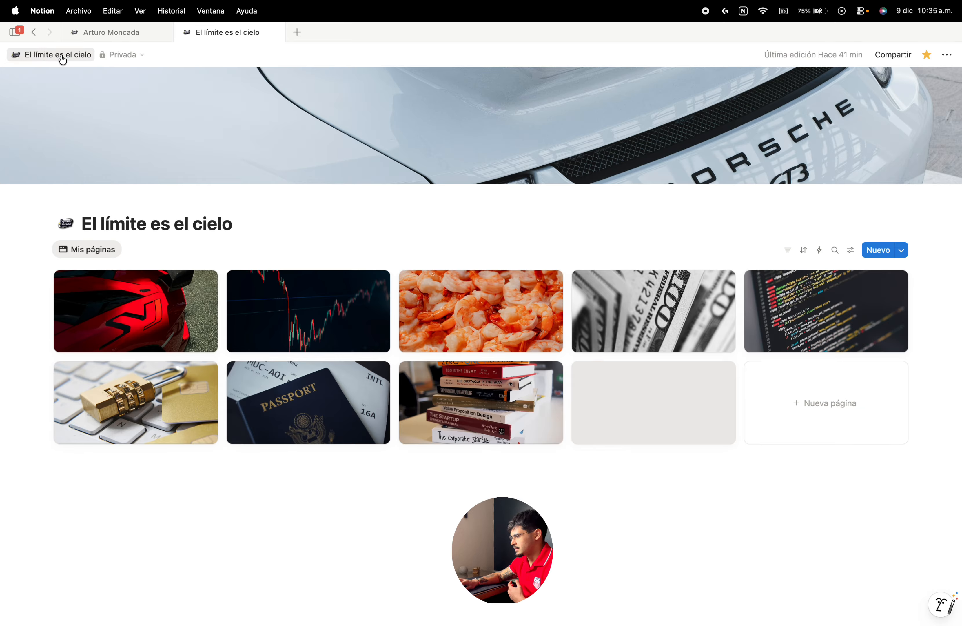